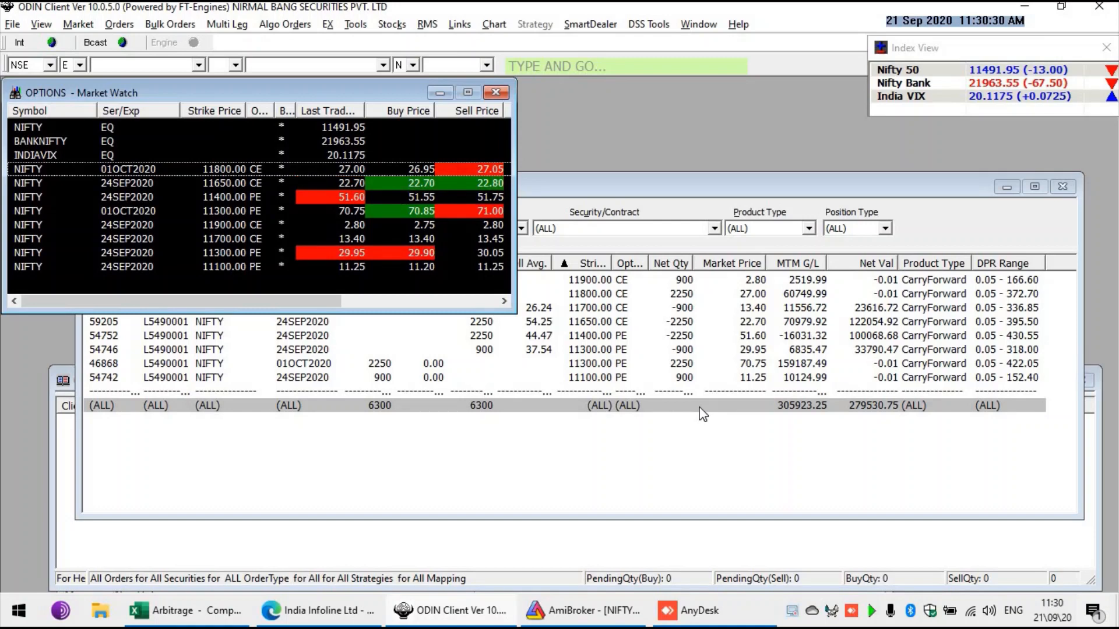
# Bring the Integrated Net Position window forward and pick out the NIFTY 01OCT2020 11300 PE position
pyautogui.click(506, 443)
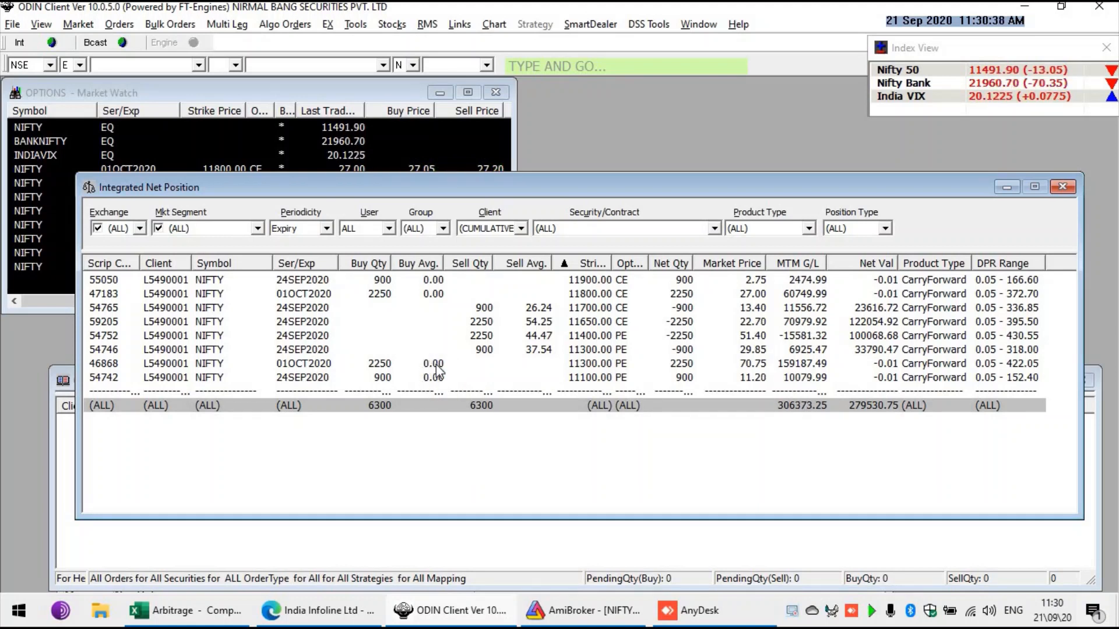
pyautogui.click(437, 366)
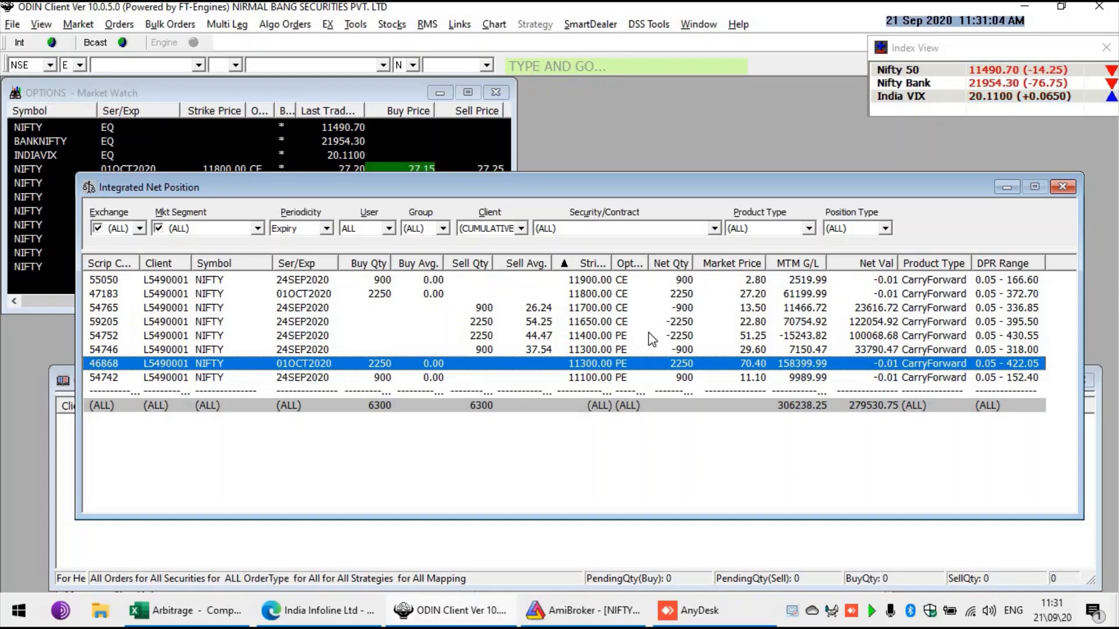
# Open the client's live trades workbook from Excel's recent files and maximize its window
pyautogui.rightClick(211, 616)
pyautogui.click(232, 468)
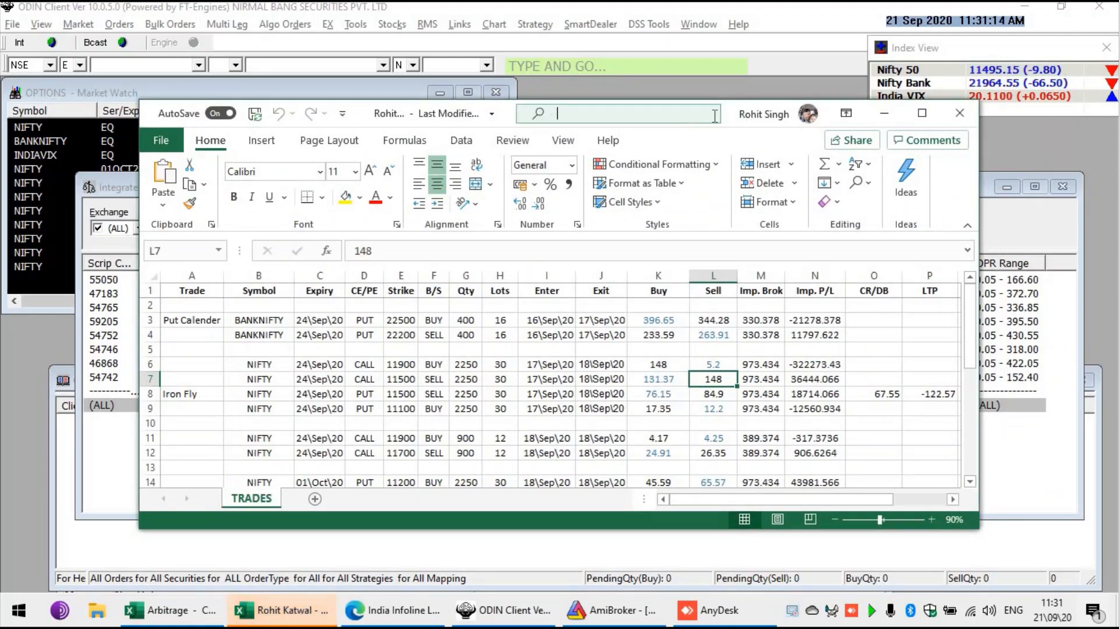
pyautogui.doubleClick(732, 120)
# Review the TRADES sheet's entries, including the 11200 put's buy and sell prices and the P/L total formula in N28
pyautogui.scroll(-2, 652, 296)
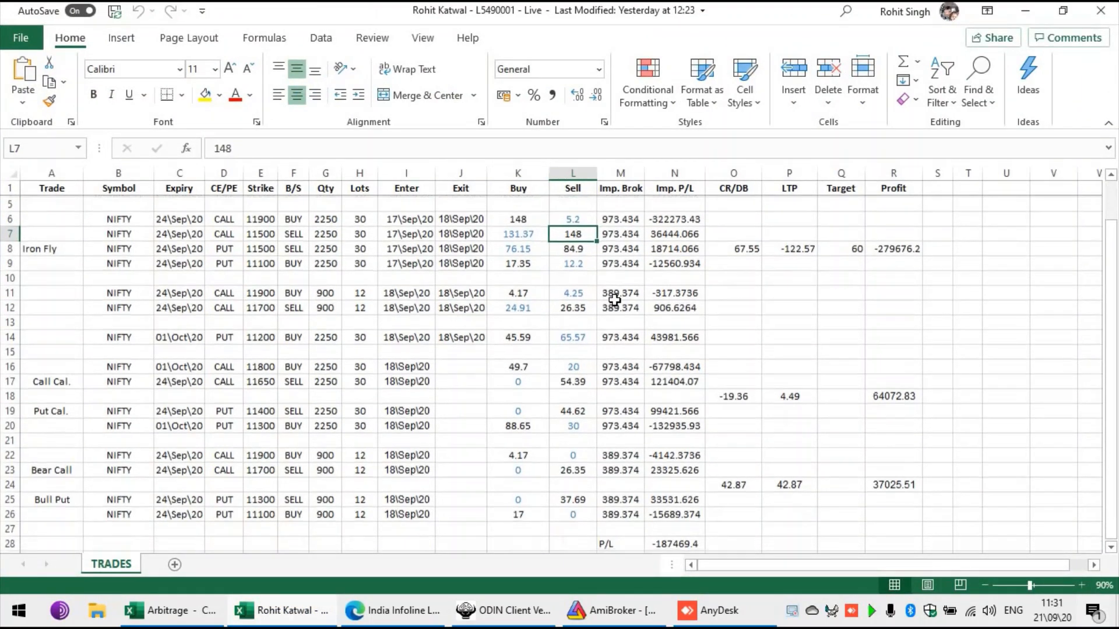
pyautogui.scroll(2, 652, 296)
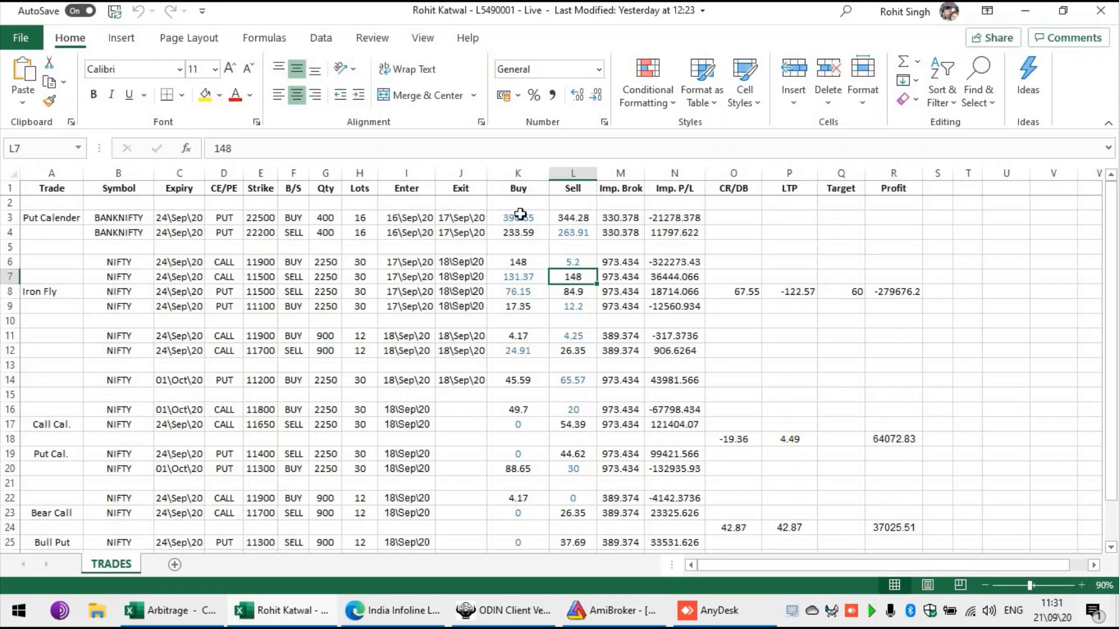
pyautogui.scroll(-2, 495, 280)
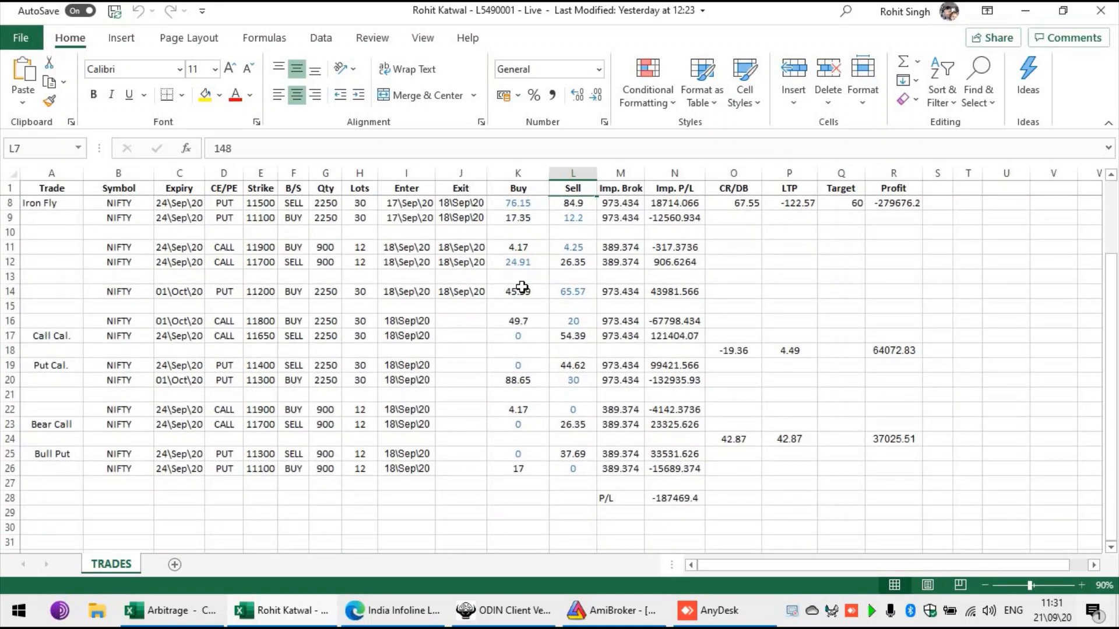
pyautogui.click(521, 288)
pyautogui.click(574, 289)
pyautogui.scroll(1, 641, 298)
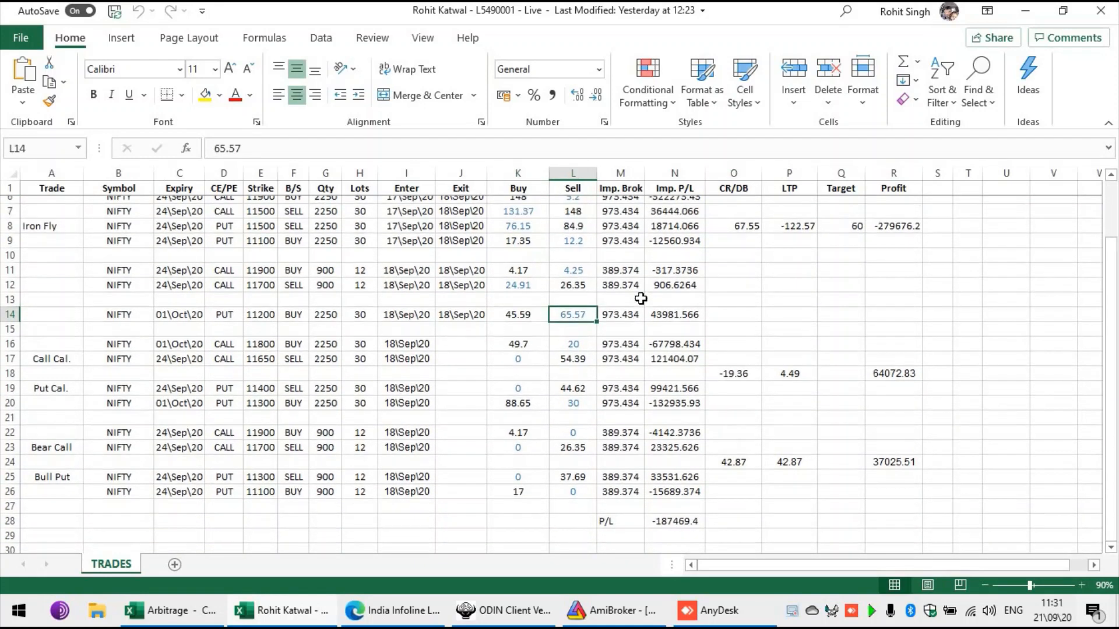
pyautogui.scroll(1, 641, 298)
pyautogui.scroll(-3, 653, 379)
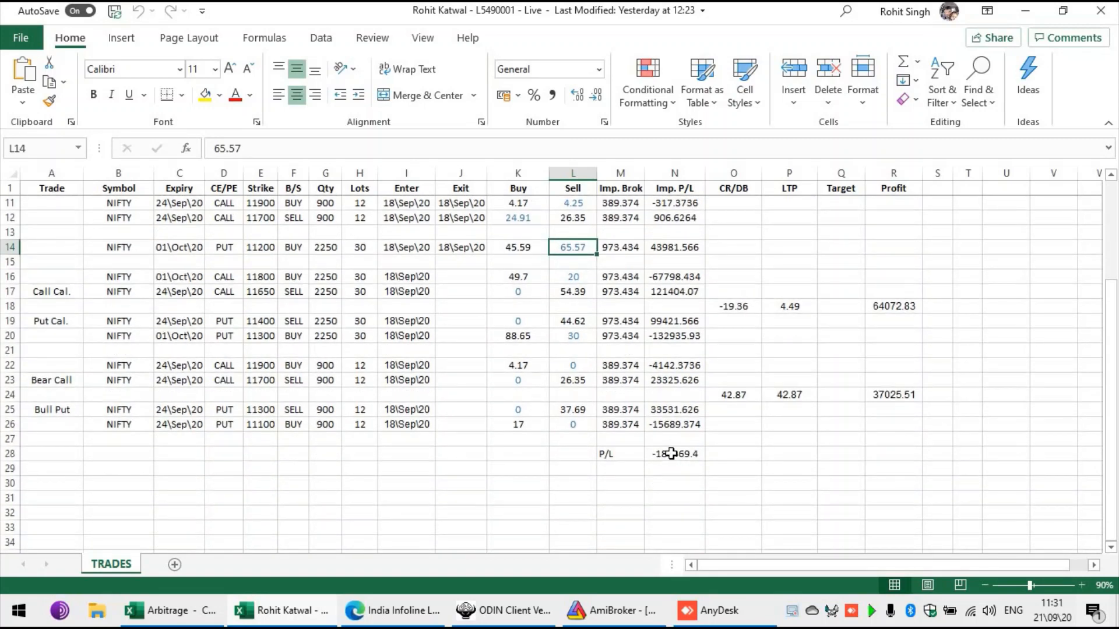
pyautogui.click(671, 453)
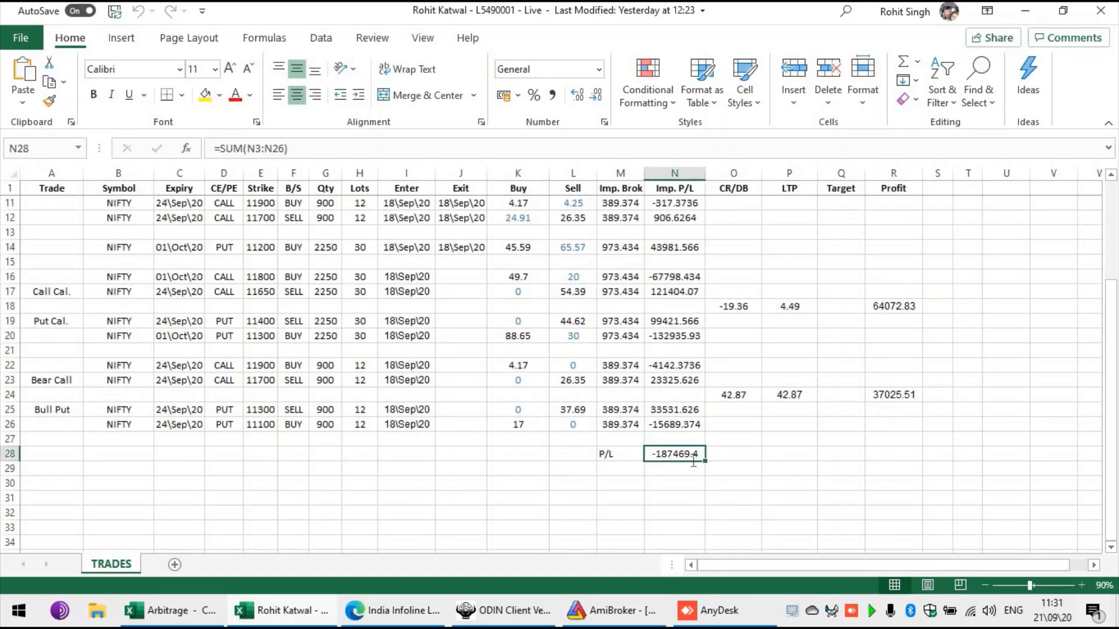
pyautogui.doubleClick(691, 460)
# Recheck the trade rows from the Put Calender entries down to the overall P/L in row 28
pyautogui.scroll(1, 711, 456)
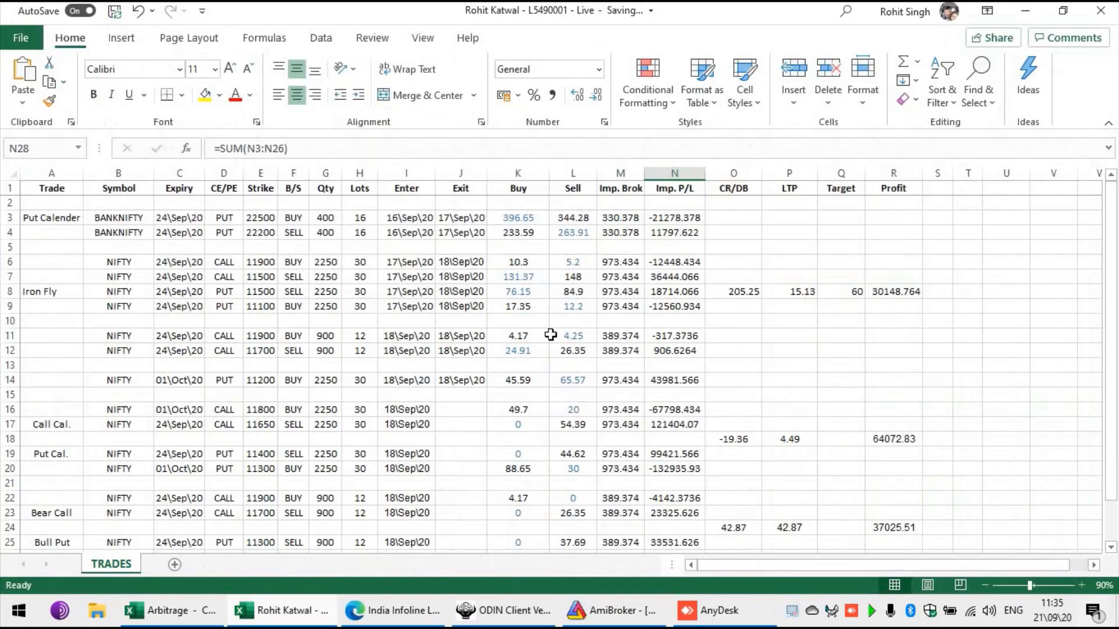
pyautogui.scroll(-2, 596, 334)
pyautogui.scroll(2, 597, 334)
pyautogui.scroll(-3, 607, 321)
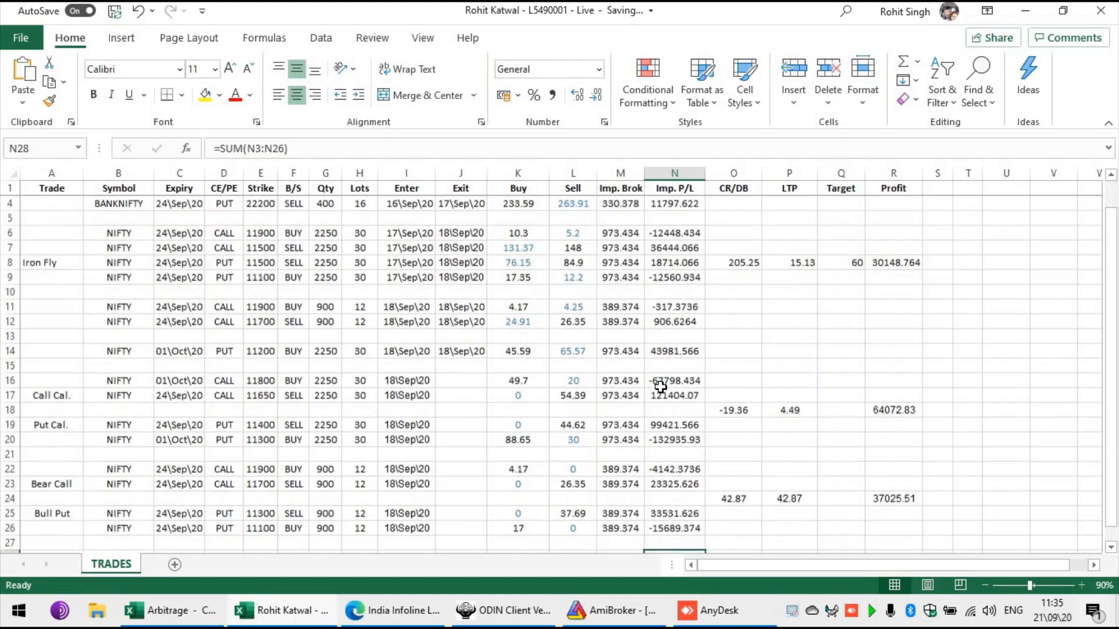
pyautogui.click(717, 455)
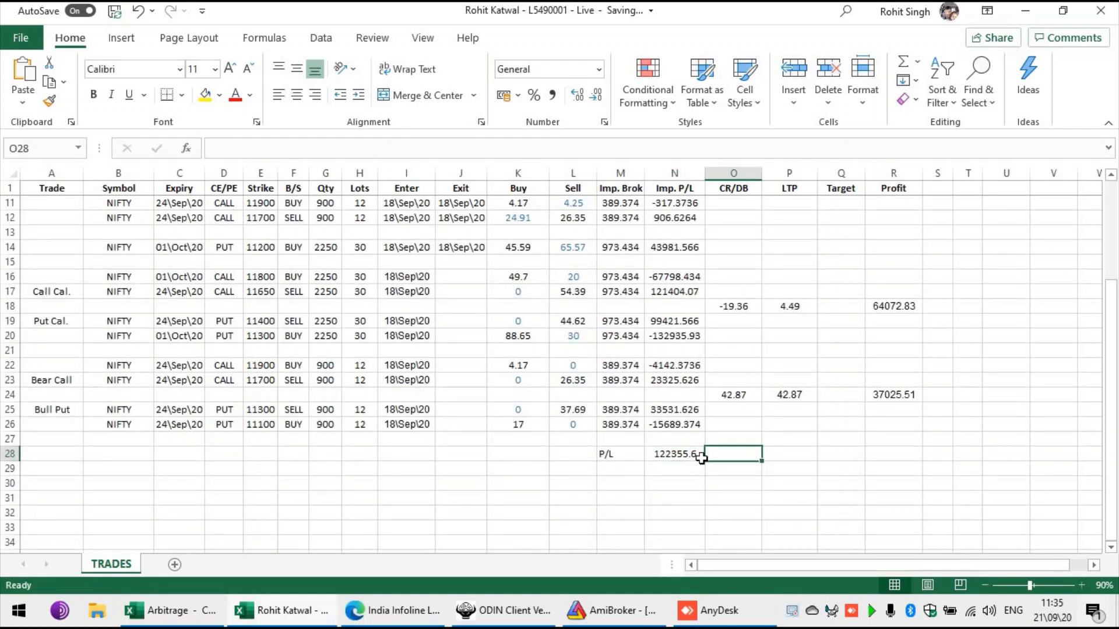
# Look over the ODIN net positions, IIFL F&O holdings and TradingView NIFTY chart
pyautogui.click(520, 607)
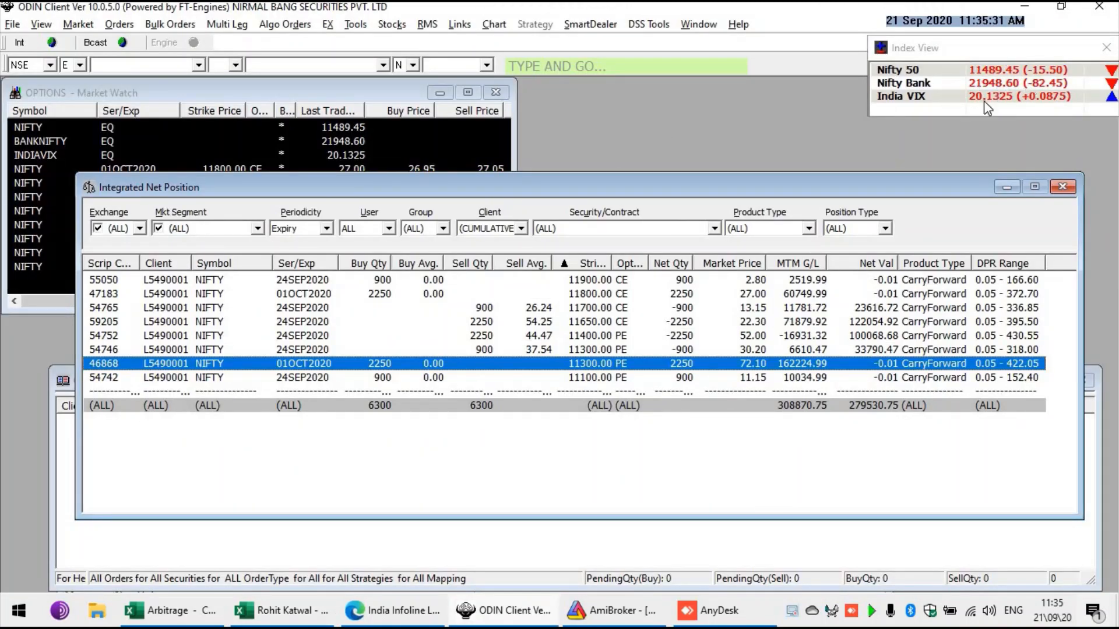
pyautogui.click(417, 613)
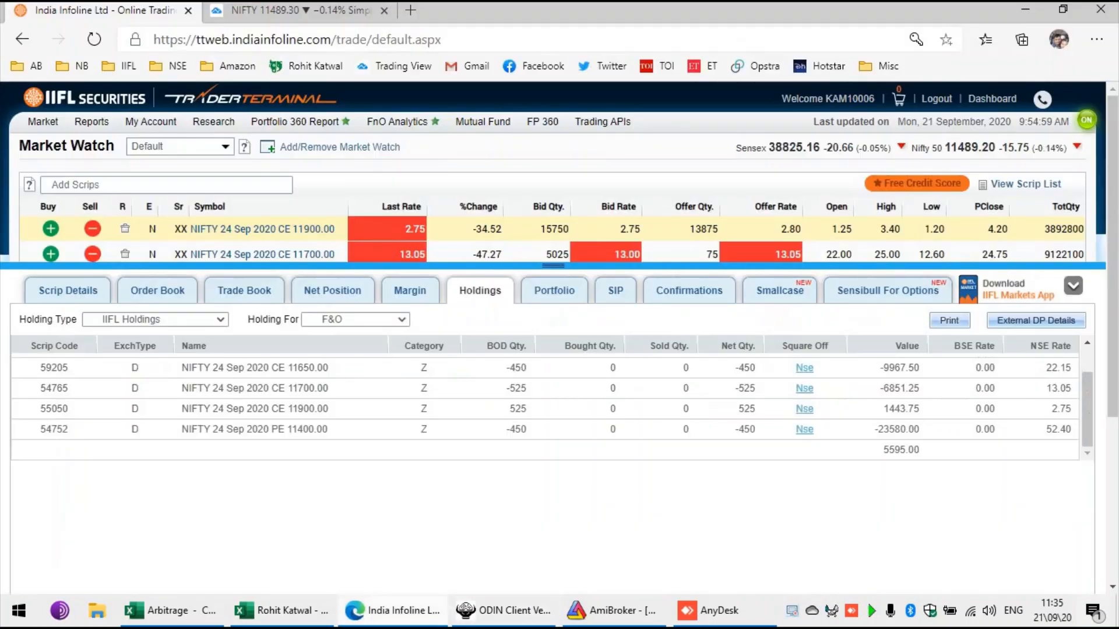
pyautogui.click(291, 10)
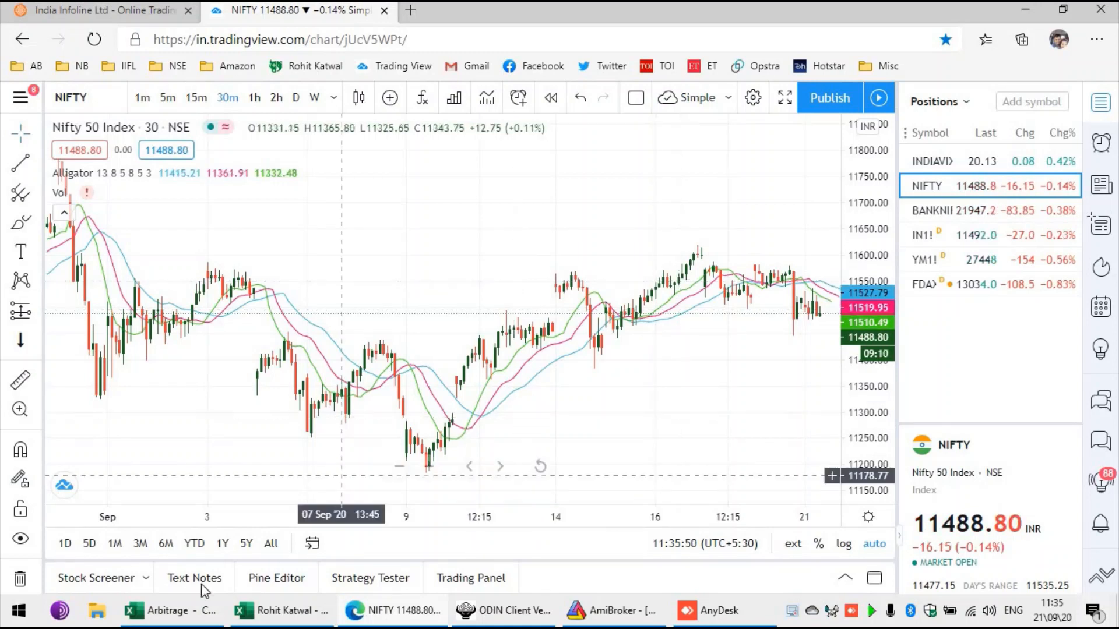
# Return to the trades workbook and examine the price and P/L cells of the calendar, Bear Call and Bull Put trades
pyautogui.click(280, 610)
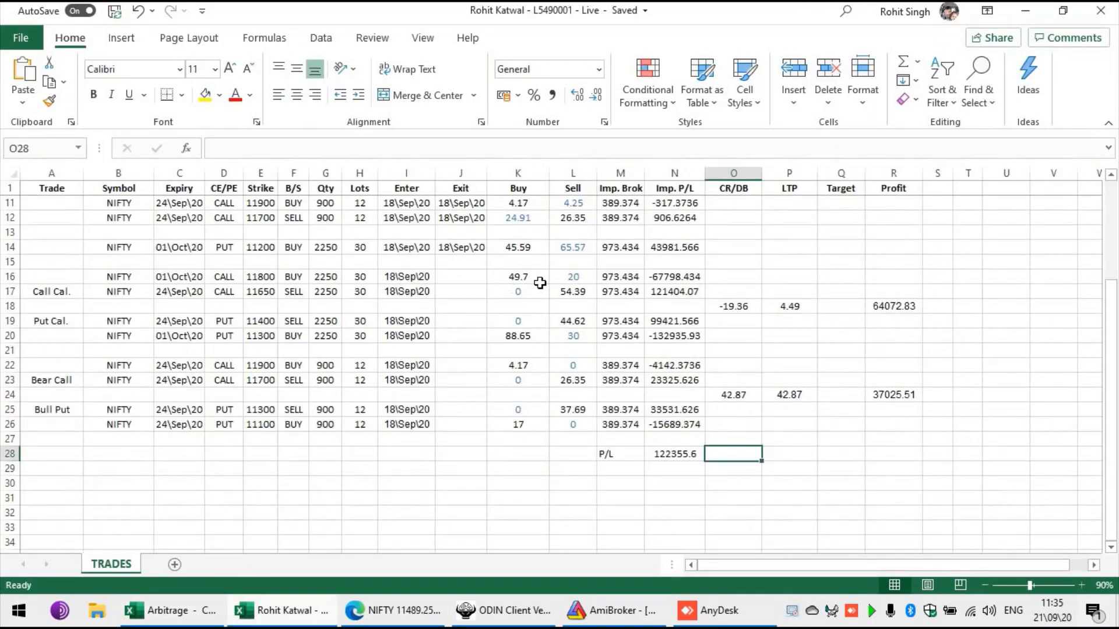
pyautogui.click(684, 278)
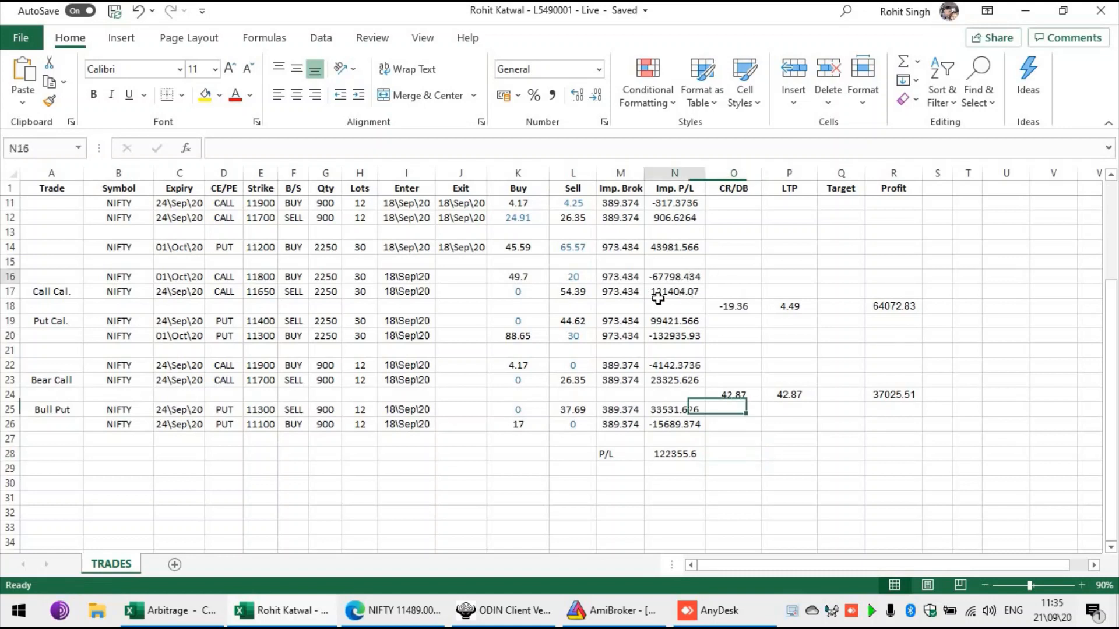
pyautogui.moveTo(658, 298); pyautogui.dragTo(694, 365)
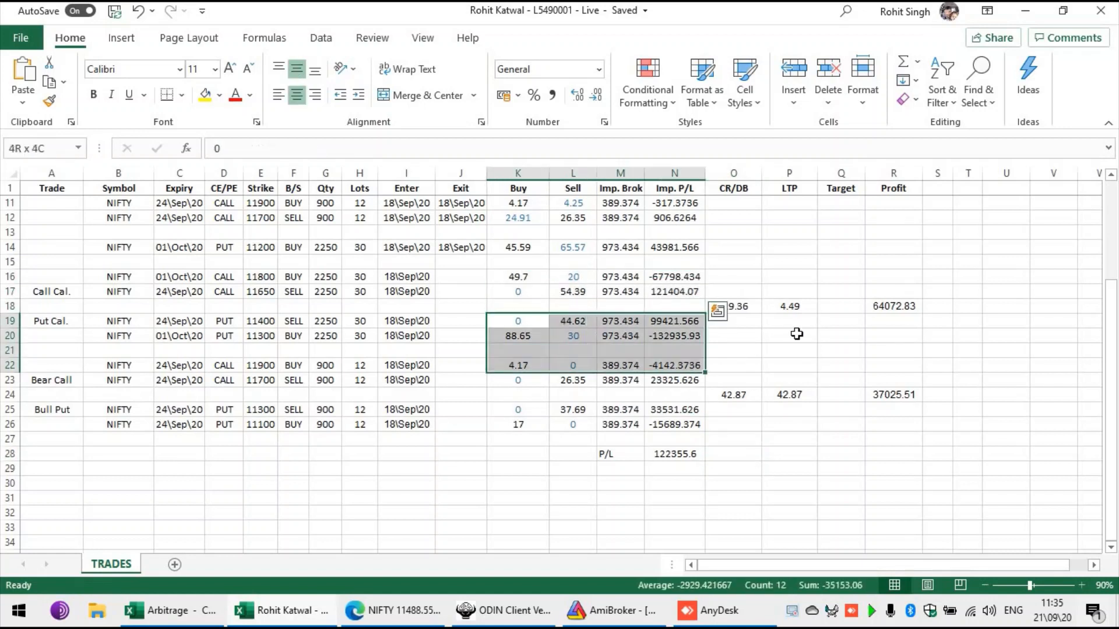
pyautogui.moveTo(796, 334); pyautogui.dragTo(796, 335)
pyautogui.moveTo(522, 369); pyautogui.dragTo(675, 382)
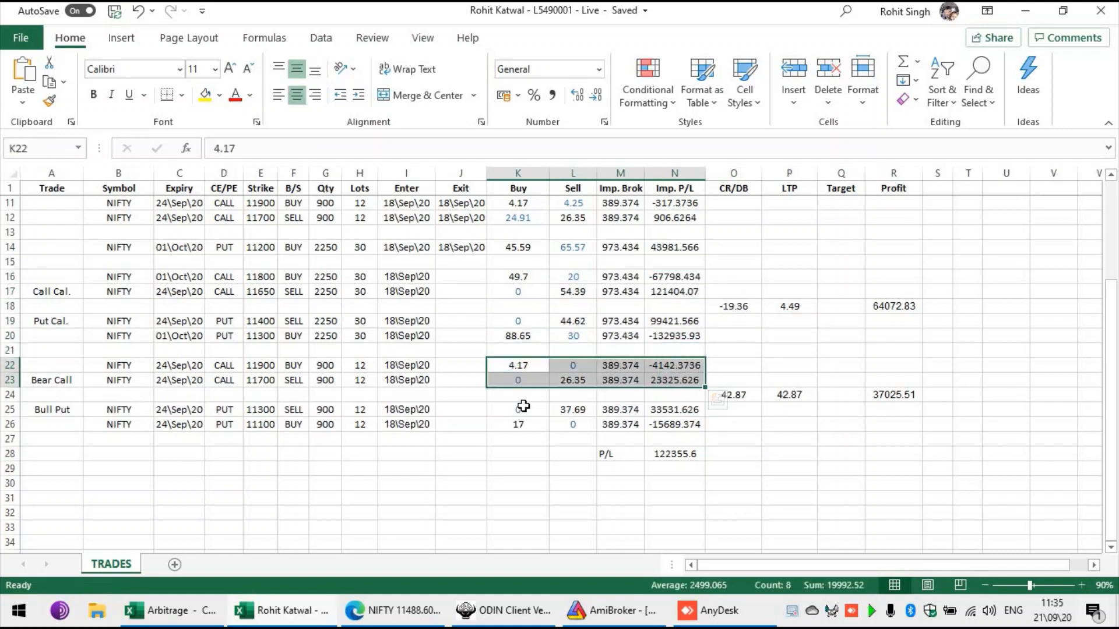
pyautogui.moveTo(523, 406); pyautogui.dragTo(694, 425)
# Examine the CR/DB, LTP, Target and Profit cells beside the calendar and credit-spread trades in rows 16 to 26
pyautogui.moveTo(732, 277); pyautogui.dragTo(731, 324)
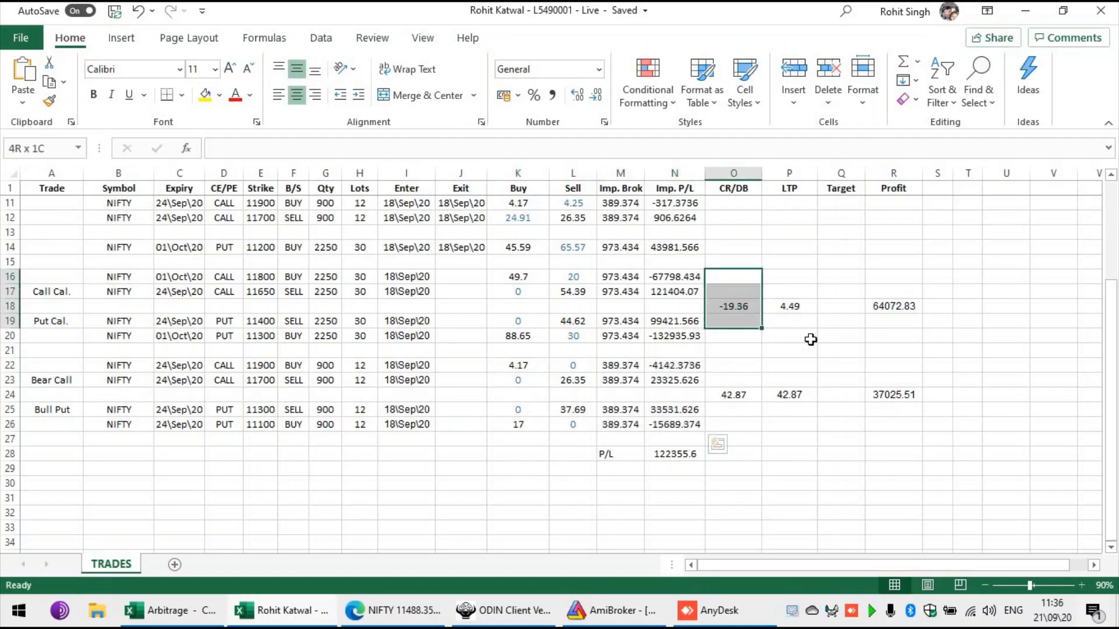
pyautogui.moveTo(810, 339); pyautogui.dragTo(911, 328)
pyautogui.moveTo(902, 368); pyautogui.dragTo(750, 423)
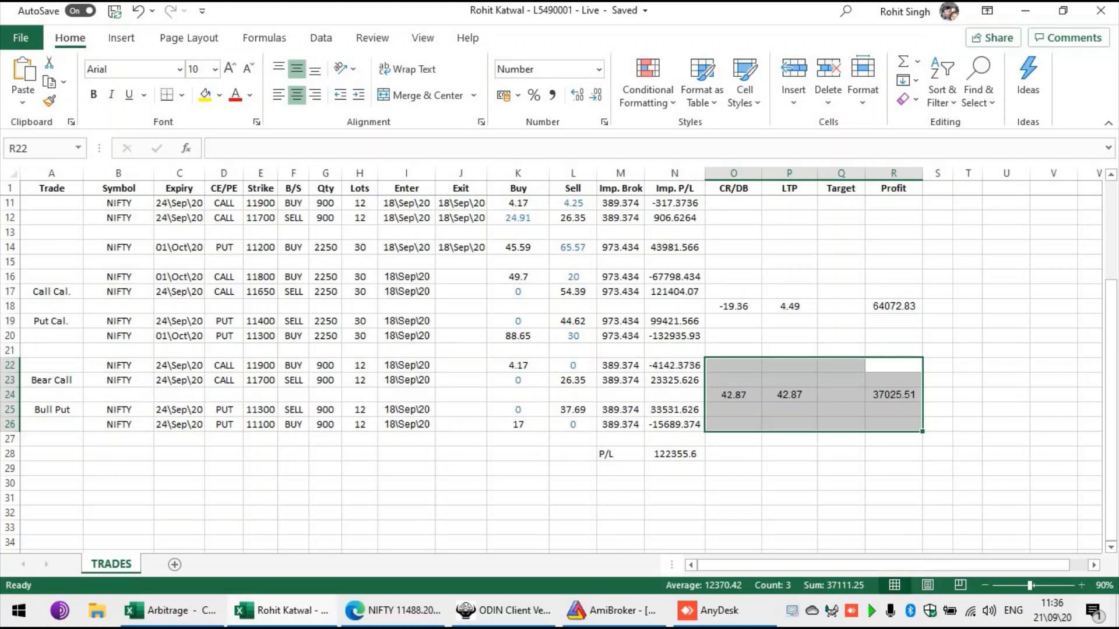
# Switch to the Arbitrage workbook, then close it and save its changes
pyautogui.click(191, 619)
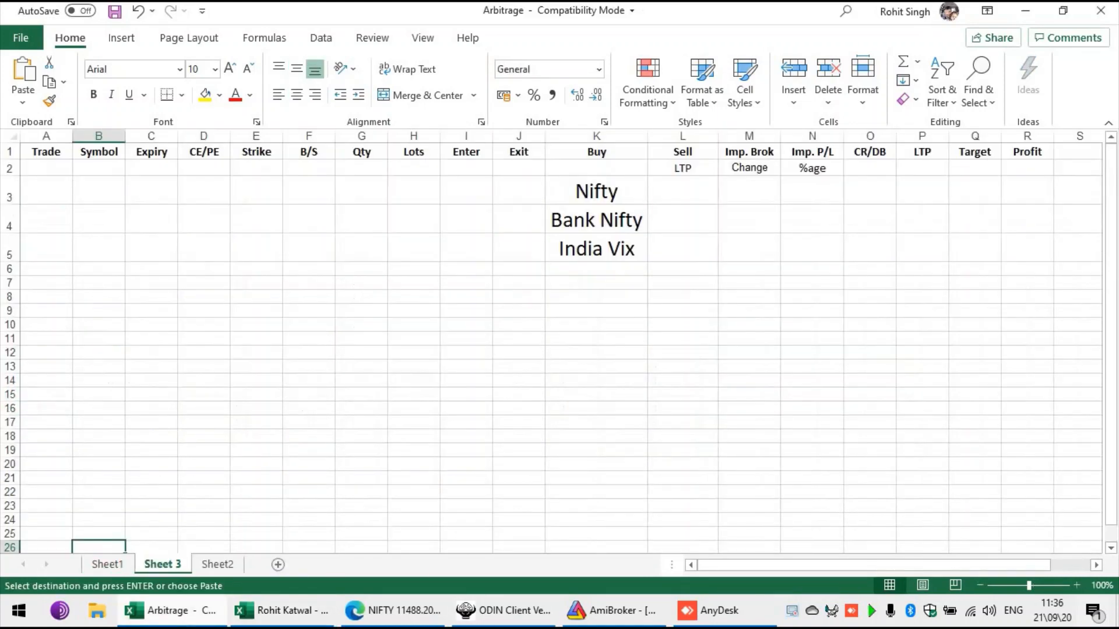
pyautogui.click(1101, 11)
pyautogui.click(508, 318)
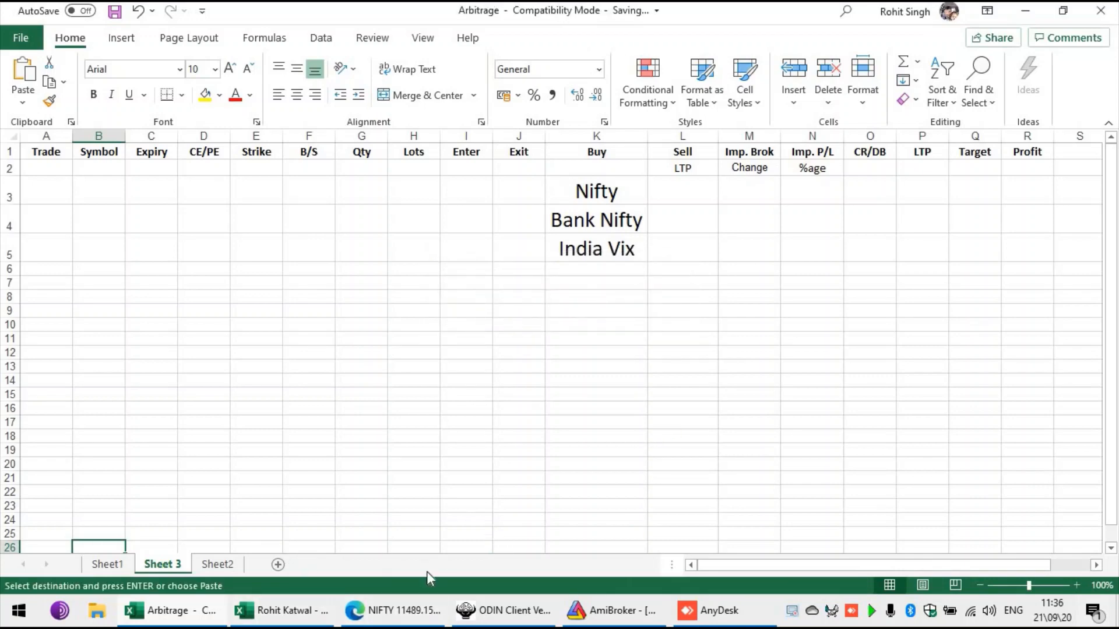
# Switch to ODIN and examine all open NIFTY positions from 11900 CE down to 11100 PE
pyautogui.click(482, 611)
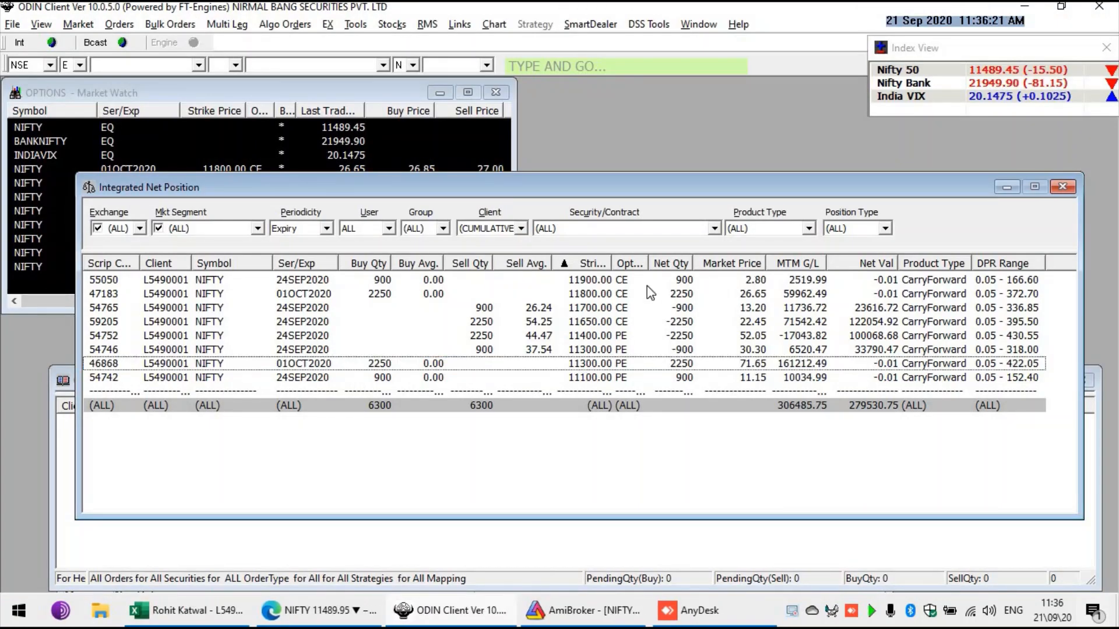
pyautogui.click(693, 281)
pyautogui.keyDown('shift'); pyautogui.click(689, 378); pyautogui.keyUp('shift')
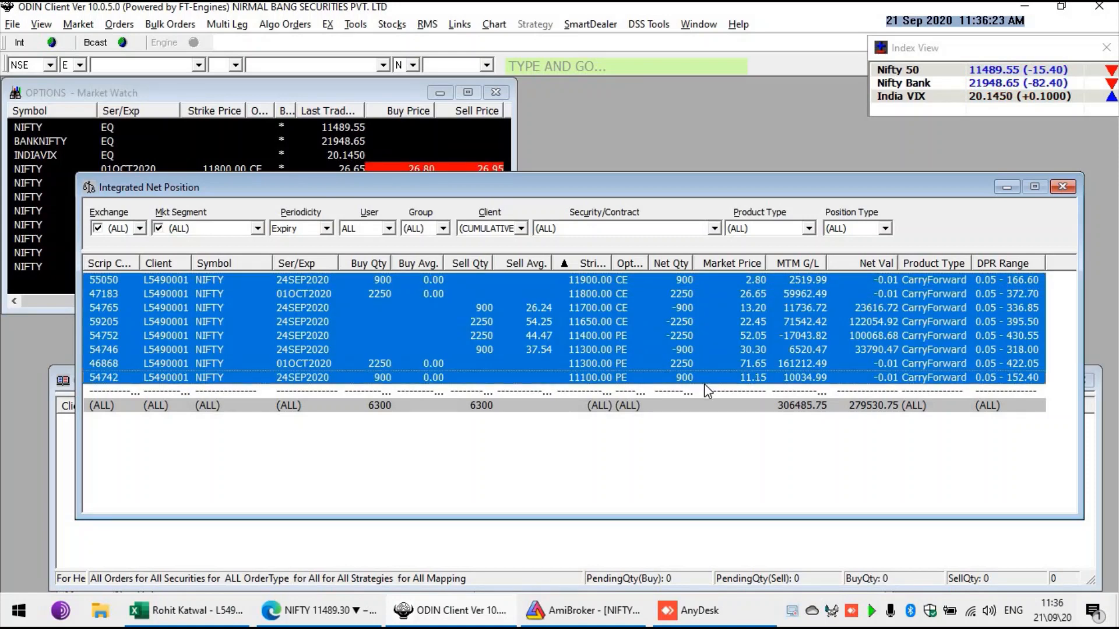
pyautogui.click(623, 427)
pyautogui.click(572, 379)
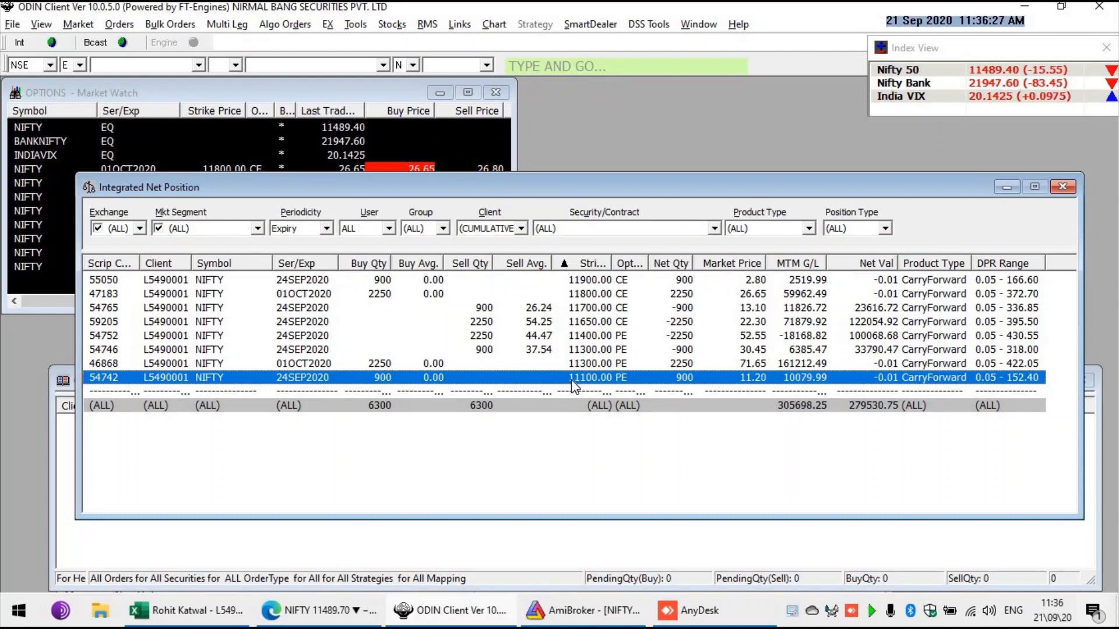
# Open the OPTIONS market watch in Excel, choosing Sheet1 as the destination sheet
pyautogui.click(51, 286)
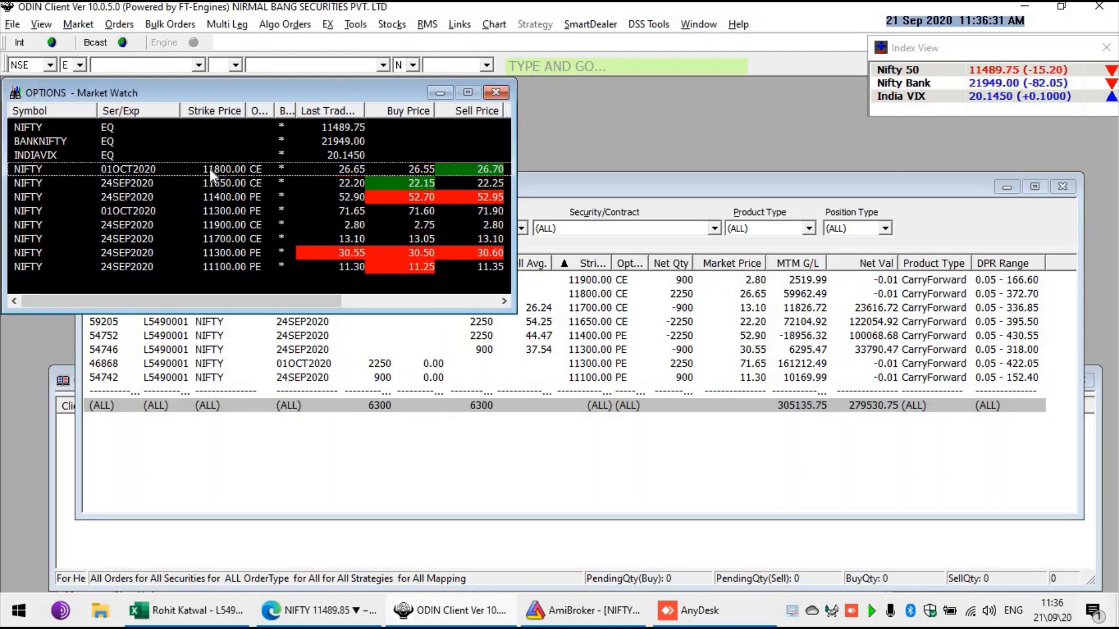
pyautogui.rightClick(195, 281)
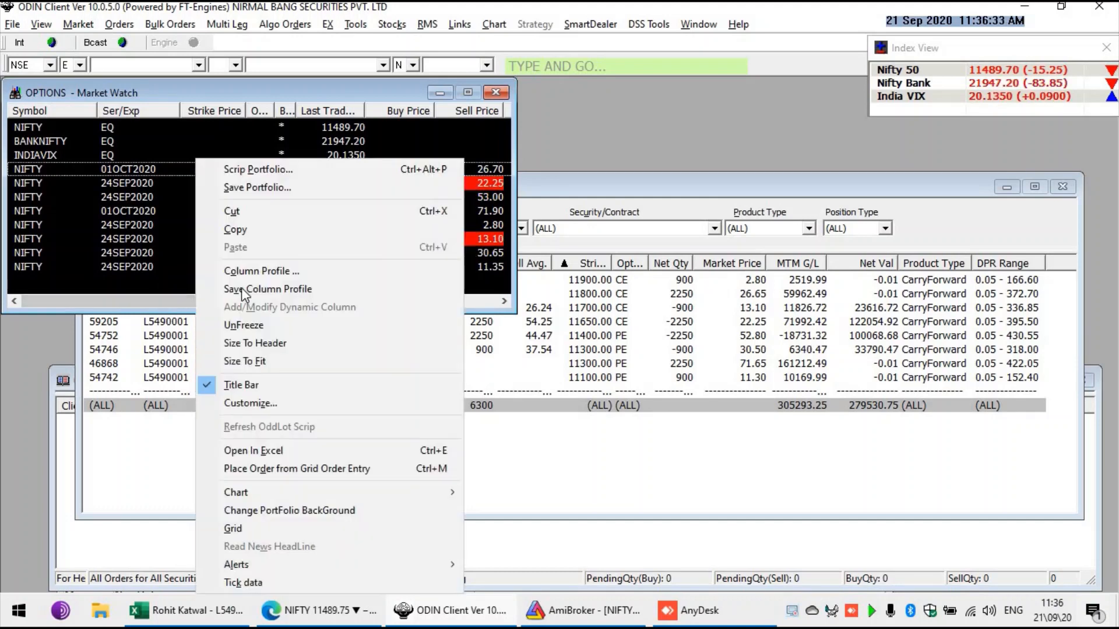
pyautogui.click(302, 452)
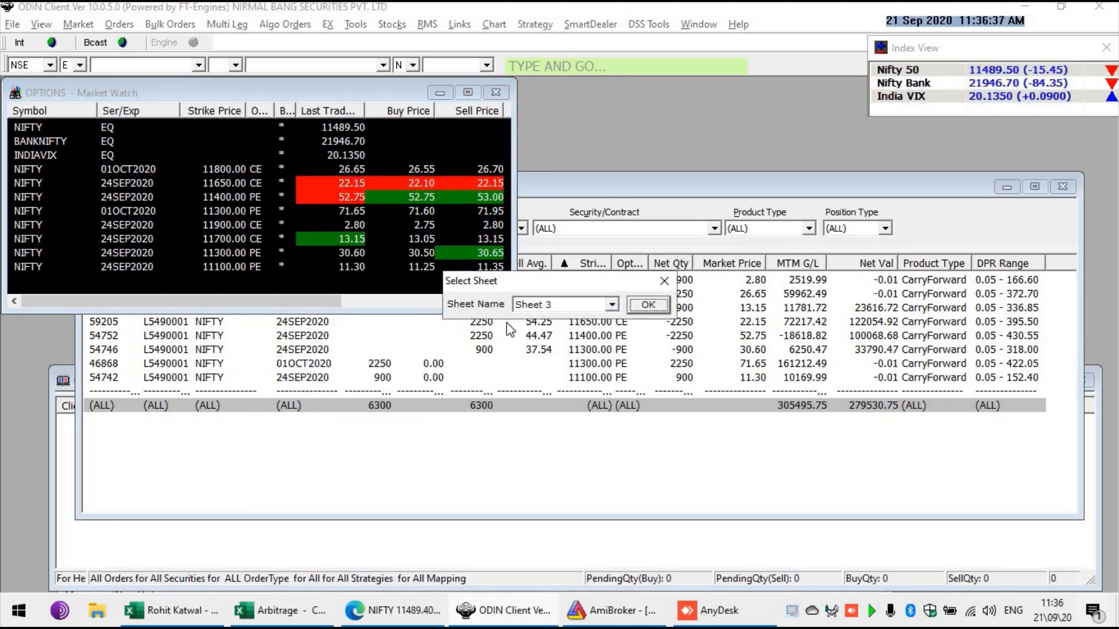
pyautogui.click(610, 305)
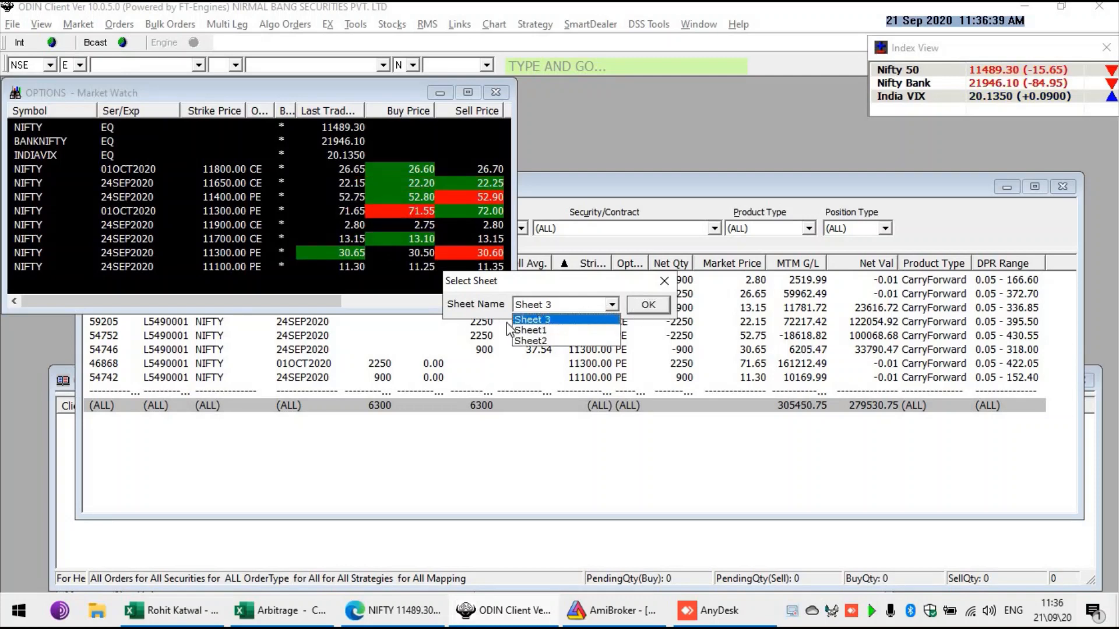
pyautogui.click(566, 331)
pyautogui.click(645, 307)
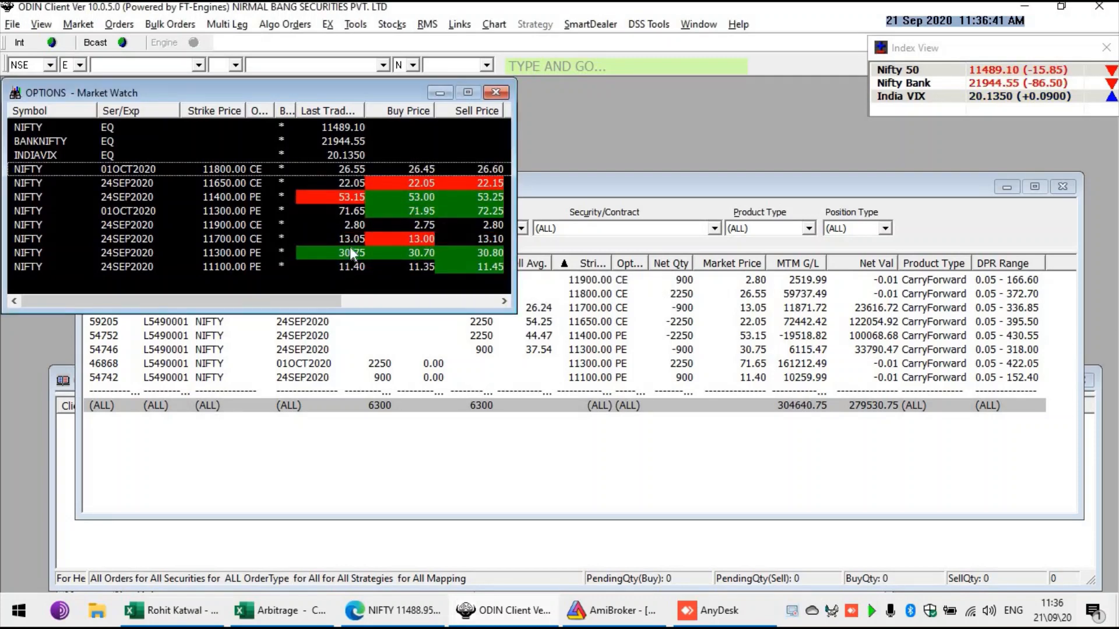
# Maximize the Arbitrage workbook and compare Sheet1's live prices with the OPTIONS market watch in ODIN
pyautogui.click(276, 614)
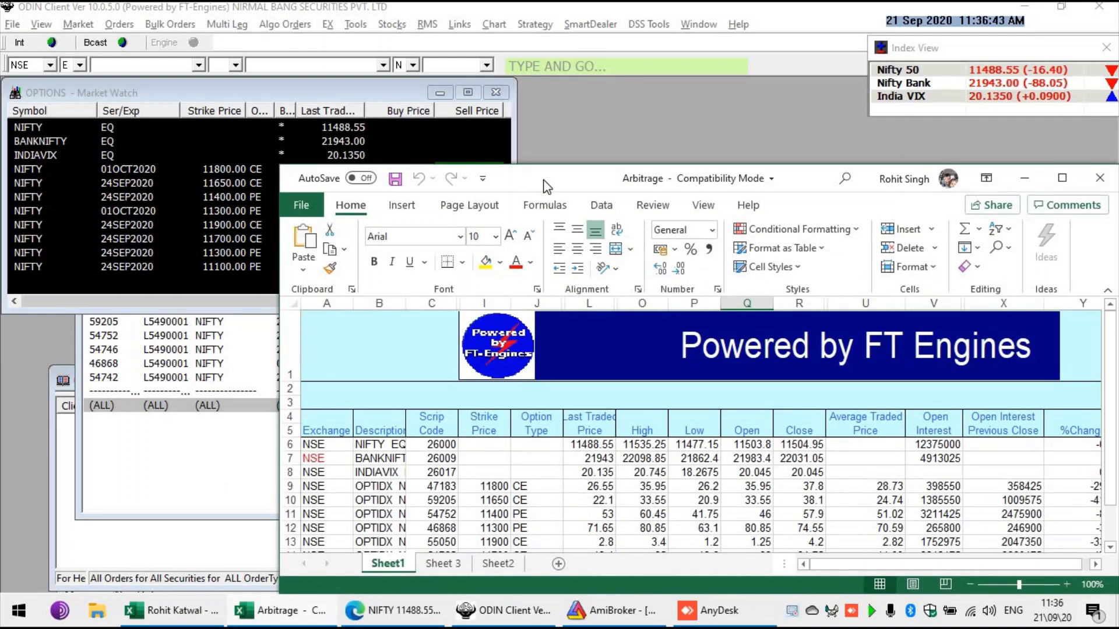
pyautogui.doubleClick(545, 183)
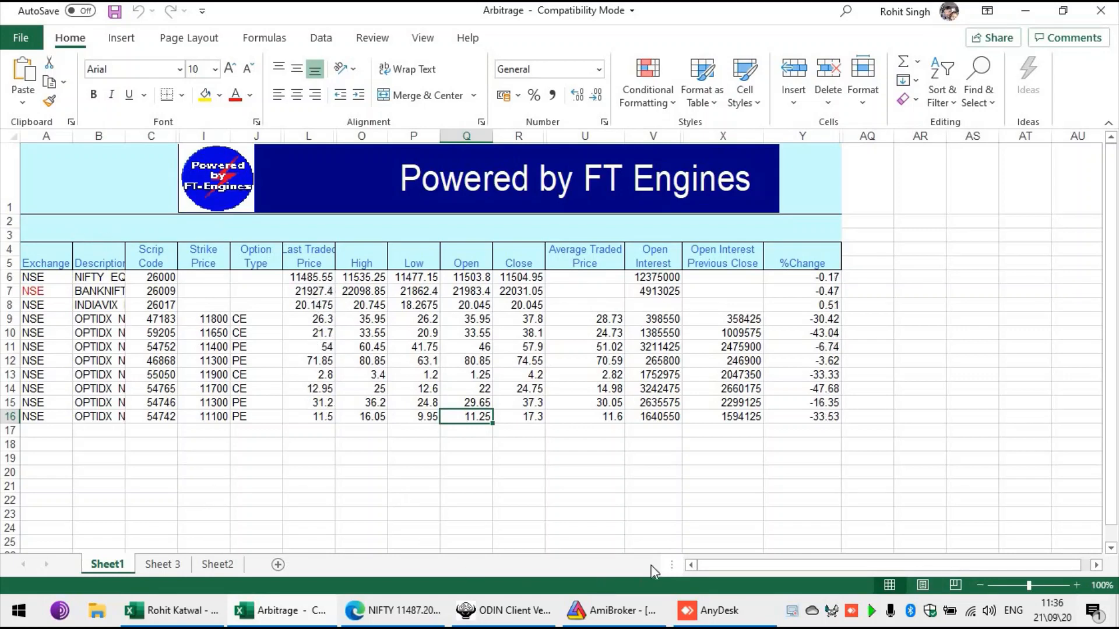
pyautogui.click(461, 609)
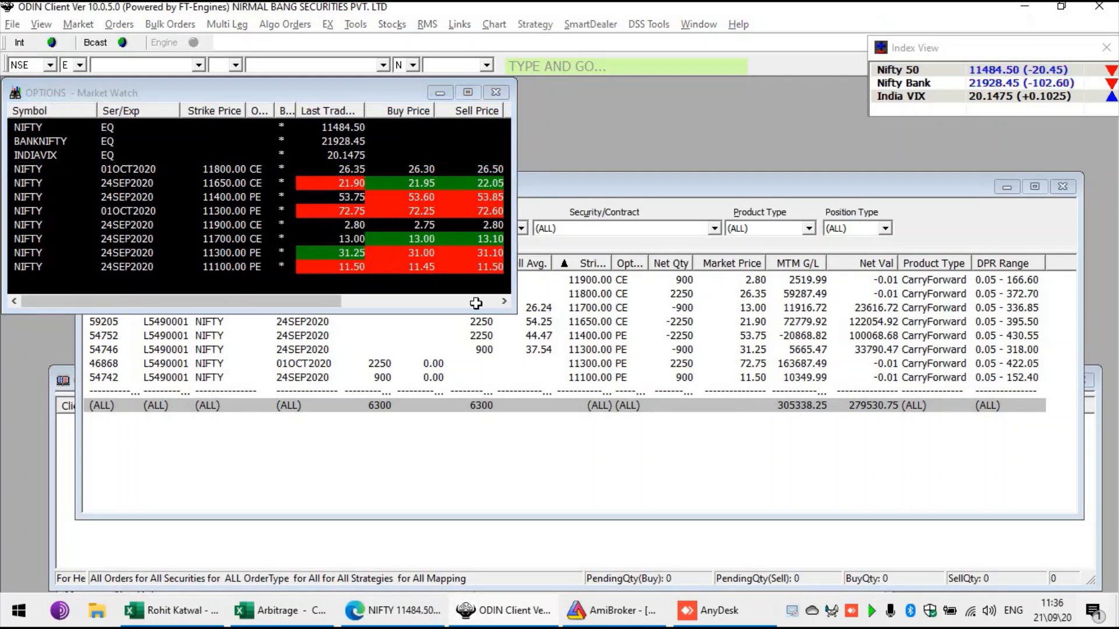
pyautogui.hotkey('alt', 'Tab')
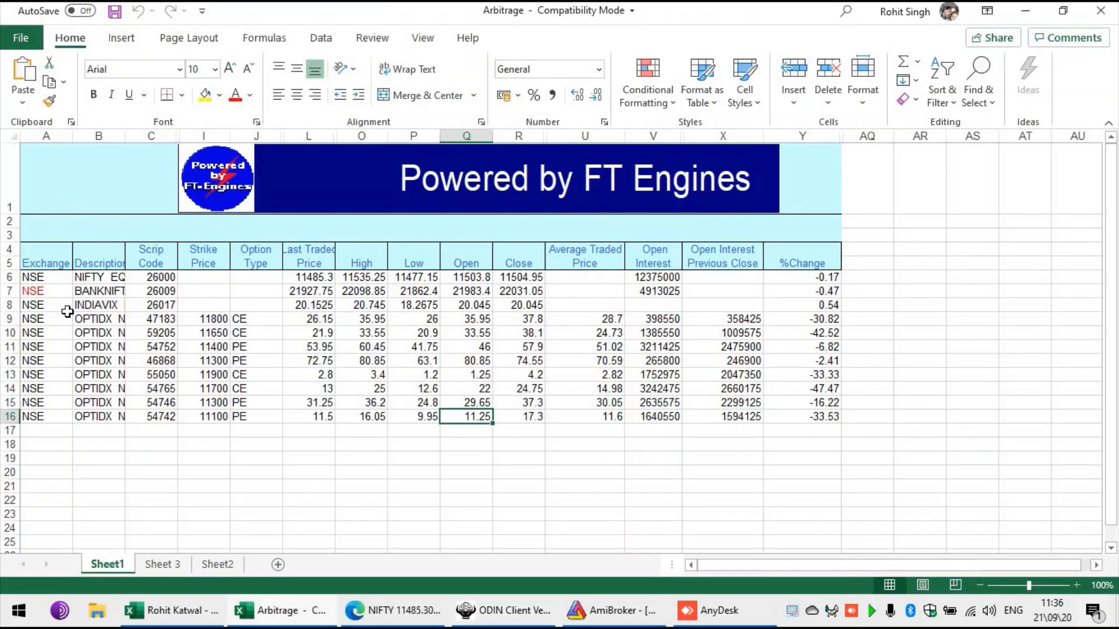
# Examine the option contract rows 9 to 16 in Sheet1's live price table
pyautogui.moveTo(54, 319); pyautogui.dragTo(241, 318)
pyautogui.moveTo(320, 348); pyautogui.dragTo(405, 424)
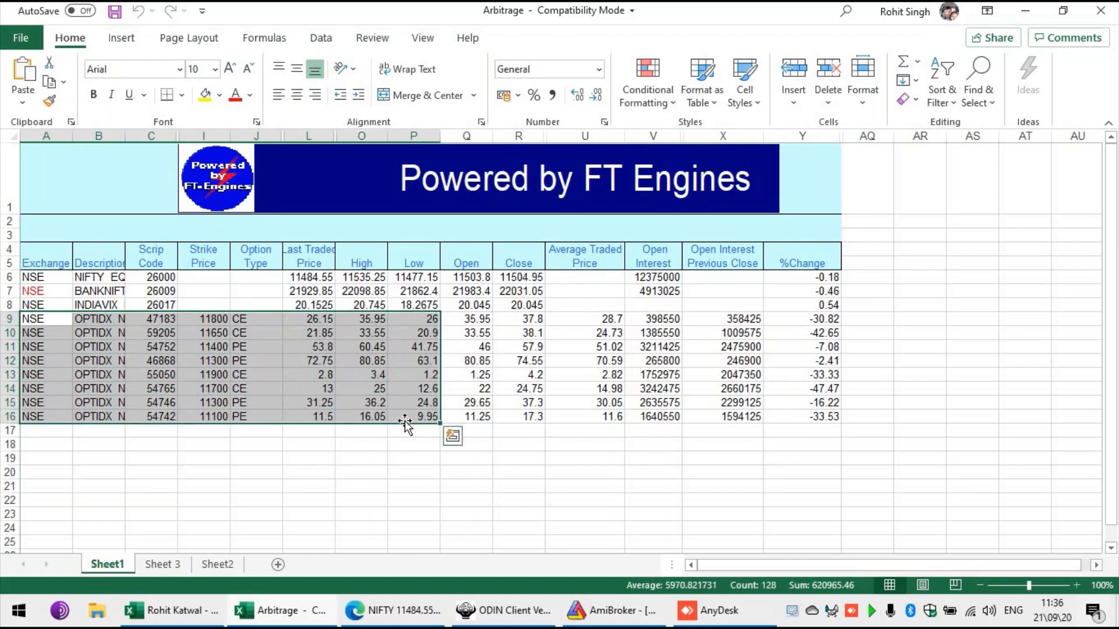
pyautogui.click(365, 291)
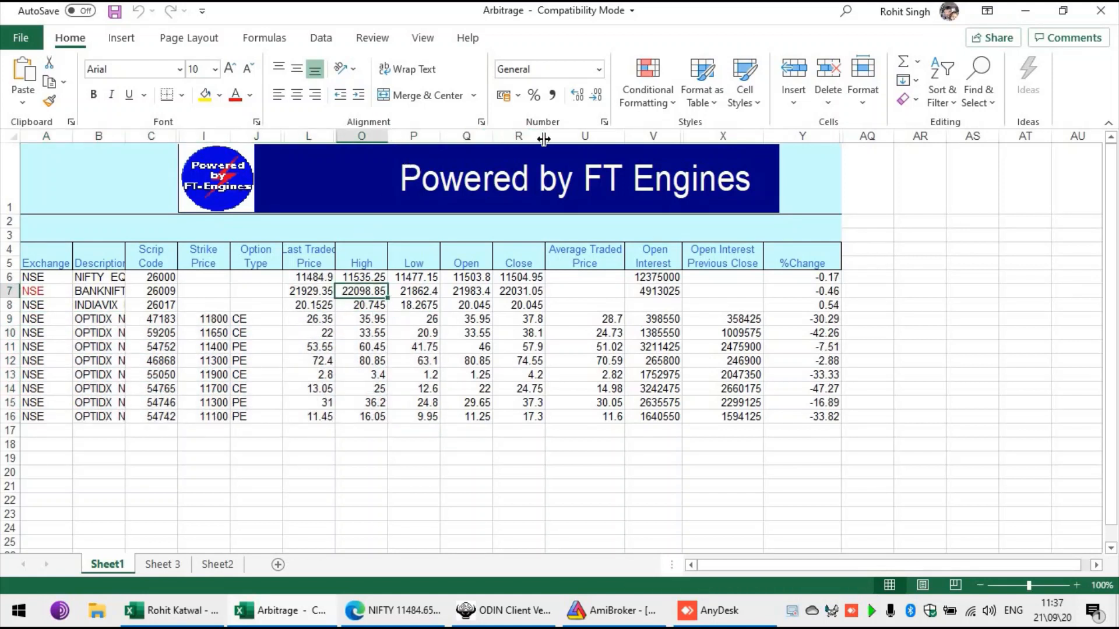
# Unhide the Last Traded Qty column between columns J and L, and hide it again
pyautogui.moveTo(272, 134); pyautogui.dragTo(317, 133)
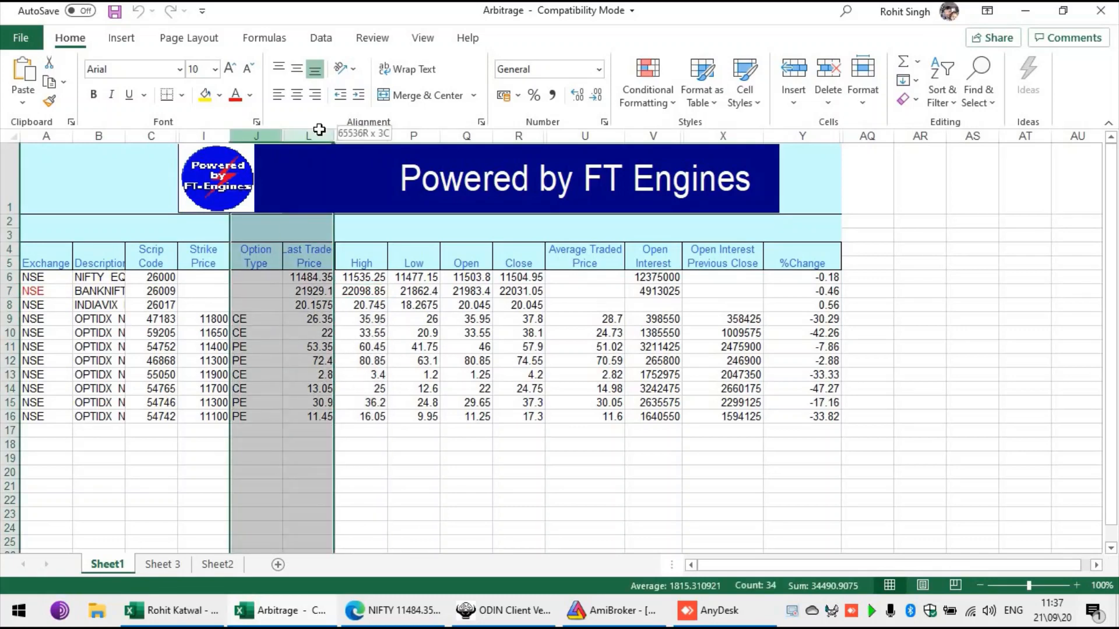
pyautogui.rightClick(278, 135)
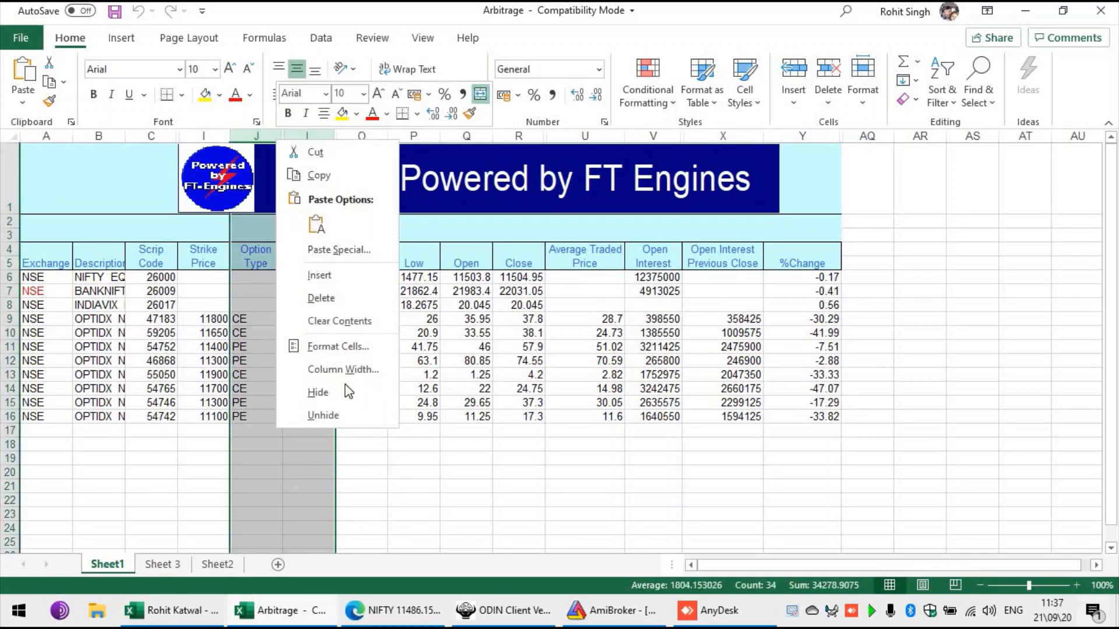
pyautogui.click(369, 427)
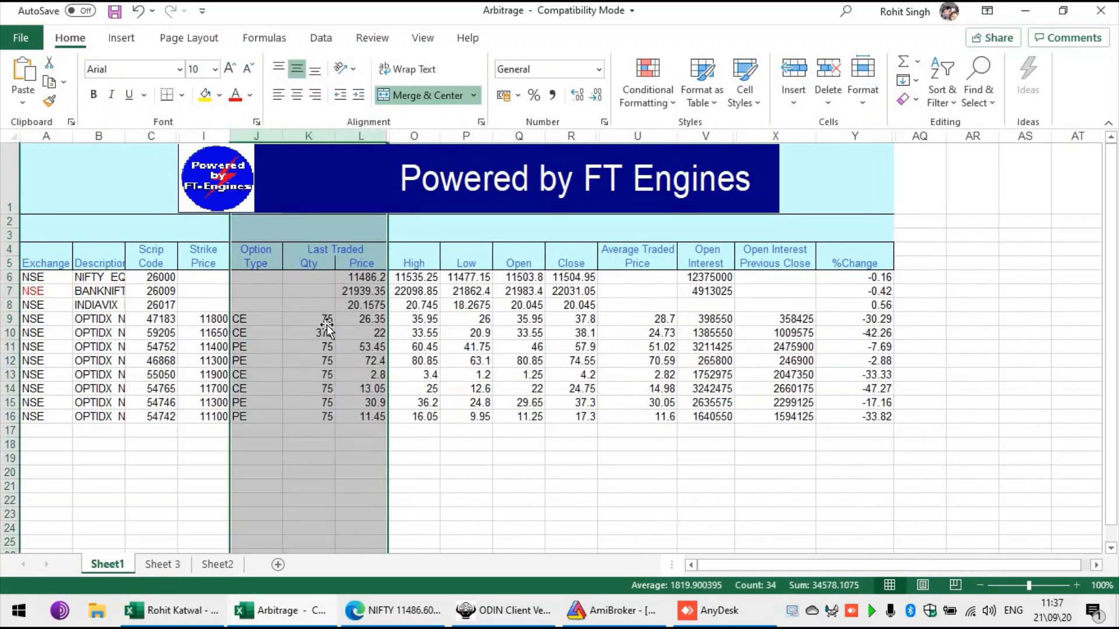
pyautogui.click(309, 136)
pyautogui.rightClick(309, 138)
pyautogui.click(351, 393)
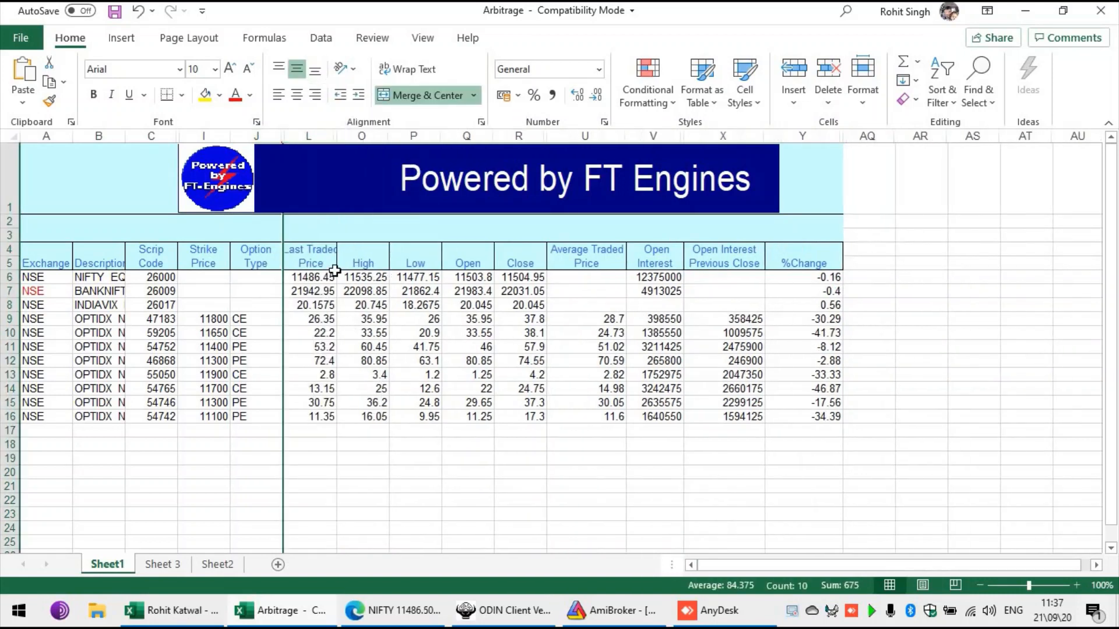
# Review Sheet1's Last Traded Price, High, Low, Open and Close column headings
pyautogui.click(312, 257)
pyautogui.click(358, 260)
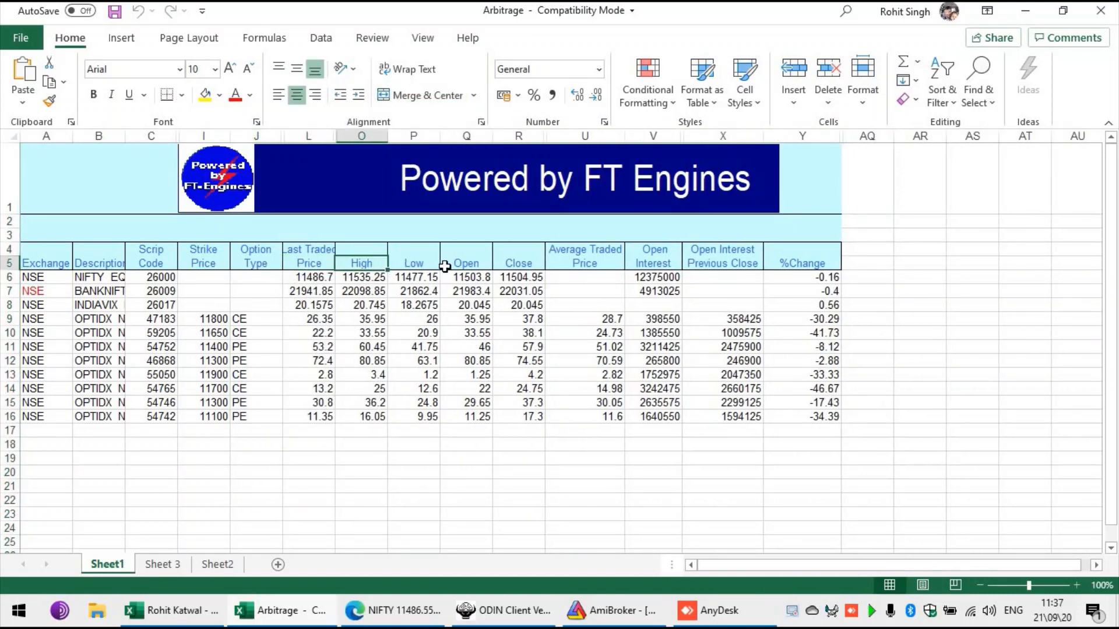
pyautogui.click(413, 262)
pyautogui.click(466, 261)
pyautogui.click(519, 260)
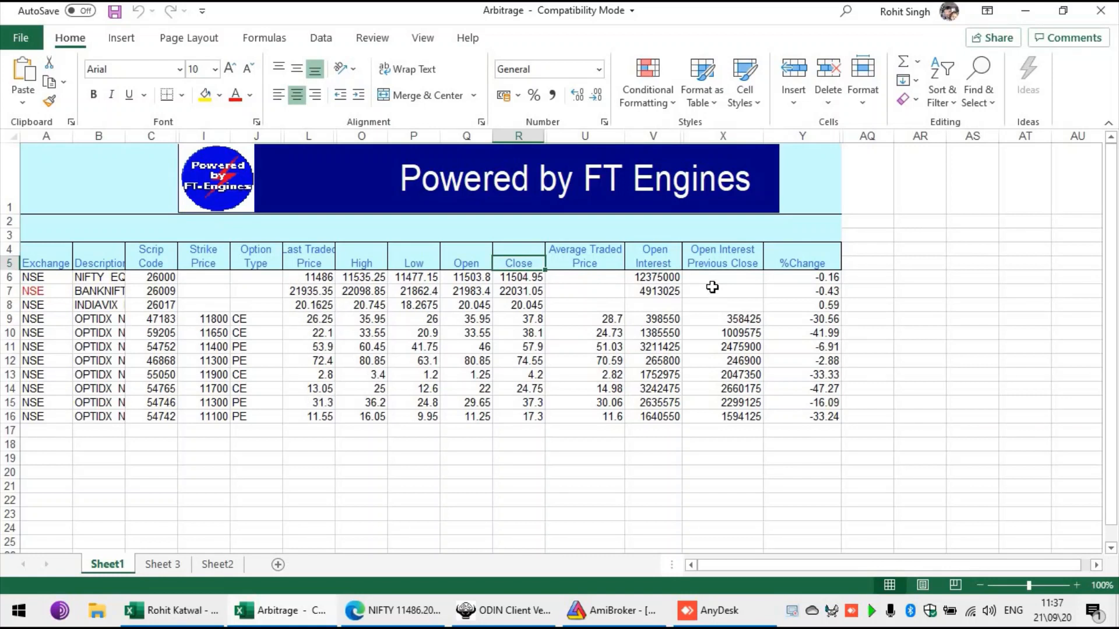
# Switch to Sheet 3 and review the trade table's headings from Trade through Lots
pyautogui.click(163, 564)
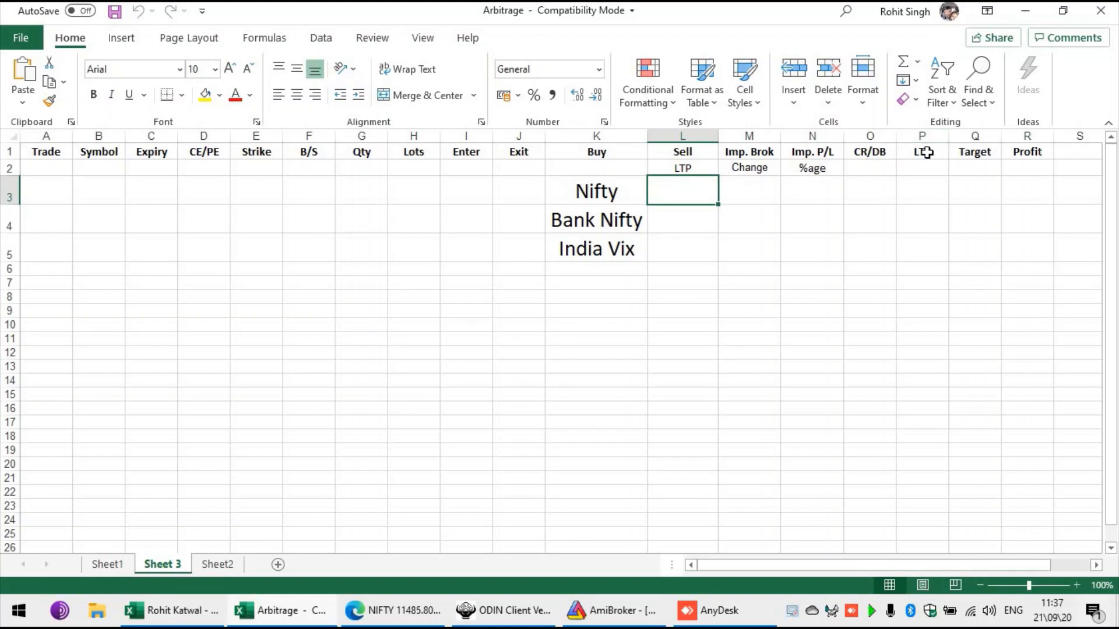
pyautogui.write('=')
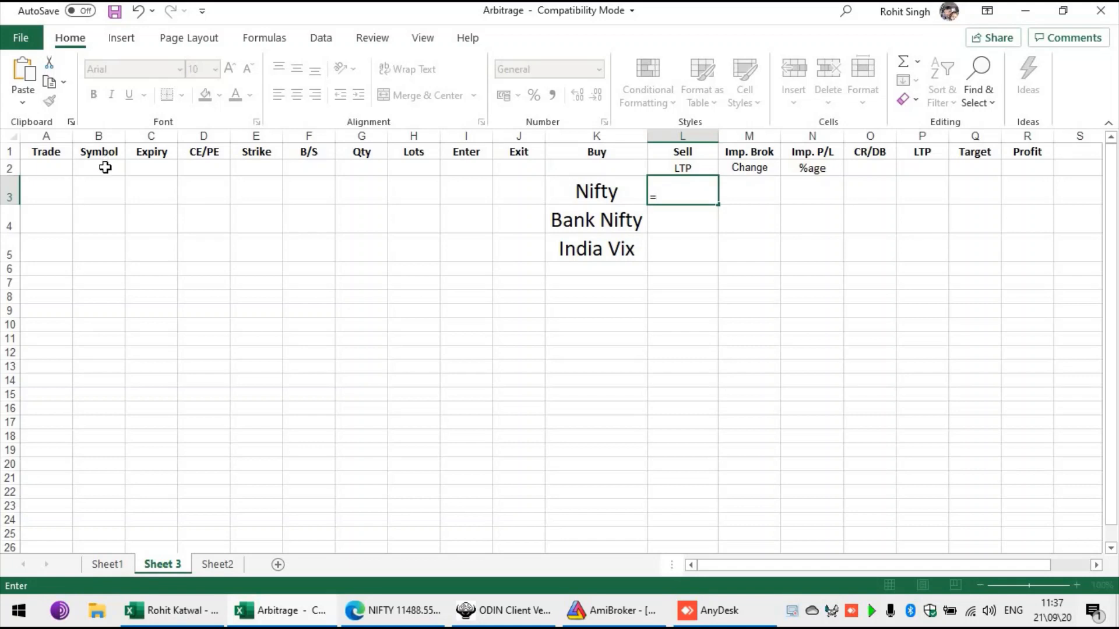
pyautogui.press('Escape')
pyautogui.click(40, 152)
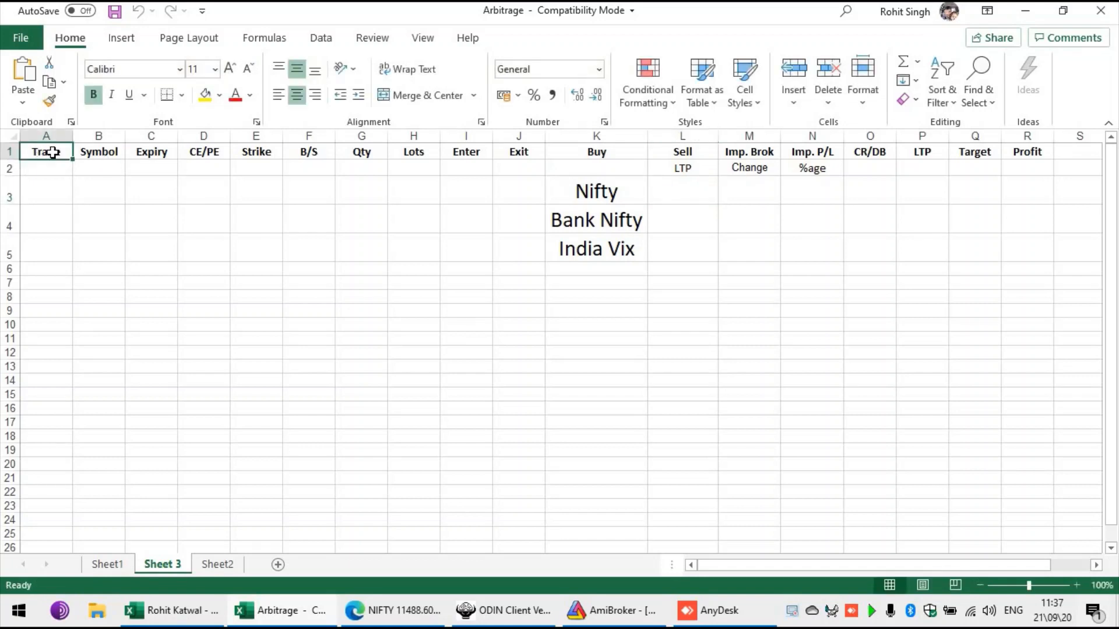
pyautogui.click(90, 153)
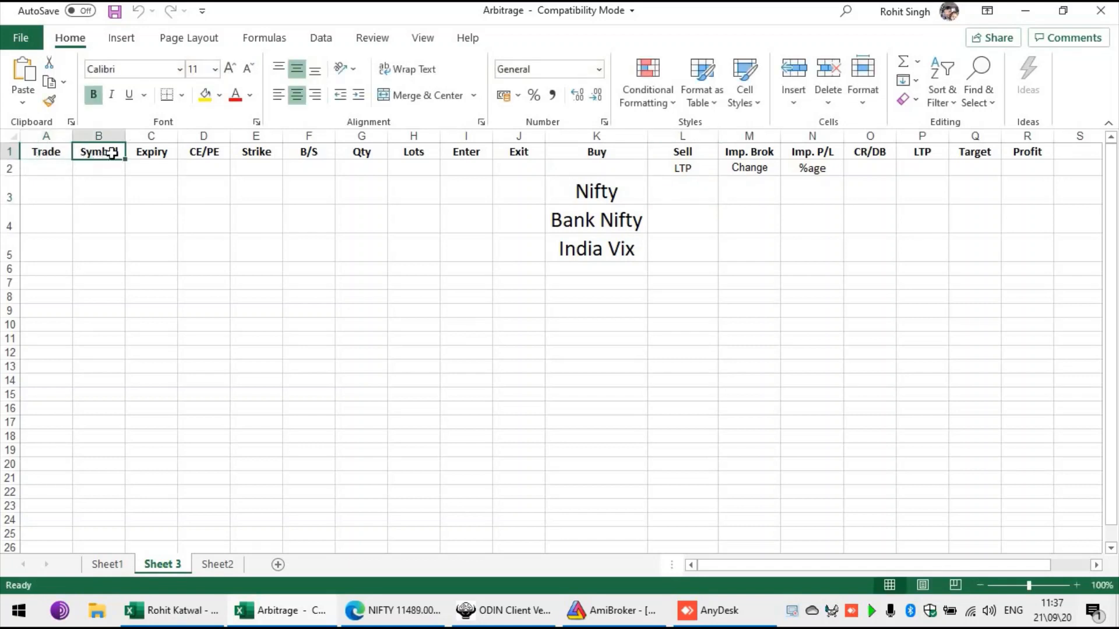
pyautogui.click(141, 152)
pyautogui.click(201, 152)
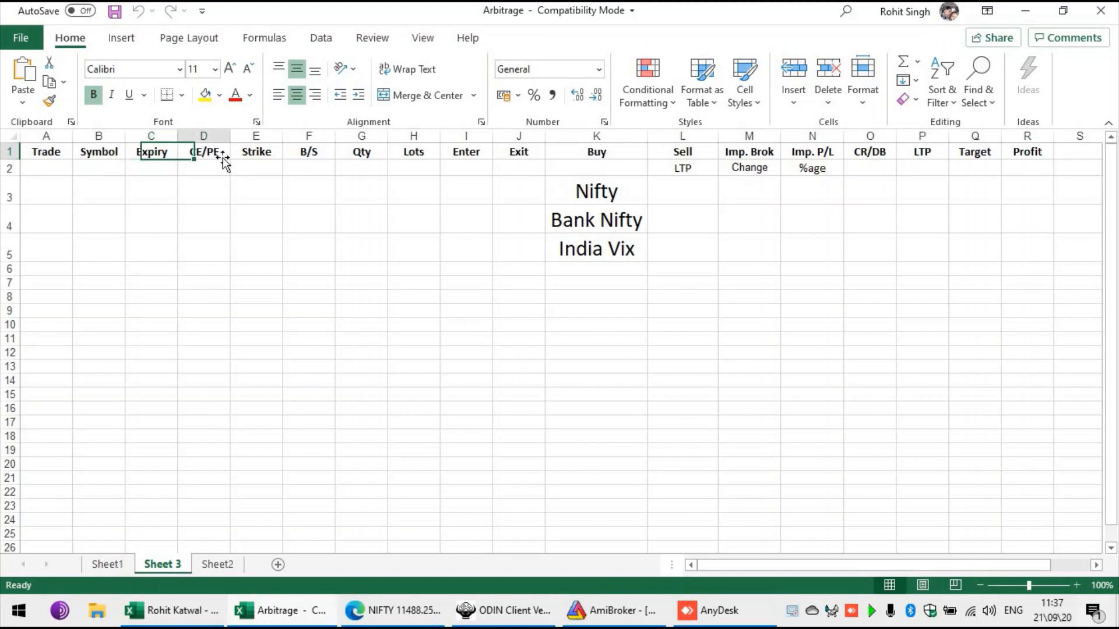
pyautogui.click(267, 152)
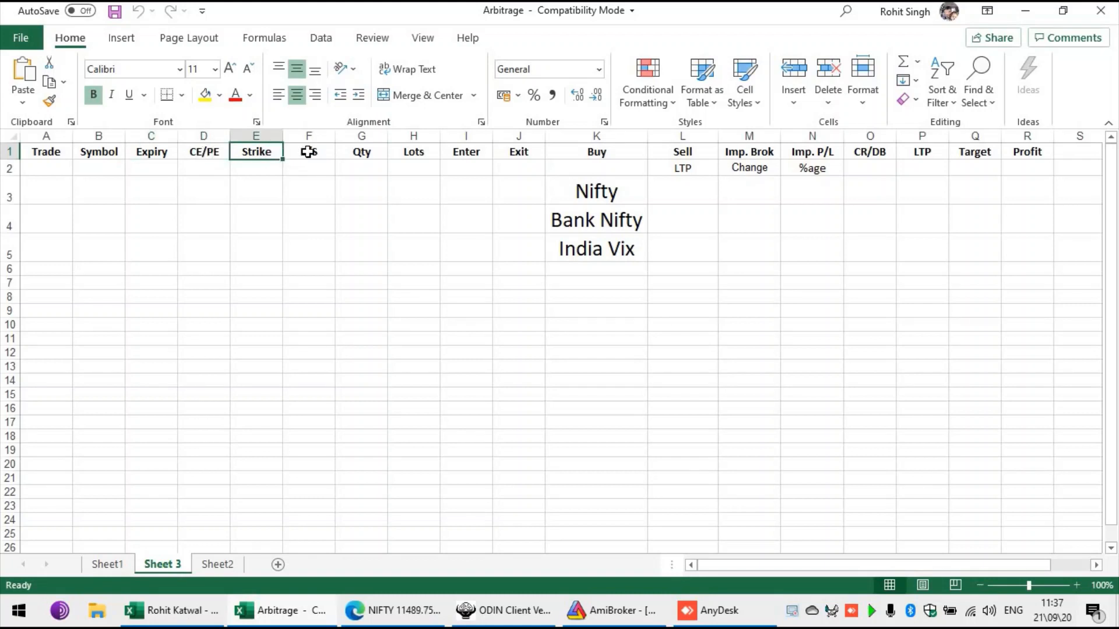
pyautogui.click(308, 152)
pyautogui.click(363, 155)
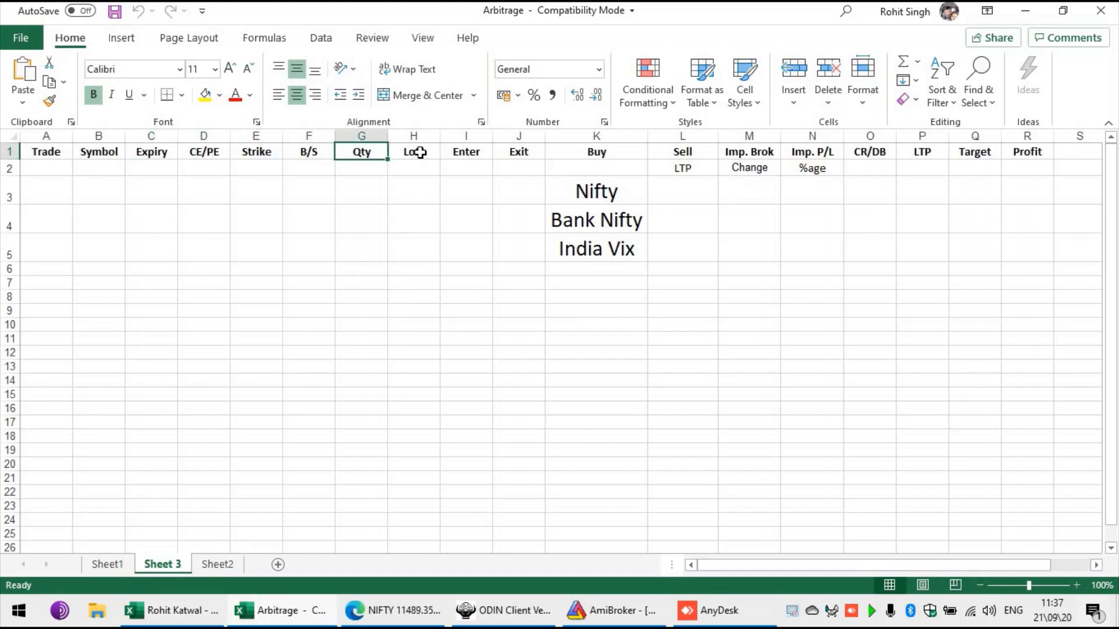
pyautogui.click(418, 153)
# Review the Qty, Lots, Enter, Exit, Buy, Sell, Imp. Brok and Imp. P/L columns of Sheet 3
pyautogui.click(362, 135)
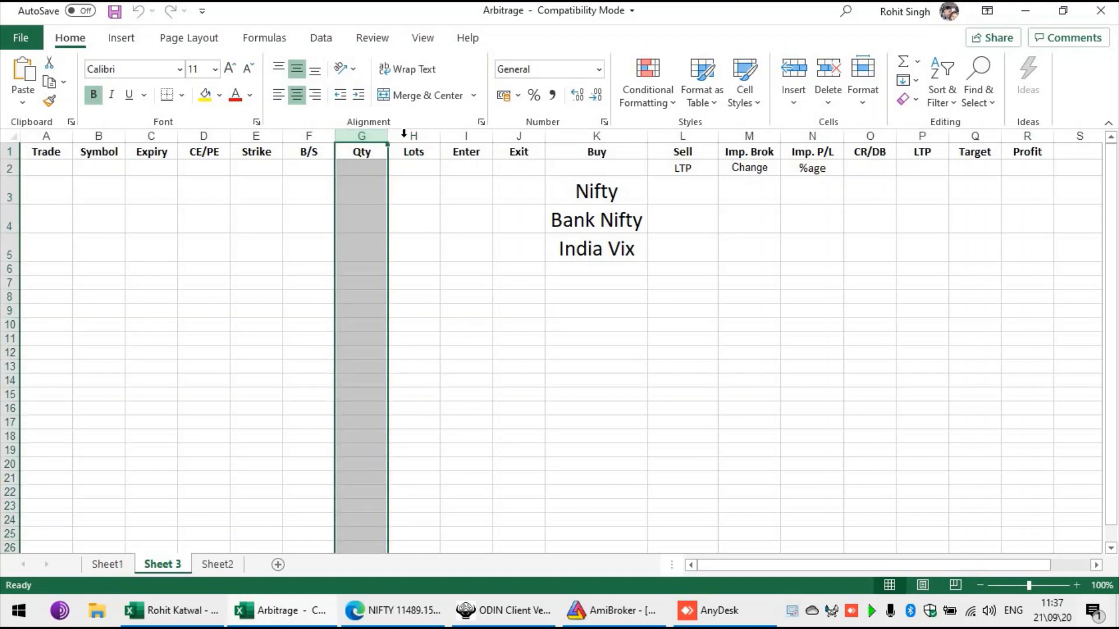
pyautogui.click(404, 135)
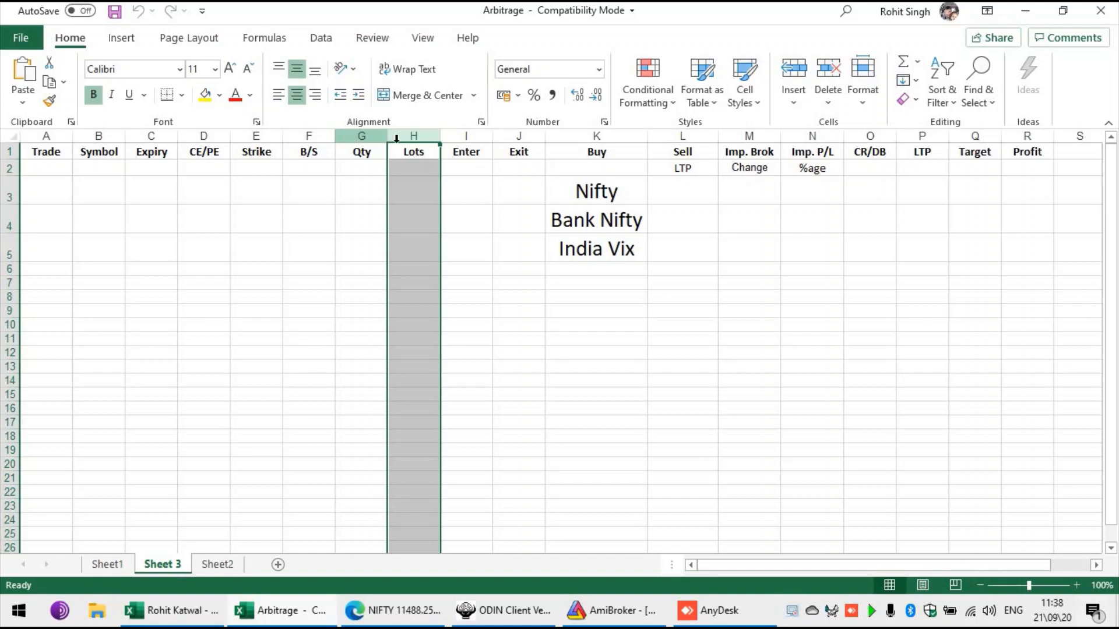
pyautogui.click(458, 136)
pyautogui.click(528, 137)
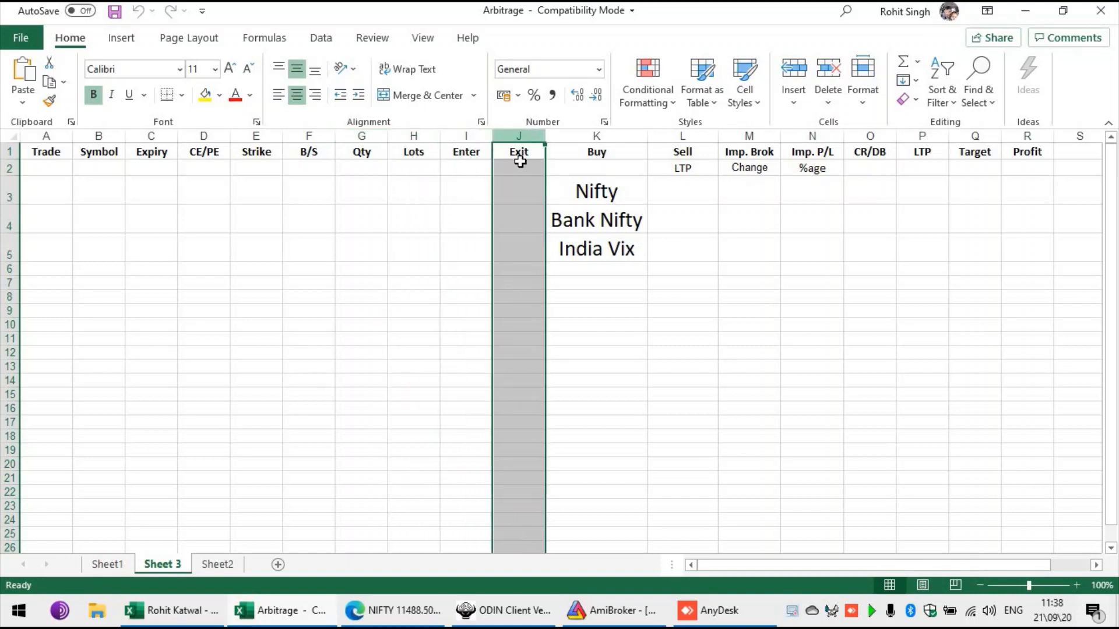
pyautogui.click(610, 137)
pyautogui.click(693, 136)
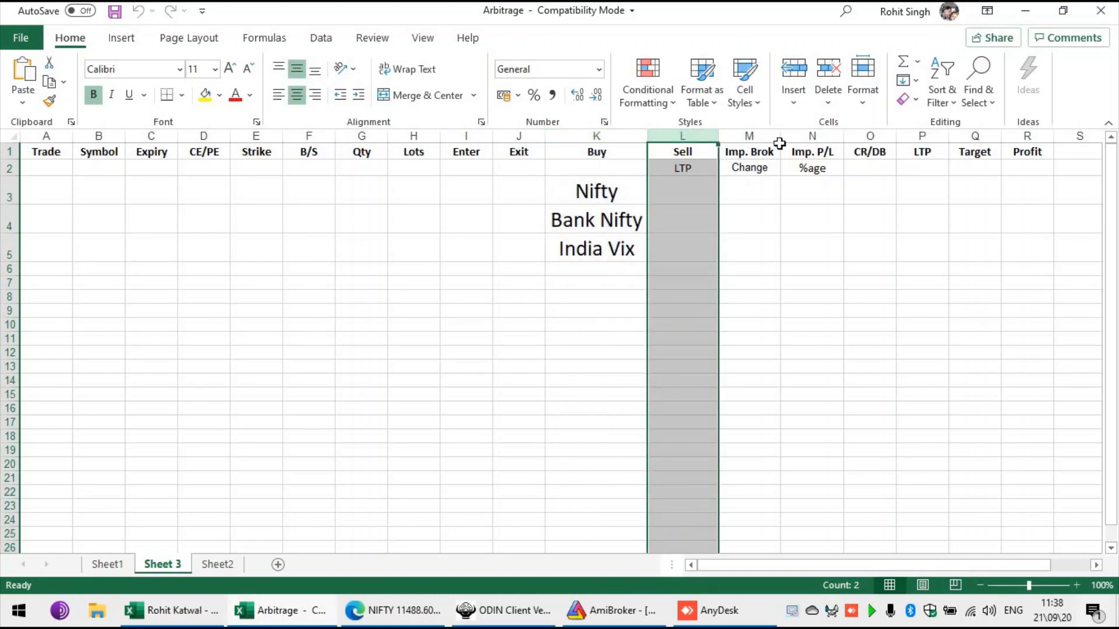
pyautogui.click(763, 135)
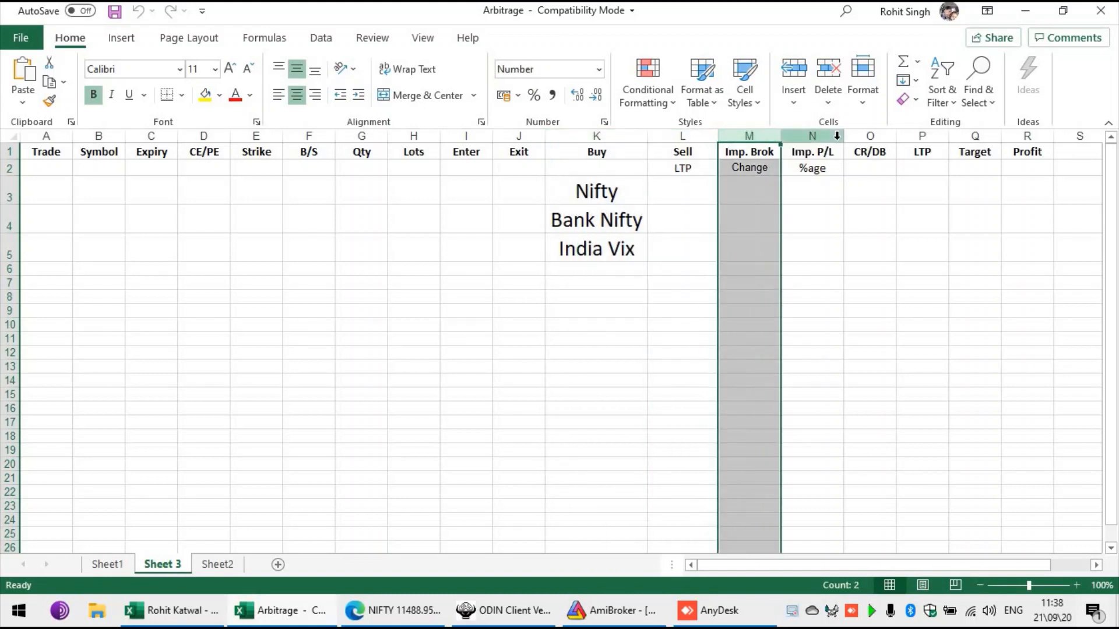
pyautogui.click(837, 136)
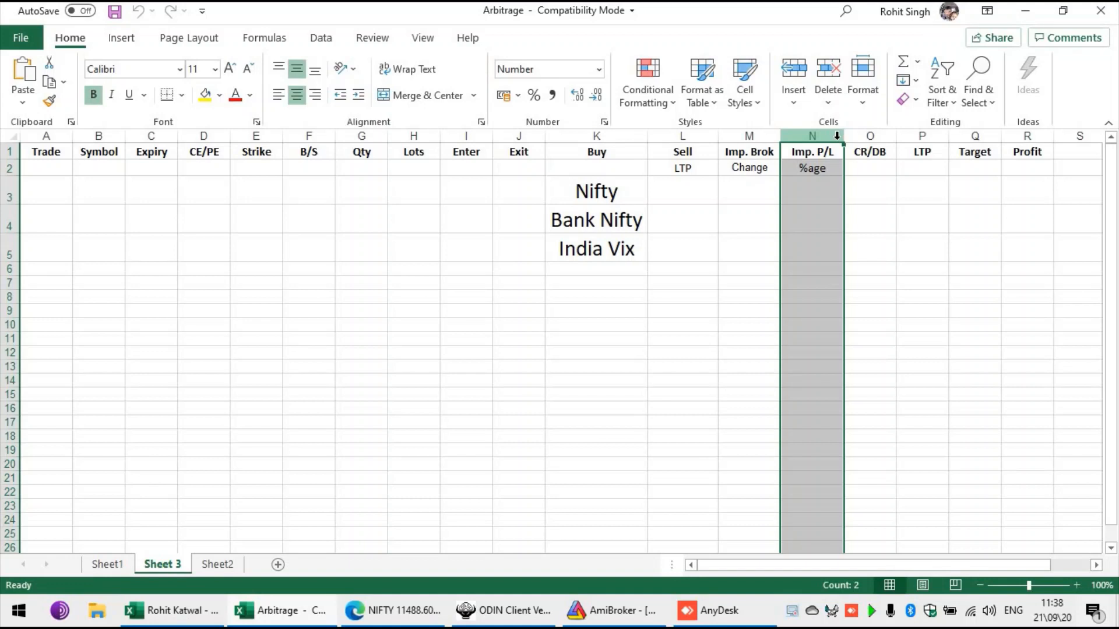
# Link the Nifty LTP cell L3 on Sheet 3 to Nifty's Last Traded Price in cell L6 of Sheet1
pyautogui.click(672, 195)
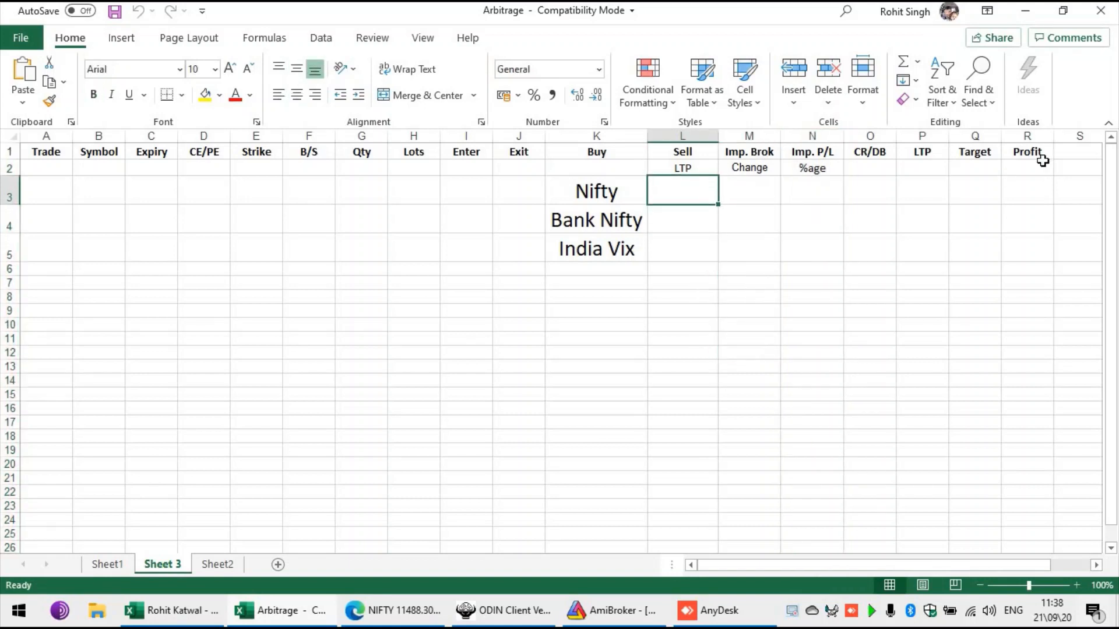
pyautogui.write('=')
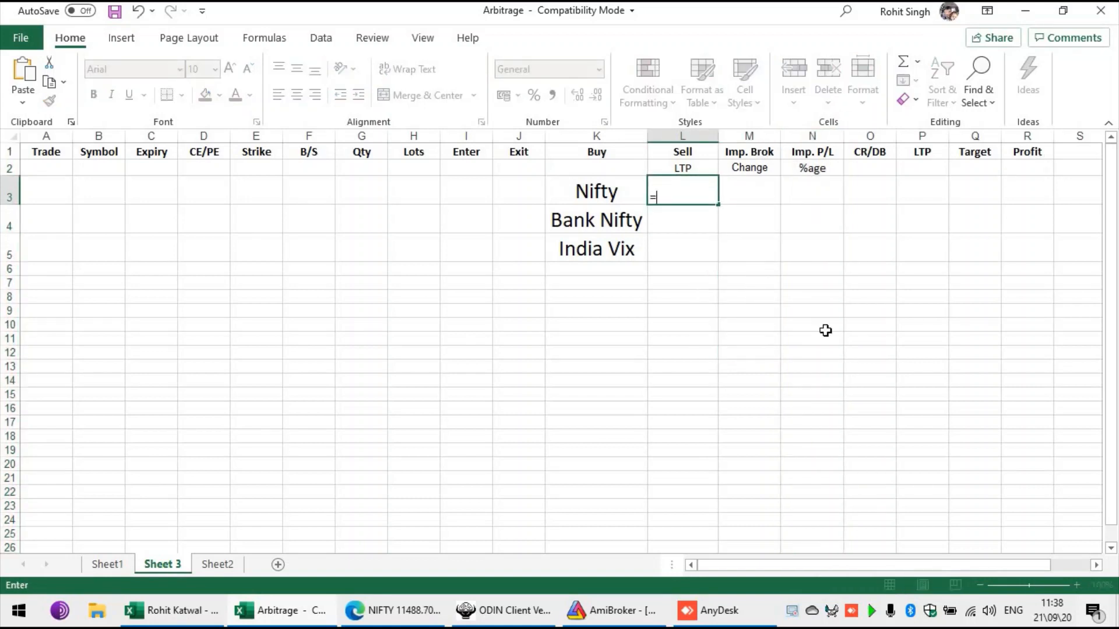
pyautogui.click(111, 564)
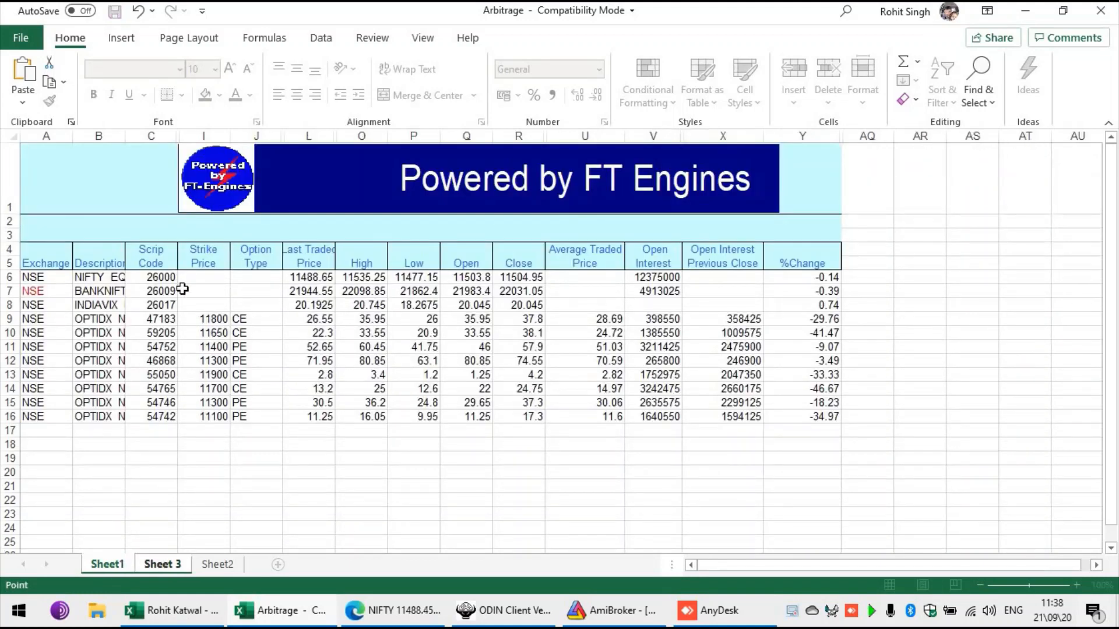
pyautogui.click(298, 276)
pyautogui.press('Return')
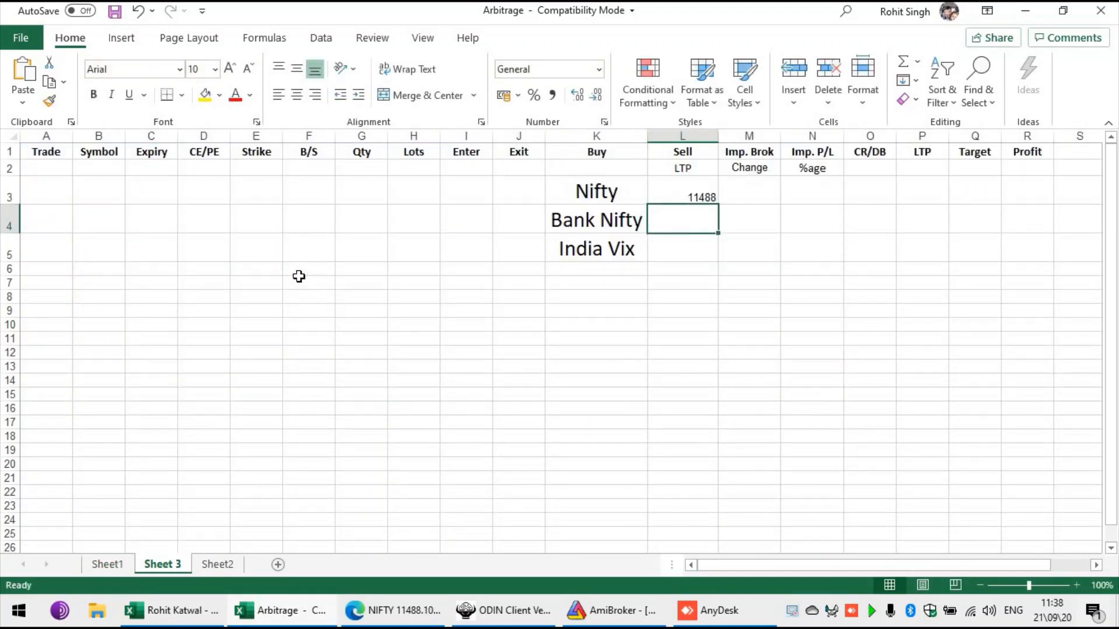
# Copy the Nifty LTP formula into the Bank Nifty and India Vix rows, cells L4 and L5
pyautogui.press('Up')
pyautogui.hotkey('ctrl', 'c')
pyautogui.press('Down')
pyautogui.hotkey('ctrl', 'v')
pyautogui.press('Down')
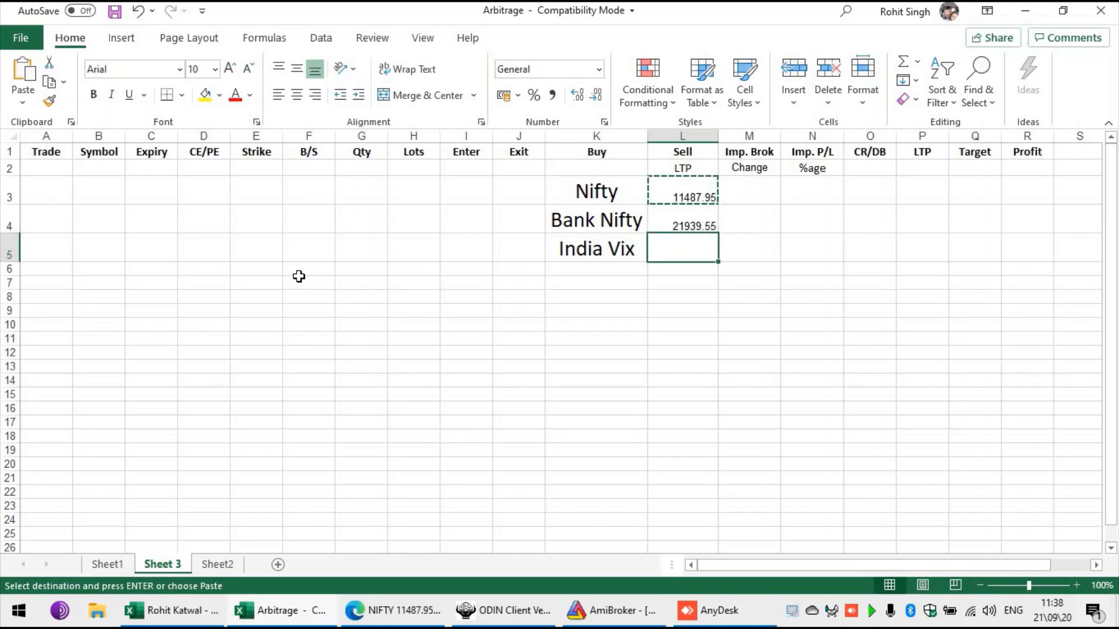
pyautogui.hotkey('ctrl', 'v')
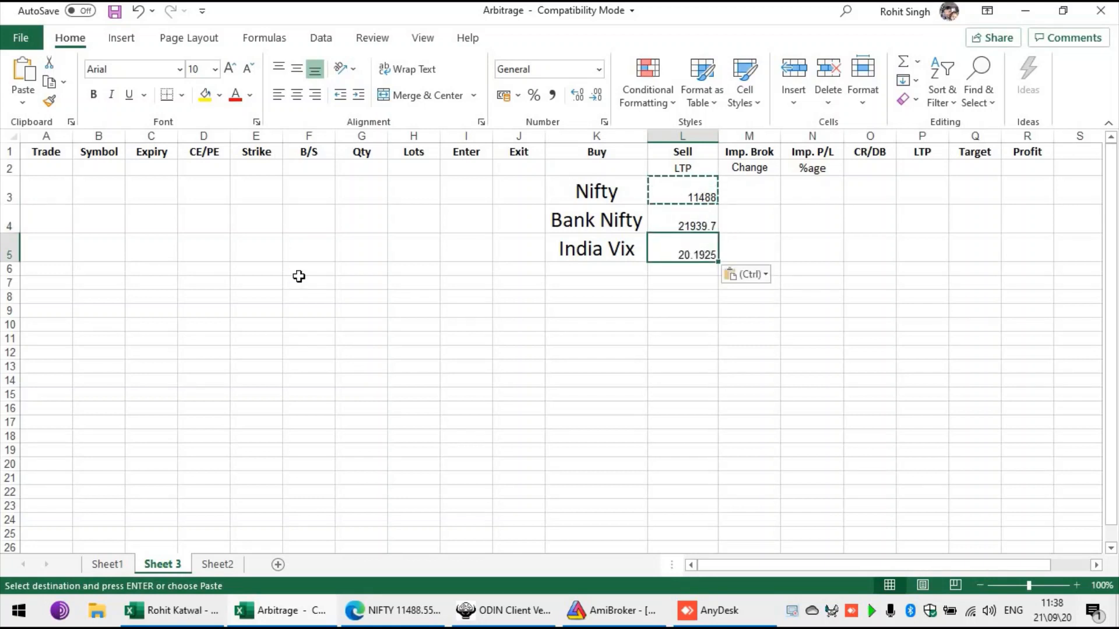
# Calculate Nifty's Change in M3 as the LTP in L3 minus Nifty's Close in cell R6 of Sheet1
pyautogui.press('Up')
pyautogui.press('Up')
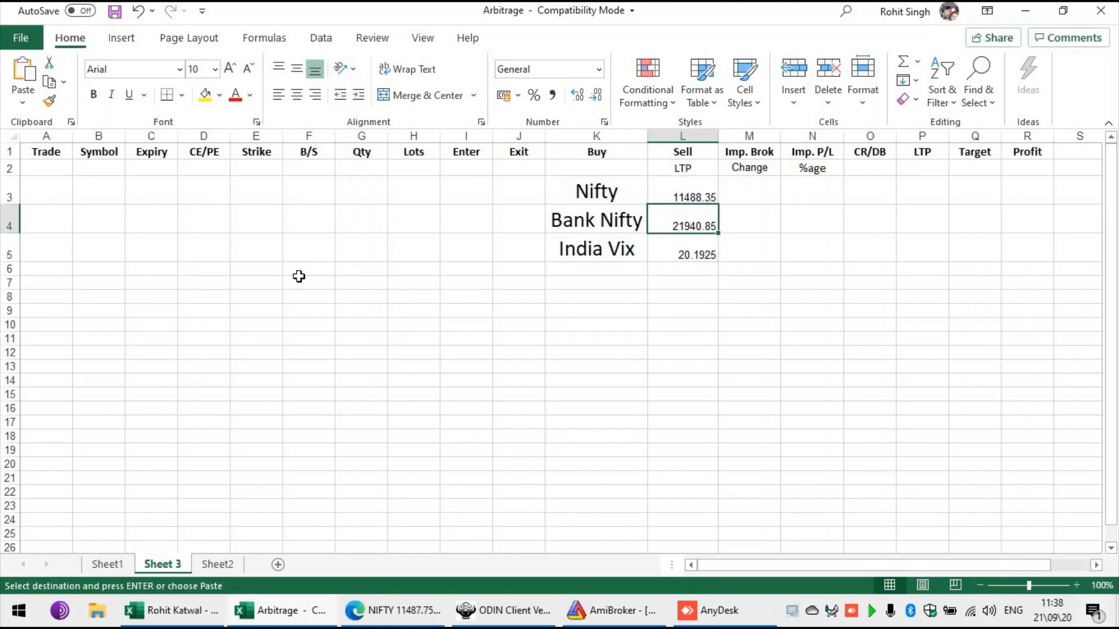
pyautogui.hotkey('ctrl', 'c')
pyautogui.press('Right')
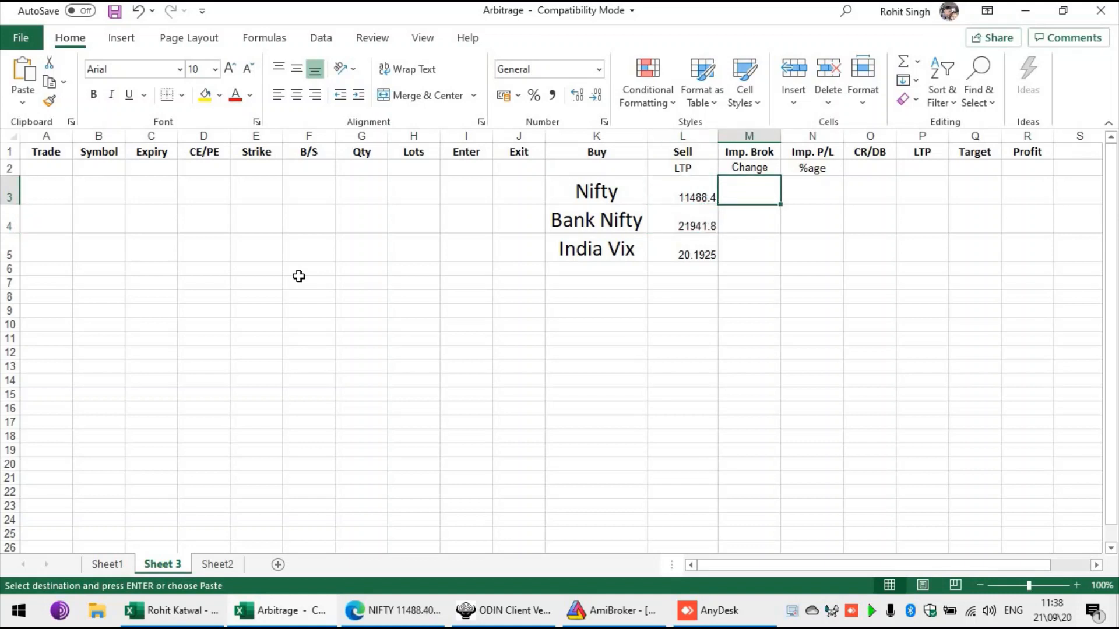
pyautogui.write('=')
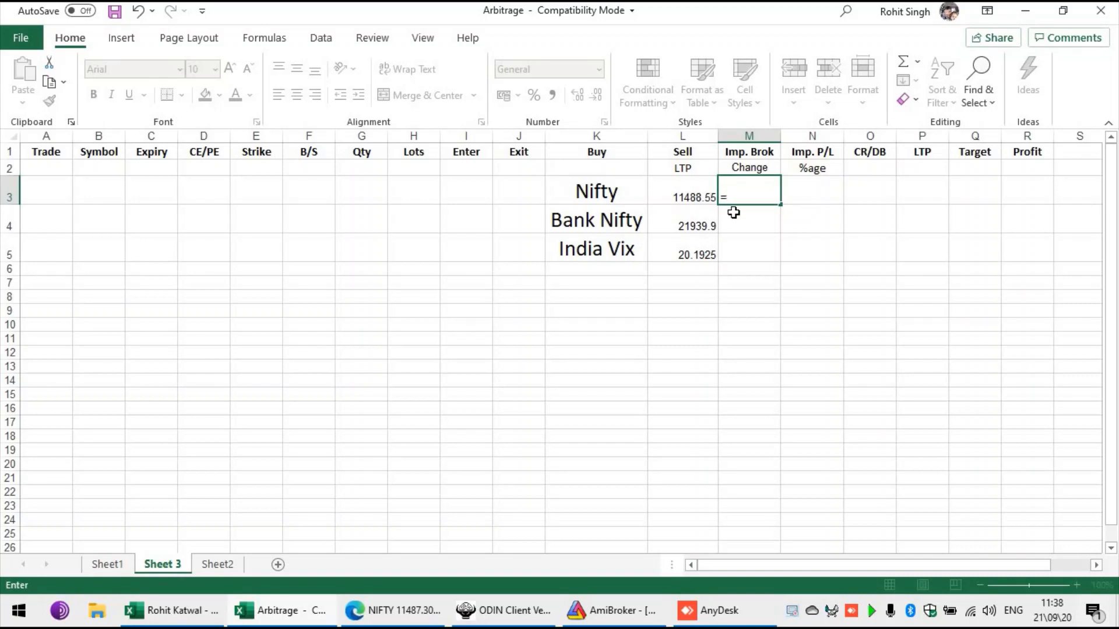
pyautogui.press('Left')
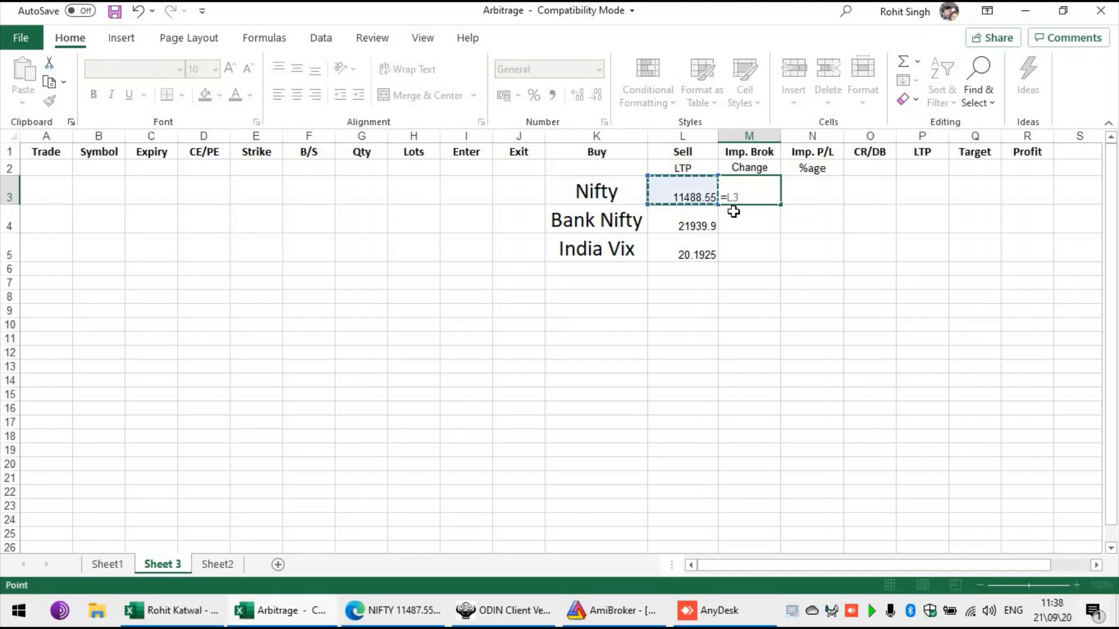
pyautogui.write('-')
pyautogui.press('BackSpace')
pyautogui.press('BackSpace')
pyautogui.press('BackSpace')
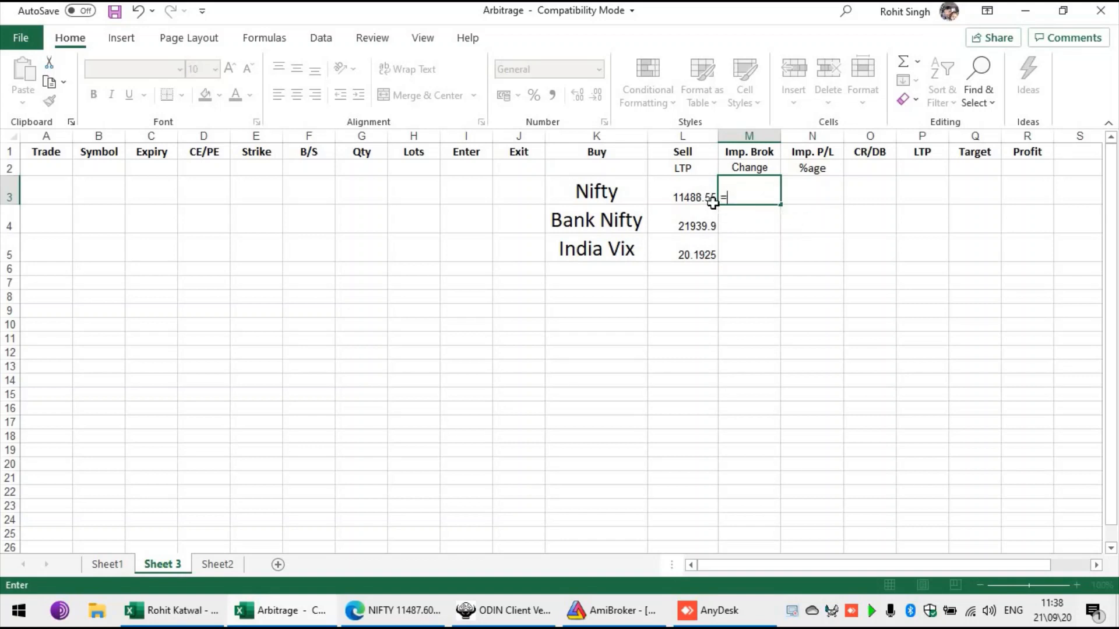
pyautogui.click(699, 199)
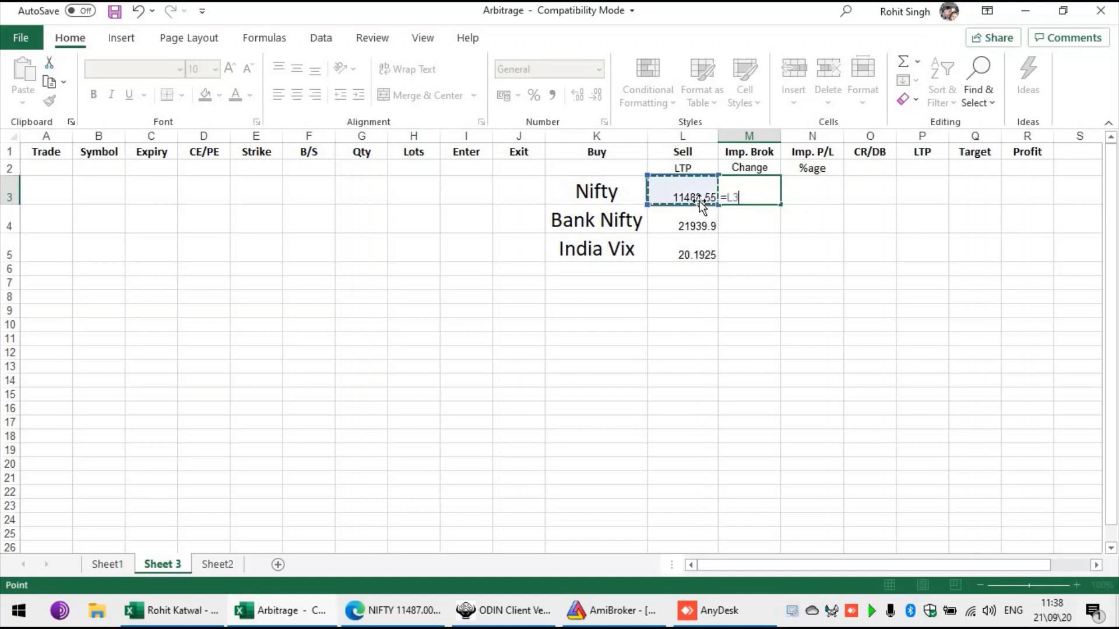
pyautogui.click(107, 564)
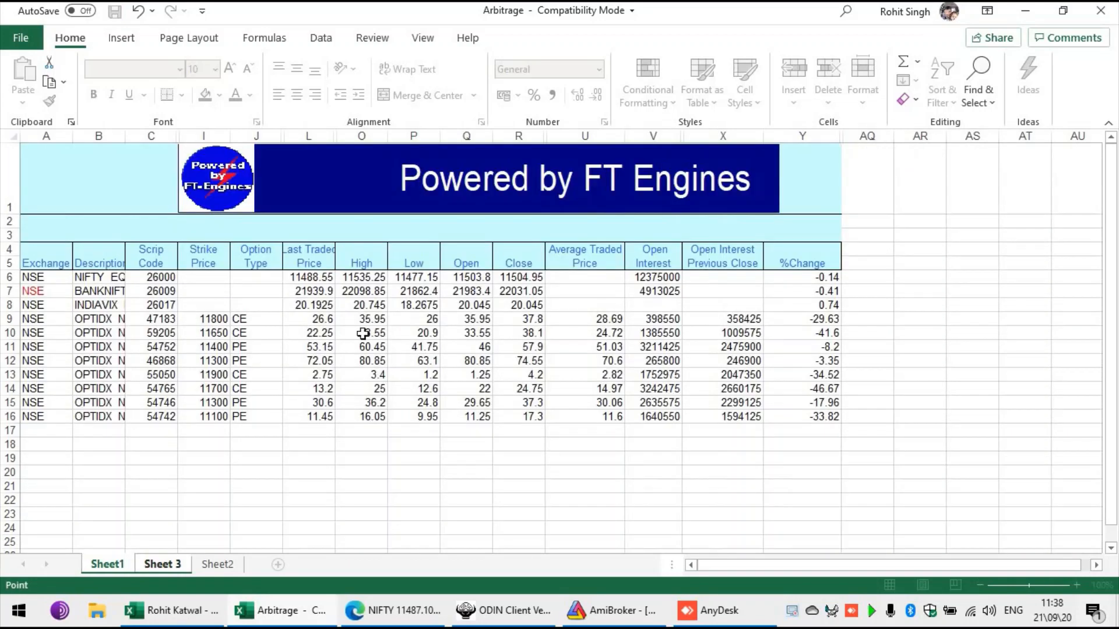
pyautogui.click(513, 279)
pyautogui.press('Return')
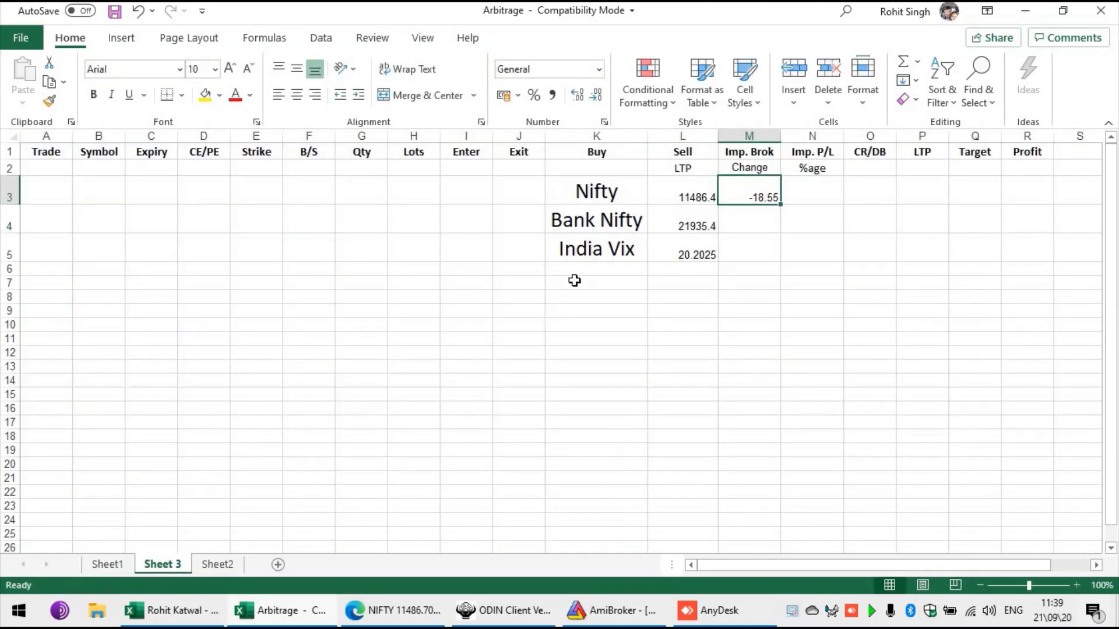
# Check the index changes in ODIN and copy Nifty's Change formula into the Bank Nifty and India Vix cells, M4 and M5
pyautogui.hotkey('alt', 'Tab')
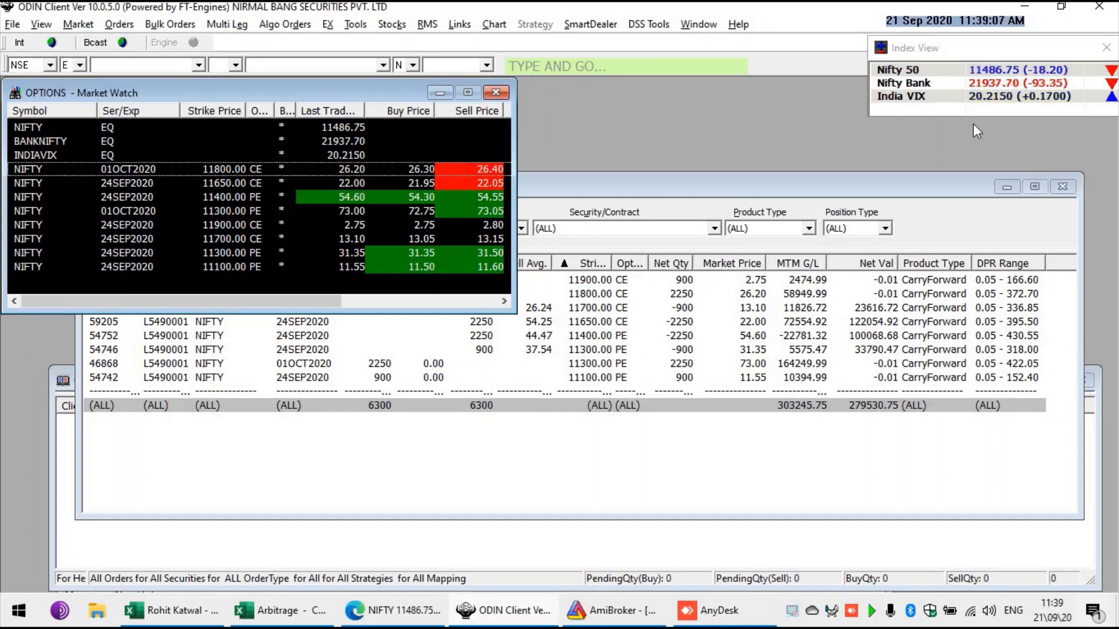
pyautogui.hotkey('alt', 'Tab')
pyautogui.hotkey('ctrl', 'c')
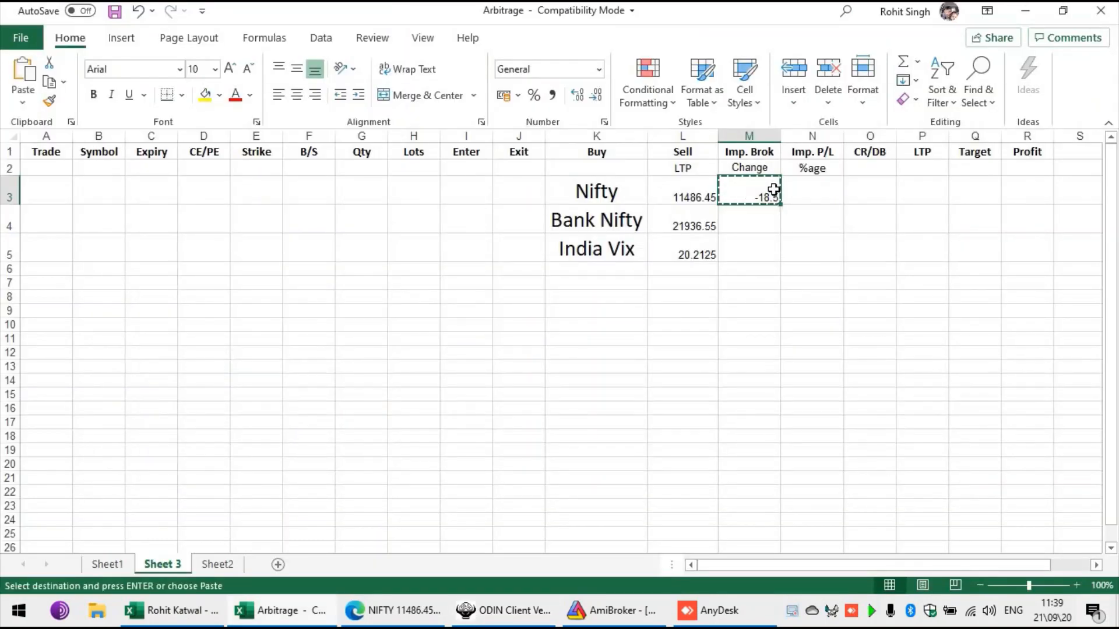
pyautogui.press('Down')
pyautogui.hotkey('ctrl', 'v')
pyautogui.press('Down')
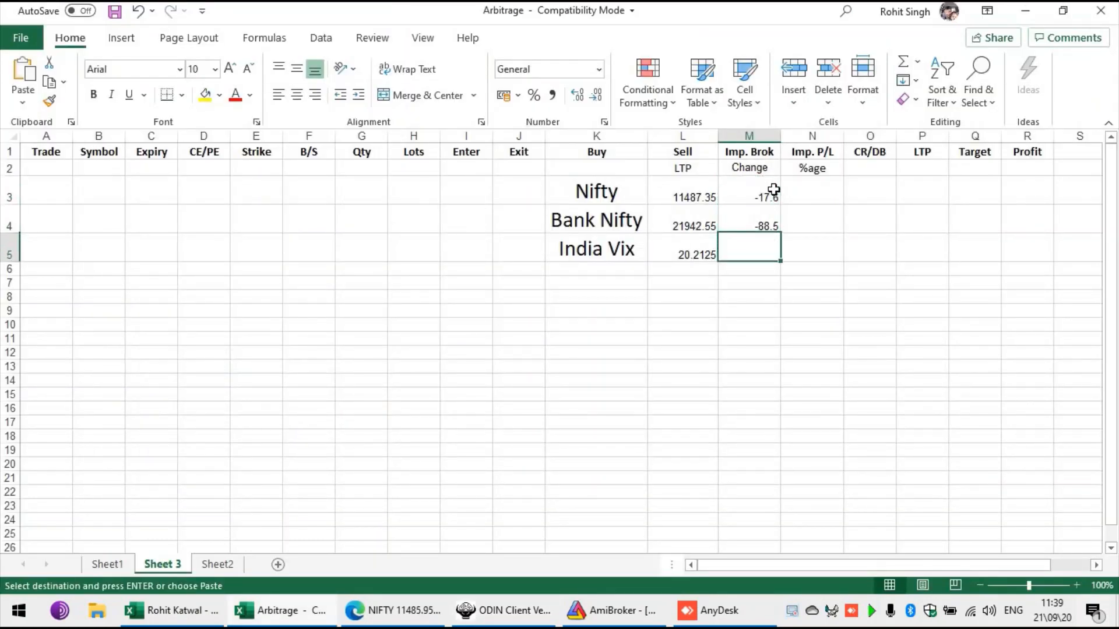
pyautogui.hotkey('ctrl', 'v')
# Link Nifty's %age cell N3 on Sheet 3 to Nifty's %Change in cell Y6 of Sheet1
pyautogui.press('Up')
pyautogui.press('Right')
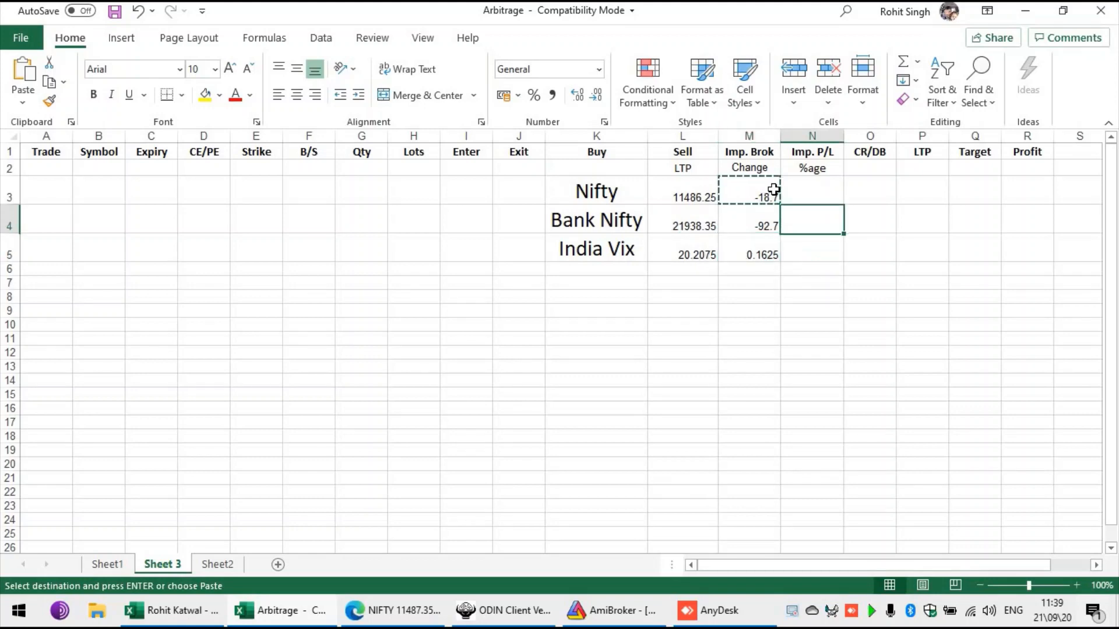
pyautogui.press('Up')
pyautogui.write('=')
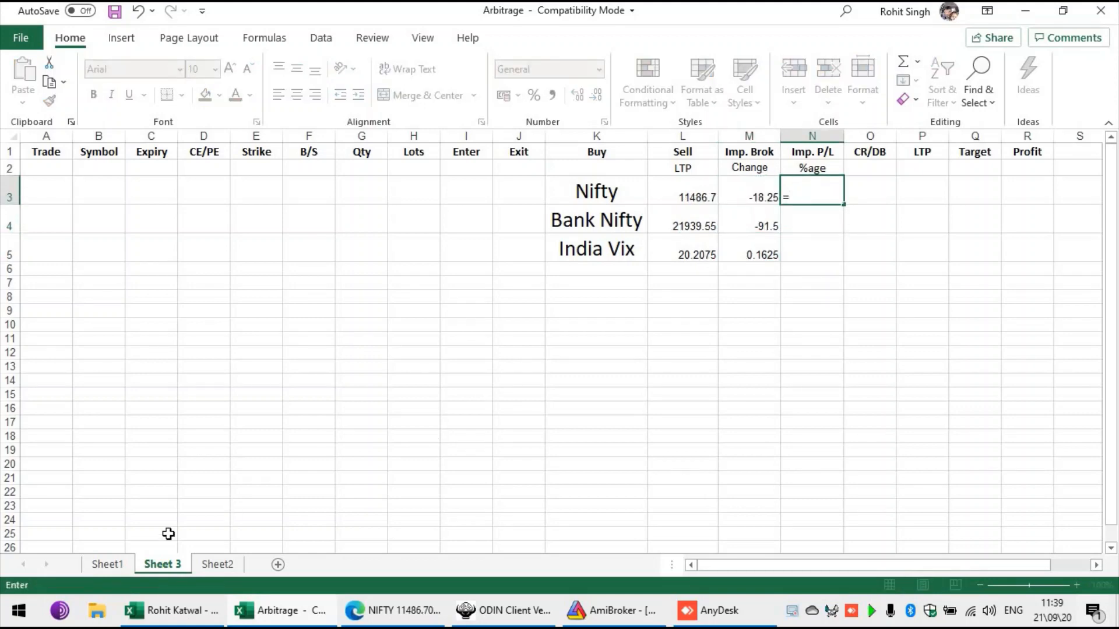
pyautogui.click(108, 564)
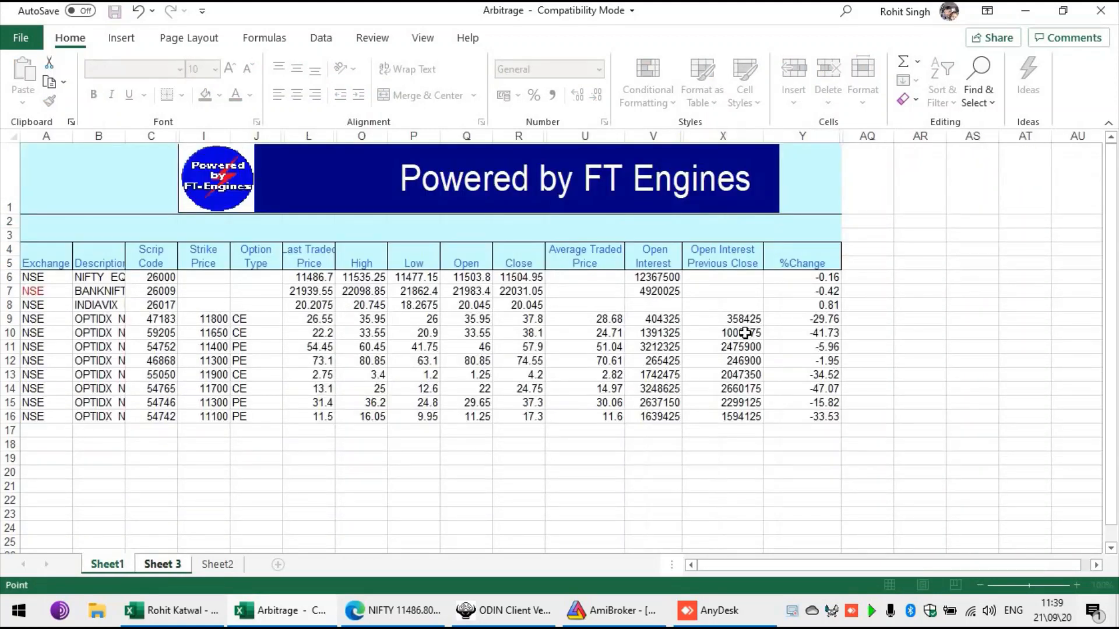
pyautogui.click(795, 278)
pyautogui.press('Return')
# Copy the Nifty %age formula into the Bank Nifty and India Vix rows, cells N4 and N5
pyautogui.press('Up')
pyautogui.hotkey('ctrl', 'c')
pyautogui.press('Down')
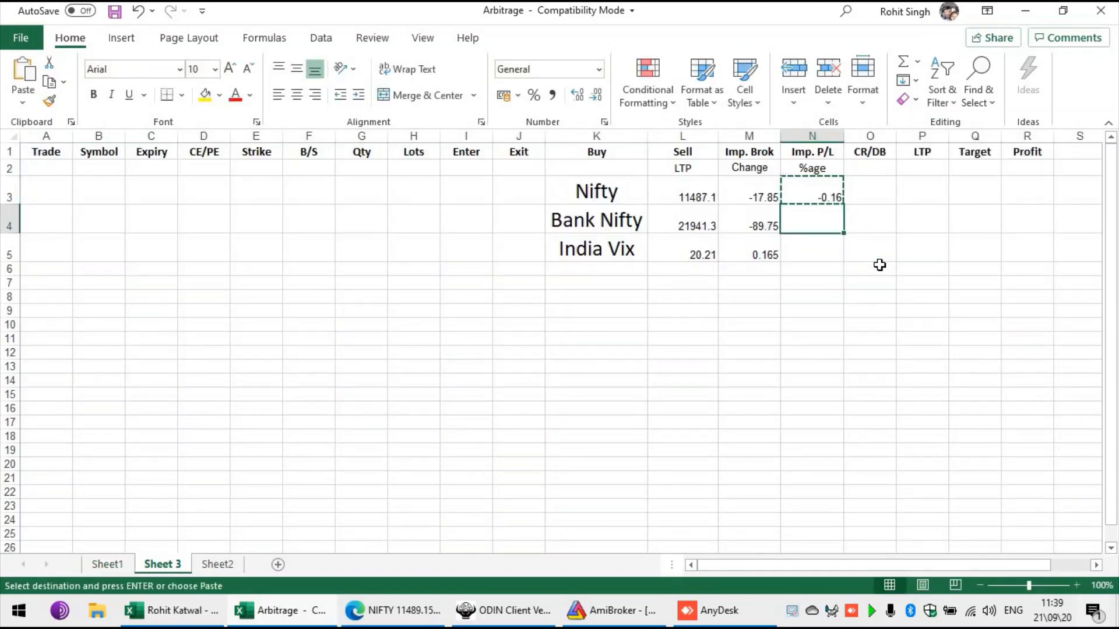
pyautogui.hotkey('ctrl', 'v')
pyautogui.press('Down')
pyautogui.press('Return')
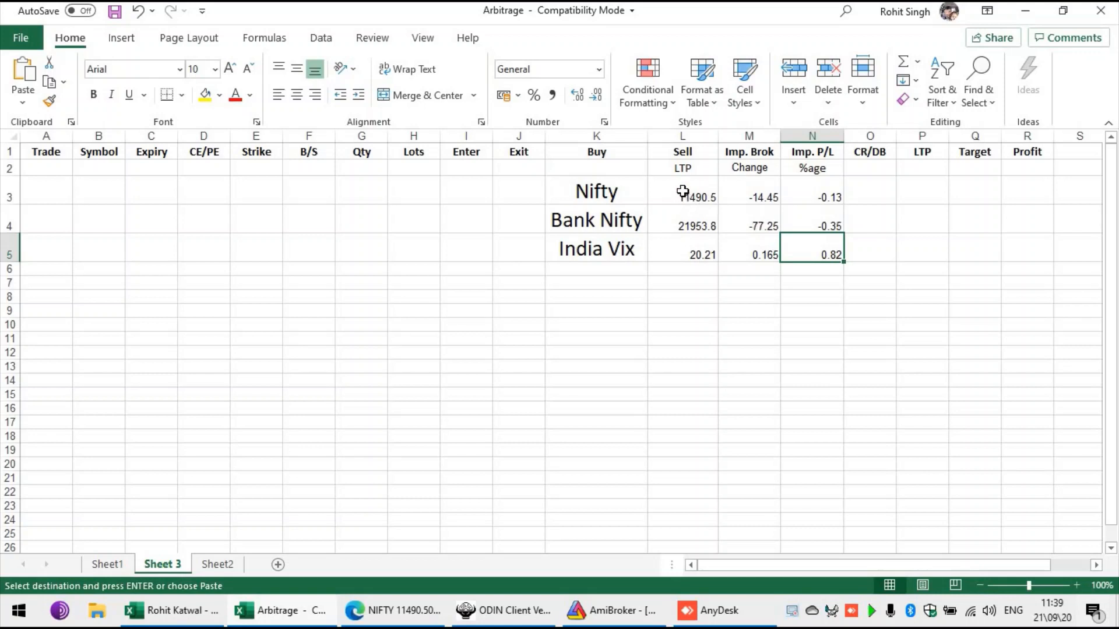
# Add a Greater Than 0 conditional format to L3:N5 with Green Fill with Dark Green Text
pyautogui.moveTo(699, 187); pyautogui.dragTo(824, 249)
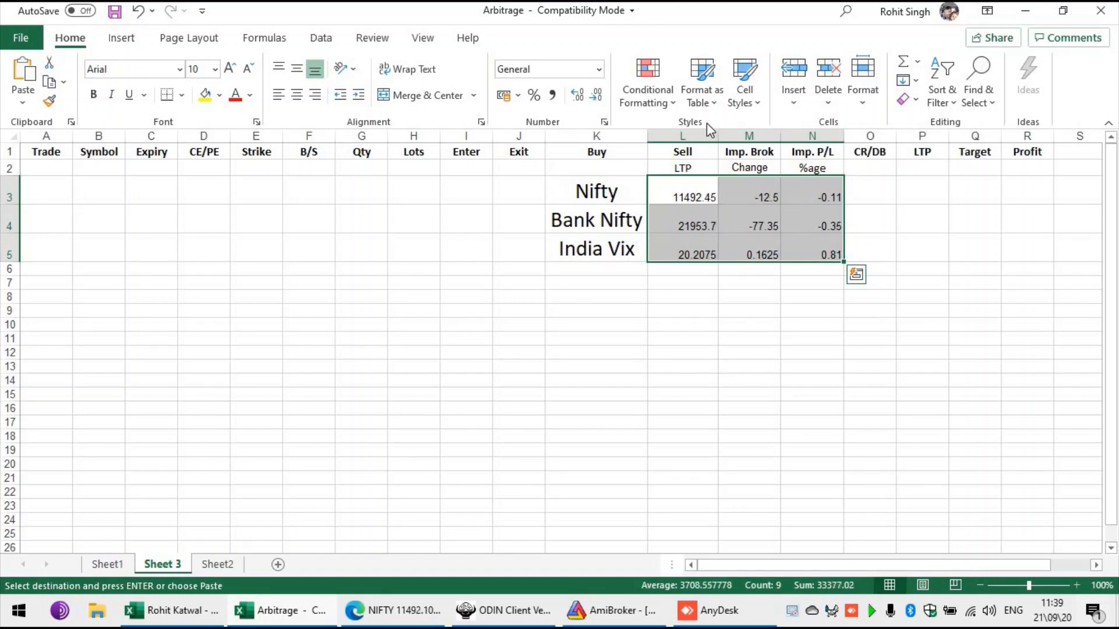
pyautogui.click(658, 99)
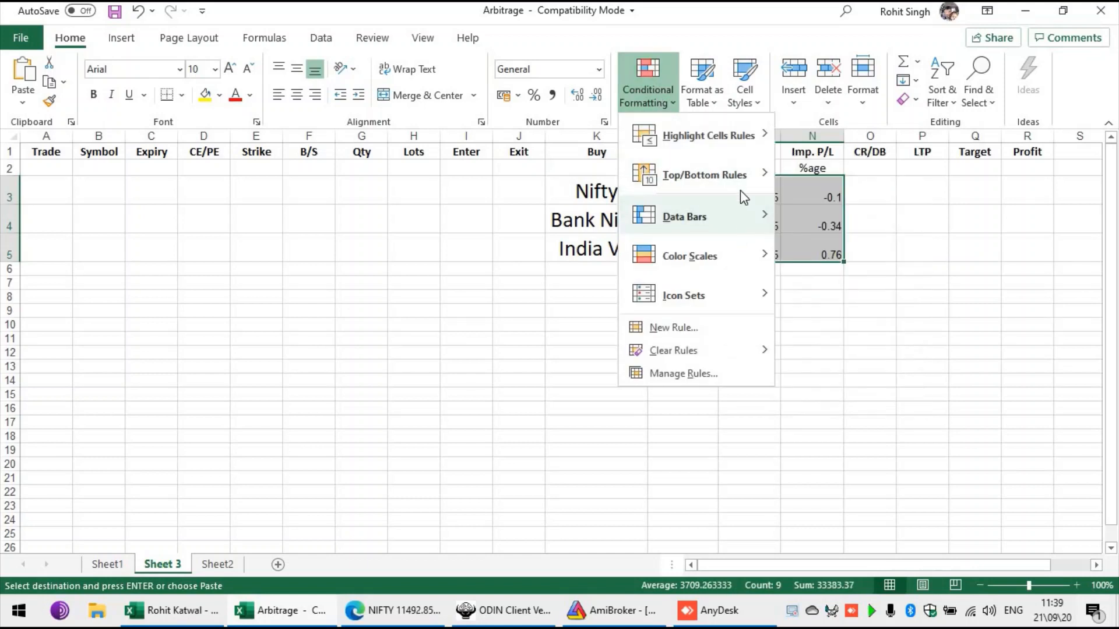
pyautogui.moveTo(724, 143)
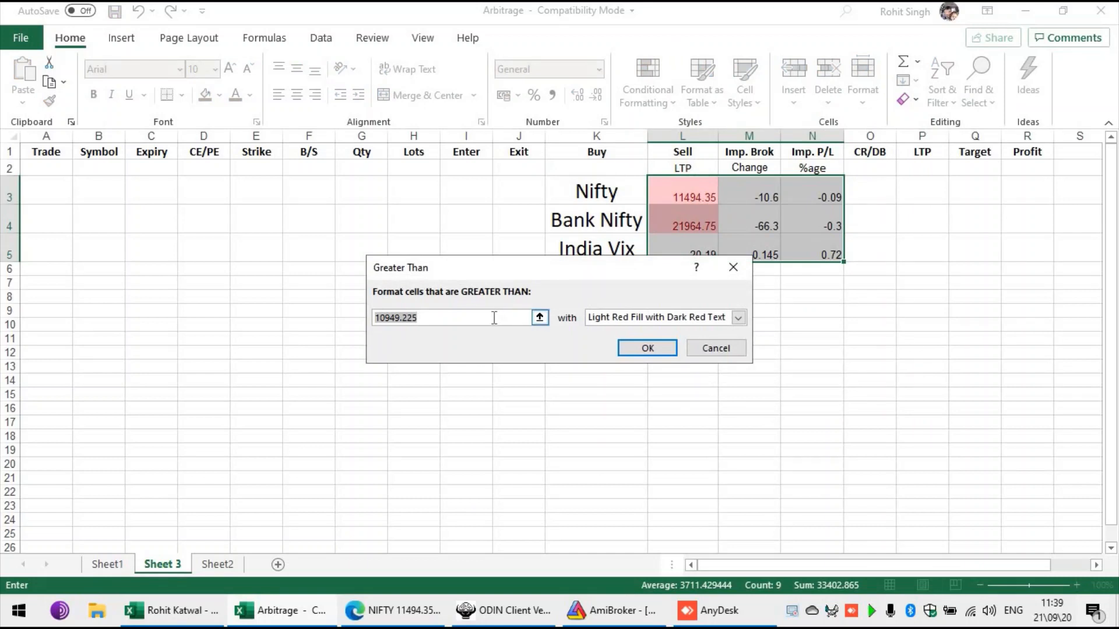
pyautogui.write('0')
pyautogui.click(631, 319)
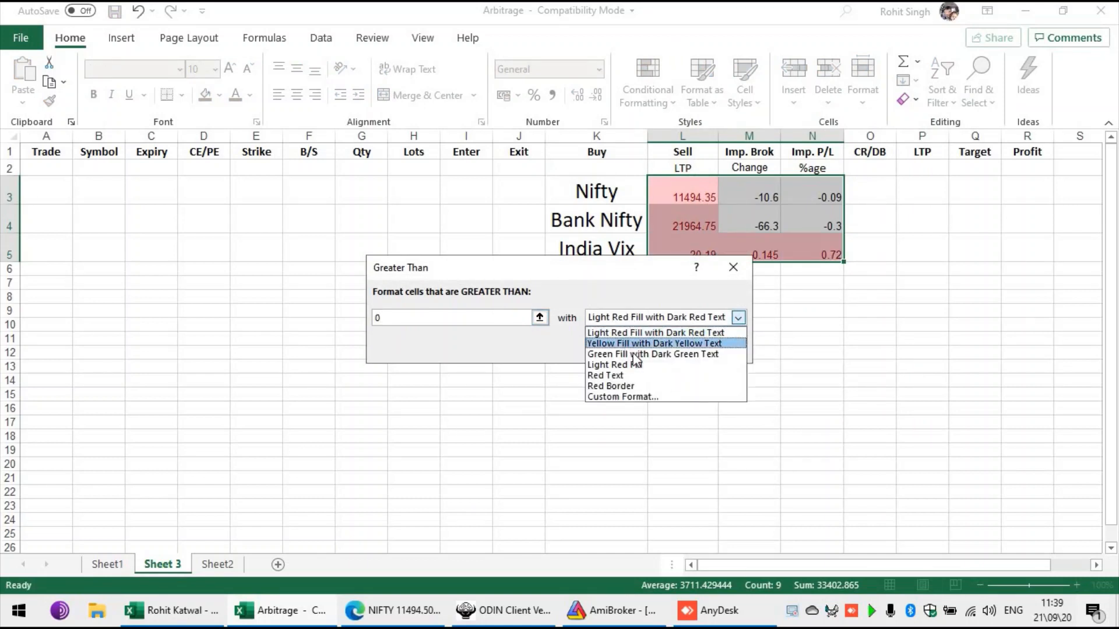
pyautogui.click(635, 354)
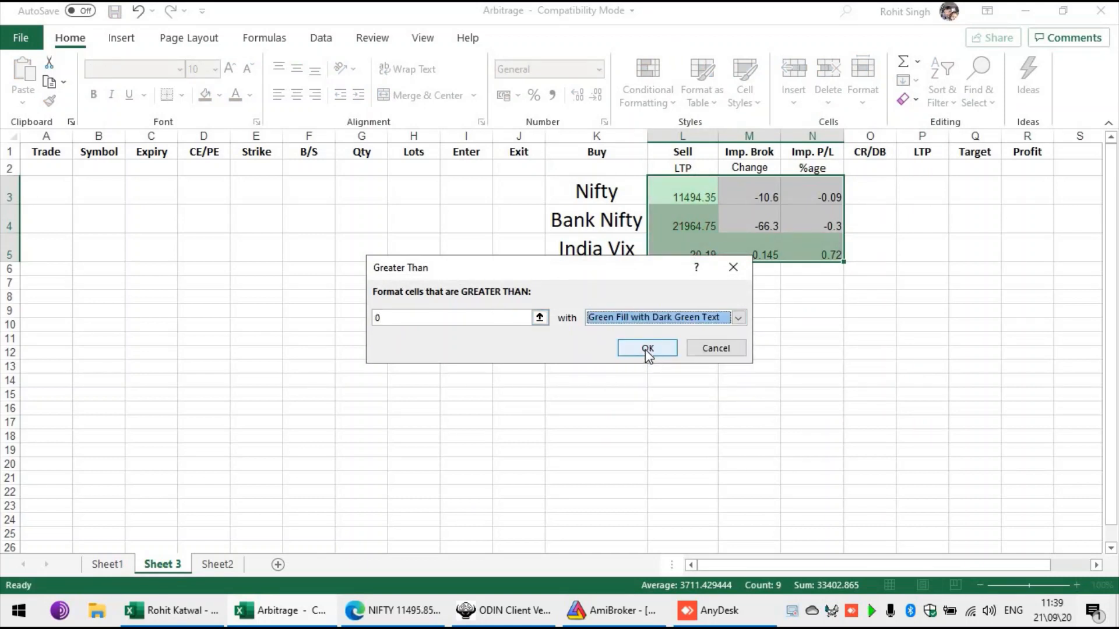
pyautogui.click(647, 347)
# Add a Less Than 0 conditional format to L3:N5 with Light Red Fill with Dark Red Text
pyautogui.click(647, 88)
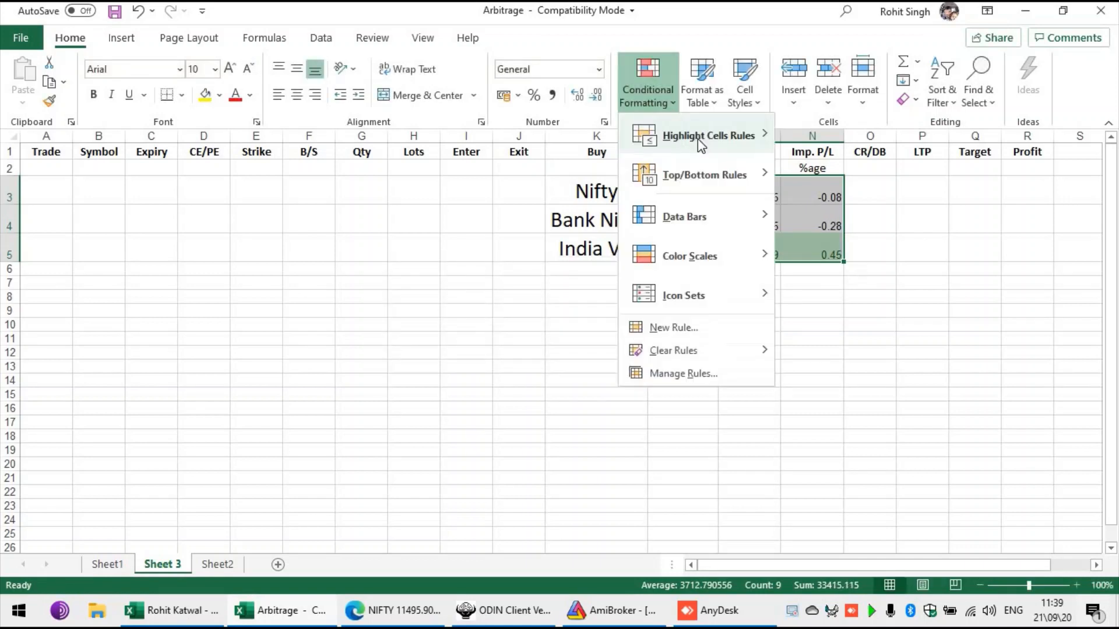
pyautogui.moveTo(699, 137)
pyautogui.click(851, 177)
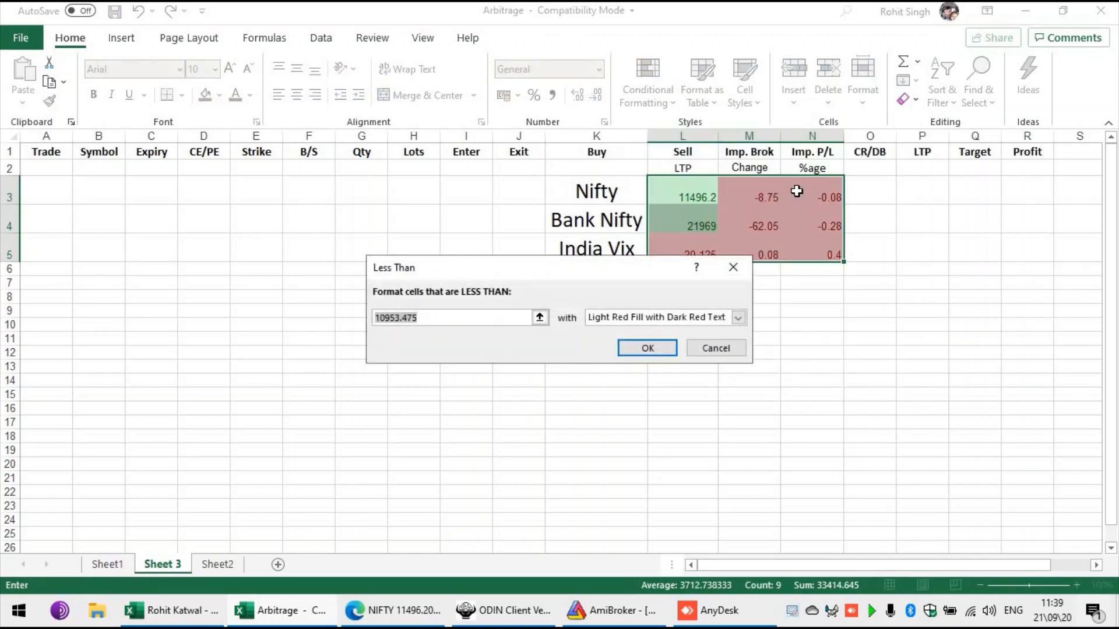
pyautogui.write('0')
pyautogui.click(670, 348)
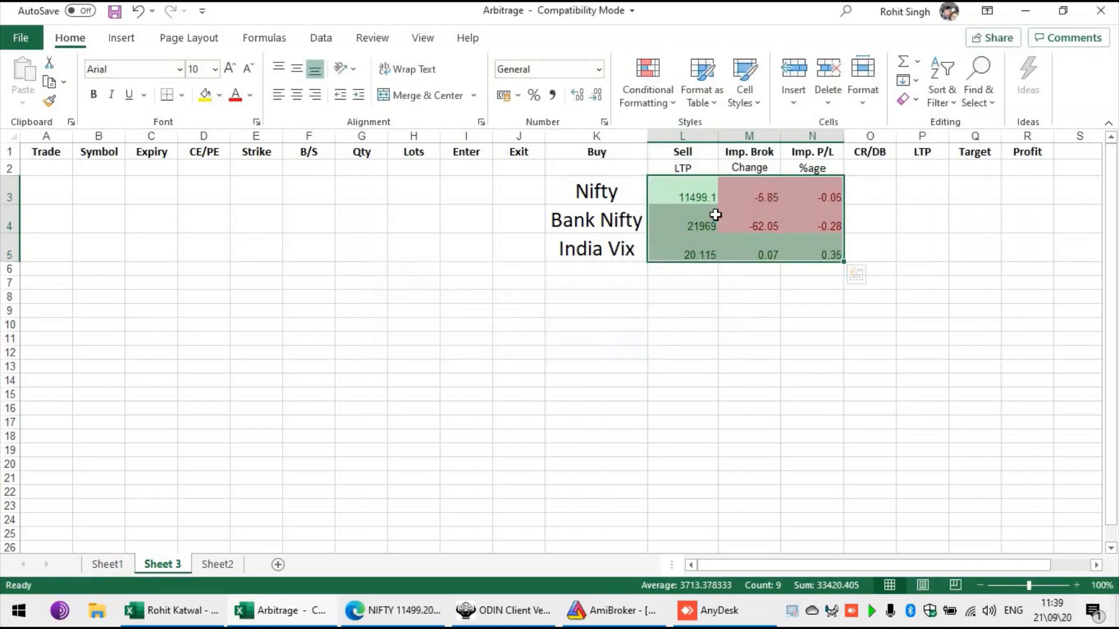
# Set the LTP, Change and %age values in L3:N5 to font size 18 and bold
pyautogui.click(197, 68)
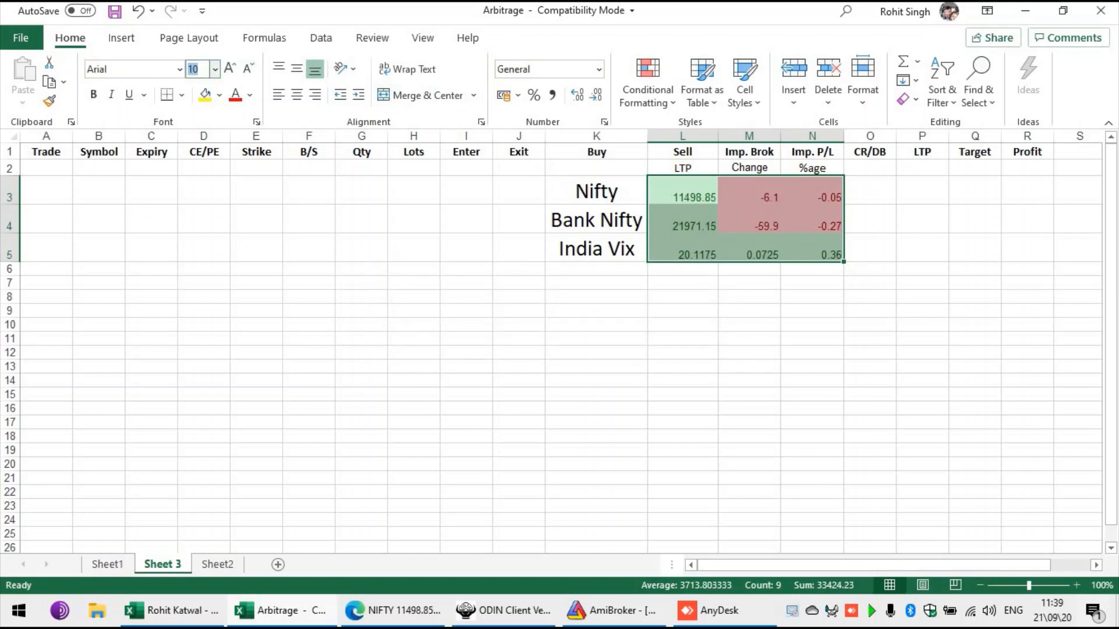
pyautogui.write('18')
pyautogui.press('Return')
pyautogui.click(93, 95)
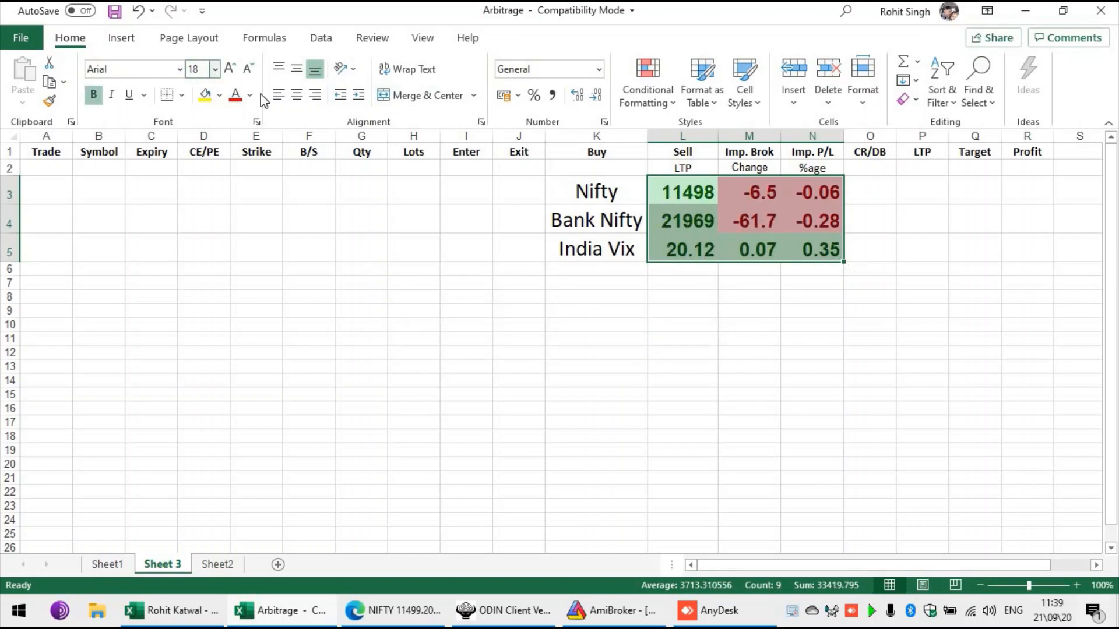
# Align the values in L3:N5 to the middle vertically and centre them horizontally
pyautogui.click(748, 246)
pyautogui.moveTo(693, 181); pyautogui.dragTo(816, 246)
pyautogui.click(297, 68)
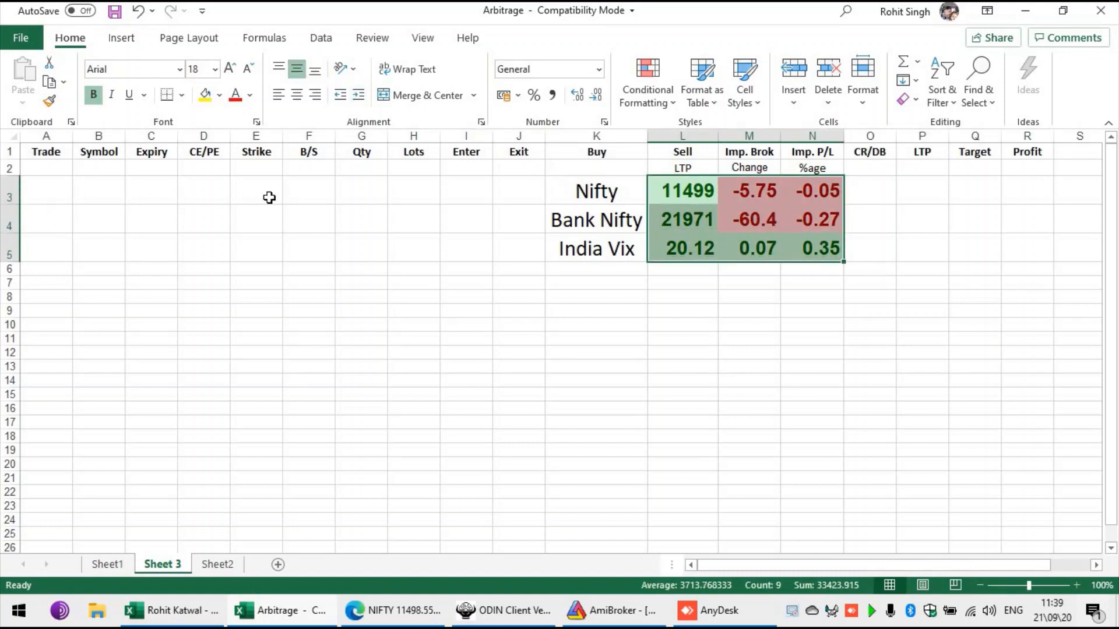
pyautogui.click(296, 94)
# Review the LTP, Change and %age values on Sheet 3, and the open positions in ODIN's Integrated Net Position window
pyautogui.click(709, 218)
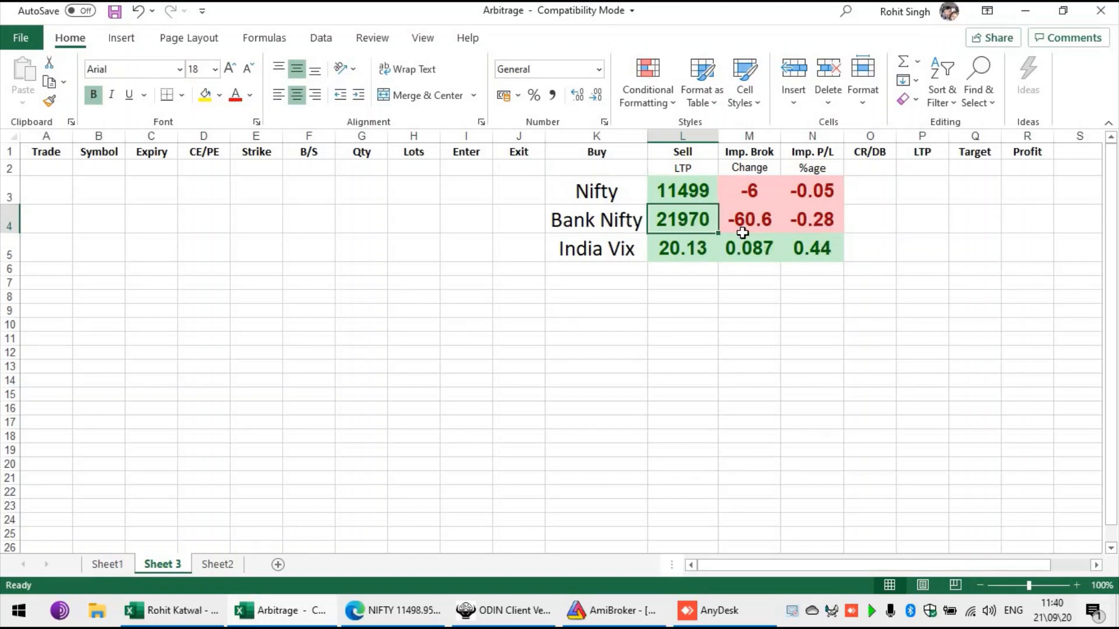
pyautogui.moveTo(751, 187); pyautogui.dragTo(749, 219)
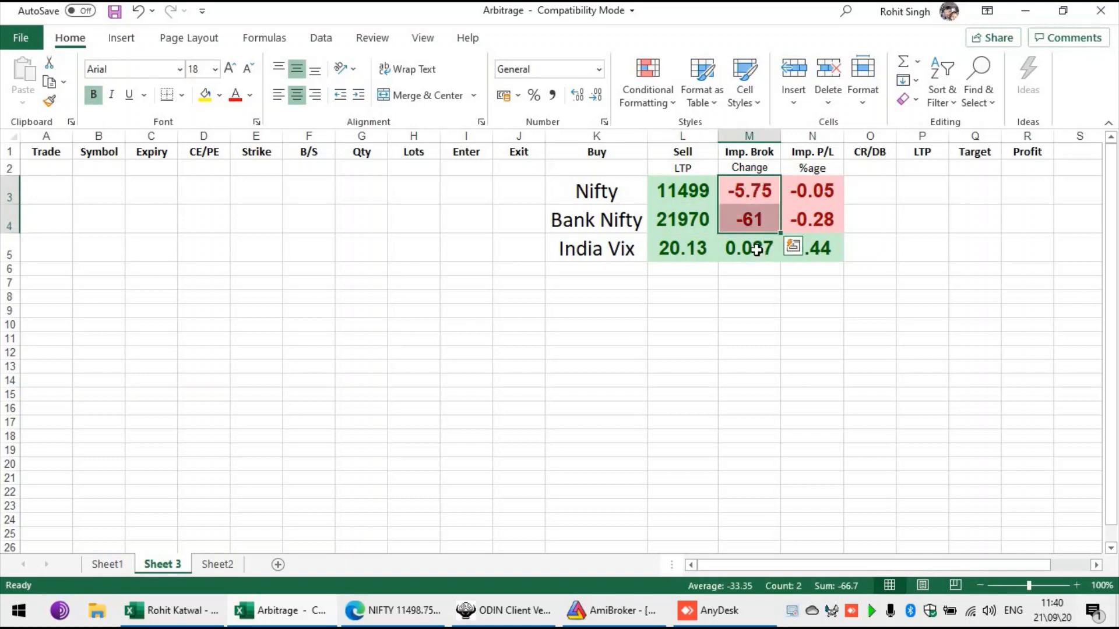
pyautogui.moveTo(800, 187); pyautogui.dragTo(811, 257)
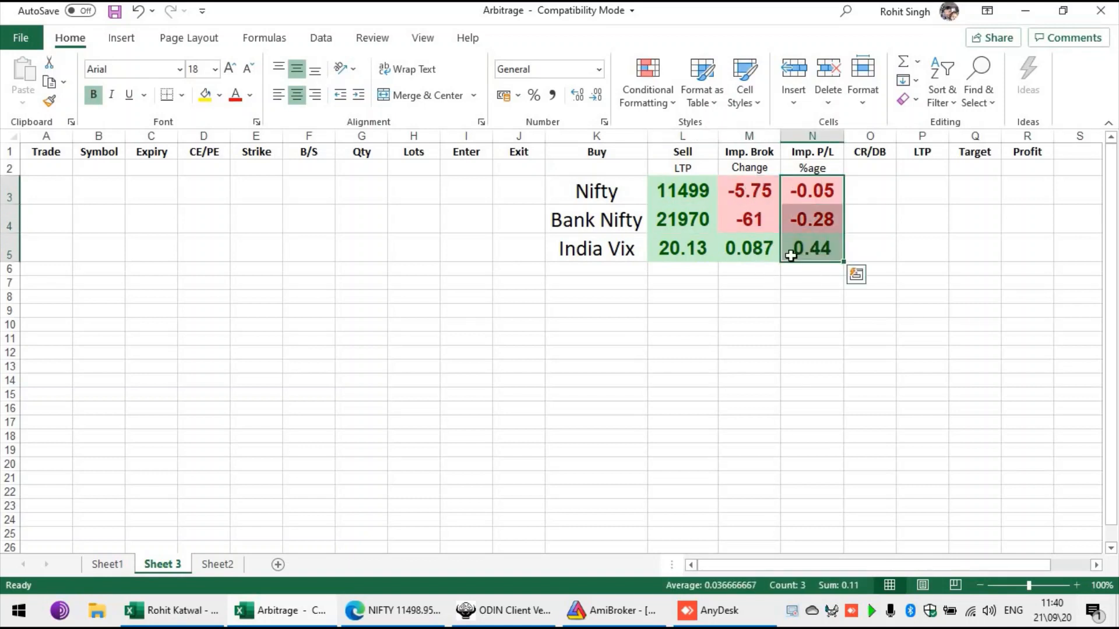
pyautogui.click(723, 252)
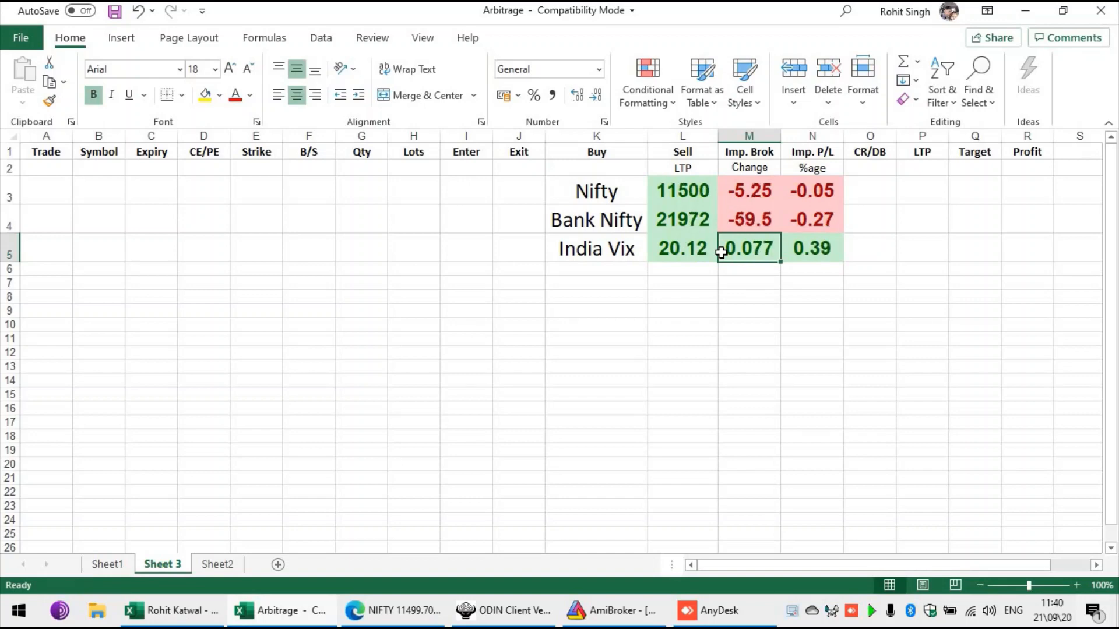
pyautogui.click(536, 613)
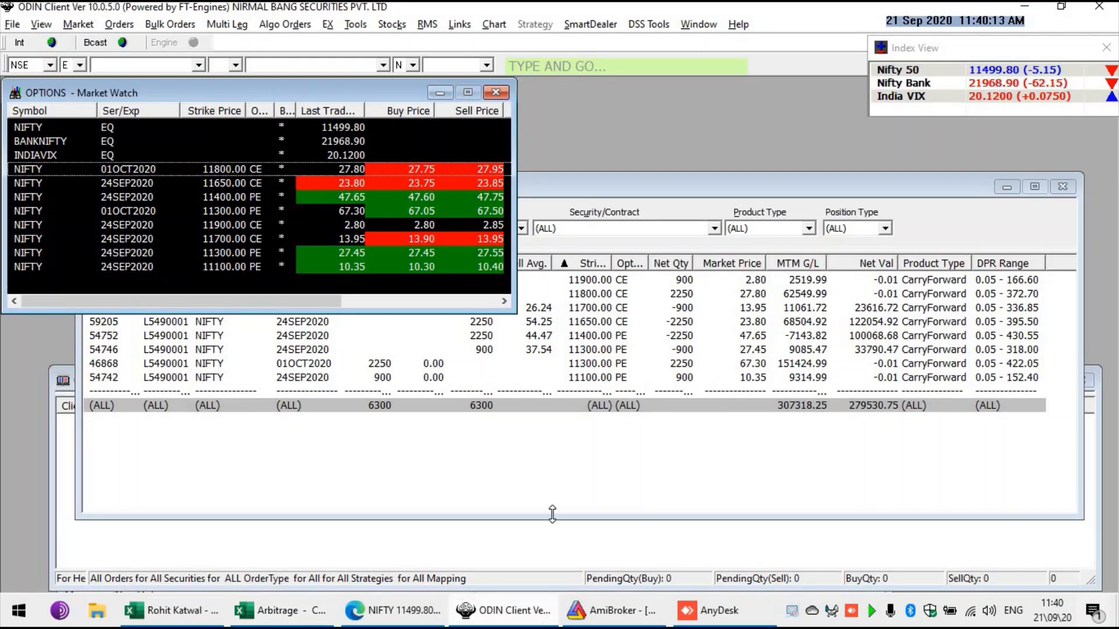
pyautogui.click(547, 483)
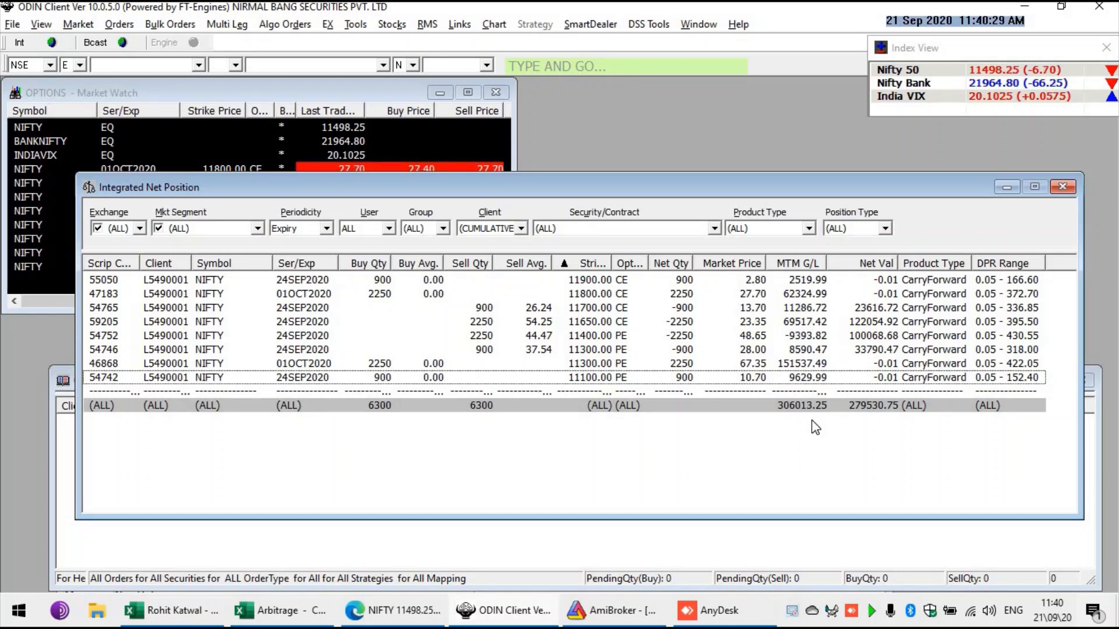
# Switch to the live trades workbook and examine the Call Cal. and Put Cal. trades in rows 16 to 20 of TRADES
pyautogui.click(200, 607)
pyautogui.click(70, 276)
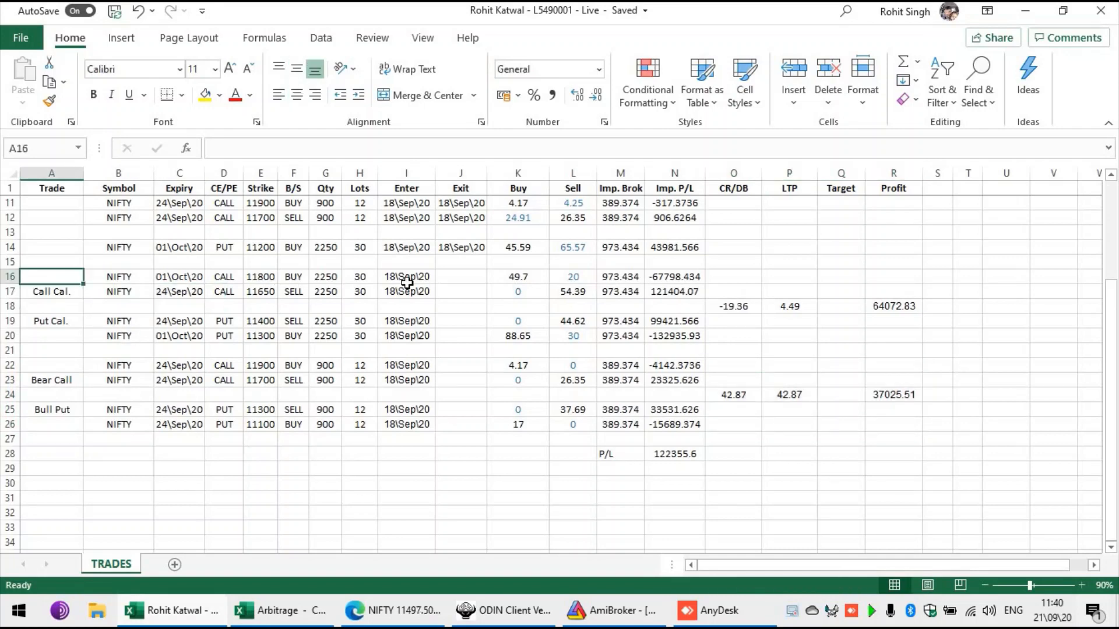
pyautogui.scroll(3, 554, 336)
pyautogui.scroll(-1, 554, 337)
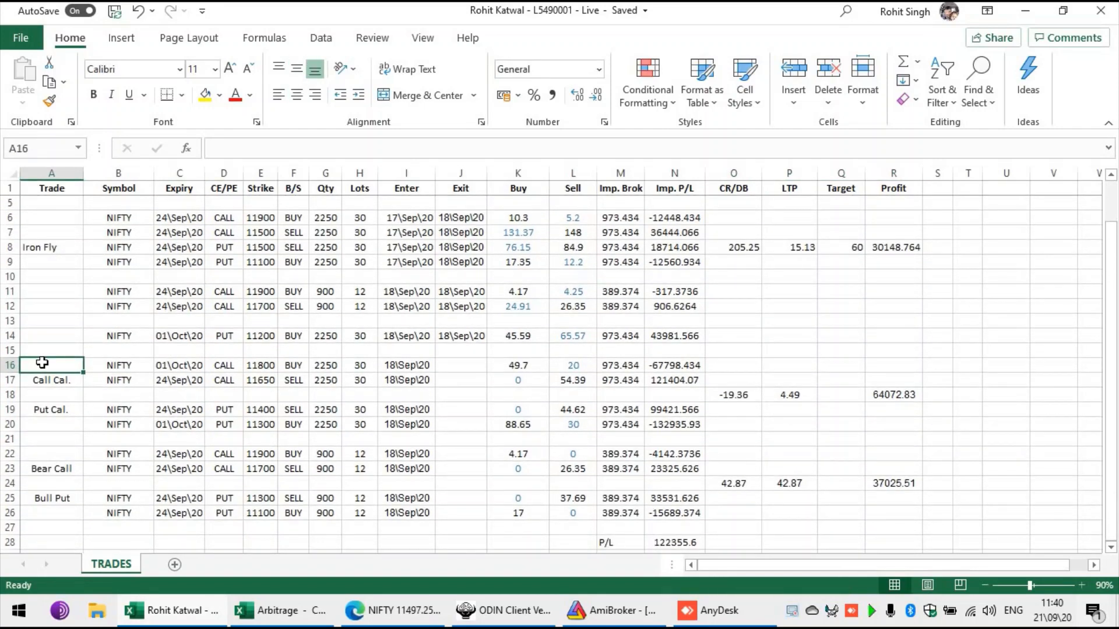
pyautogui.moveTo(42, 363); pyautogui.dragTo(895, 425)
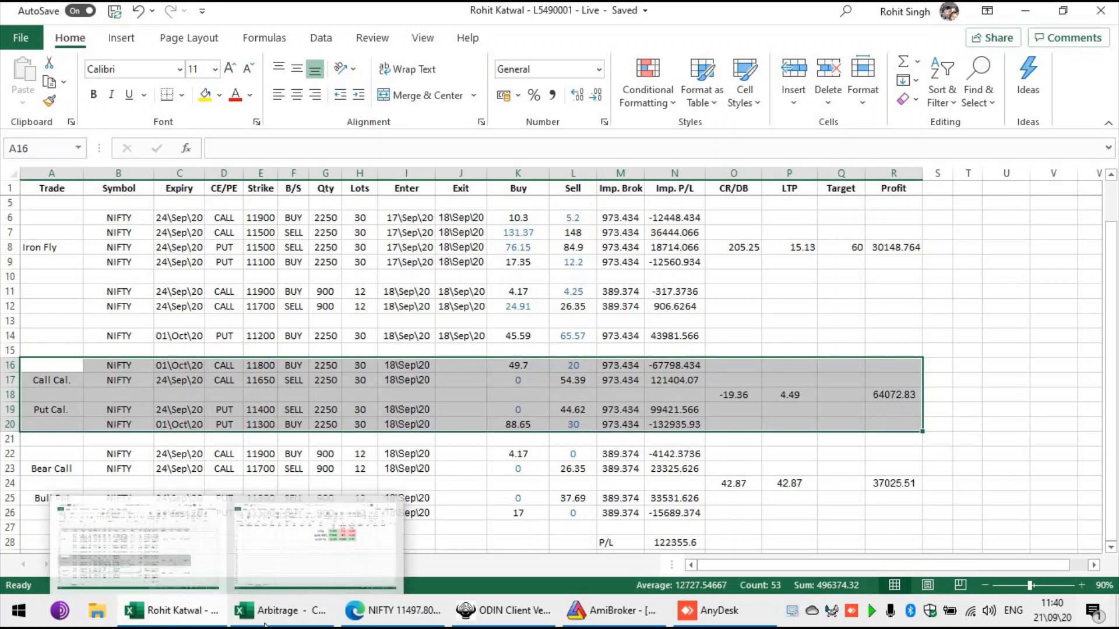
# Return to the Arbitrage workbook and enter the trade label Call in cell A8 of Sheet 3
pyautogui.click(279, 610)
pyautogui.click(41, 297)
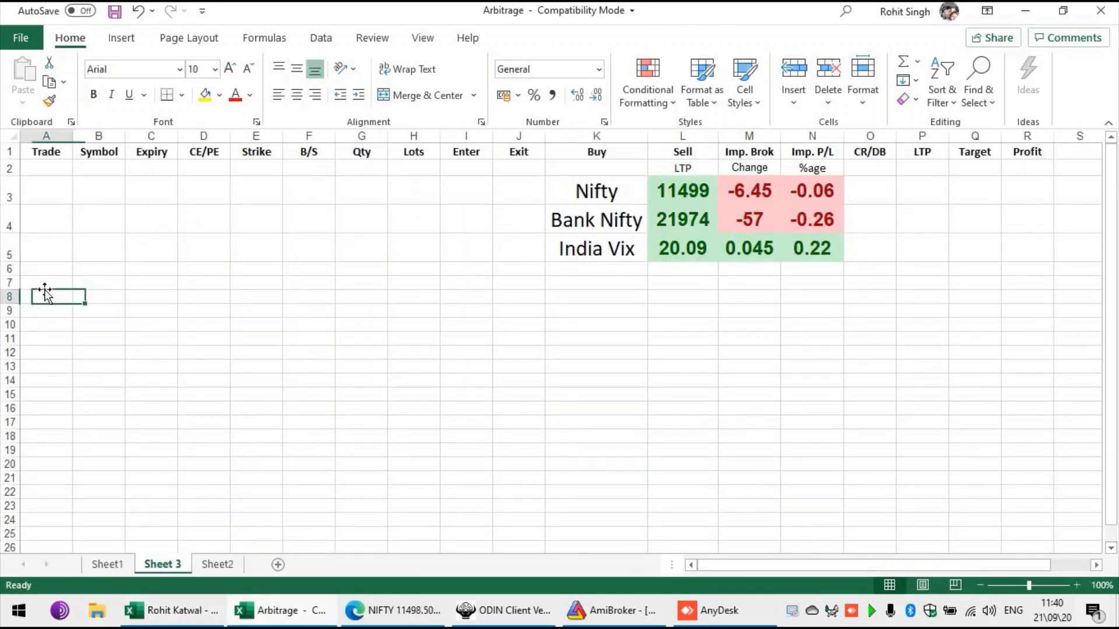
pyautogui.click(40, 285)
pyautogui.click(98, 283)
pyautogui.click(49, 283)
pyautogui.click(93, 282)
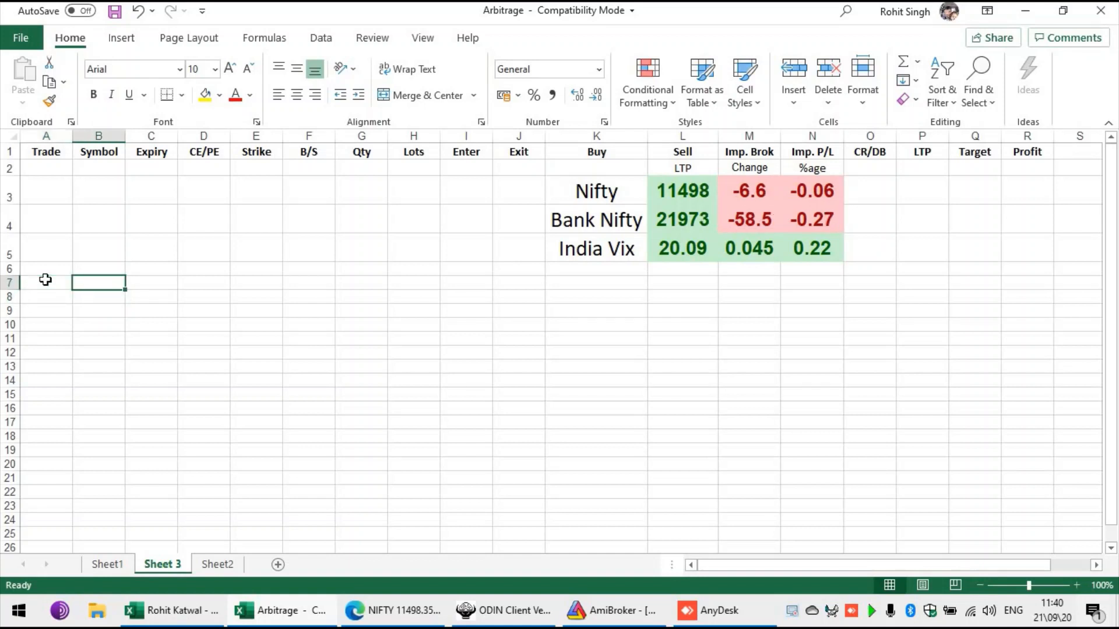
pyautogui.click(45, 281)
pyautogui.click(50, 295)
pyautogui.write('Call')
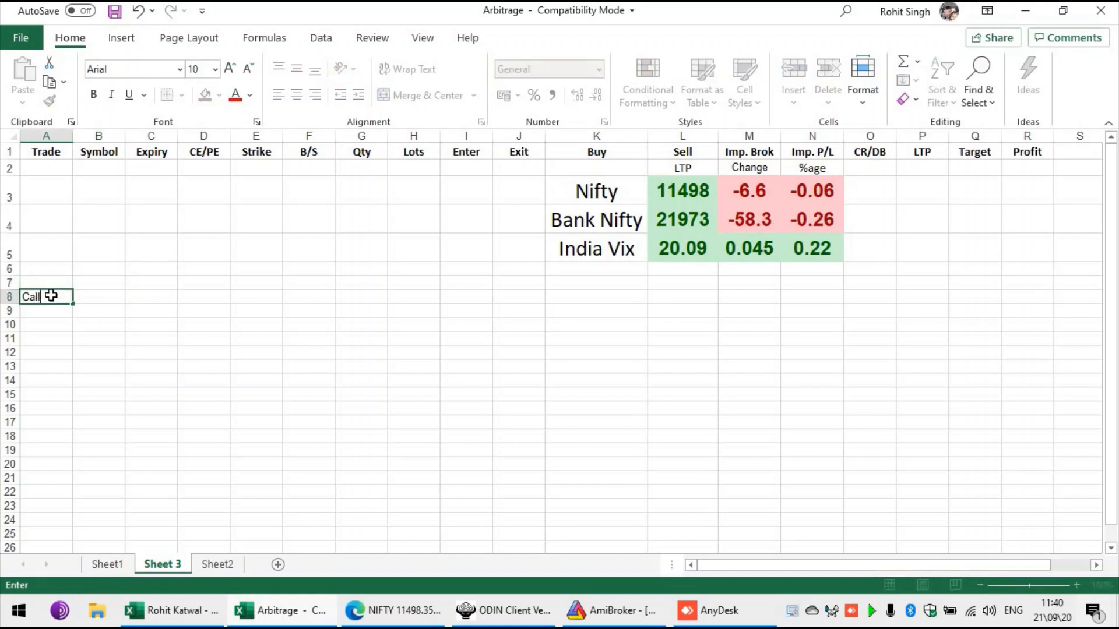
pyautogui.press('Tab')
# Enter the symbol Nifty in cell B7 and copy it into B8 for the two call legs
pyautogui.press('Up')
pyautogui.write('Nif')
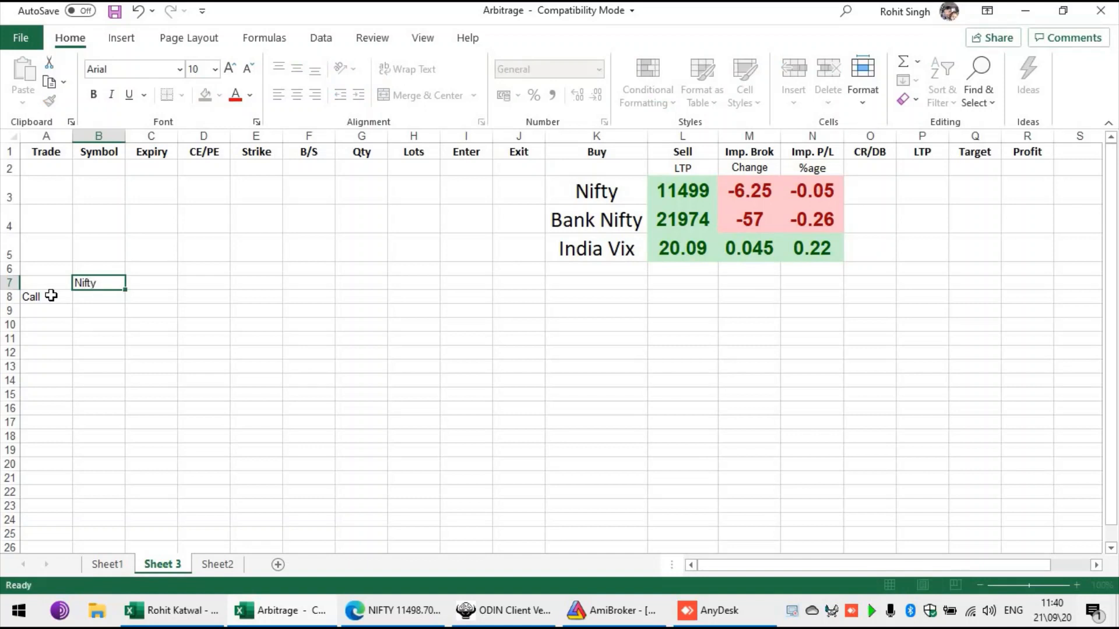
pyautogui.write('ty')
pyautogui.hotkey('ctrl', 'Return')
pyautogui.hotkey('ctrl', 'c')
pyautogui.press('Down')
pyautogui.hotkey('ctrl', 'v')
pyautogui.press('Tab')
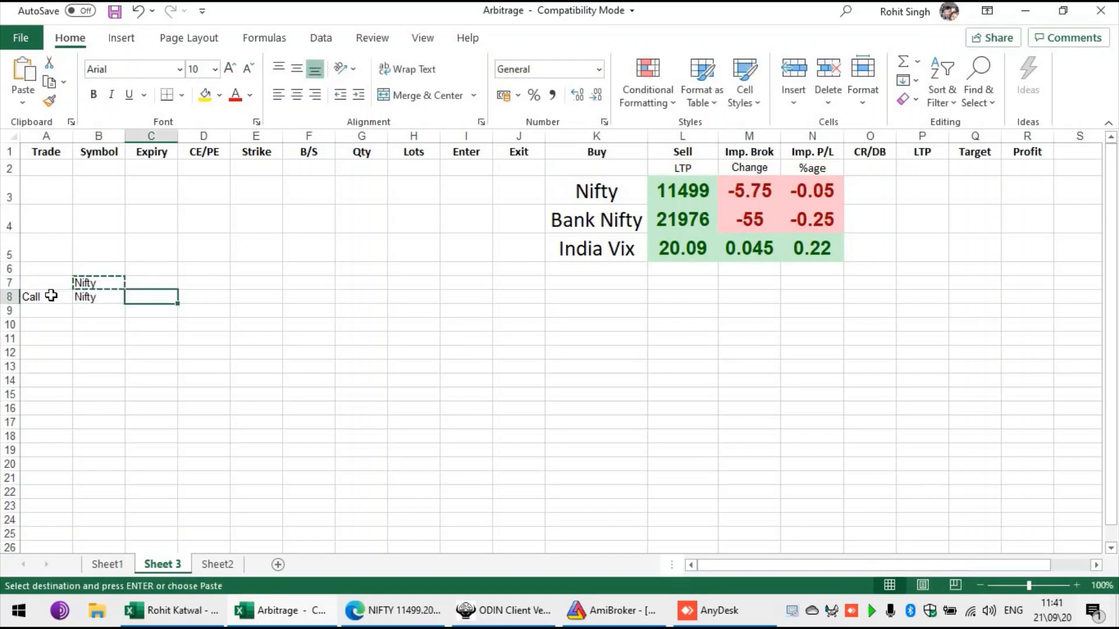
# Copy the Nifty symbol from B8 into cells B10 and B11, and select the Expiry cell C8
pyautogui.press('Left')
pyautogui.press('Down')
pyautogui.press('Up')
pyautogui.hotkey('ctrl', 'c')
pyautogui.press('Down')
pyautogui.press('Down')
pyautogui.hotkey('ctrl', 'v')
pyautogui.press('Down')
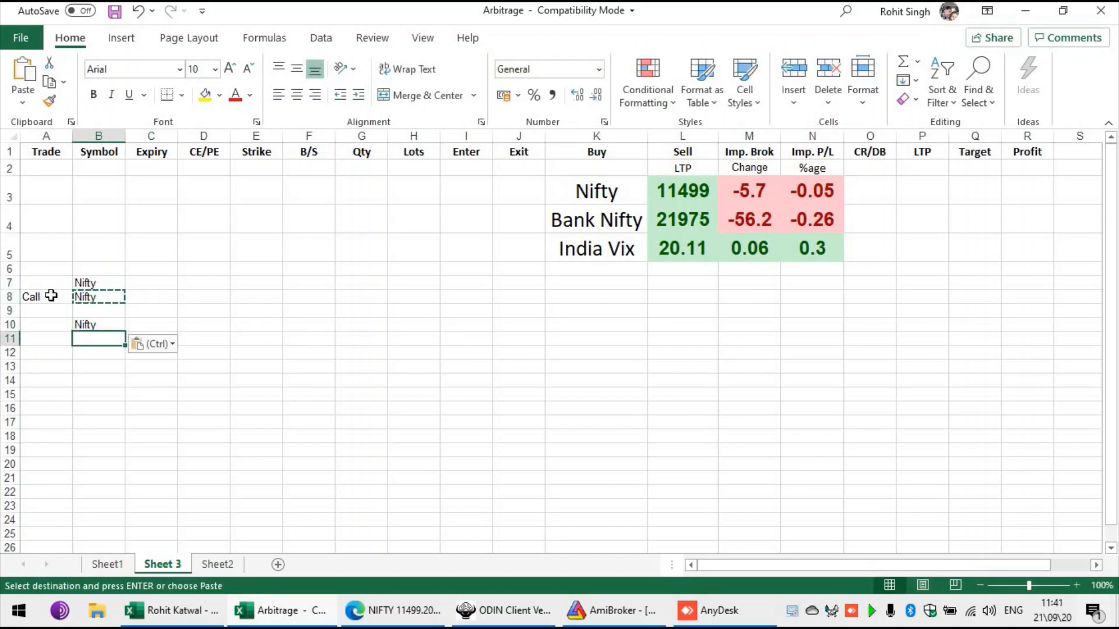
pyautogui.hotkey('ctrl', 'v')
pyautogui.press('Right')
pyautogui.press('Right')
pyautogui.press('Up')
pyautogui.press('Left')
pyautogui.press('Up')
pyautogui.press('Up')
pyautogui.press('Up')
pyautogui.press('Down')
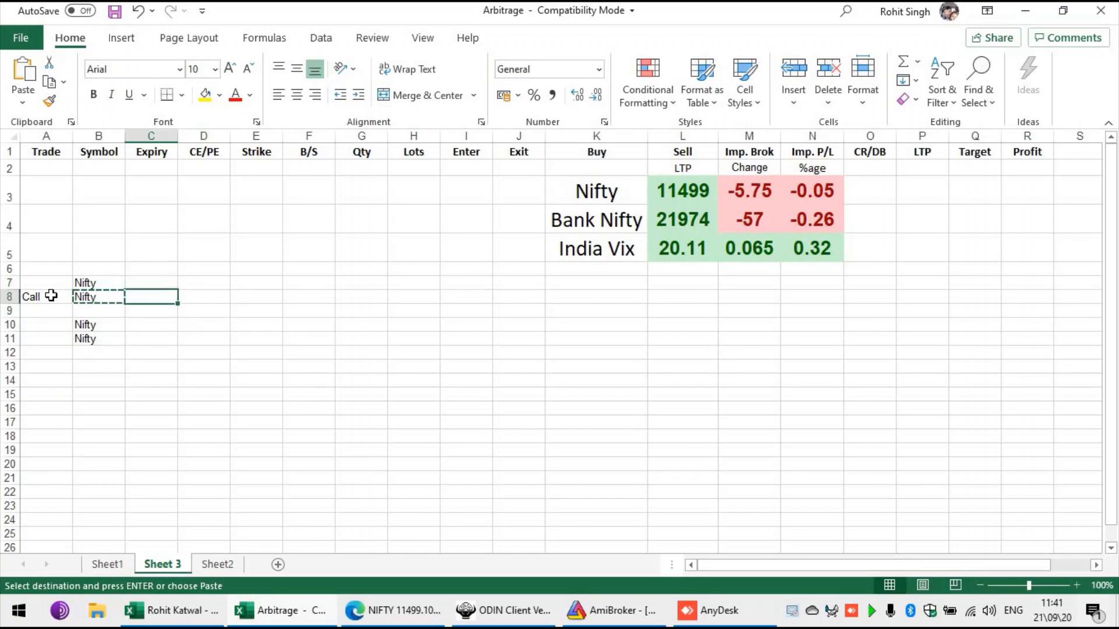
# Enter the expiry date 24 Sep 2020 in cell C8 and copy it into C10
pyautogui.write('24 Sep')
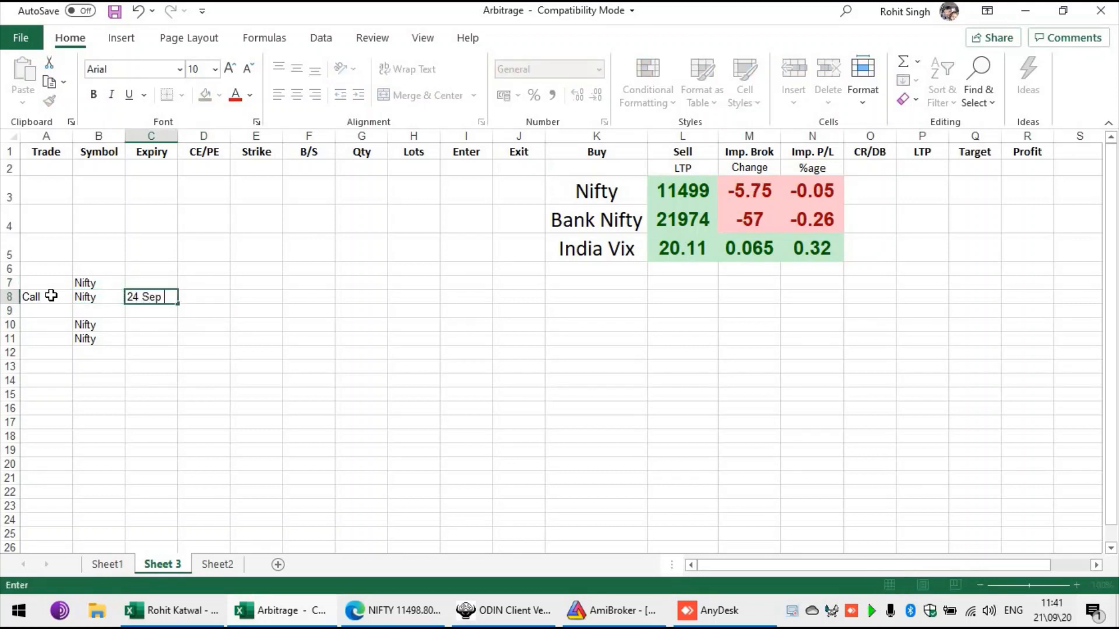
pyautogui.write(' 202')
pyautogui.press('Return')
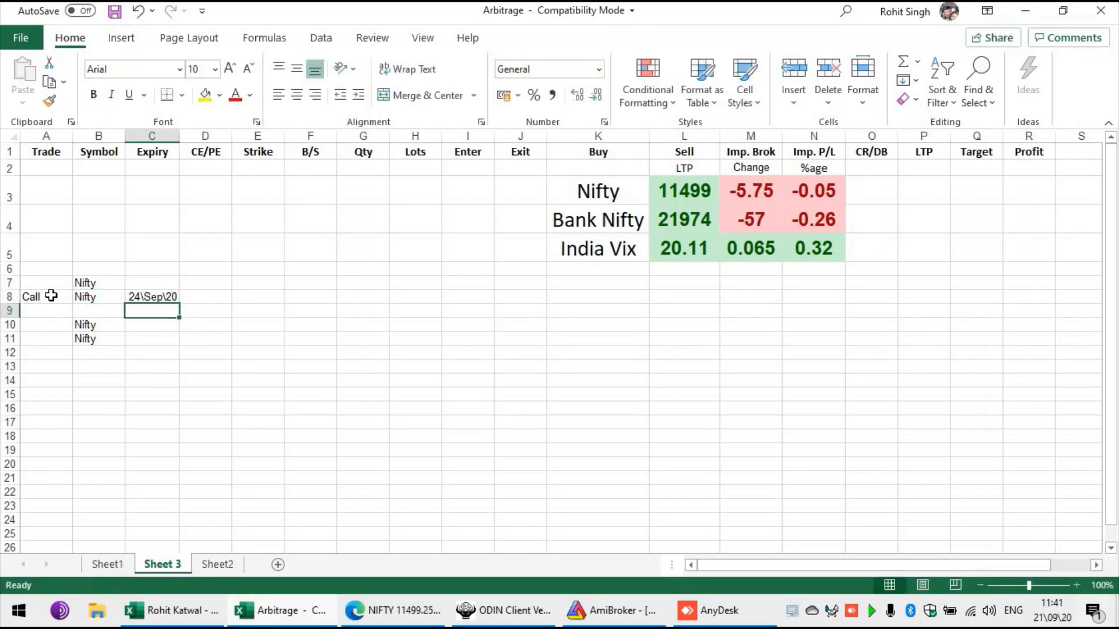
pyautogui.press('Up')
pyautogui.hotkey('ctrl', 'c')
pyautogui.press('Down')
pyautogui.press('Down')
pyautogui.hotkey('ctrl', 'v')
# Enter the expiry date 1 Oct 2020 in cell C7 and copy it into C11
pyautogui.press('Up')
pyautogui.press('Up')
pyautogui.press('Up')
pyautogui.write('1')
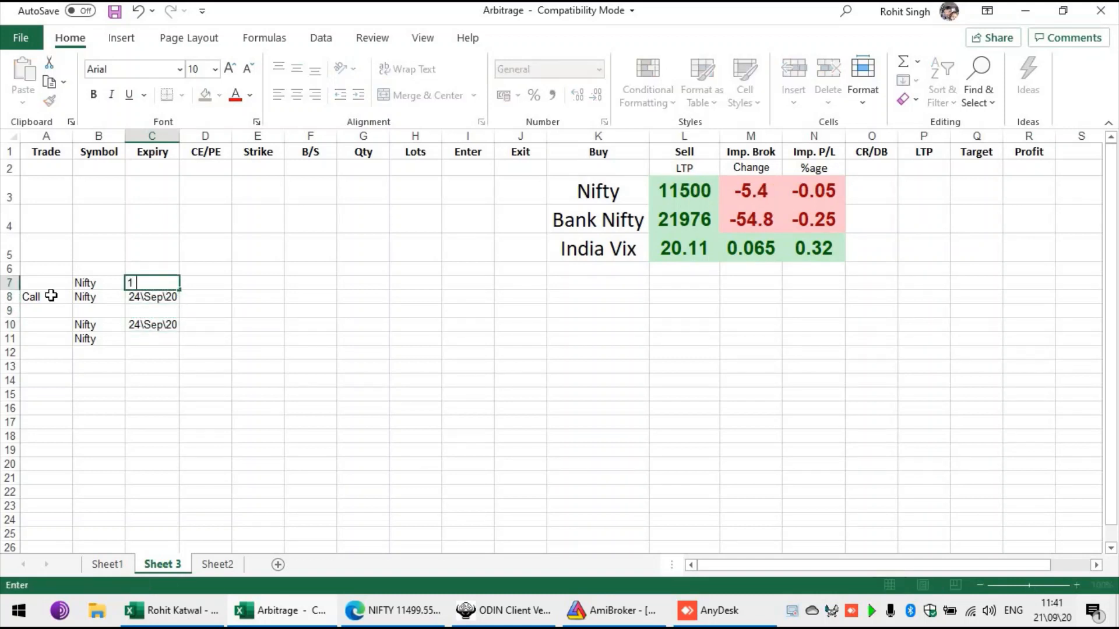
pyautogui.press('Return')
pyautogui.press('Up')
pyautogui.hotkey('ctrl', 'c')
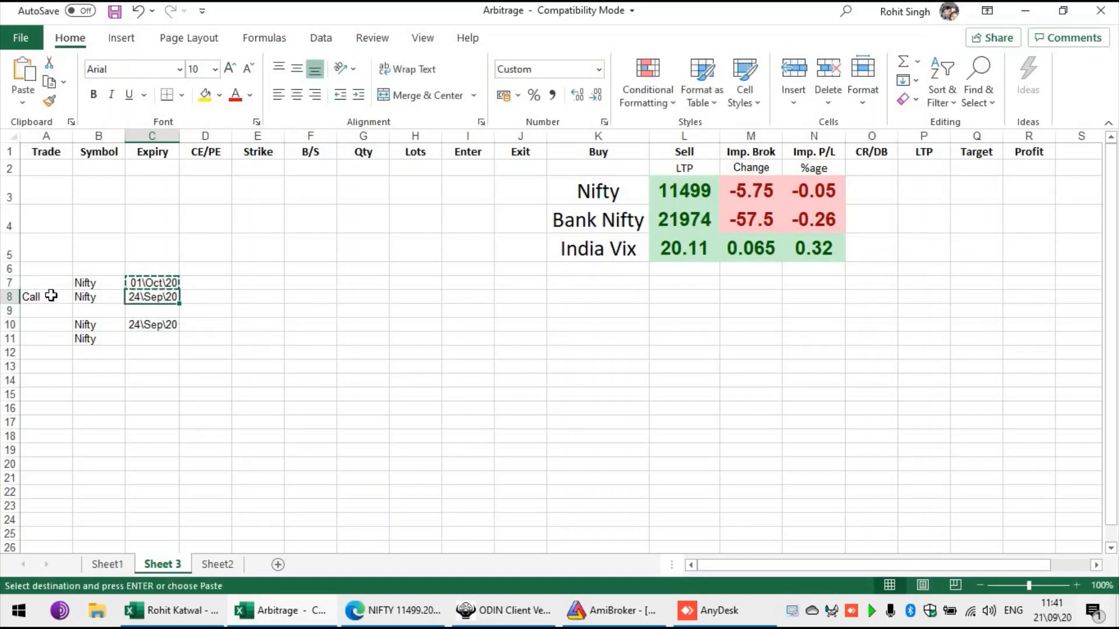
pyautogui.press('Down')
pyautogui.press('Down')
pyautogui.press('Down')
pyautogui.press('Down')
pyautogui.hotkey('ctrl', 'v')
# Enter the option type CALL in cell D7 and copy it into D8
pyautogui.press('Up')
pyautogui.press('Right')
pyautogui.press('Up')
pyautogui.press('Up')
pyautogui.press('Up')
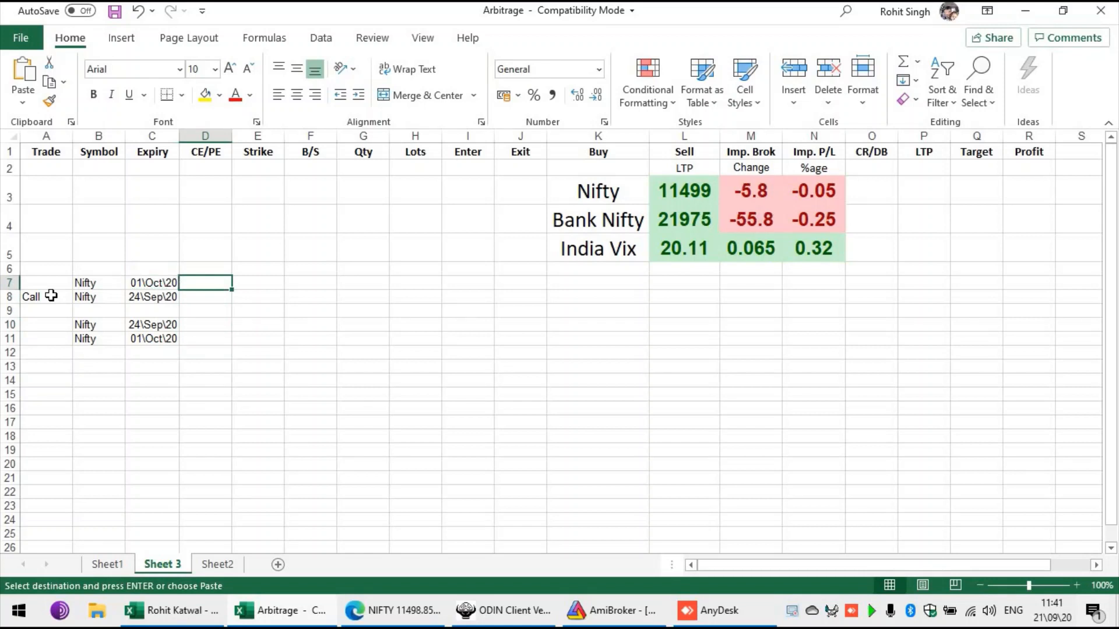
pyautogui.write('c')
pyautogui.press('BackSpace')
pyautogui.write('CALL')
pyautogui.press('Return')
pyautogui.press('Up')
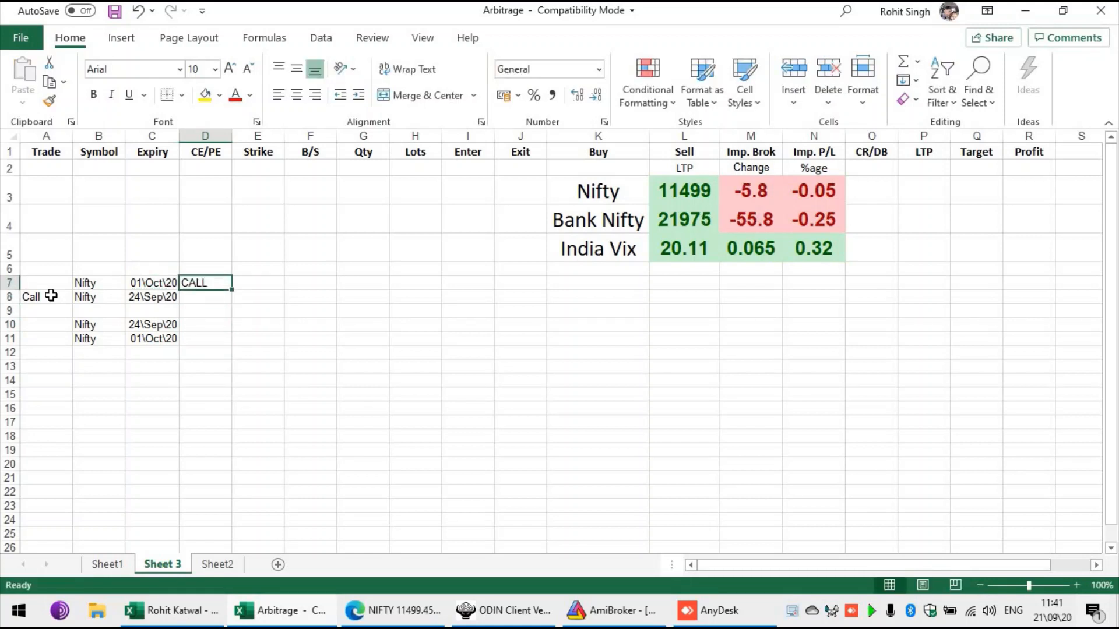
pyautogui.hotkey('ctrl', 'c')
pyautogui.press('Down')
pyautogui.hotkey('ctrl', 'v')
# Rewrite the symbol in B7 as uppercase NIFTY and copy it into B8, B10 and B11
pyautogui.press('Up')
pyautogui.press('Left')
pyautogui.press('Left')
pyautogui.write('NIFTY')
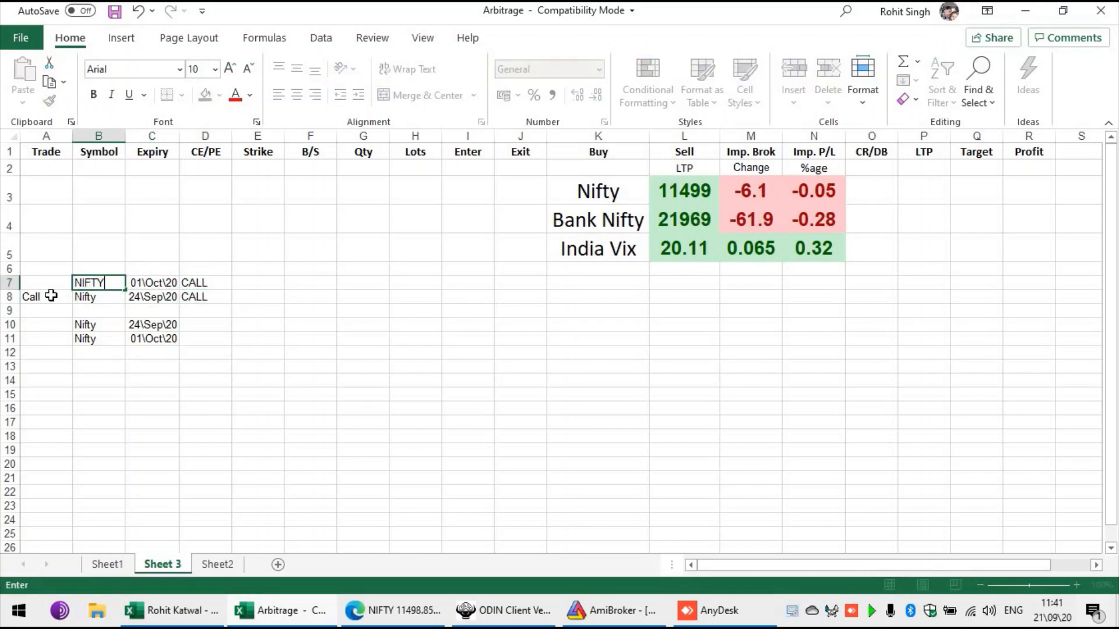
pyautogui.press('Return')
pyautogui.press('Up')
pyautogui.hotkey('ctrl', 'c')
pyautogui.press('Down')
pyautogui.hotkey('ctrl', 'v')
pyautogui.press('Down')
pyautogui.press('Down')
pyautogui.hotkey('shift', 'Down')
pyautogui.hotkey('ctrl', 'v')
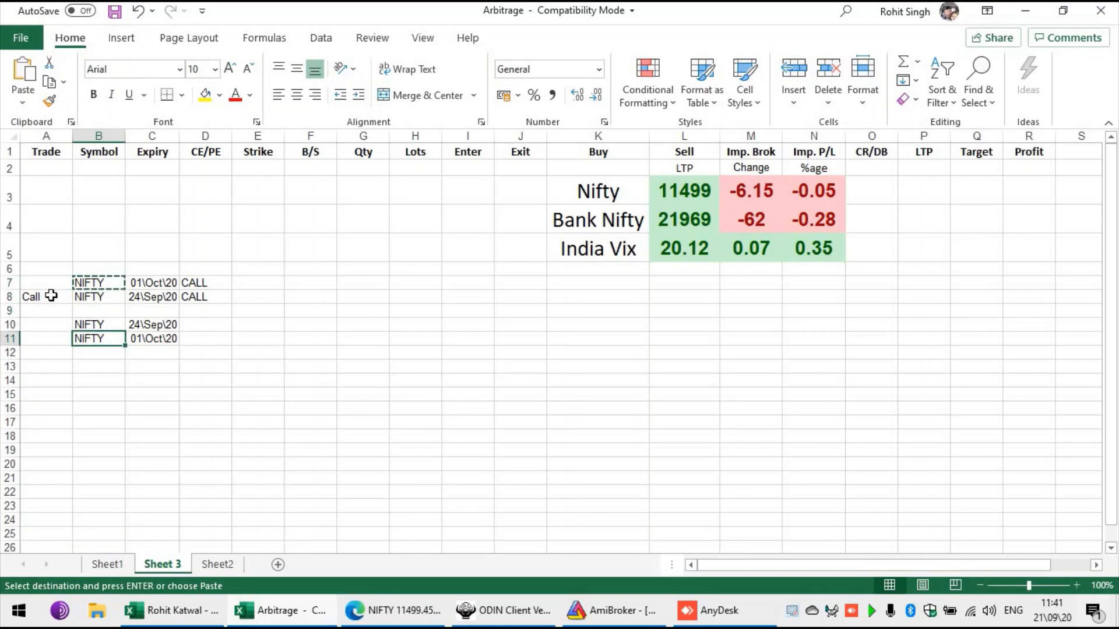
# Enter the option type PUT in cell D10 and copy it into D11
pyautogui.press('Right')
pyautogui.press('Right')
pyautogui.write('PUT')
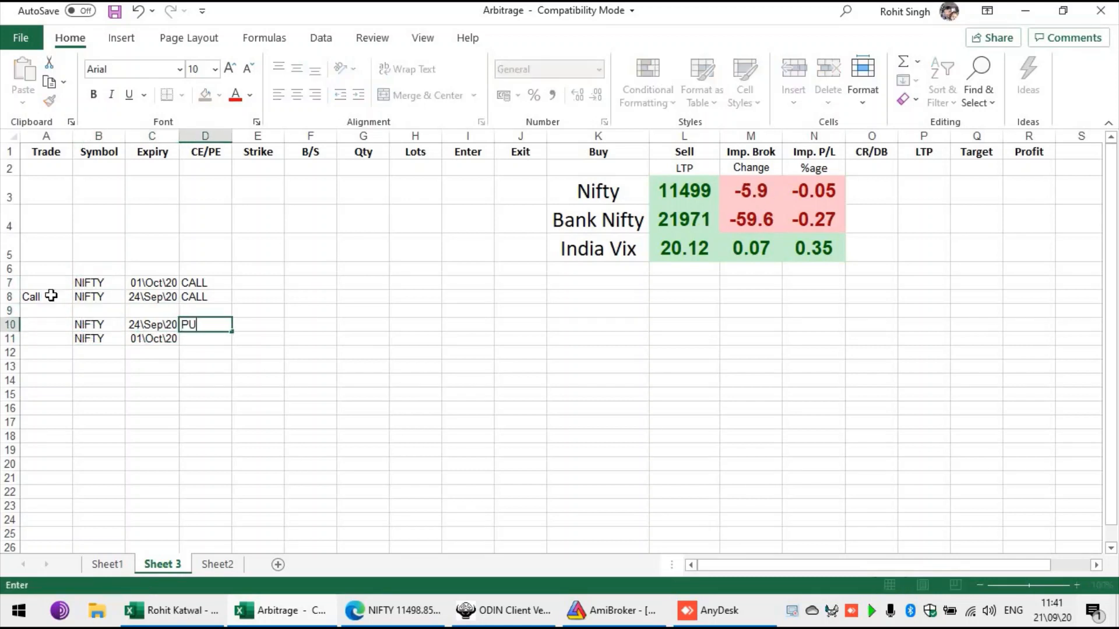
pyautogui.press('Return')
pyautogui.press('Up')
pyautogui.hotkey('ctrl', 'c')
pyautogui.press('Down')
pyautogui.hotkey('ctrl', 'v')
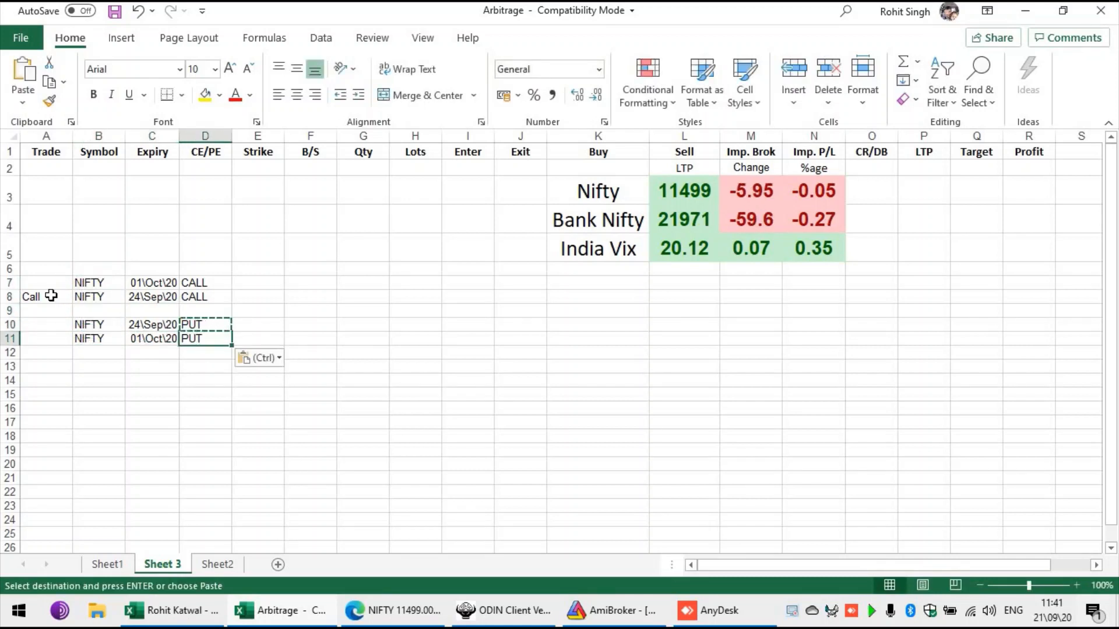
# Enter the strike 11650 in cell E8 for the 24 Sep call leg
pyautogui.press('Right')
pyautogui.press('Up')
pyautogui.press('Up')
pyautogui.press('Up')
pyautogui.press('Up')
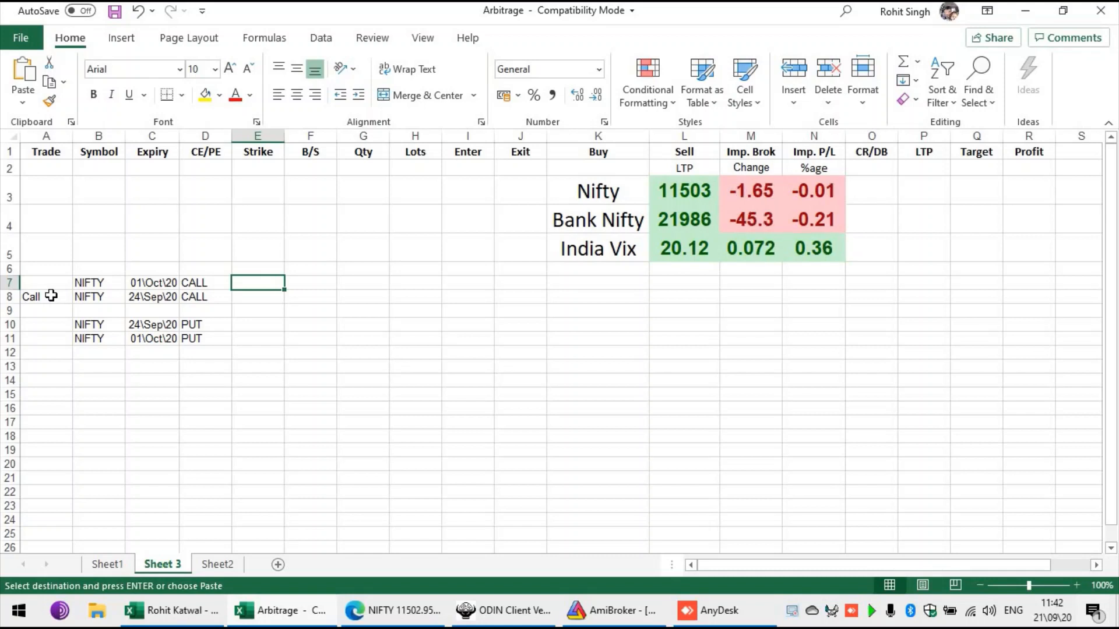
pyautogui.press('Down')
pyautogui.write('11650')
pyautogui.hotkey('ctrl', 'Return')
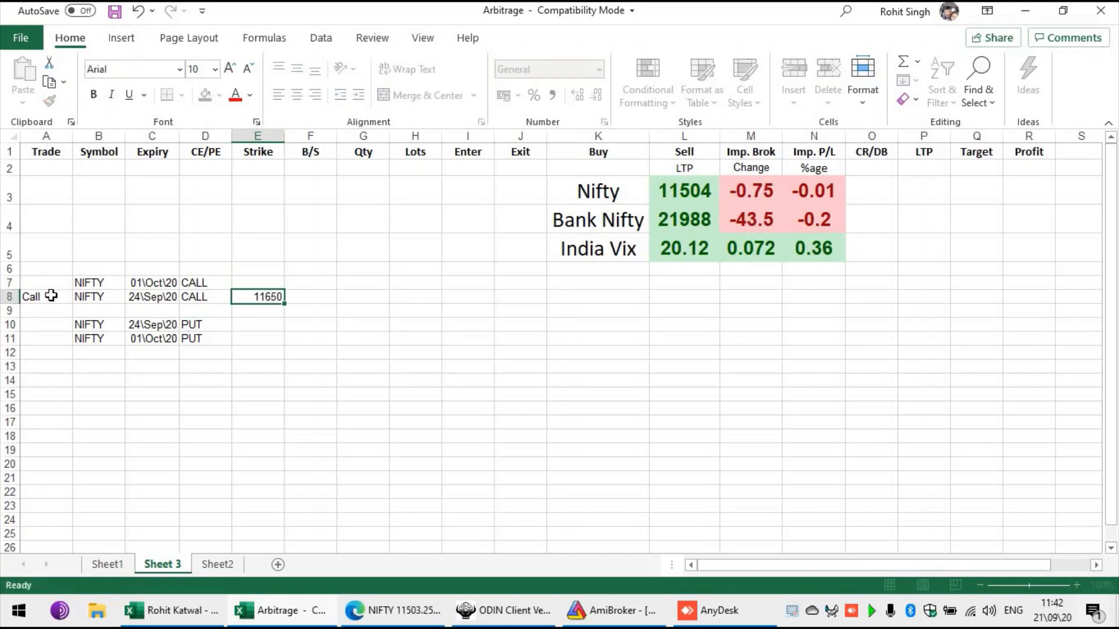
# Enter the put strikes 11400 in cell E10 and 11300 in cell E11
pyautogui.press('Down')
pyautogui.press('Down')
pyautogui.write('11400')
pyautogui.press('Return')
pyautogui.write('11300')
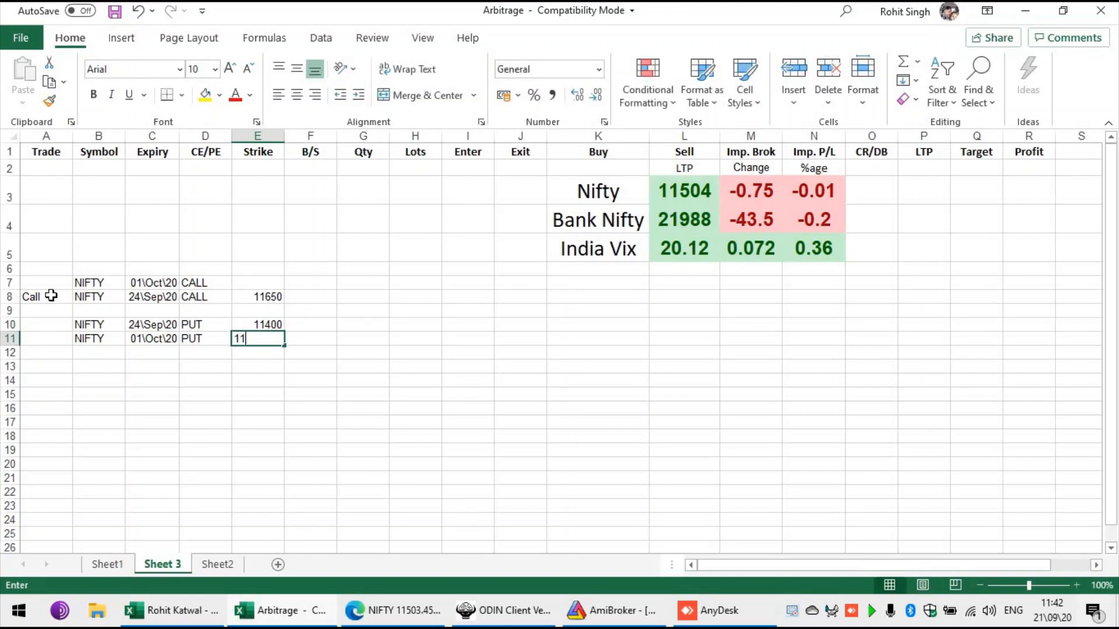
pyautogui.hotkey('ctrl', 'Return')
# Enter the strike 11850 in cell E7 for the 01 Oct call leg
pyautogui.press('Up')
pyautogui.press('Up')
pyautogui.press('Up')
pyautogui.press('Up')
pyautogui.write('1185')
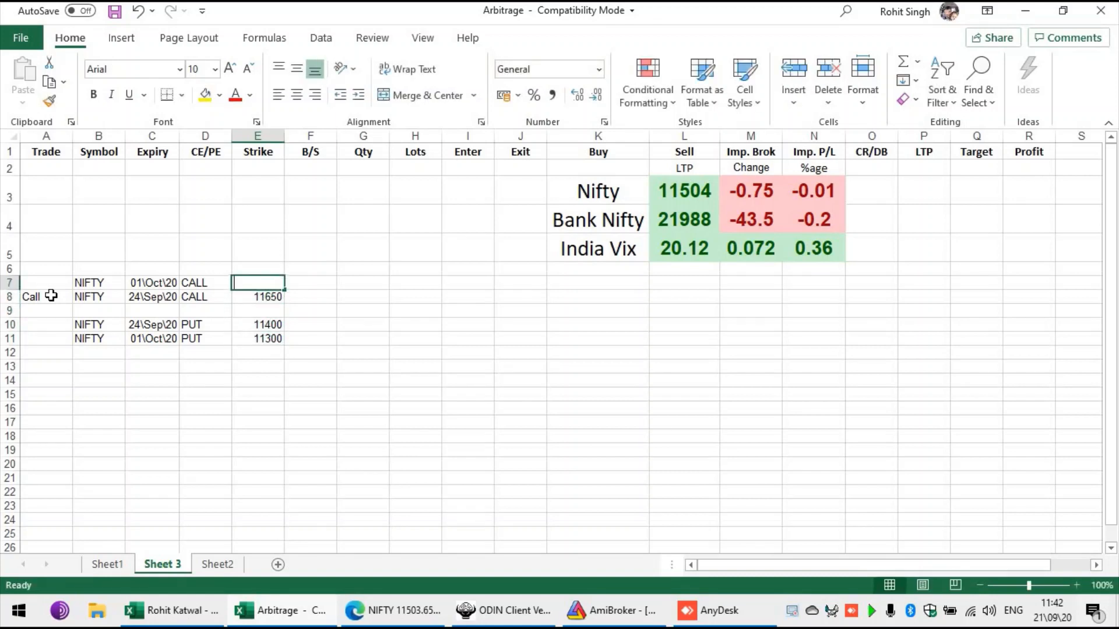
pyautogui.press('Return')
# Fill the B/S column with BUY in F7, SELL in F8, SELL in F10 and BUY in F11
pyautogui.press('Right')
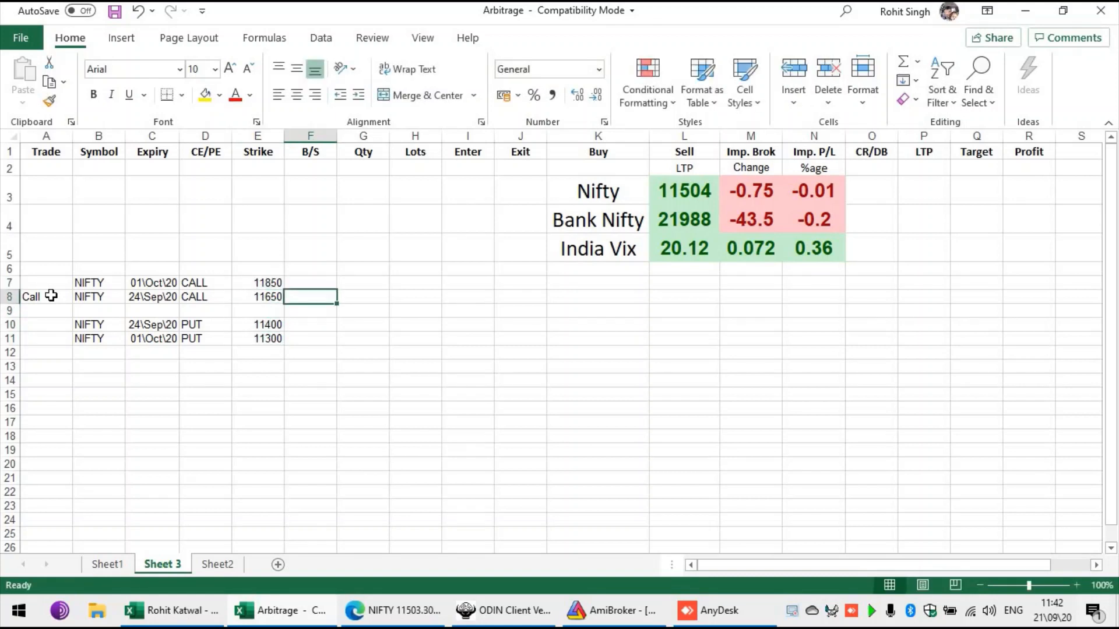
pyautogui.press('Up')
pyautogui.write('BUY')
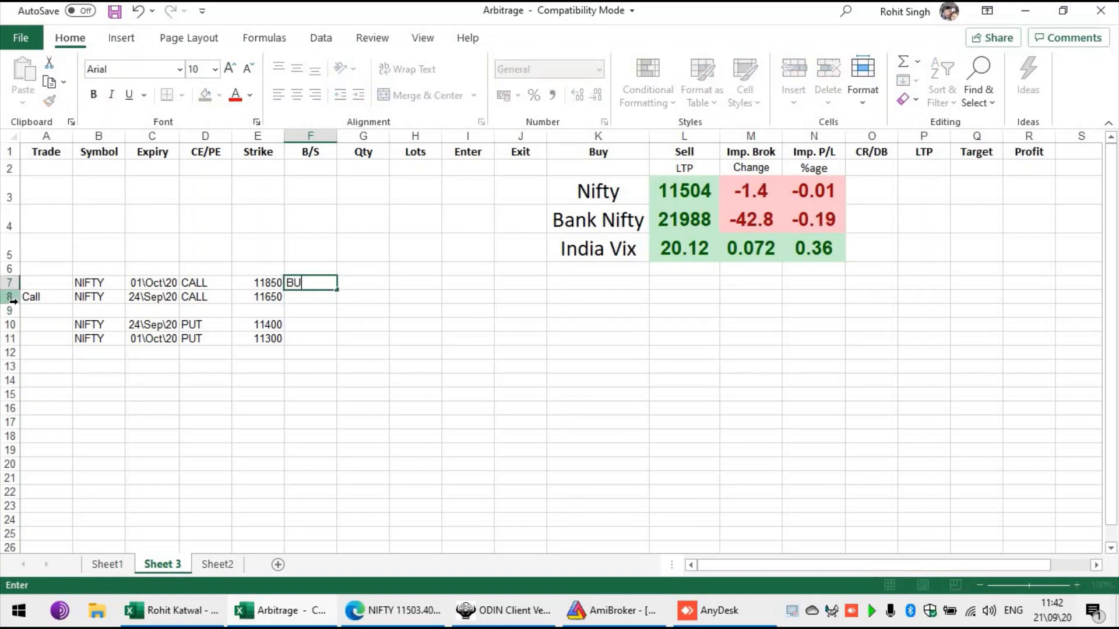
pyautogui.press('Return')
pyautogui.write('SELL')
pyautogui.press('Return')
pyautogui.press('Return')
pyautogui.write('SELL')
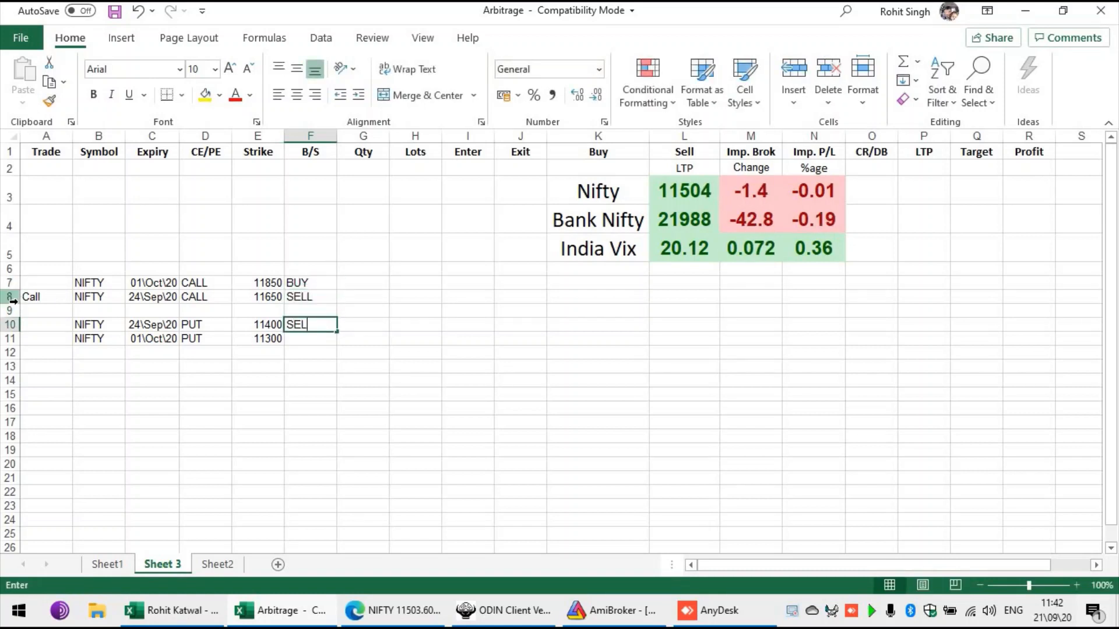
pyautogui.press('Return')
pyautogui.write('BUY')
pyautogui.press('Up')
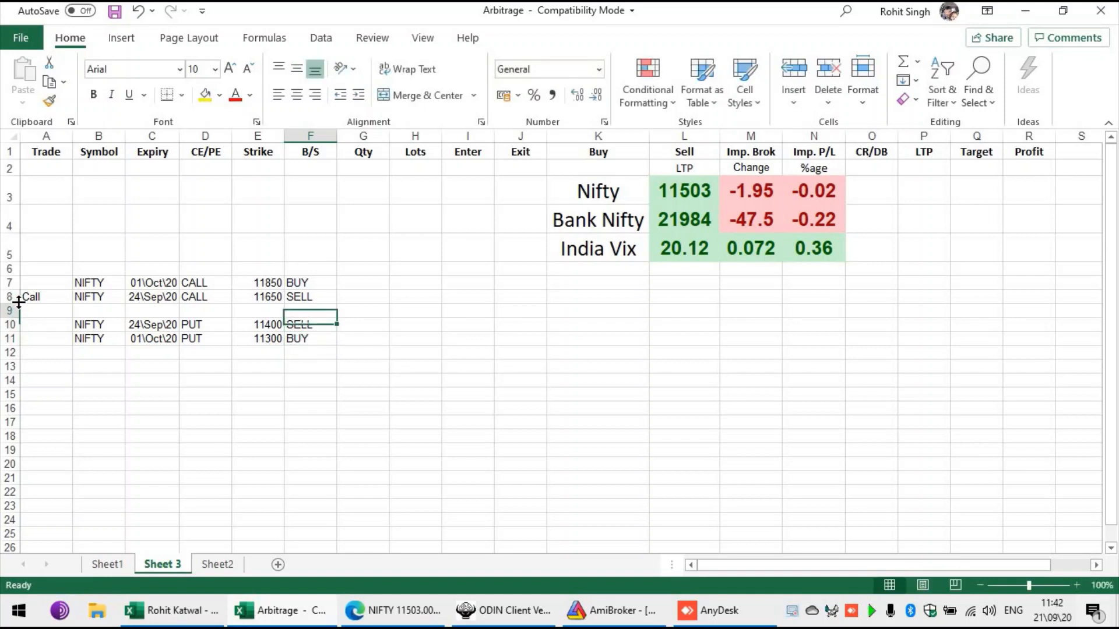
# Enter the quantity 2250 in cell G7 and copy it into G8, G10 and G11
pyautogui.press('Right')
pyautogui.press('Up')
pyautogui.press('Up')
pyautogui.press('Up')
pyautogui.write('225')
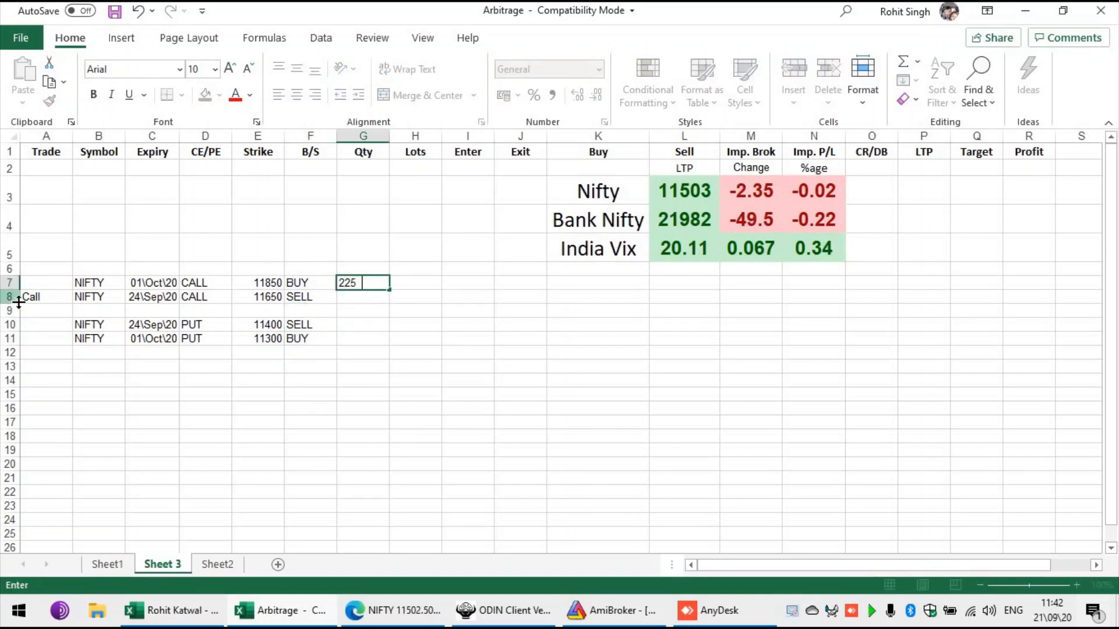
pyautogui.write('0')
pyautogui.press('Return')
pyautogui.press('Up')
pyautogui.hotkey('ctrl', 'c')
pyautogui.press('Down')
pyautogui.hotkey('ctrl', 'v')
pyautogui.press('Down')
pyautogui.press('Down')
pyautogui.hotkey('ctrl', 'v')
pyautogui.press('Down')
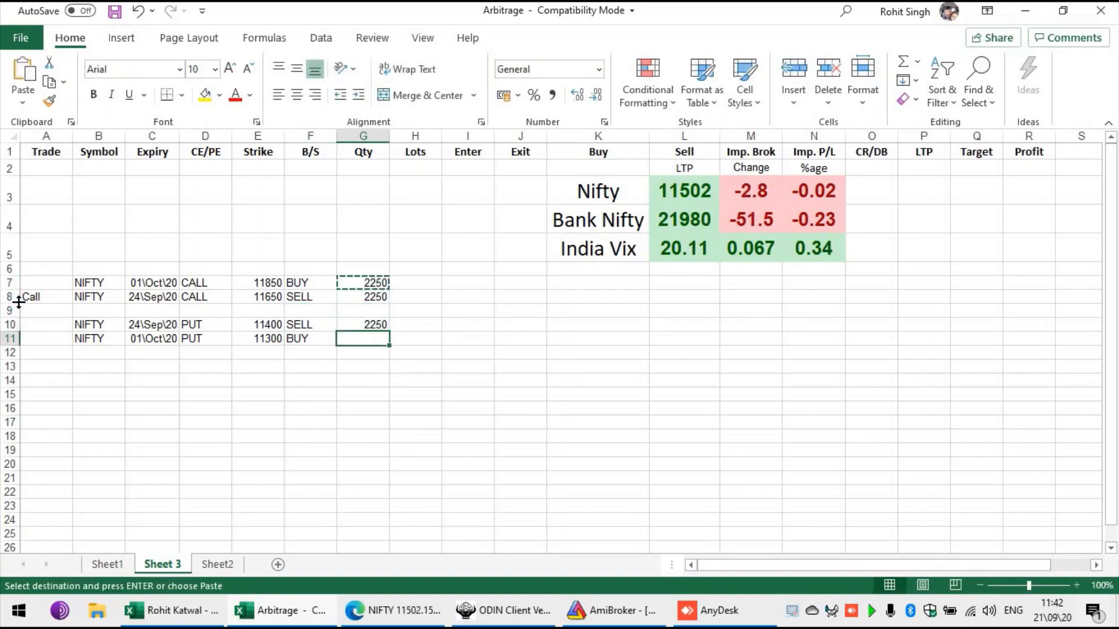
pyautogui.hotkey('ctrl', 'v')
# Calculate the lots in cell H7 with the formula =G7/75
pyautogui.press('Right')
pyautogui.press('Up')
pyautogui.press('Up')
pyautogui.press('Up')
pyautogui.press('Up')
pyautogui.write('=')
pyautogui.press('Left')
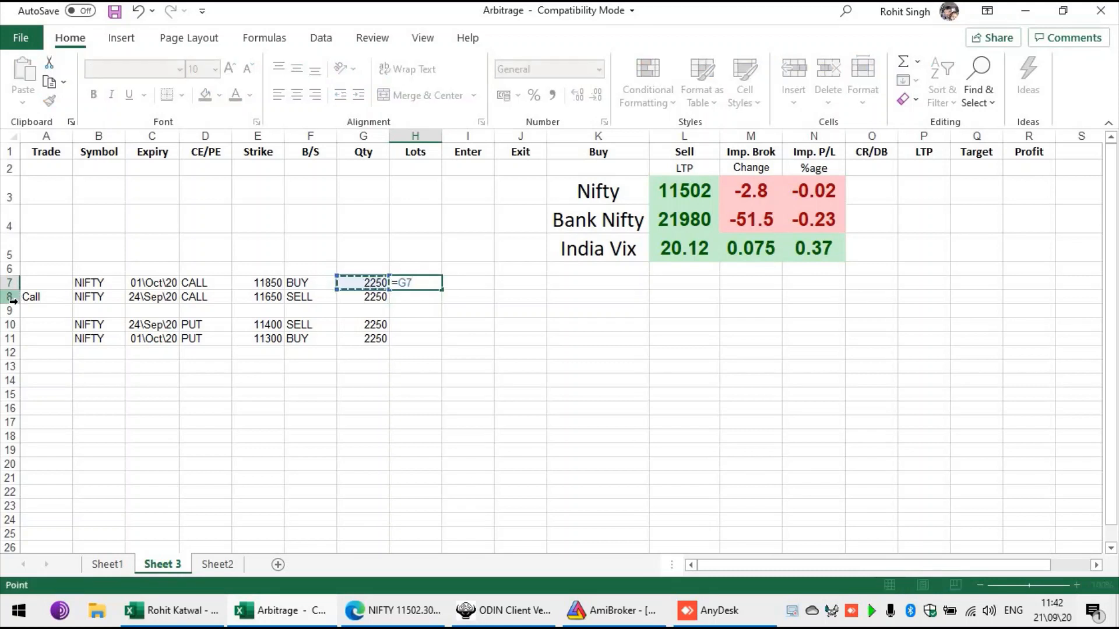
pyautogui.write('/75')
pyautogui.press('Return')
# Copy the lots formula from H7 into H8, H10 and H11
pyautogui.press('Up')
pyautogui.hotkey('ctrl', 'c')
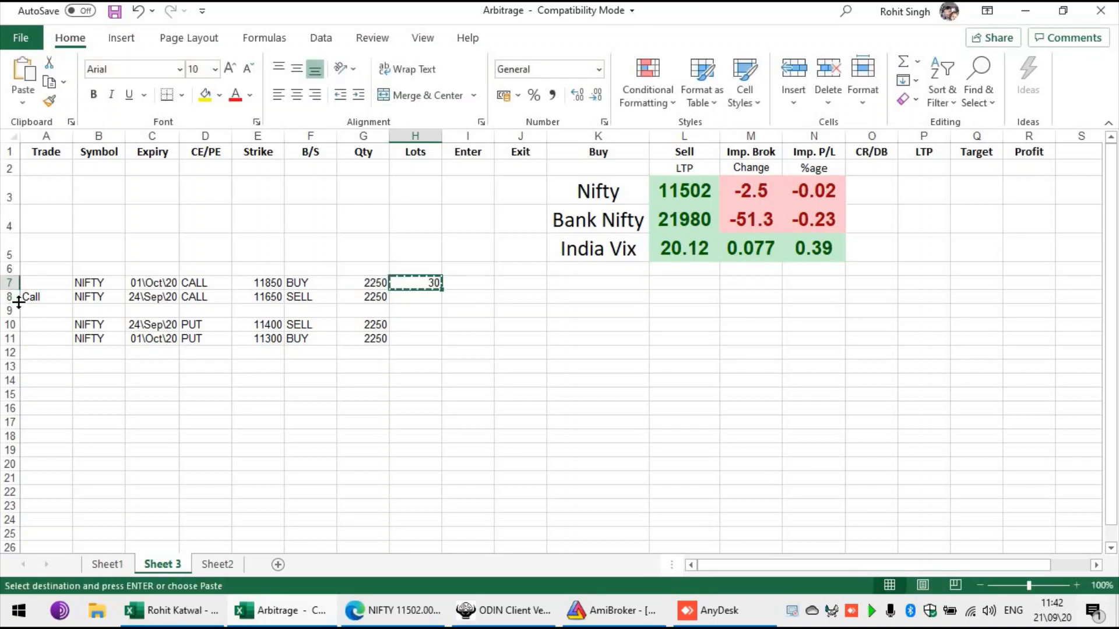
pyautogui.press('Down')
pyautogui.hotkey('ctrl', 'v')
pyautogui.press('Down')
pyautogui.press('Down')
pyautogui.hotkey('ctrl', 'v')
pyautogui.press('Down')
pyautogui.press('Return')
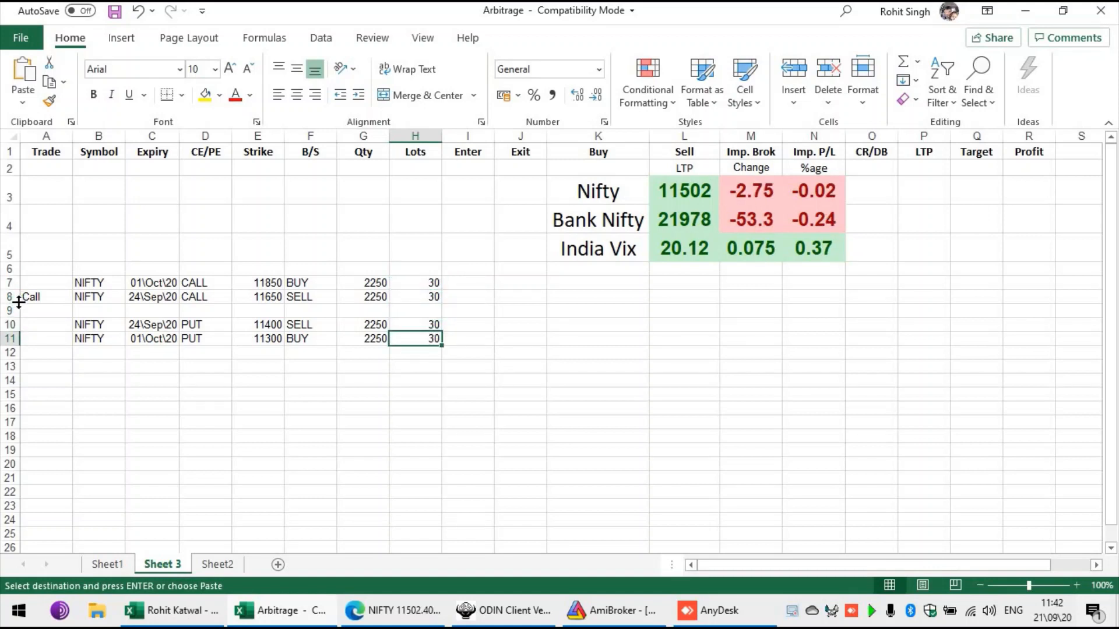
# Switch to the live trades workbook and copy row 14, the NIFTY 11200 PUT trade, from TRADES
pyautogui.press('Right')
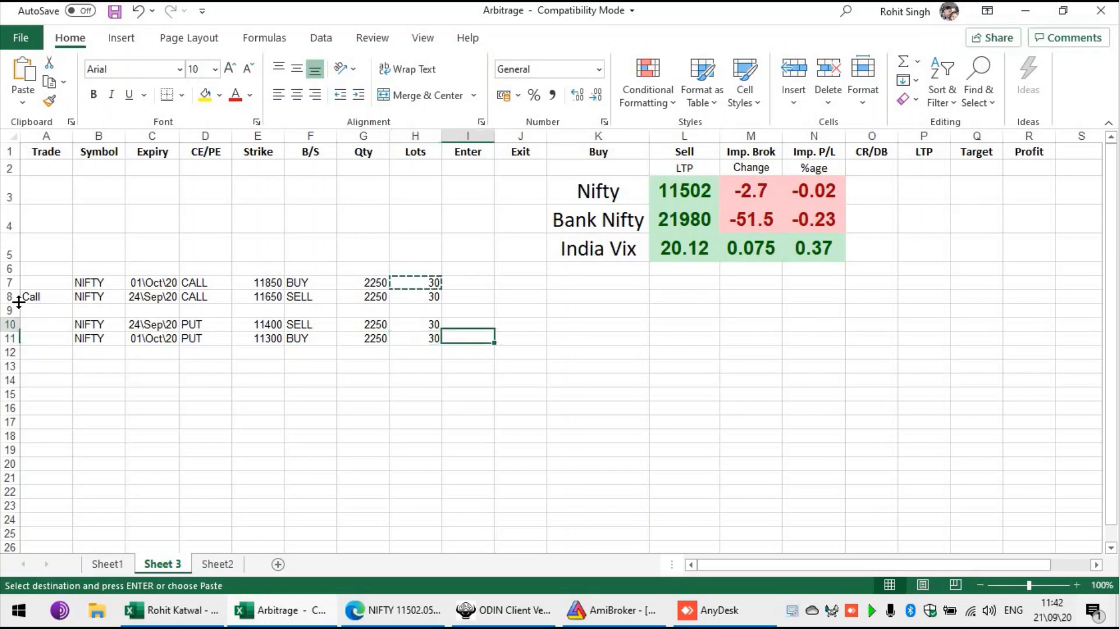
pyautogui.press('Up')
pyautogui.press('Up')
pyautogui.press('Up')
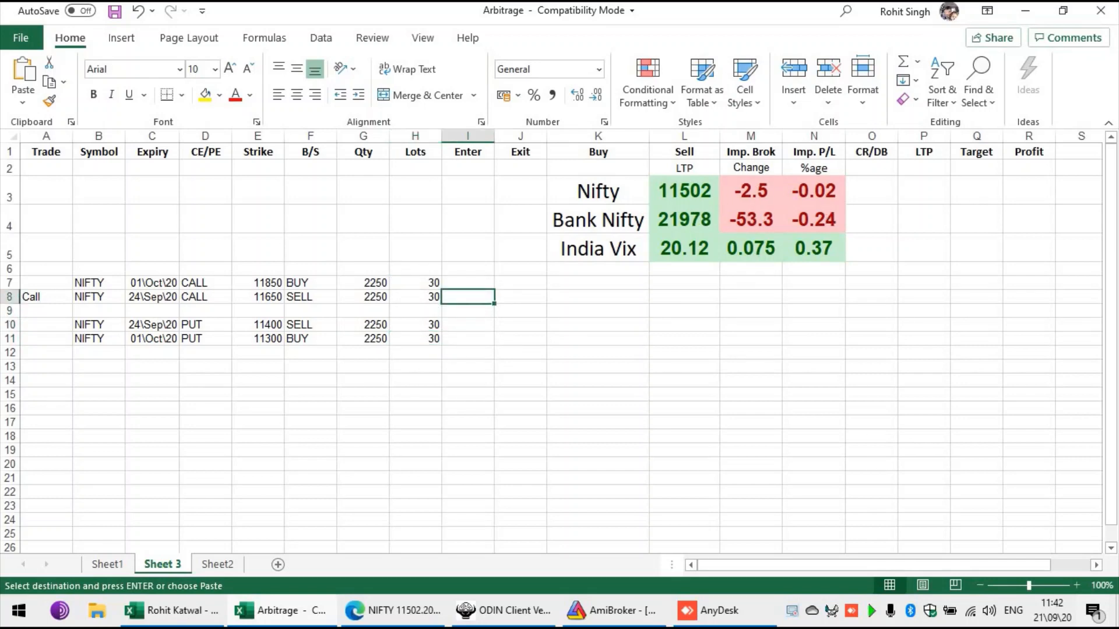
pyautogui.click(172, 610)
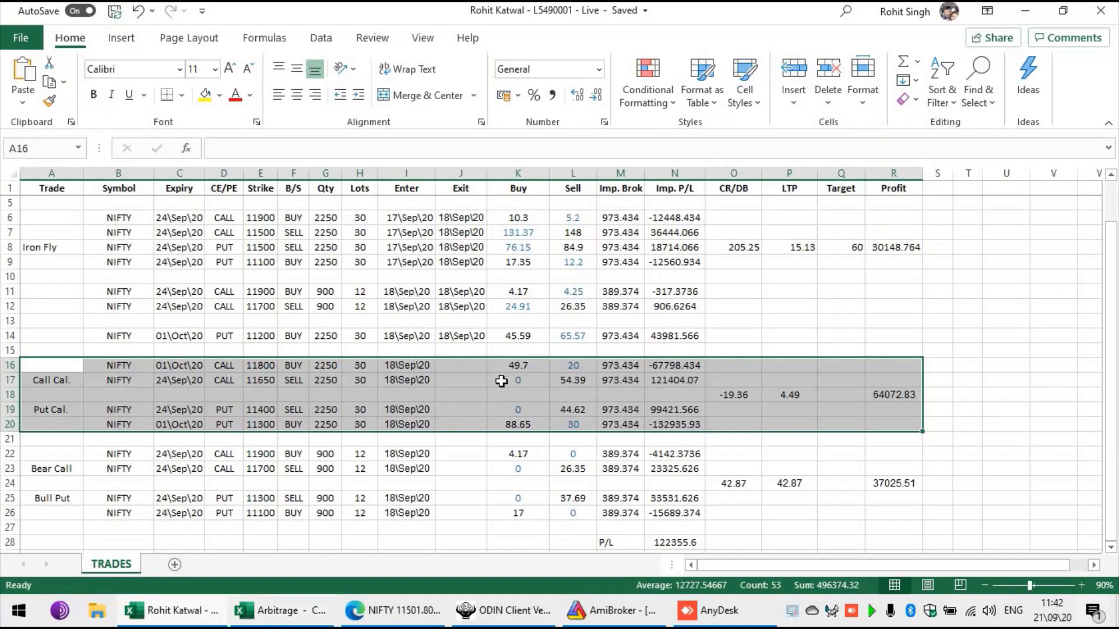
pyautogui.click(565, 335)
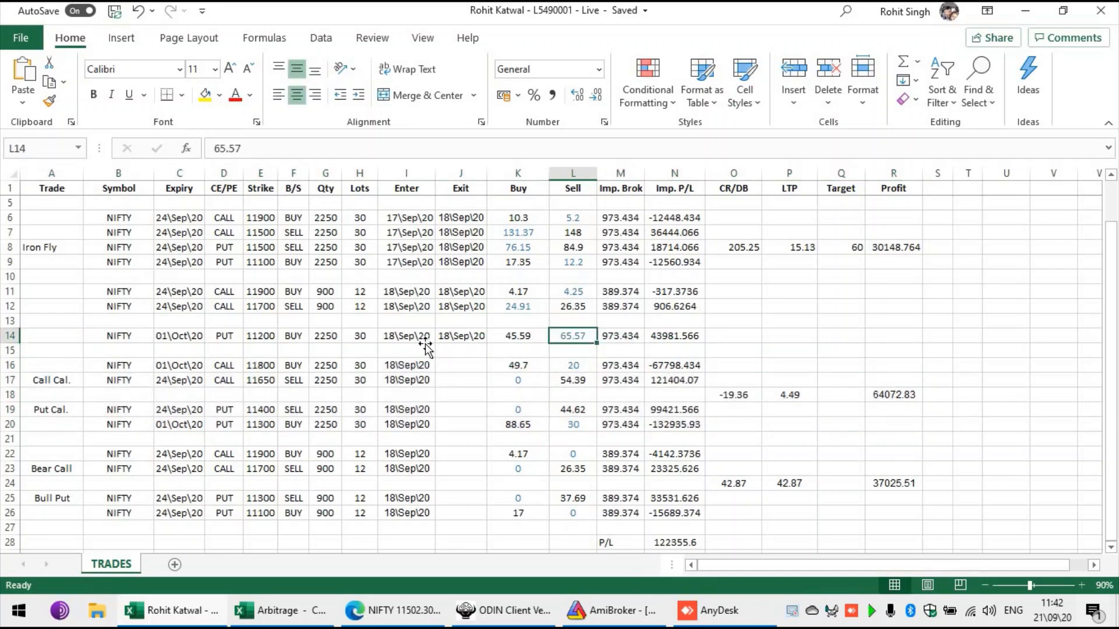
pyautogui.click(259, 336)
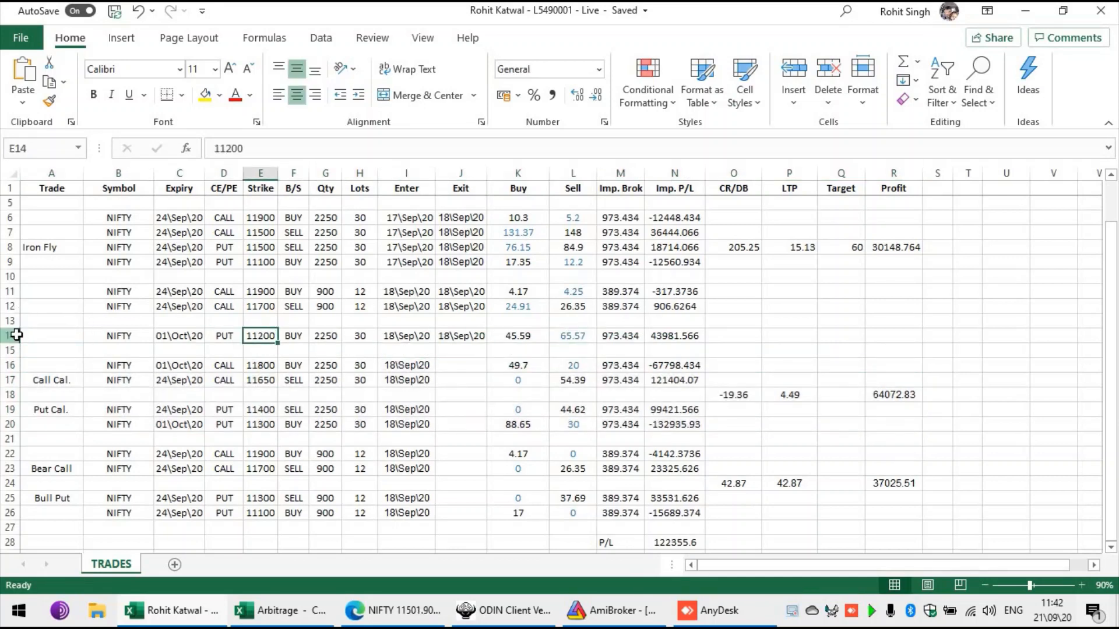
pyautogui.click(17, 335)
pyautogui.hotkey('ctrl', 'c')
# Return to the Arbitrage workbook, insert a new row above row 7 of Sheet 3 and paste the copied trade there
pyautogui.hotkey('alt', 'Tab')
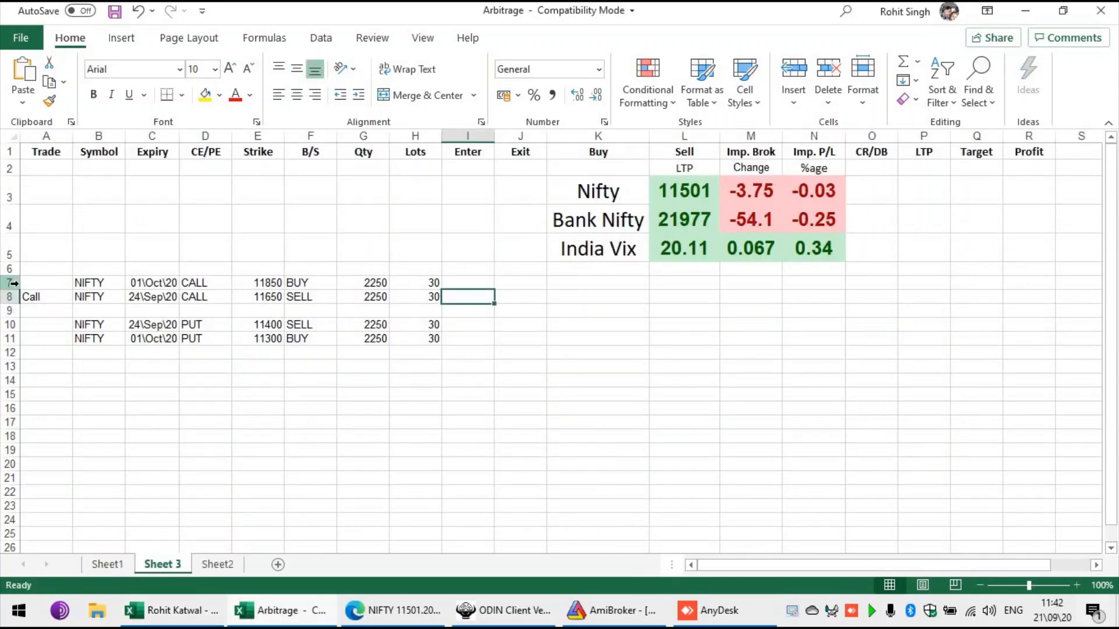
pyautogui.click(12, 283)
pyautogui.hotkey('ctrl', '+')
pyautogui.click(30, 284)
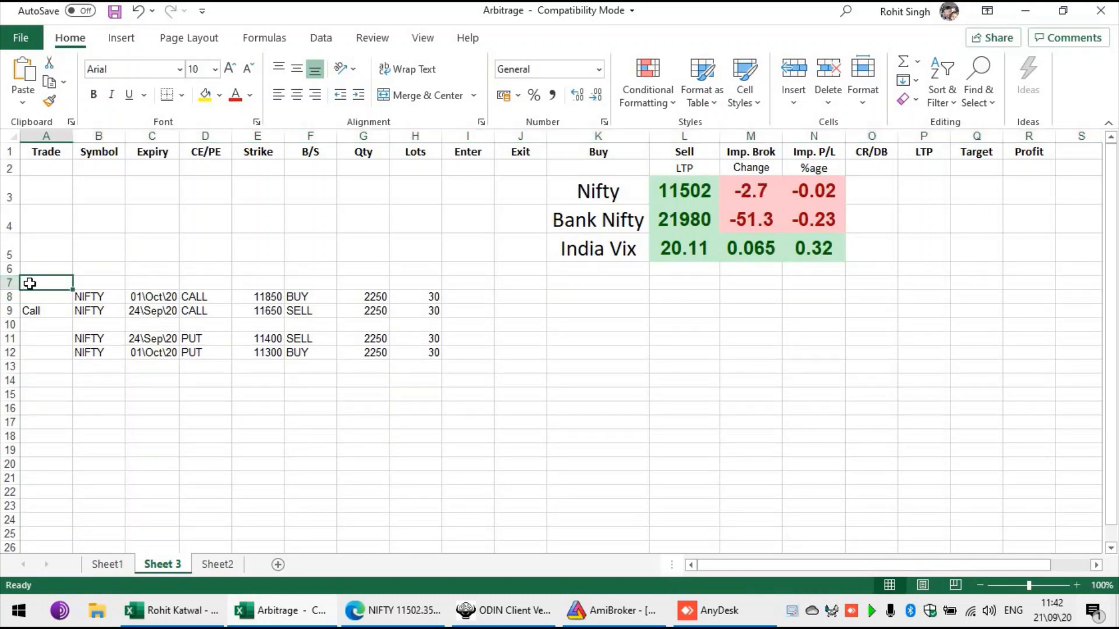
pyautogui.hotkey('ctrl', 'v')
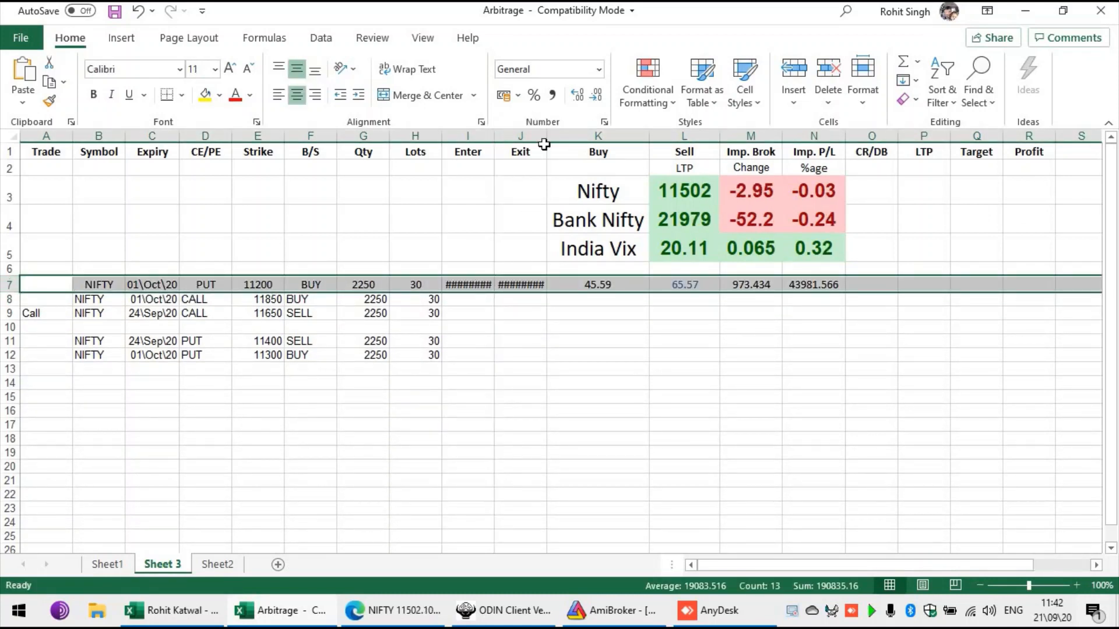
# Auto-fit the widths of the Enter and Exit columns and insert a blank row below the pasted trade in row 7
pyautogui.doubleClick(494, 136)
pyautogui.doubleClick(551, 136)
pyautogui.click(544, 301)
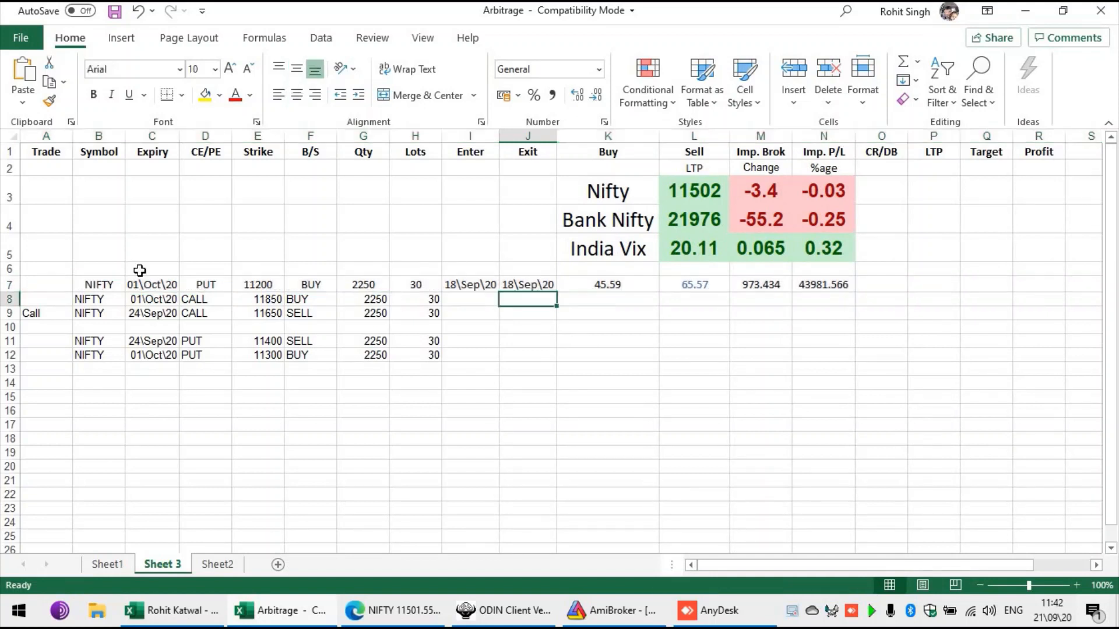
pyautogui.click(10, 299)
pyautogui.hotkey('ctrl', '+')
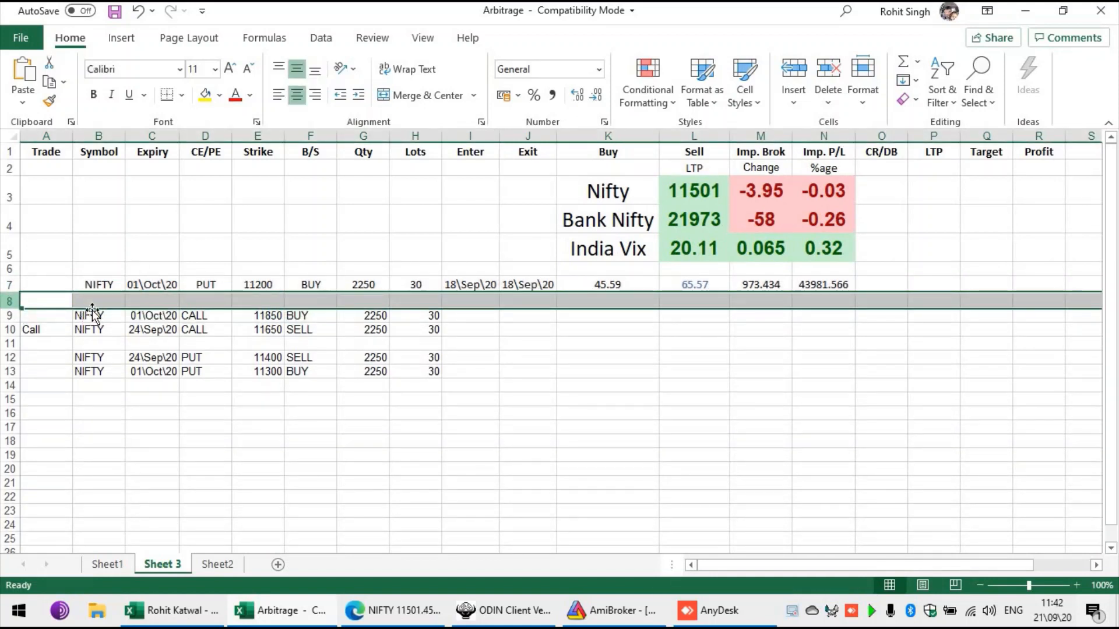
# Copy the formatting of row 7 onto the trade rows 9 to 13 with Format Painter
pyautogui.click(8, 284)
pyautogui.click(49, 101)
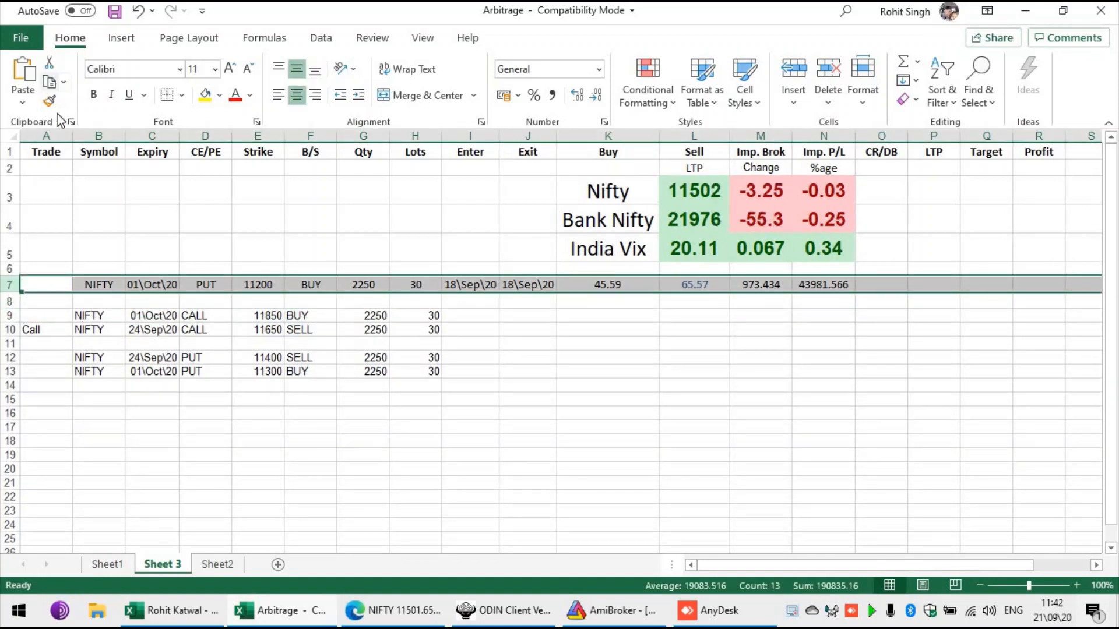
pyautogui.moveTo(10, 315); pyautogui.dragTo(9, 371)
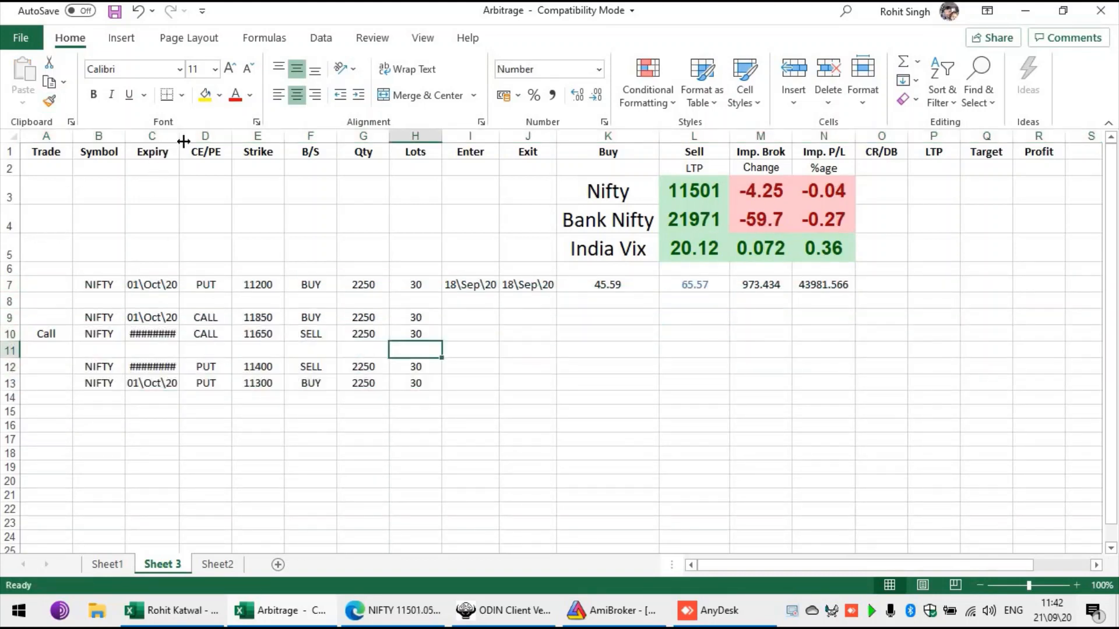
# Auto-fit the width of the Expiry column so its dates fit
pyautogui.doubleClick(180, 137)
pyautogui.click(483, 331)
pyautogui.click(456, 304)
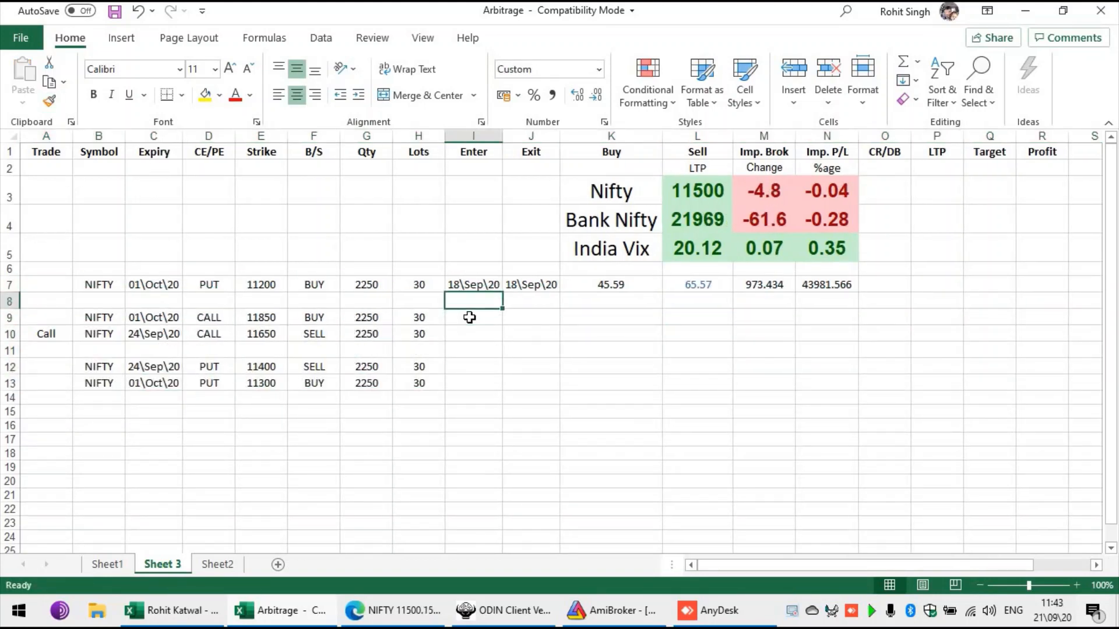
# Copy the Enter date of row 7 into the Enter cells of trade rows 9, 10, 12 and 13
pyautogui.click(481, 320)
pyautogui.press('Up')
pyautogui.press('Up')
pyautogui.hotkey('ctrl', 'c')
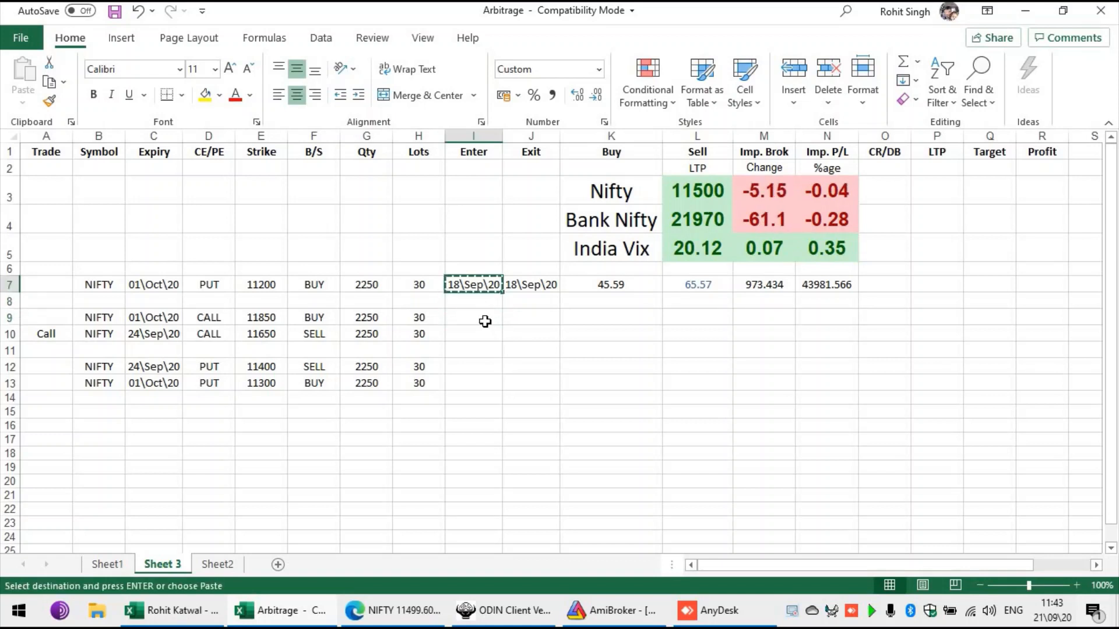
pyautogui.press('Down')
pyautogui.press('Down')
pyautogui.hotkey('ctrl', 'v')
pyautogui.press('Down')
pyautogui.hotkey('ctrl', 'v')
pyautogui.press('Down')
pyautogui.press('Down')
pyautogui.press('Down')
pyautogui.press('Up')
pyautogui.hotkey('ctrl', 'v')
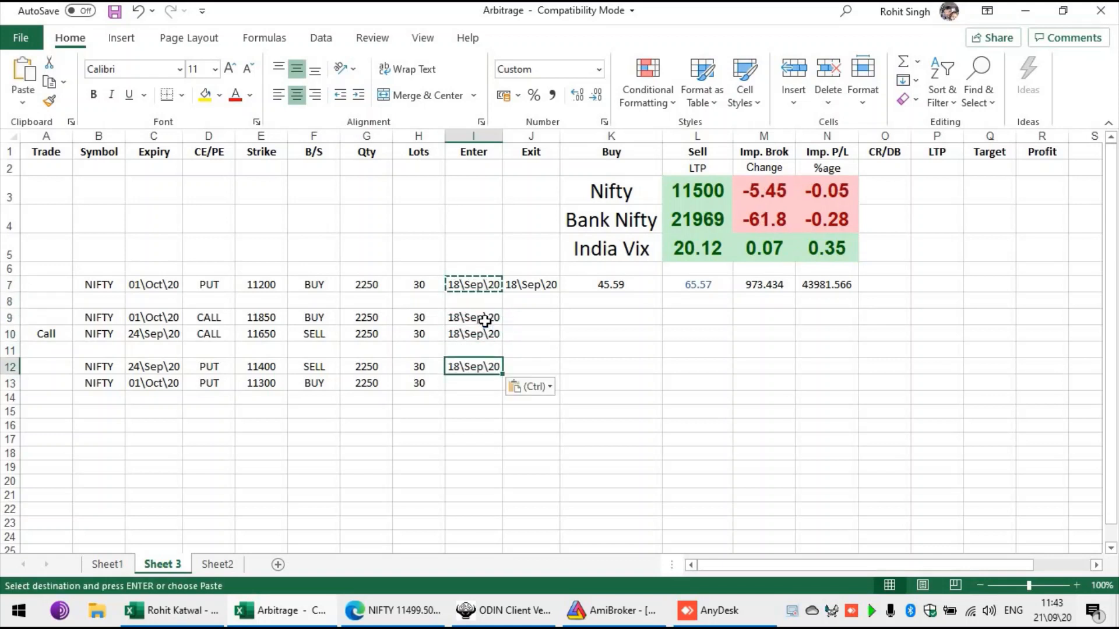
pyautogui.press('Down')
pyautogui.hotkey('ctrl', 'v')
pyautogui.press('Right')
pyautogui.press('Right')
pyautogui.press('Right')
pyautogui.press('Escape')
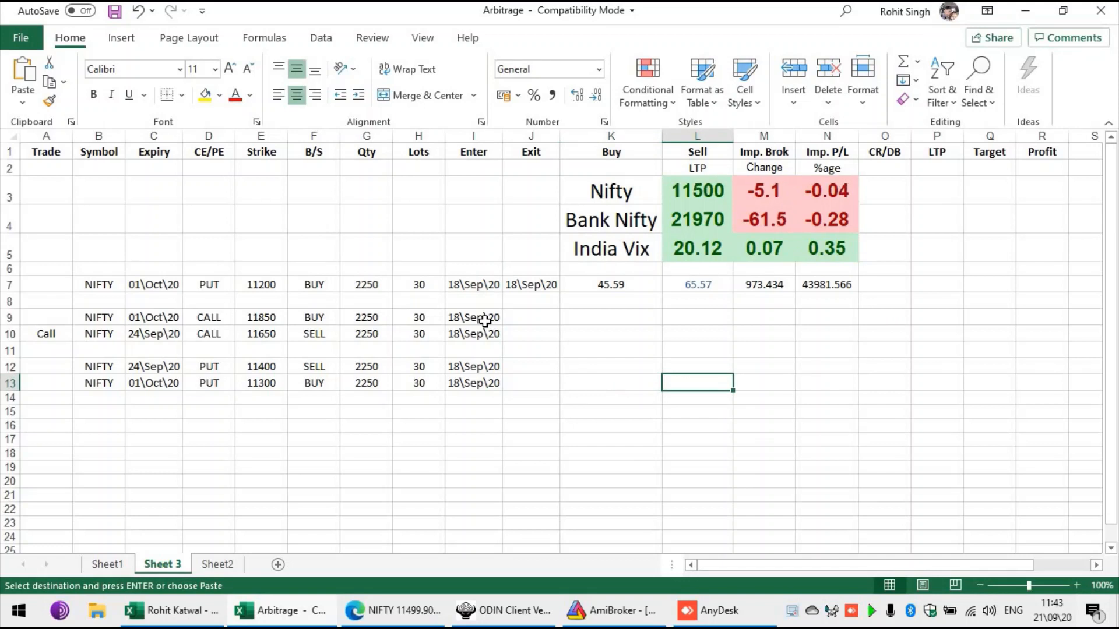
# Switch to the live trades workbook and copy the Buy price of row 16, the NIFTY 11800 CALL trade
pyautogui.press('Left')
pyautogui.press('Up')
pyautogui.press('Up')
pyautogui.press('Up')
pyautogui.press('Up')
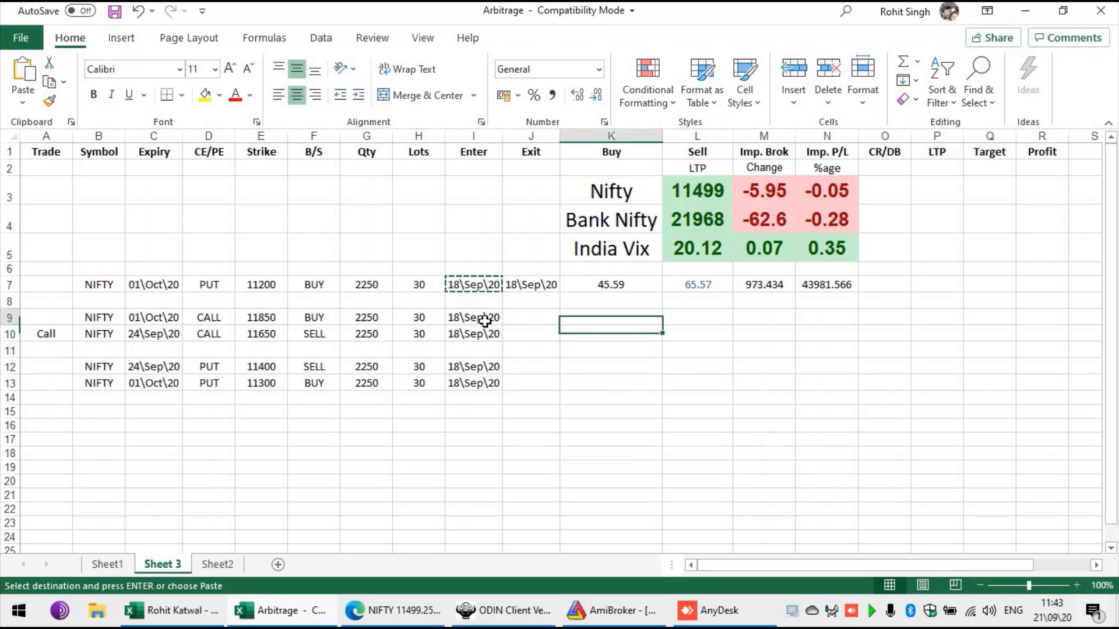
pyautogui.hotkey('alt', 'Tab')
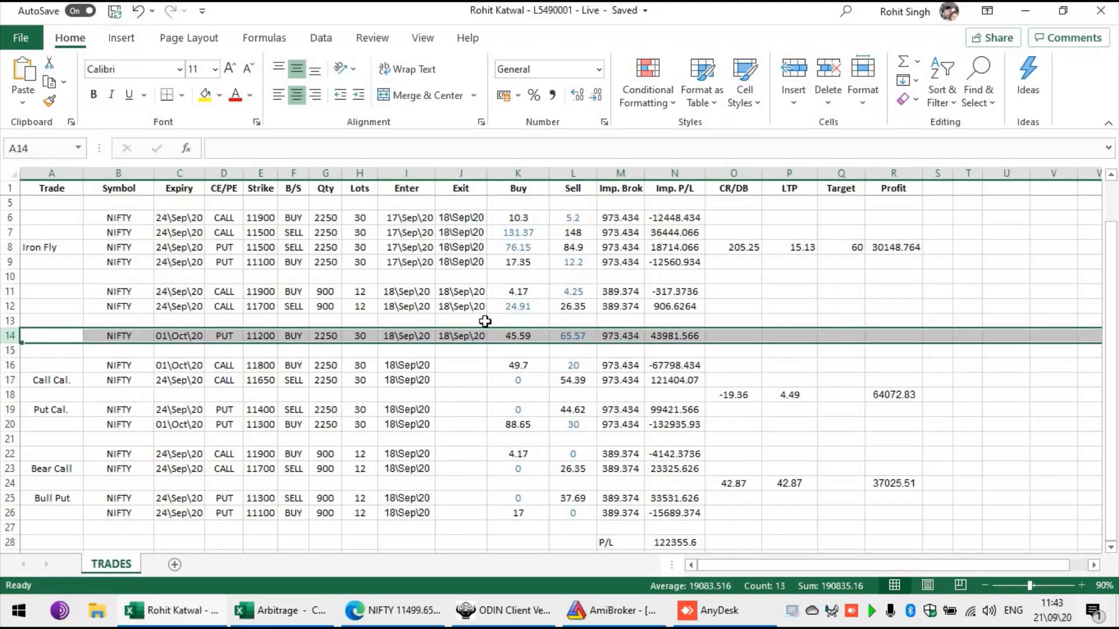
pyautogui.press('Down')
pyautogui.press('Down')
pyautogui.press('Right')
pyautogui.press('Right')
pyautogui.press('Right')
pyautogui.press('Right')
pyautogui.press('Right')
pyautogui.press('Right')
pyautogui.press('Right')
pyautogui.press('Right')
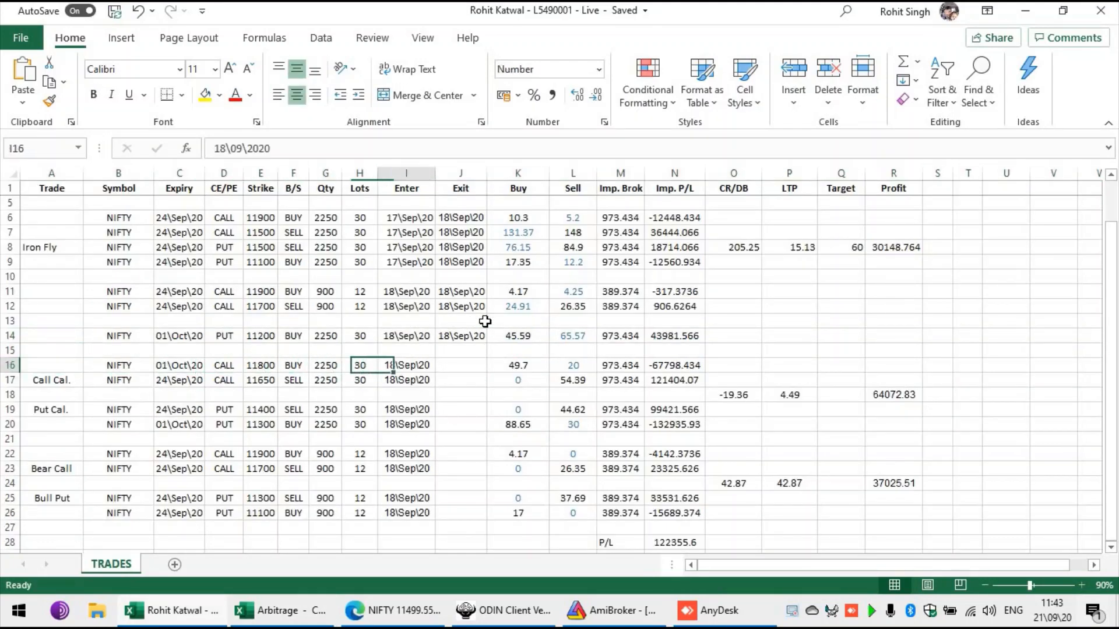
pyautogui.press('Right')
pyautogui.press('Right')
pyautogui.hotkey('ctrl', 'c')
# Return to the Arbitrage workbook, paste the copied Buy price in row 9 and enter 54.39 as the Sell price in row 10
pyautogui.hotkey('alt', 'Tab')
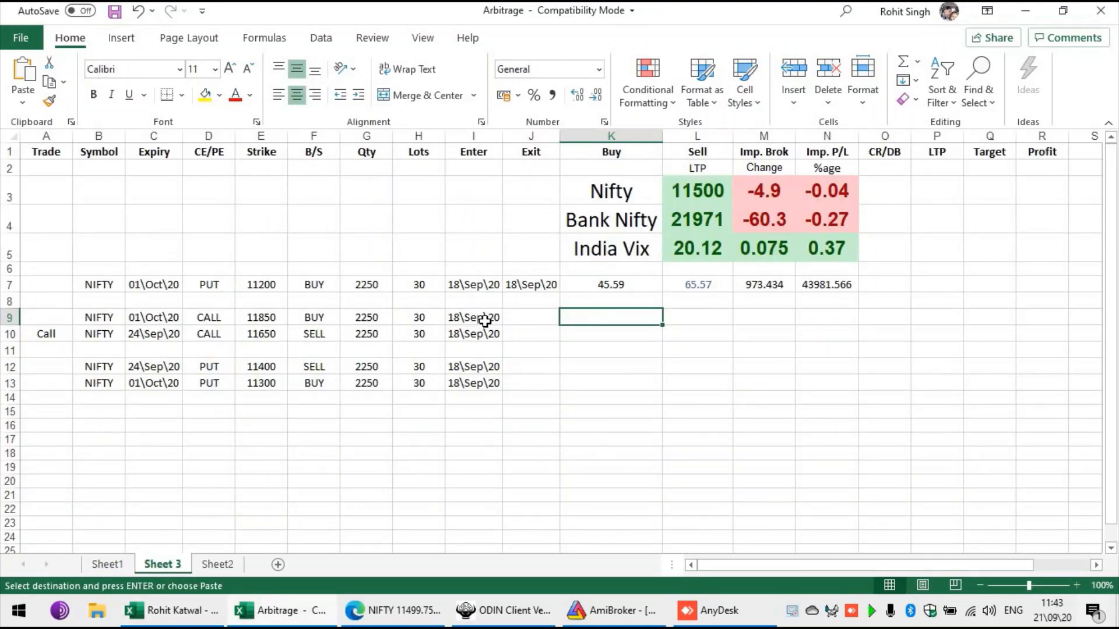
pyautogui.hotkey('ctrl', 'v')
pyautogui.press('Down')
pyautogui.press('Right')
pyautogui.write('54')
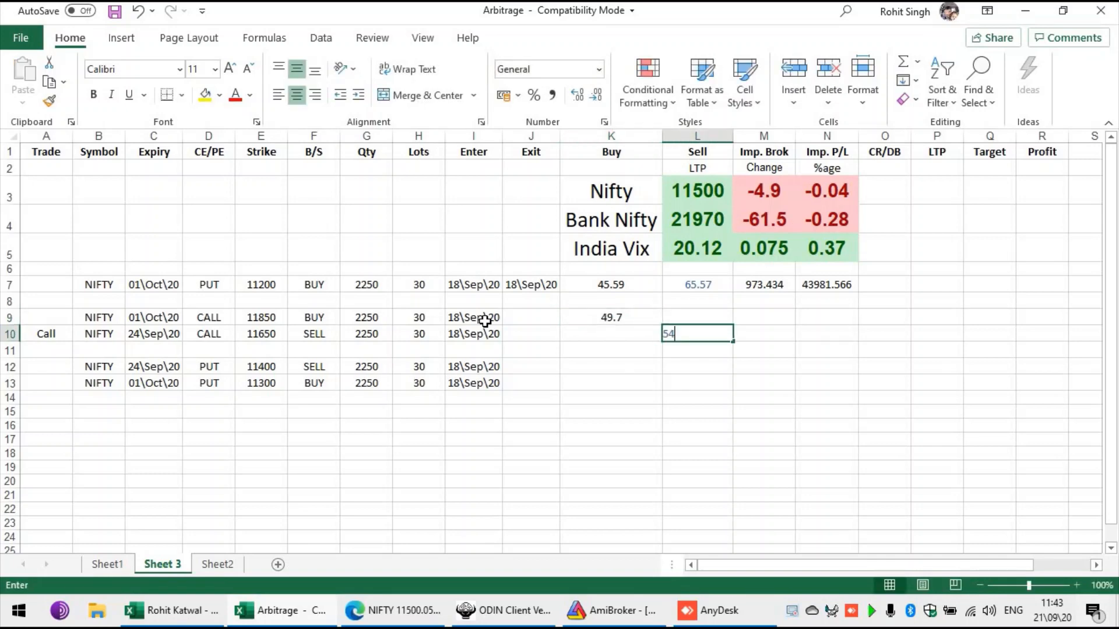
pyautogui.write('.39')
pyautogui.press('Return')
# Consult the live trades workbook and enter 54.39 as the Sell price of the NIFTY 11400 PUT trade in row 12
pyautogui.press('Down')
pyautogui.press('Left')
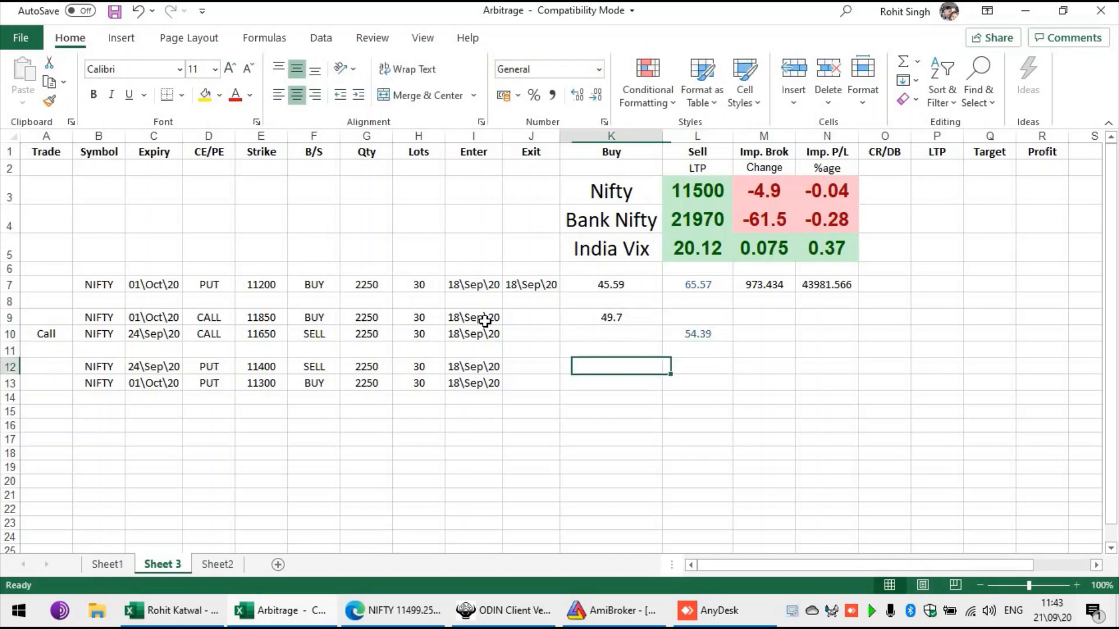
pyautogui.press('Right')
pyautogui.hotkey('alt', 'Tab')
pyautogui.hotkey('alt', 'Tab')
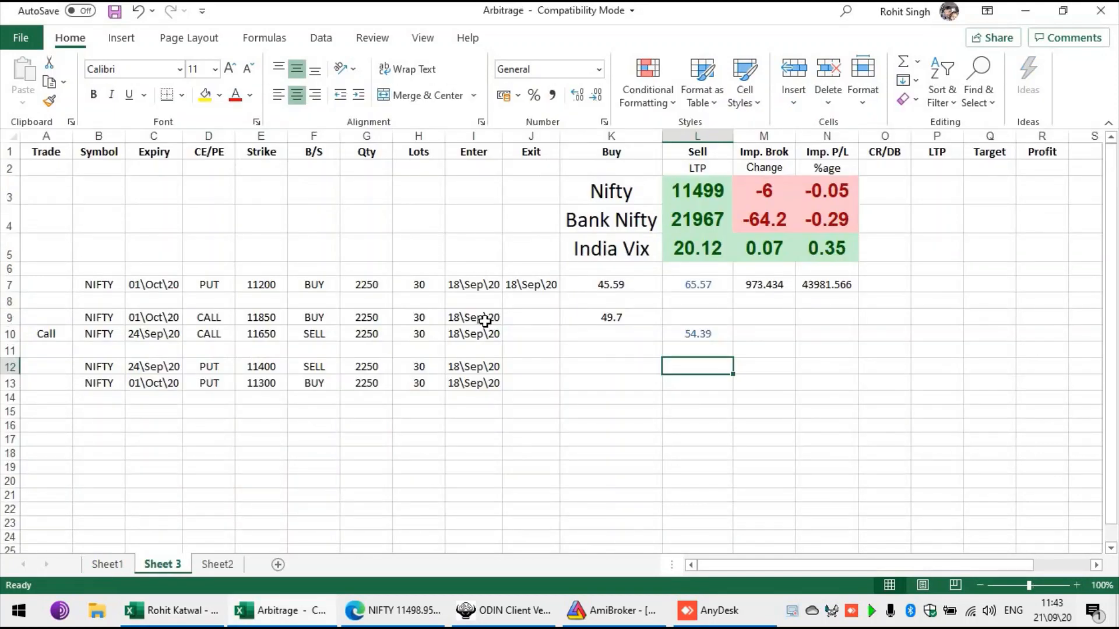
pyautogui.write('54.39')
pyautogui.press('Left')
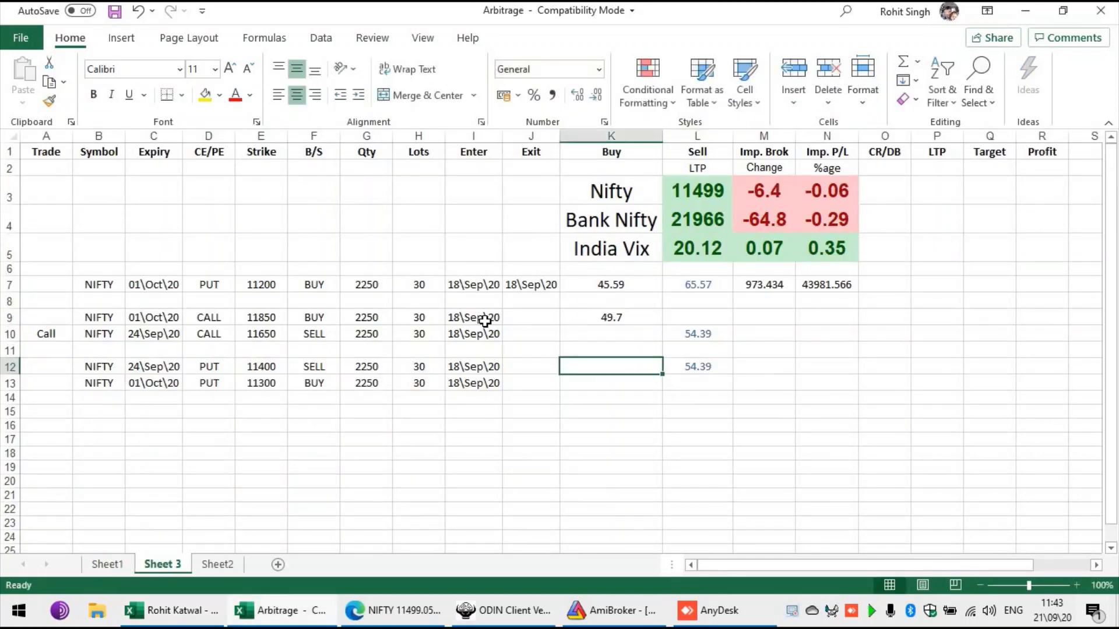
# Look up the NIFTY 11300 PUT trade in the live workbook and enter 88.65 as its Buy price in row 13
pyautogui.press('Down')
pyautogui.hotkey('alt', 'Tab')
pyautogui.hotkey('alt', 'Tab')
pyautogui.write('88.65')
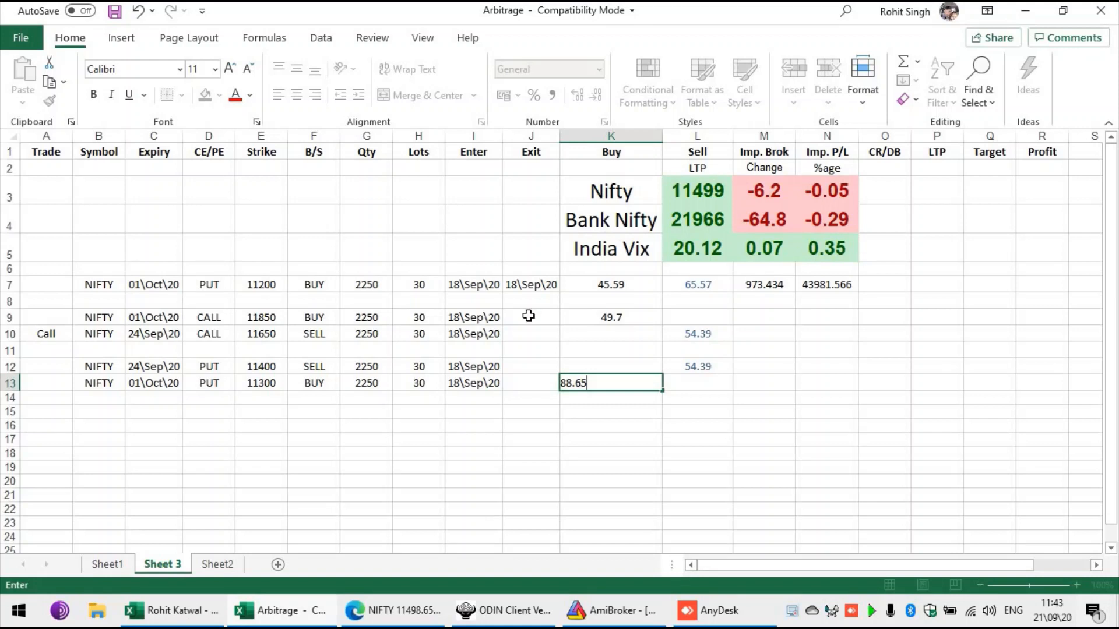
pyautogui.press('Right')
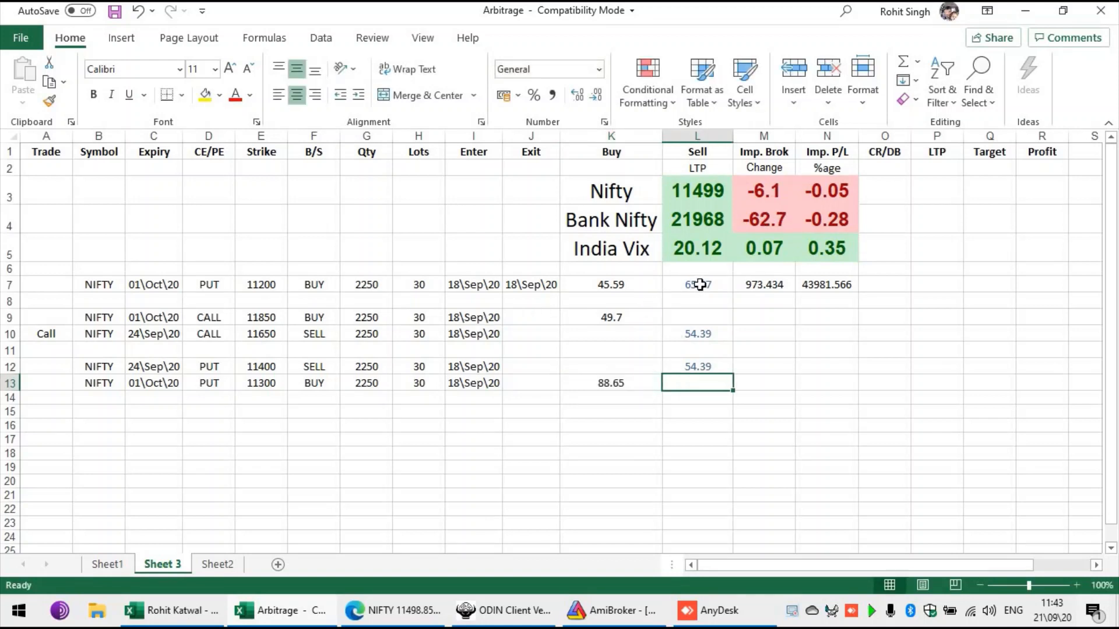
pyautogui.click(696, 286)
pyautogui.click(653, 285)
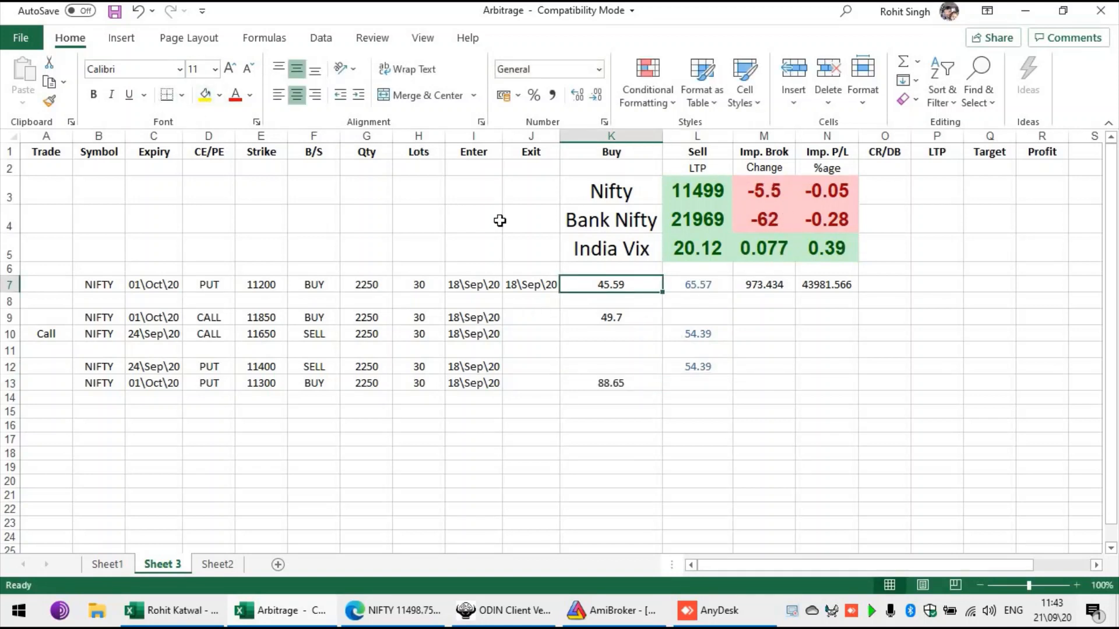
pyautogui.click(693, 285)
pyautogui.click(629, 324)
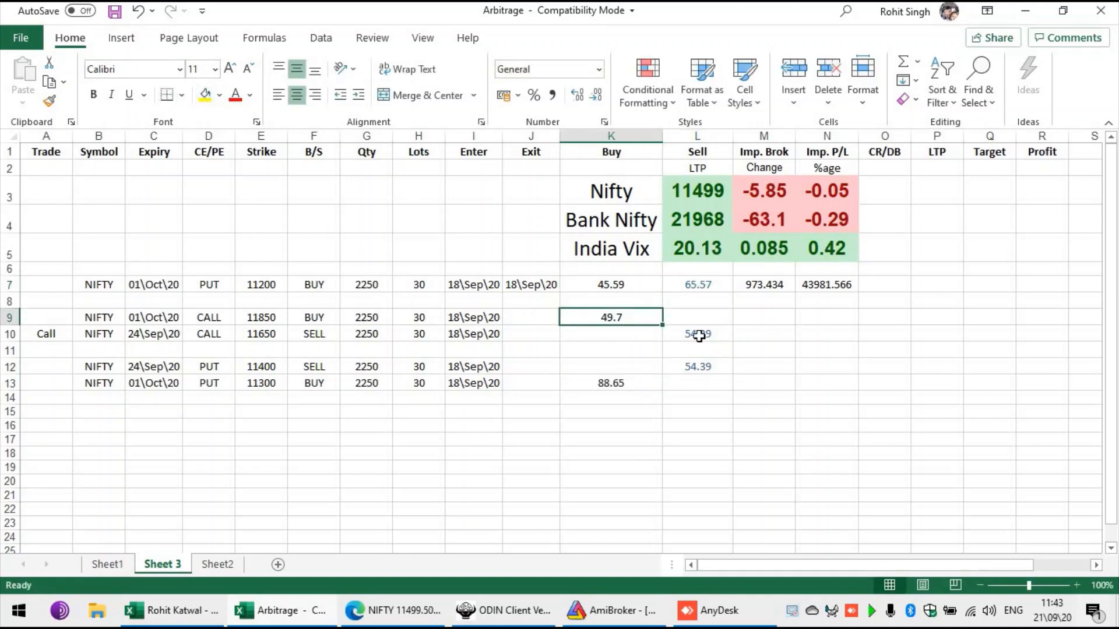
pyautogui.click(686, 297)
# Enter the brokerage formula =11*2*H9*1.4749 in the Imp. Brok cell of row 9
pyautogui.click(747, 321)
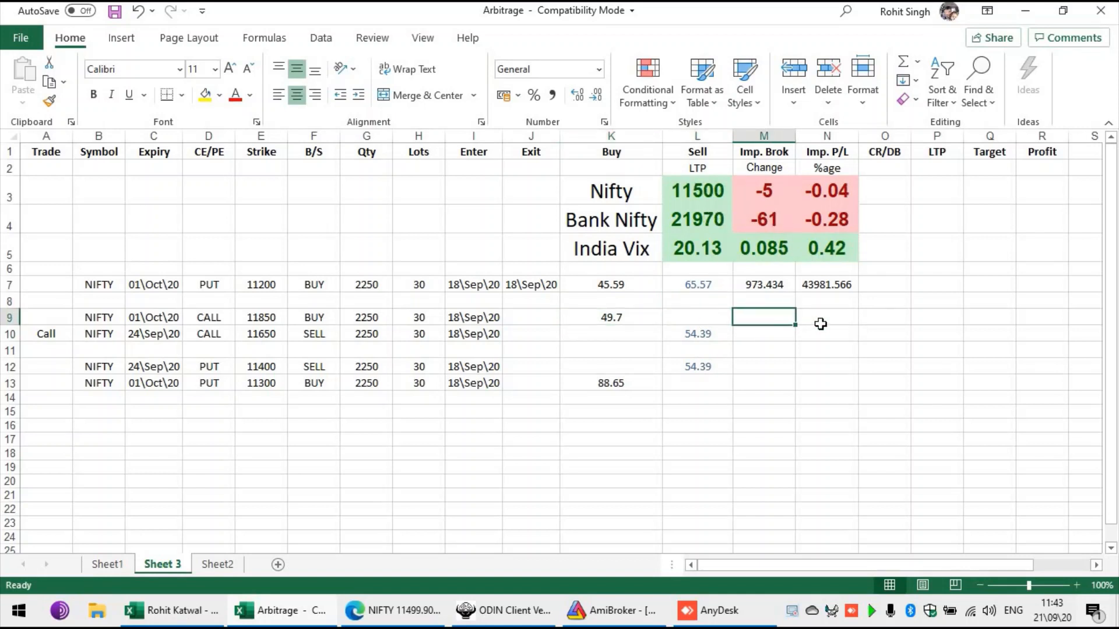
pyautogui.write('=')
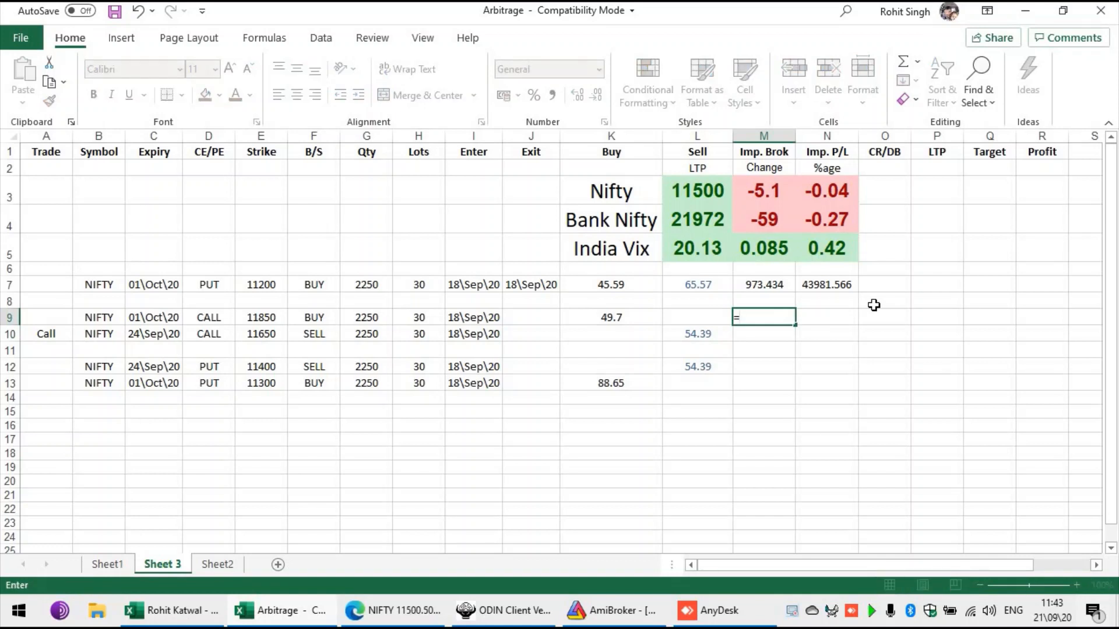
pyautogui.write('1')
pyautogui.write('*')
pyautogui.press('Left')
pyautogui.press('Left')
pyautogui.press('Left')
pyautogui.press('Left')
pyautogui.press('Left')
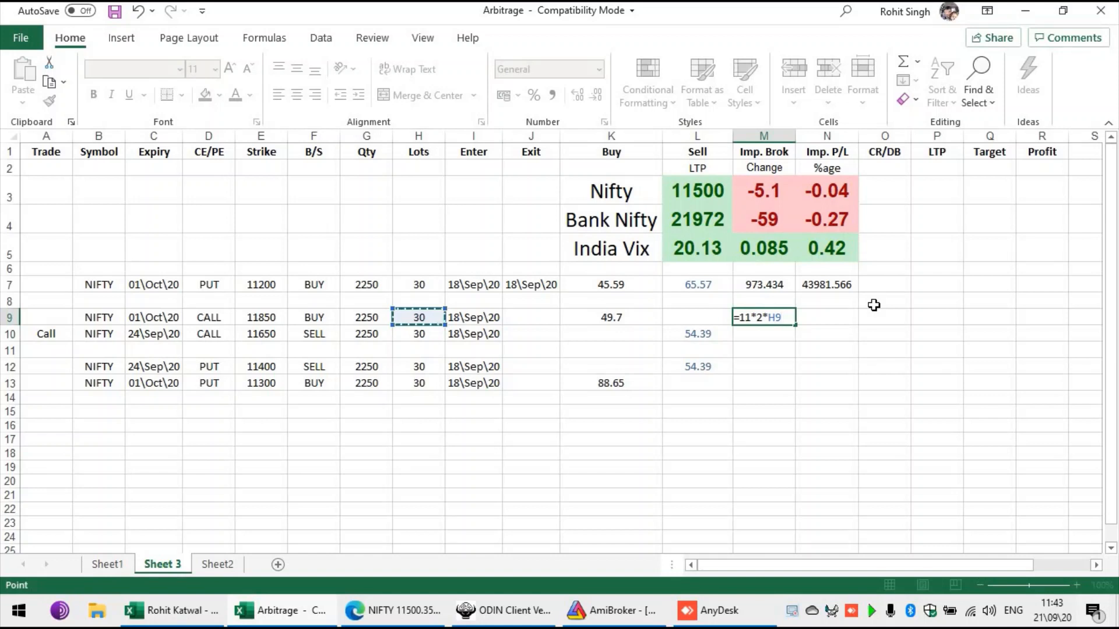
pyautogui.write('*')
pyautogui.write('.4749')
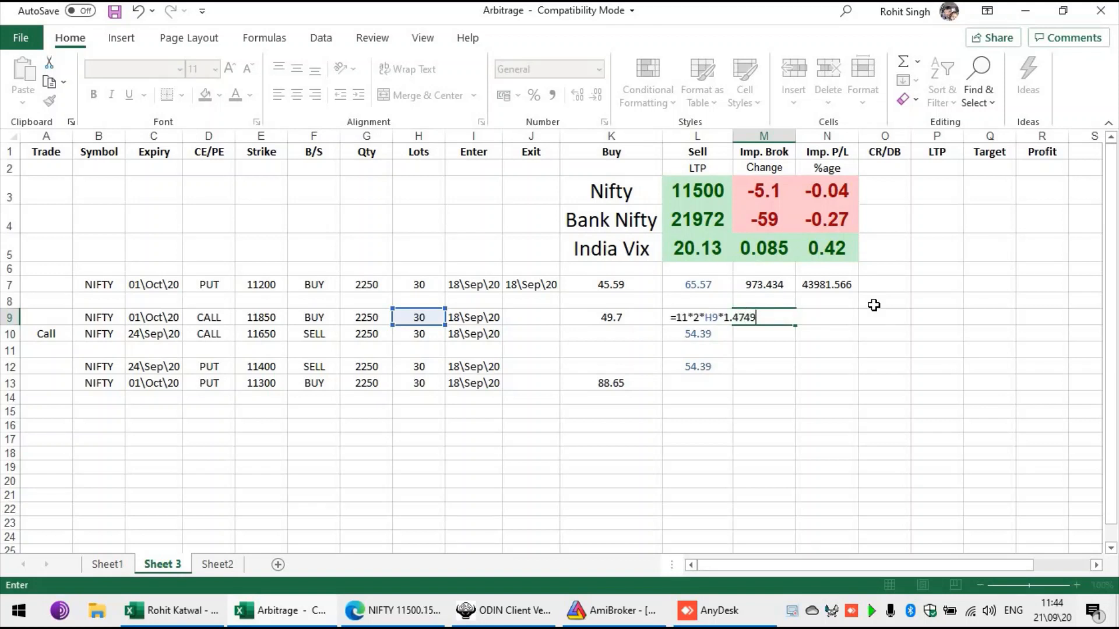
pyautogui.press('Return')
# Copy the Imp. Brok formula from row 9 to trade rows 10, 12 and 13
pyautogui.press('Up')
pyautogui.hotkey('ctrl', 'c')
pyautogui.press('Down')
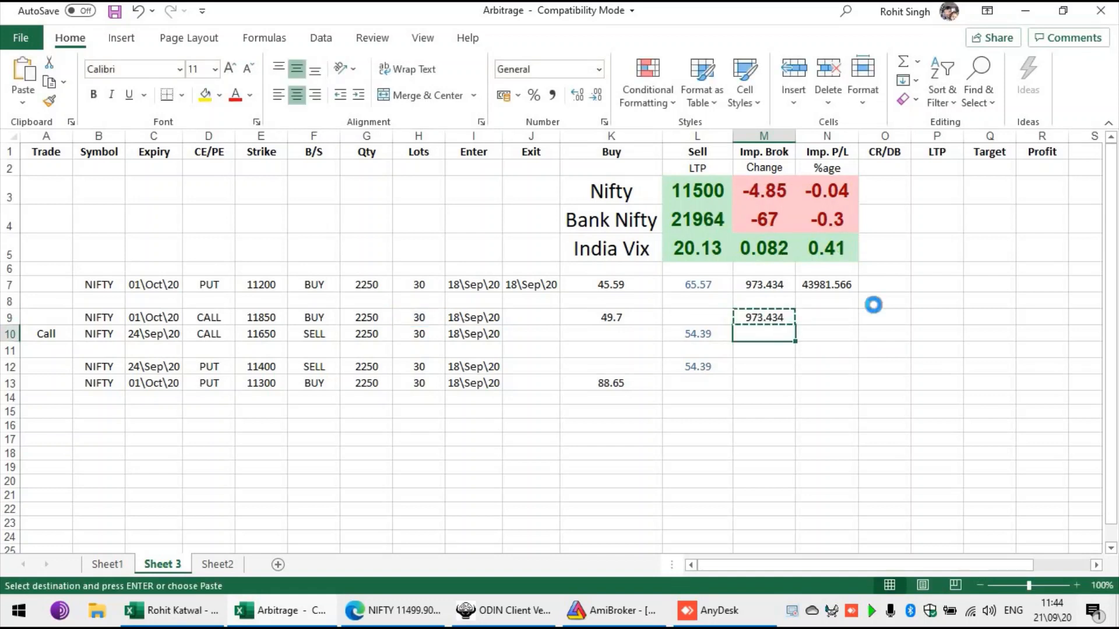
pyautogui.hotkey('ctrl', 'v')
pyautogui.press('Down')
pyautogui.press('Down')
pyautogui.hotkey('ctrl', 'v')
pyautogui.press('Down')
pyautogui.hotkey('ctrl', 'v')
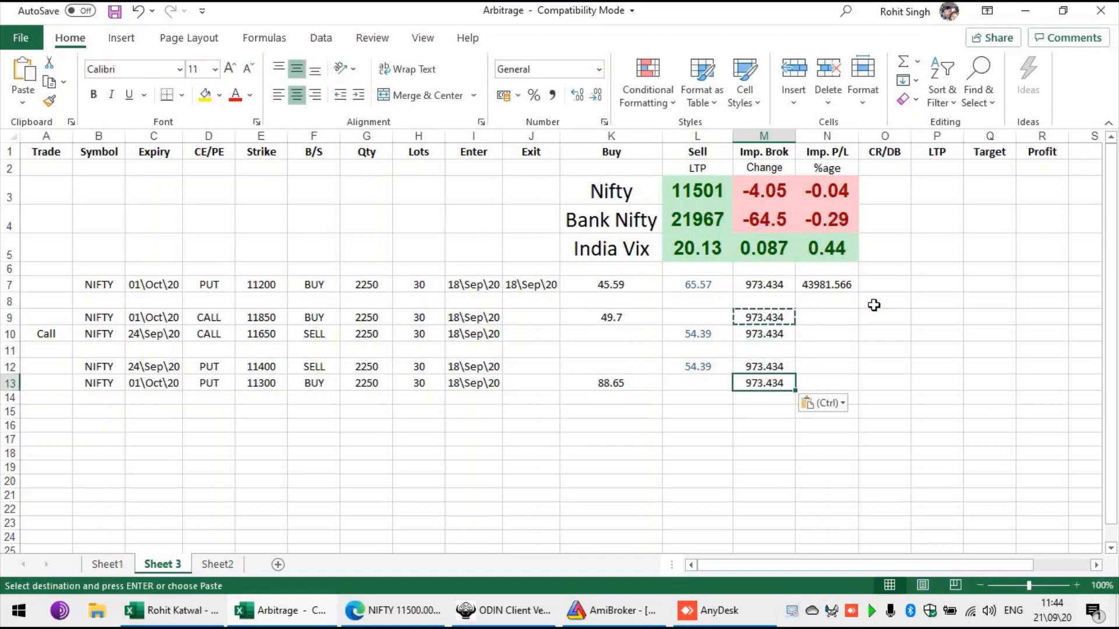
pyautogui.press('Escape')
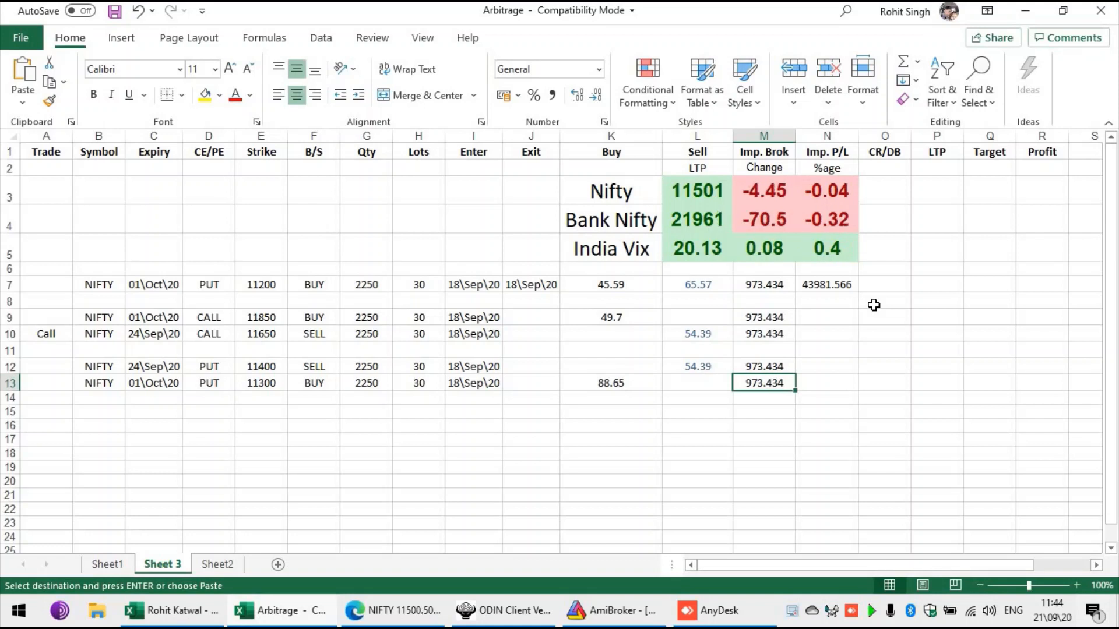
# Enter the formula =(L9-K9)*G9 in the Imp. P/L cell of row 9
pyautogui.press('Right')
pyautogui.press('Up')
pyautogui.press('Up')
pyautogui.press('Up')
pyautogui.press('Up')
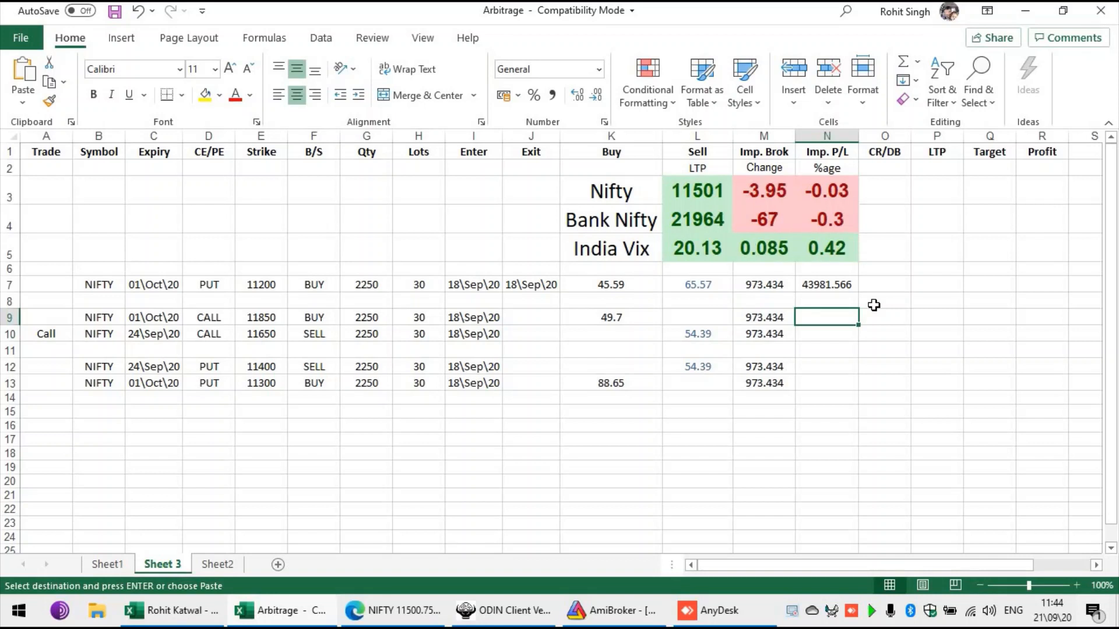
pyautogui.write('=(')
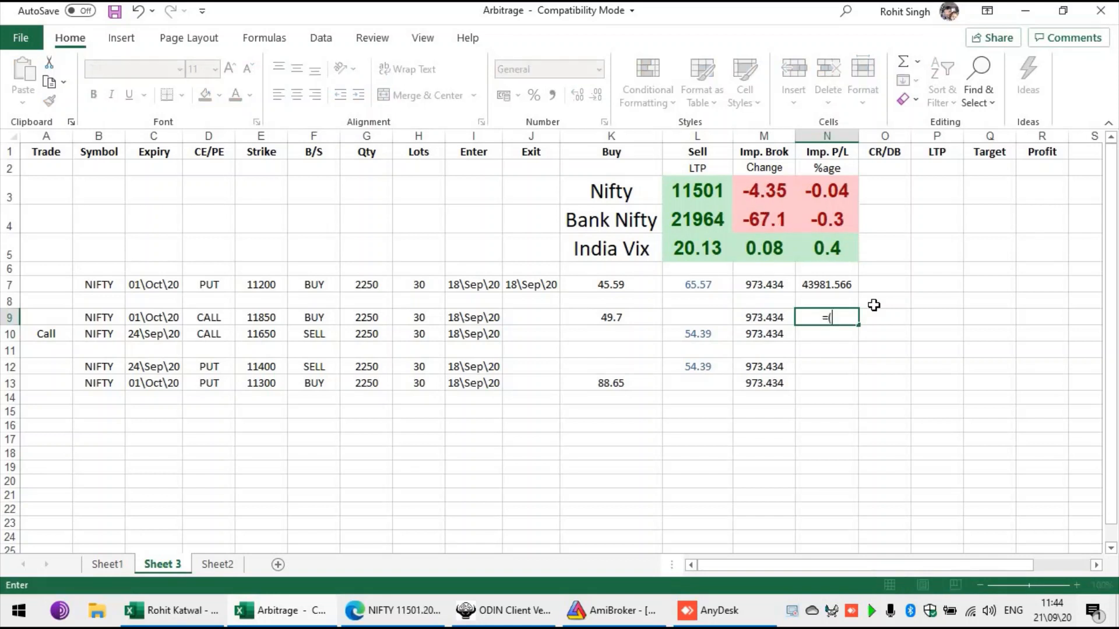
pyautogui.press('Left')
pyautogui.press('Left')
pyautogui.write('-')
pyautogui.press('Left')
pyautogui.press('Left')
pyautogui.press('Left')
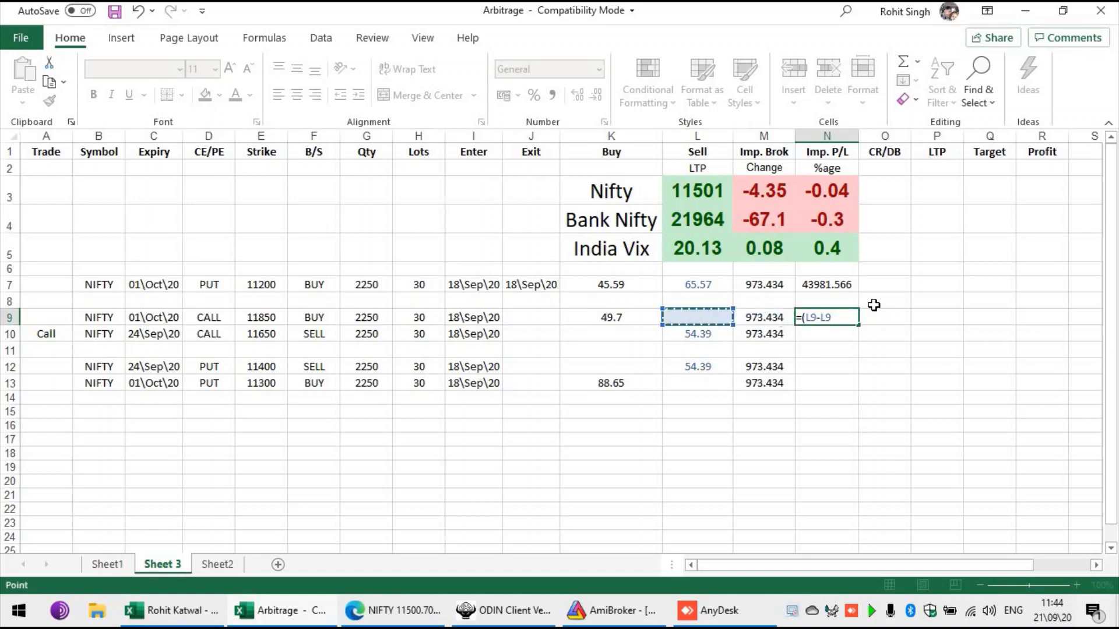
pyautogui.write(')*')
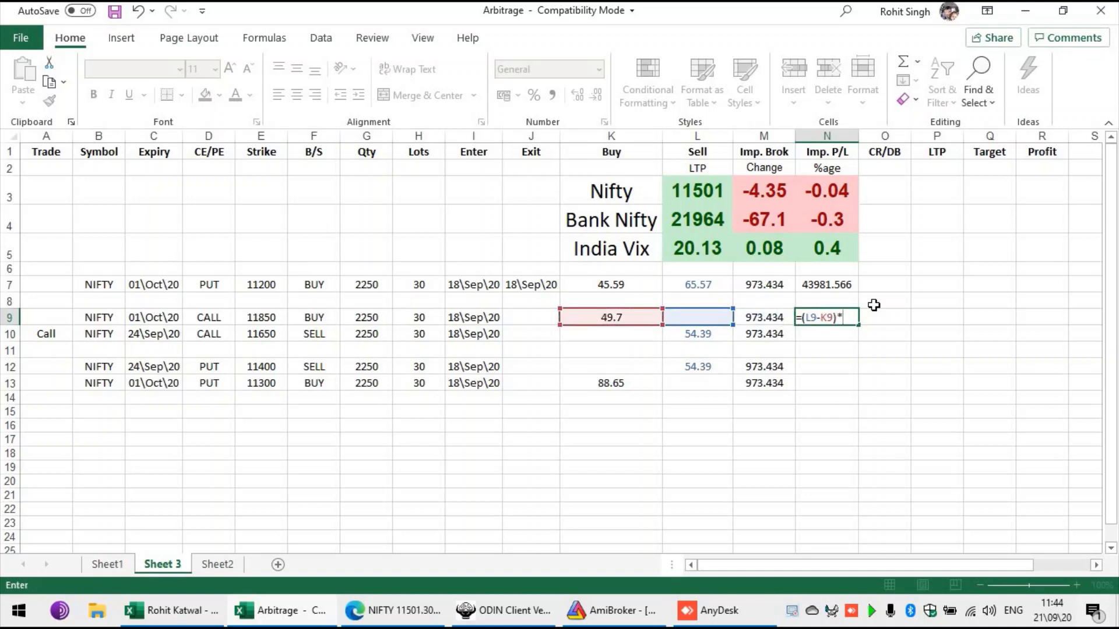
pyautogui.press('Left')
pyautogui.press('Left')
pyautogui.press('Left')
pyautogui.press('Left')
pyautogui.press('Left')
pyautogui.press('Right')
pyautogui.press('Right')
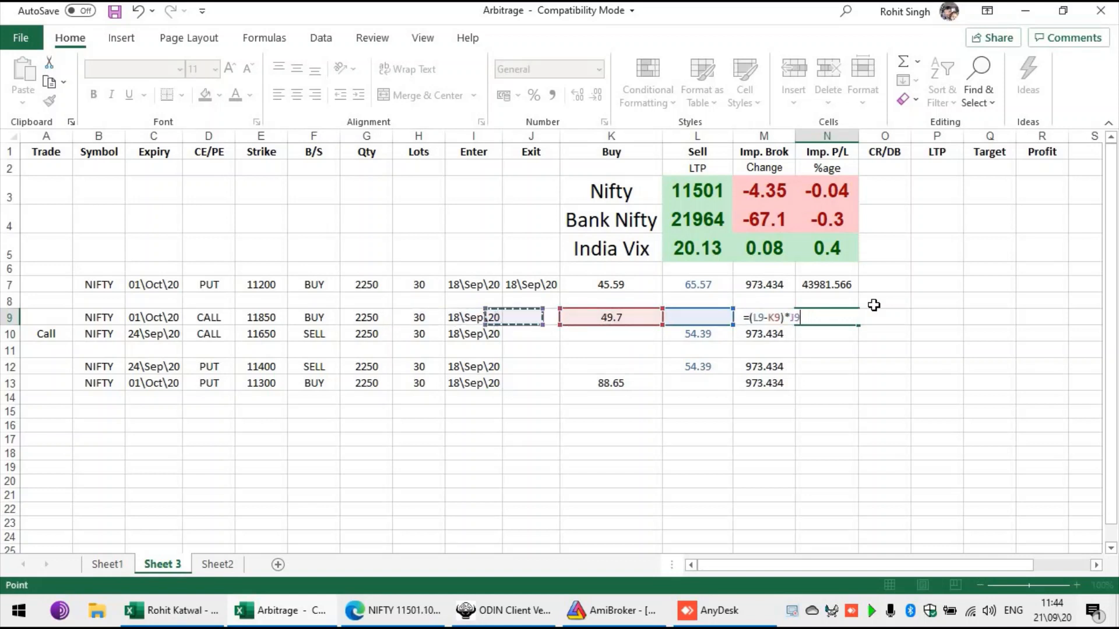
pyautogui.press('Left')
pyautogui.press('Left')
pyautogui.press('Left')
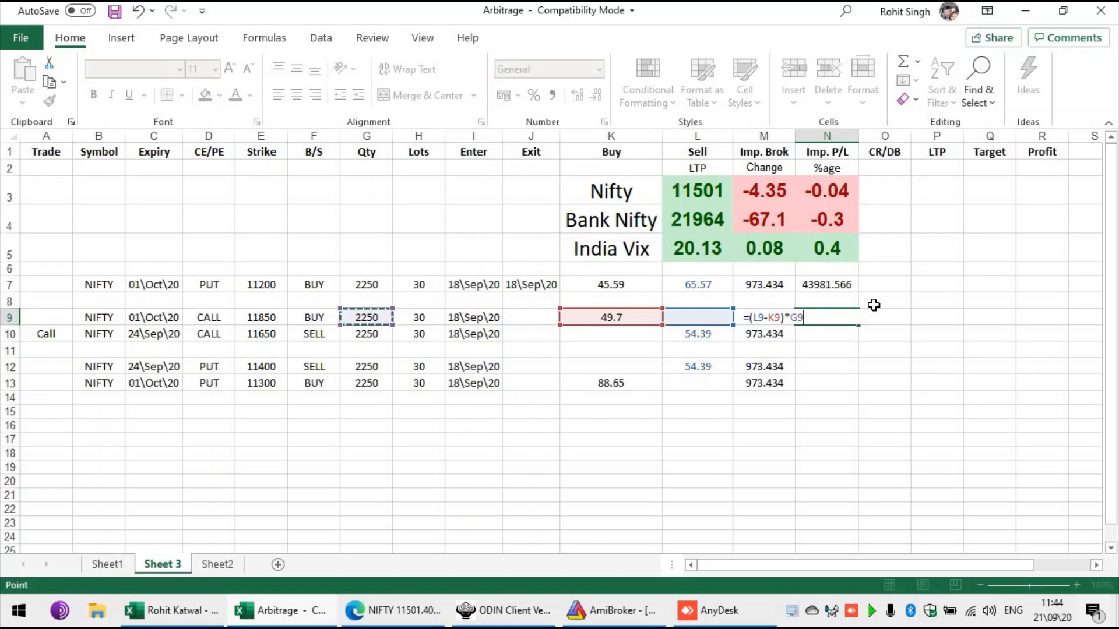
pyautogui.write(')')
pyautogui.press('Return')
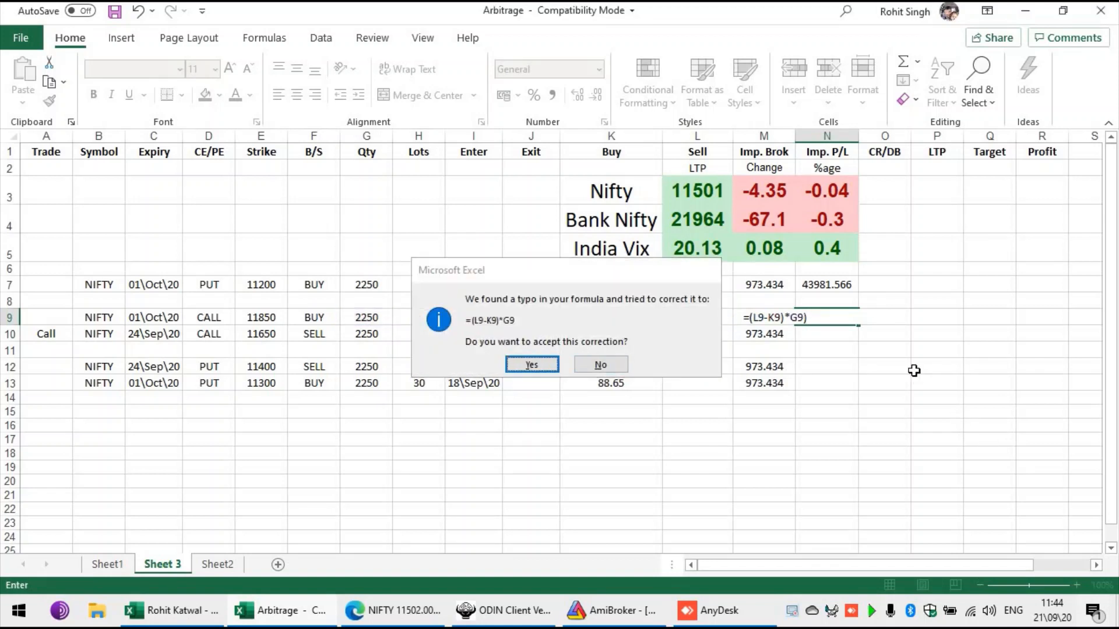
pyautogui.press('Return')
# Edit the Imp. P/L formula in row 9 to deduct brokerage, making it =((L9-K9)*G9)-M9
pyautogui.press('F2')
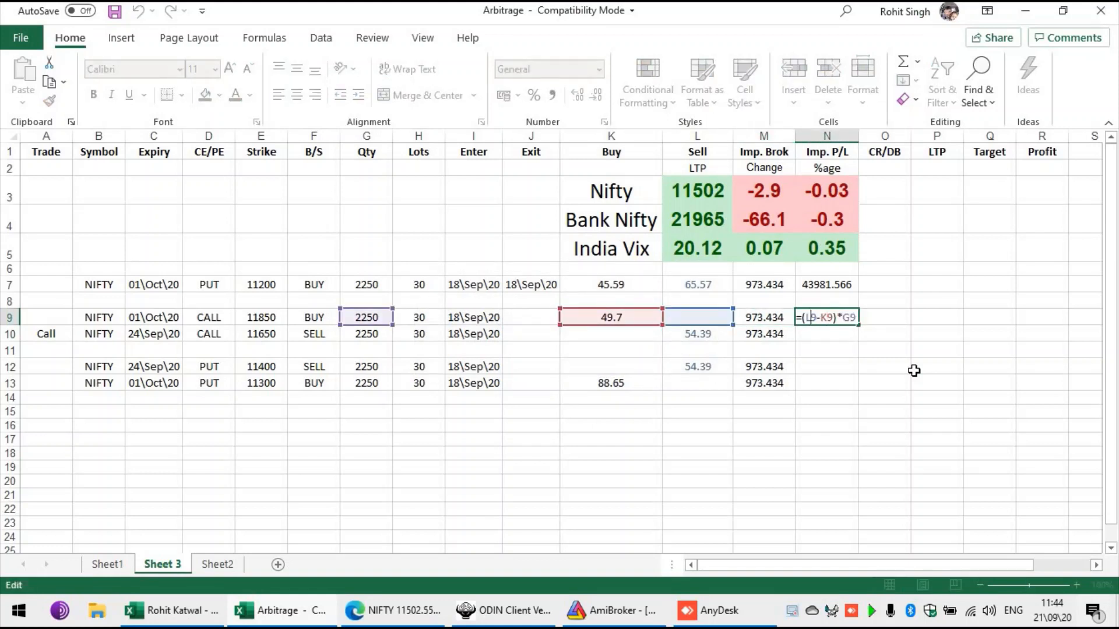
pyautogui.press('Left')
pyautogui.press('Left')
pyautogui.write('(')
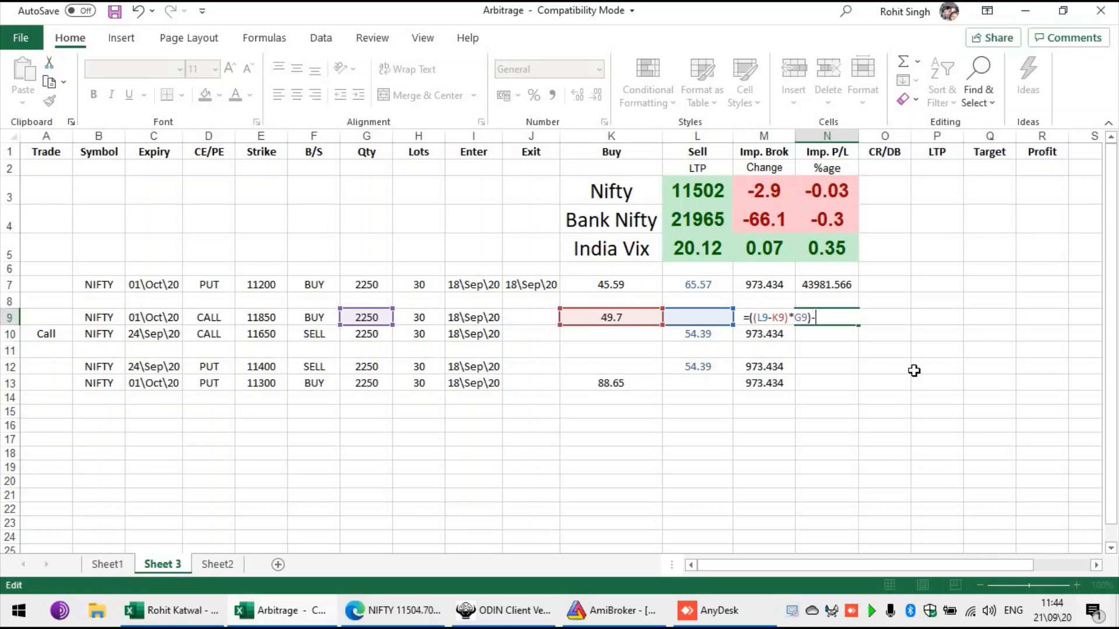
pyautogui.write(')-M')
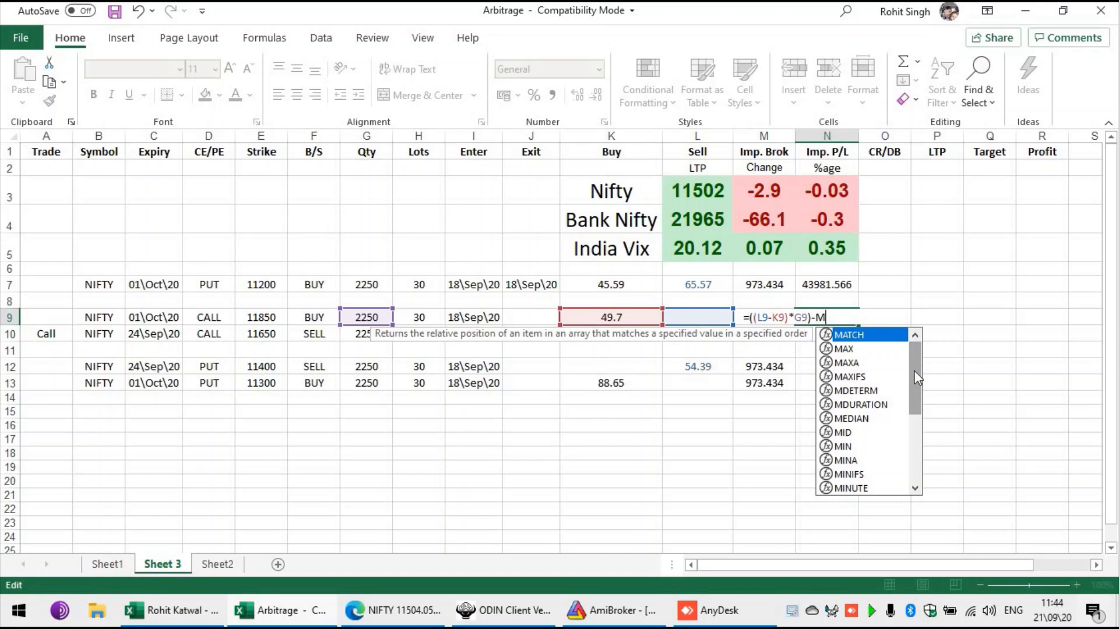
pyautogui.write('9')
pyautogui.press('Return')
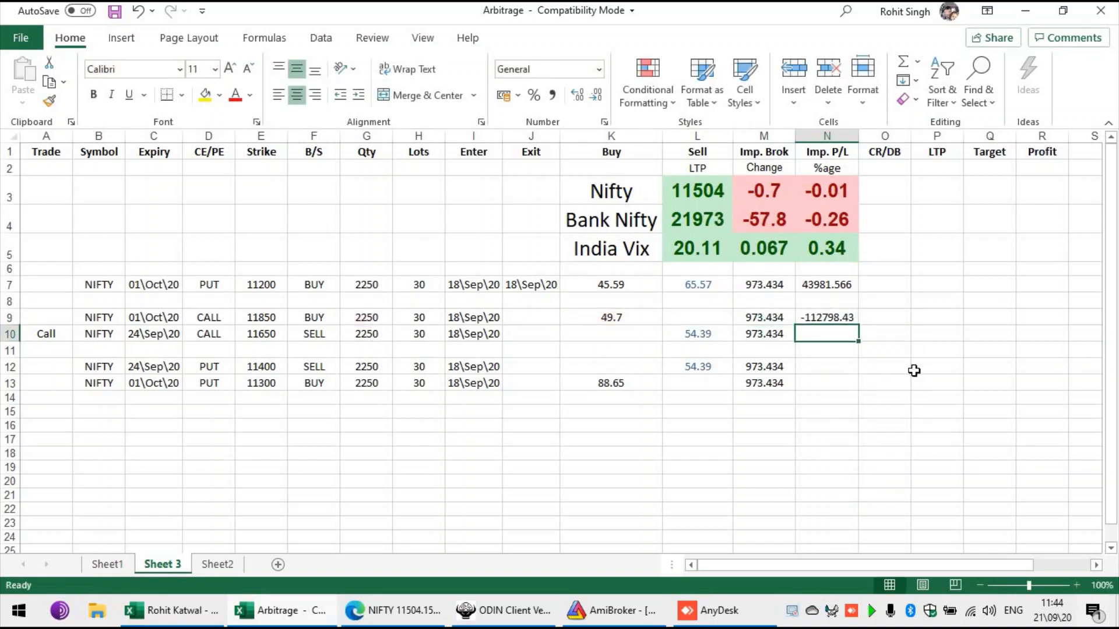
# Copy the Imp. P/L formula from row 9 to trade rows 10, 12 and 13
pyautogui.press('Up')
pyautogui.hotkey('ctrl', 'c')
pyautogui.press('Down')
pyautogui.hotkey('ctrl', 'v')
pyautogui.press('Down')
pyautogui.press('Down')
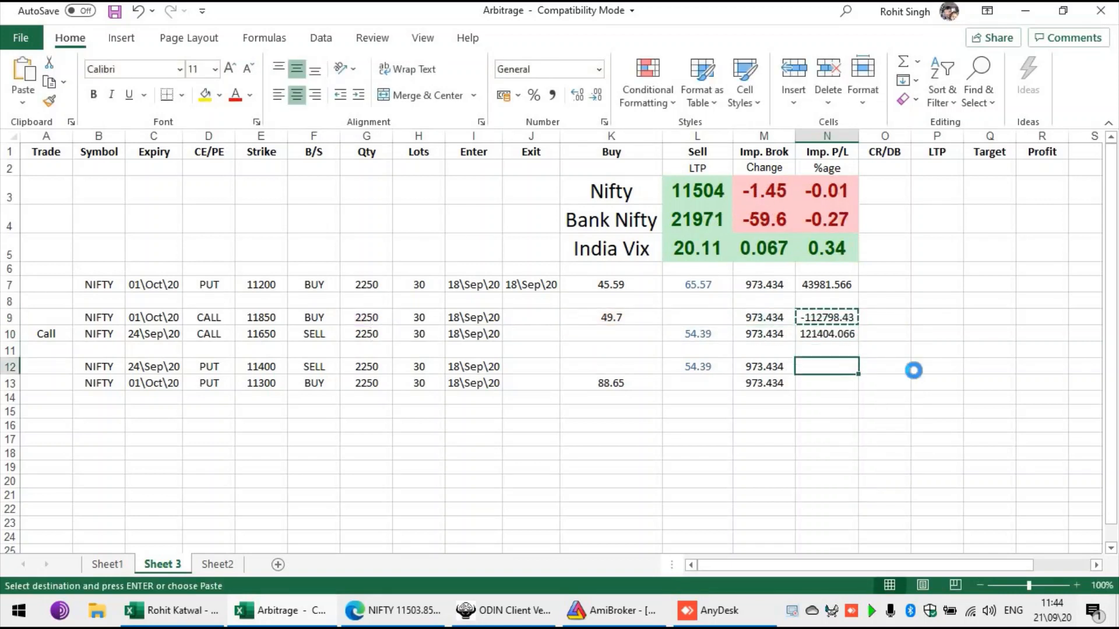
pyautogui.hotkey('ctrl', 'v')
pyautogui.press('Down')
pyautogui.hotkey('ctrl', 'v')
pyautogui.press('Up')
pyautogui.press('Up')
pyautogui.press('Up')
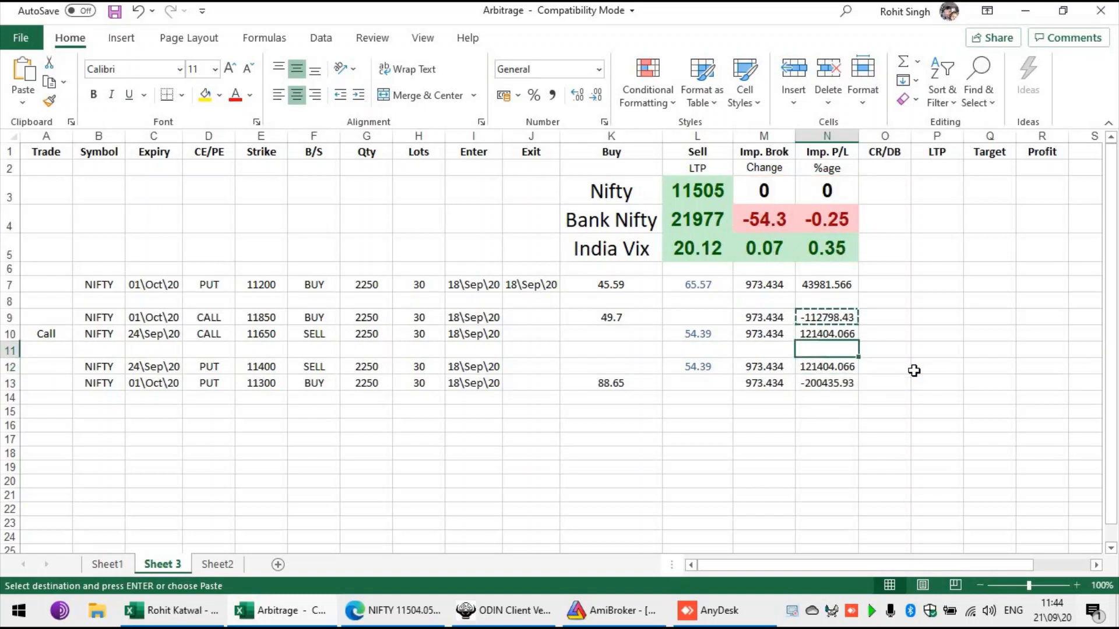
pyautogui.press('Up')
pyautogui.hotkey('ctrl', 'c')
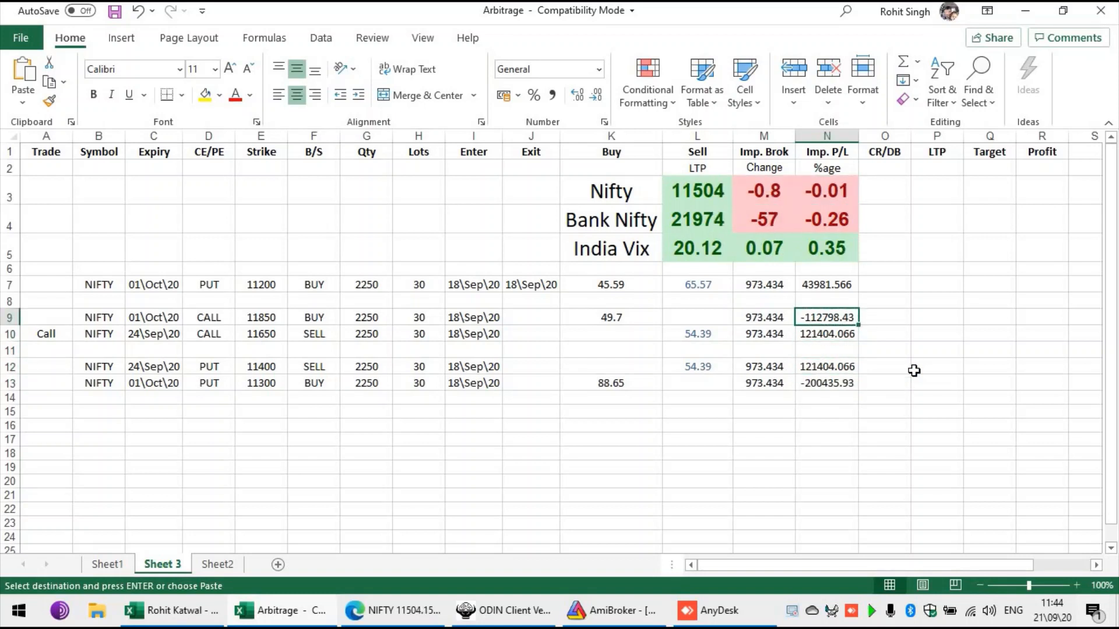
pyautogui.press('Down')
pyautogui.press('Down')
pyautogui.press('Up')
pyautogui.press('Up')
pyautogui.press('Down')
pyautogui.press('Down')
pyautogui.press('Down')
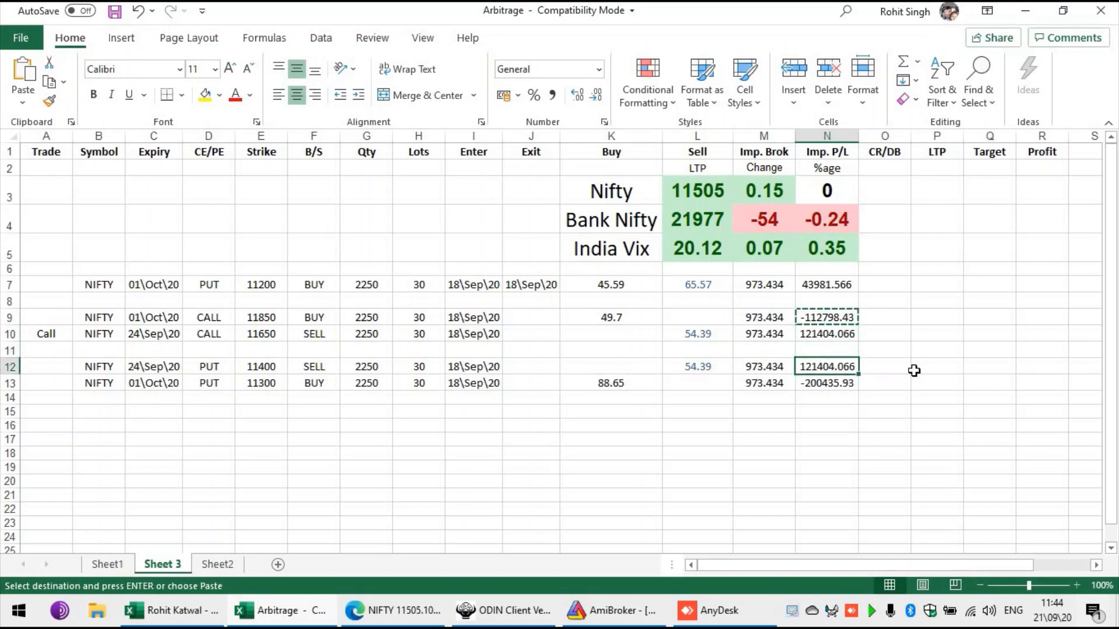
pyautogui.press('Up')
pyautogui.press('Down')
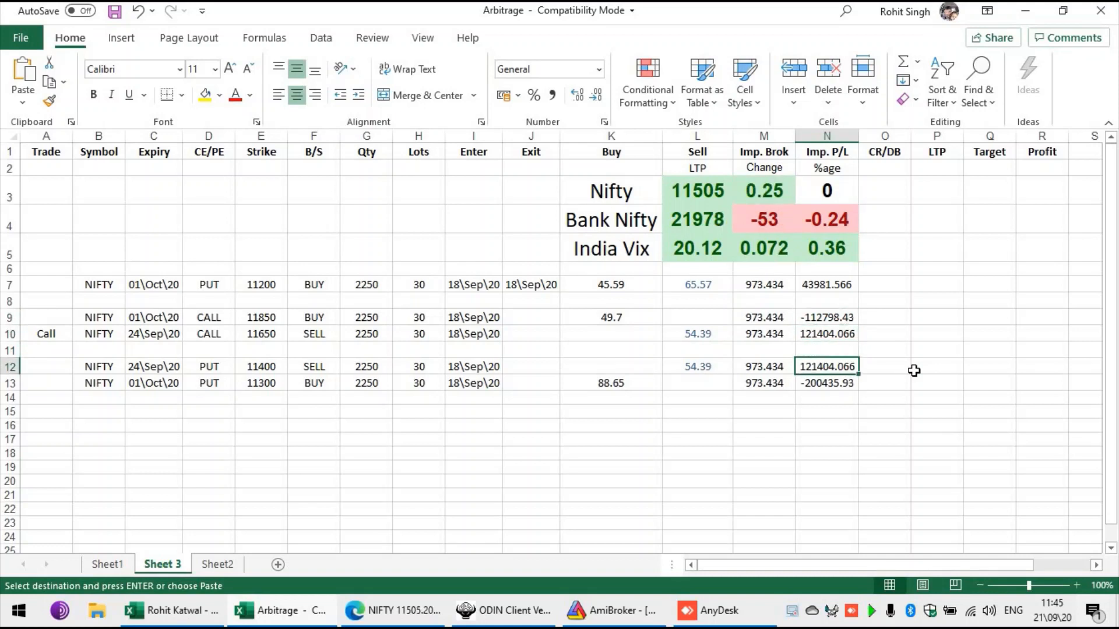
pyautogui.press('Up')
pyautogui.press('Up')
pyautogui.press('Up')
pyautogui.press('Down')
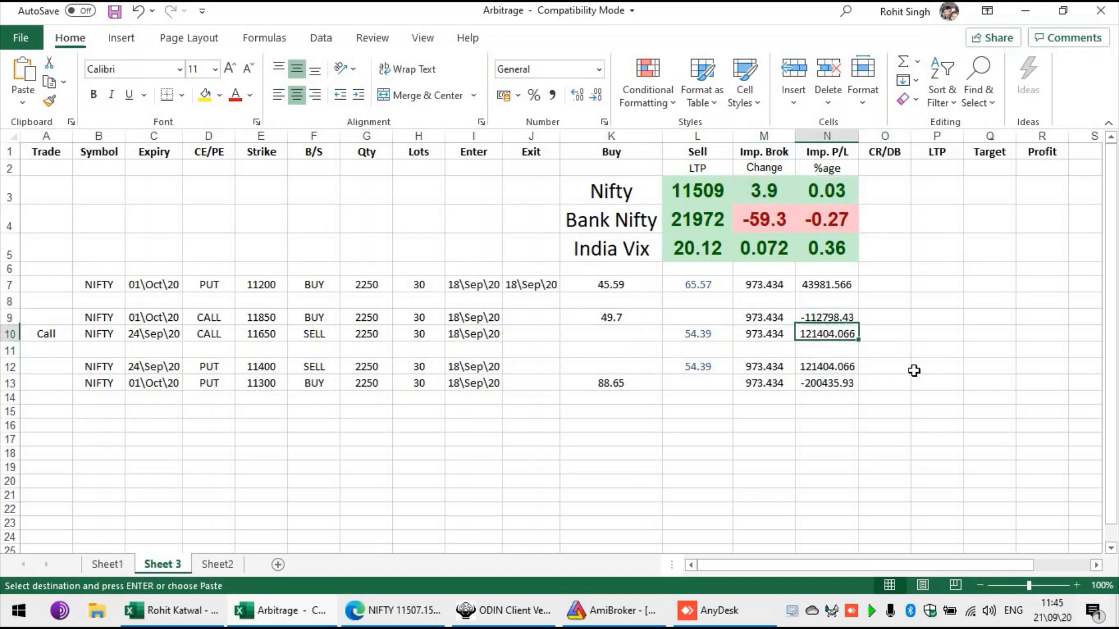
# Enter the net premium formula =L10+L12-K9-K13 in the CR/DB cell of row 11
pyautogui.press('Right')
pyautogui.press('Down')
pyautogui.press('Down')
pyautogui.press('Up')
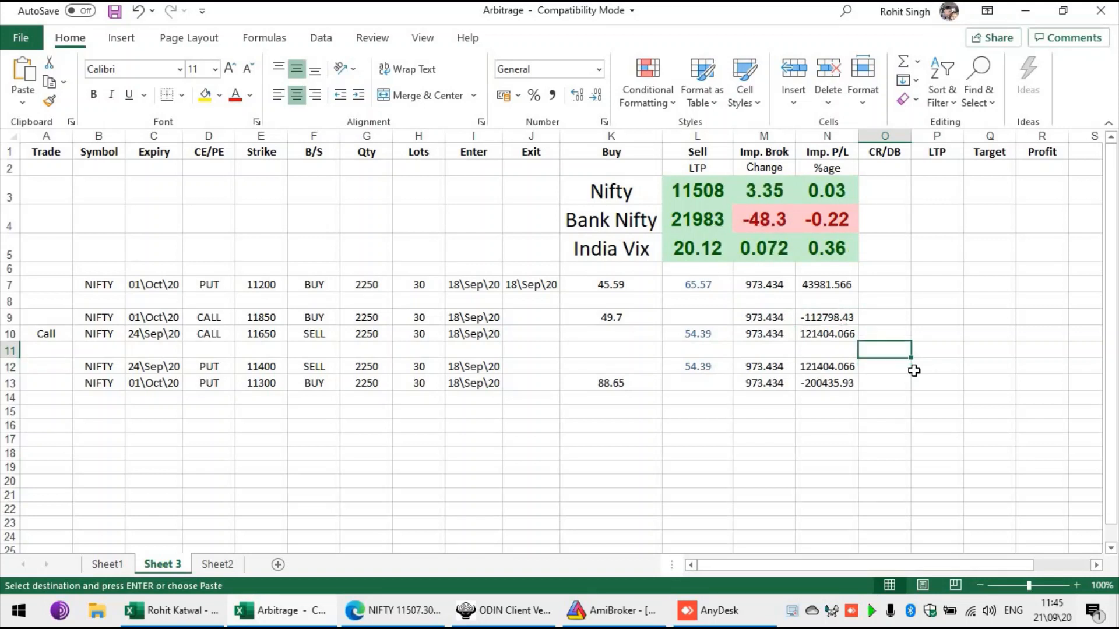
pyautogui.write('=')
pyautogui.press('Up')
pyautogui.press('Left')
pyautogui.press('Left')
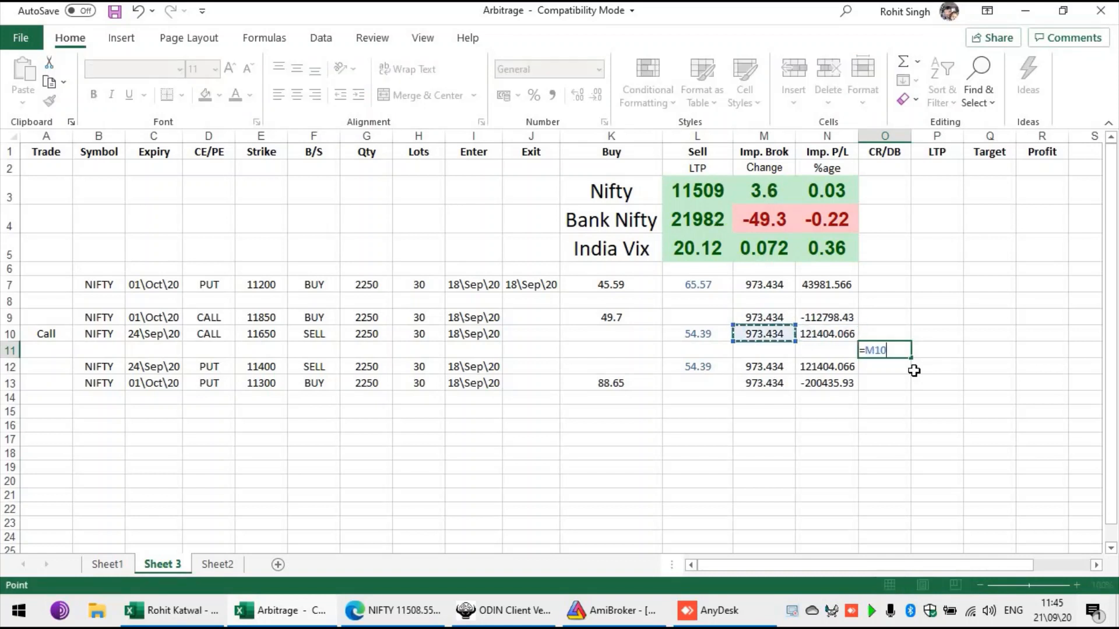
pyautogui.press('Left')
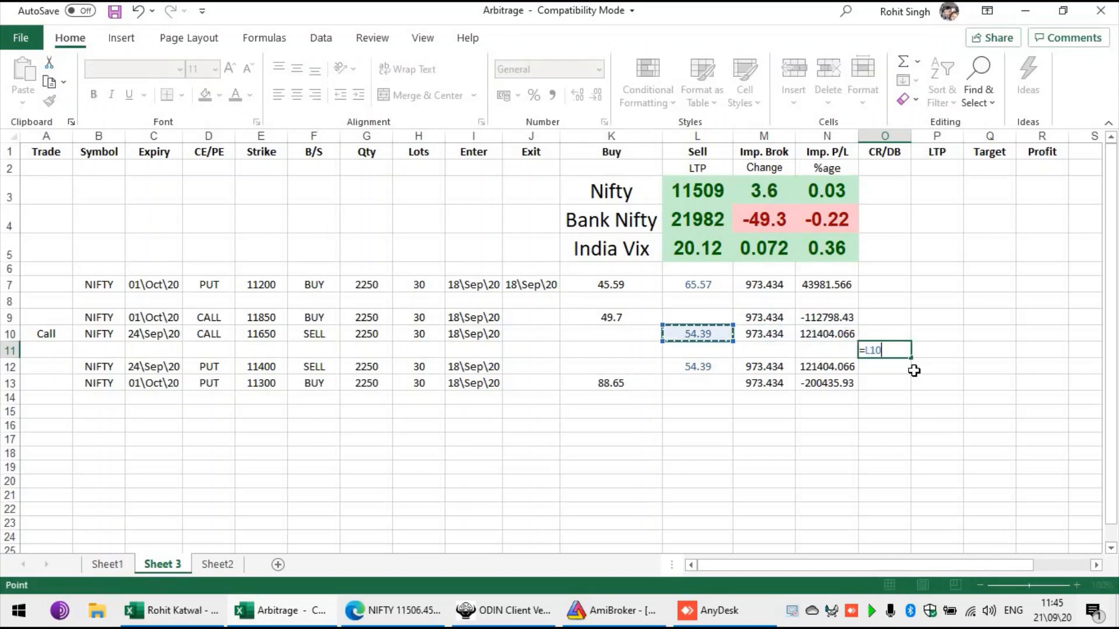
pyautogui.write('+')
pyautogui.press('Left')
pyautogui.press('Left')
pyautogui.press('Left')
pyautogui.press('Down')
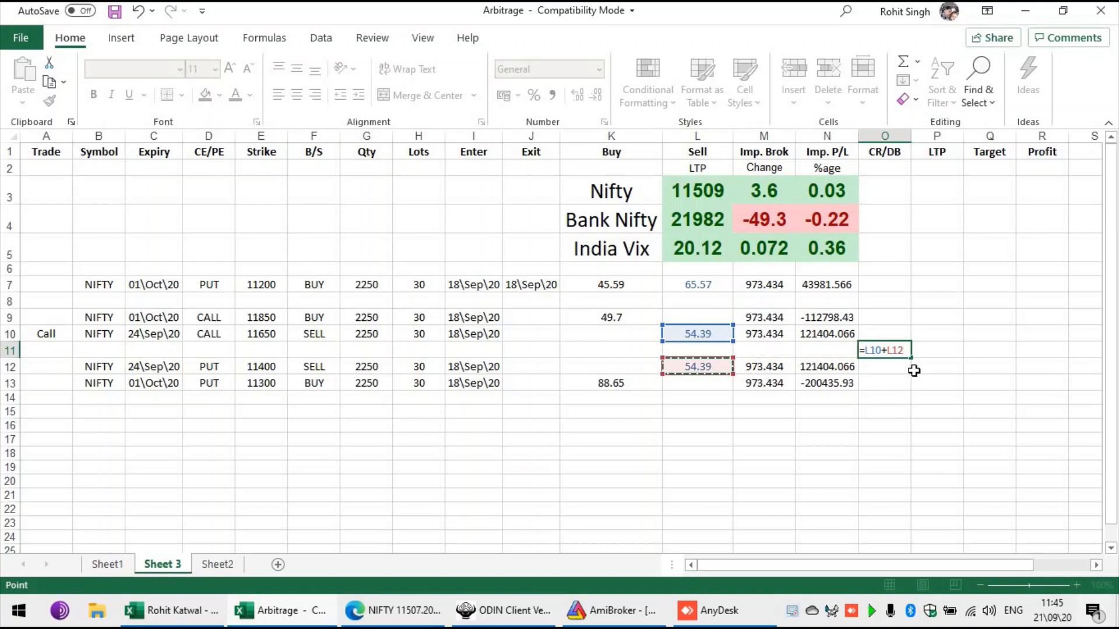
pyautogui.write('+')
pyautogui.press('Left')
pyautogui.press('Up')
pyautogui.press('Left')
pyautogui.press('Up')
pyautogui.press('Left')
pyautogui.press('Left')
pyautogui.press('Left')
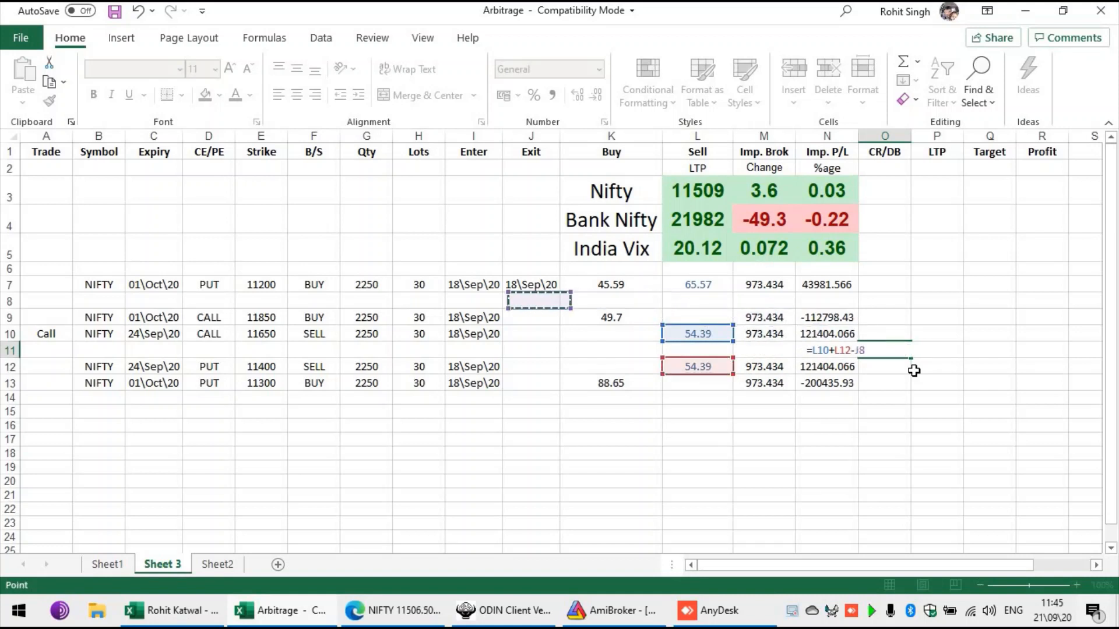
pyautogui.press('Right')
pyautogui.write('-')
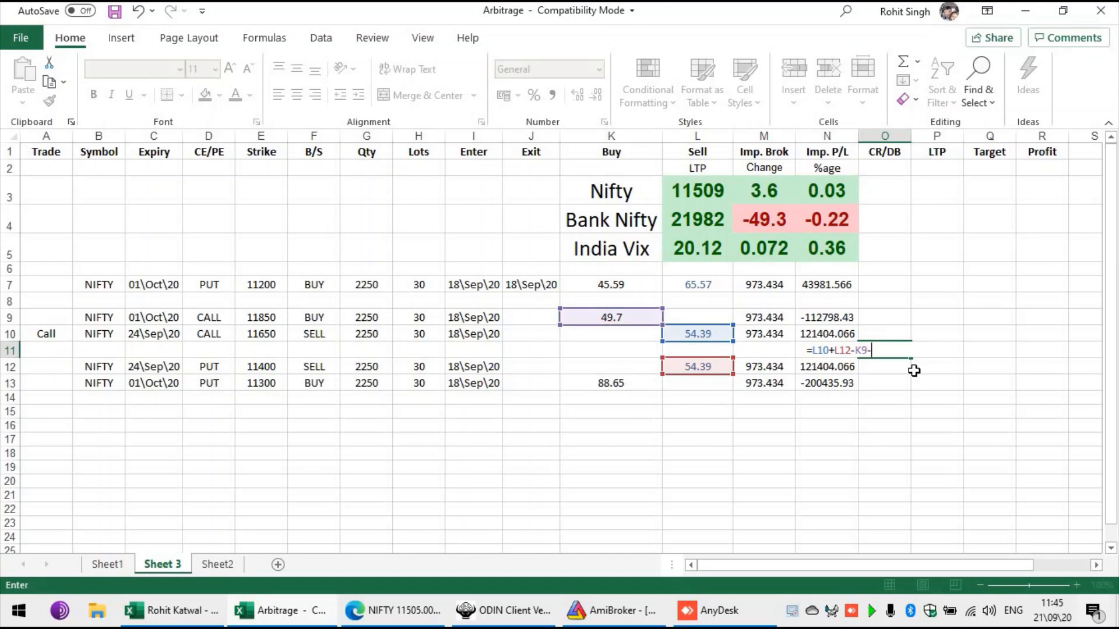
pyautogui.press('Down')
pyautogui.press('Left')
pyautogui.press('Down')
pyautogui.press('Left')
pyautogui.press('Left')
pyautogui.press('Left')
pyautogui.press('Return')
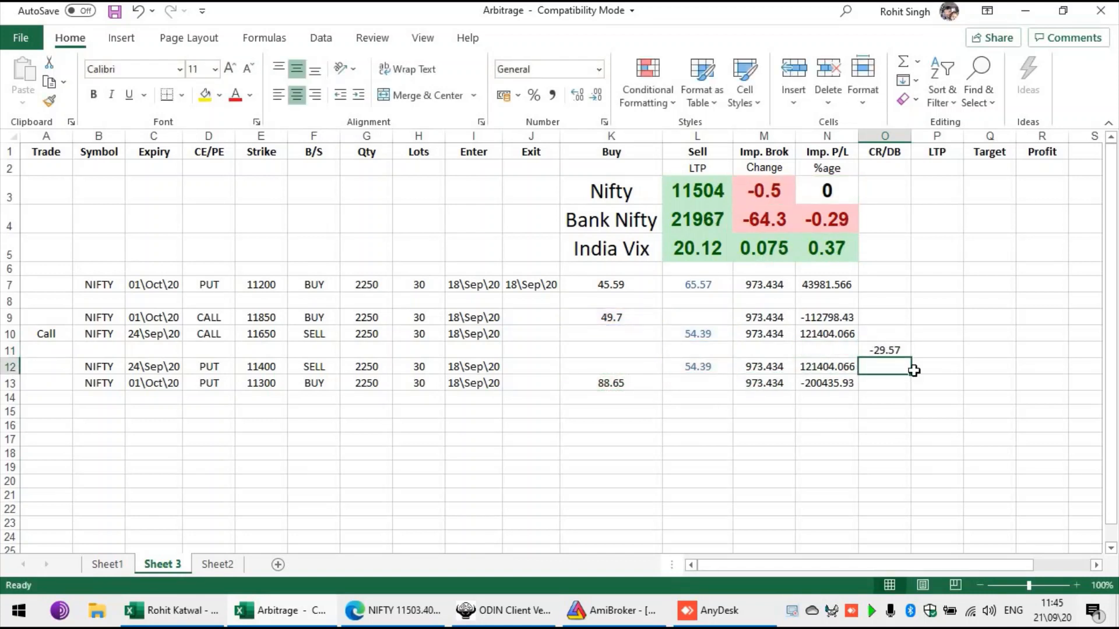
pyautogui.press('Up')
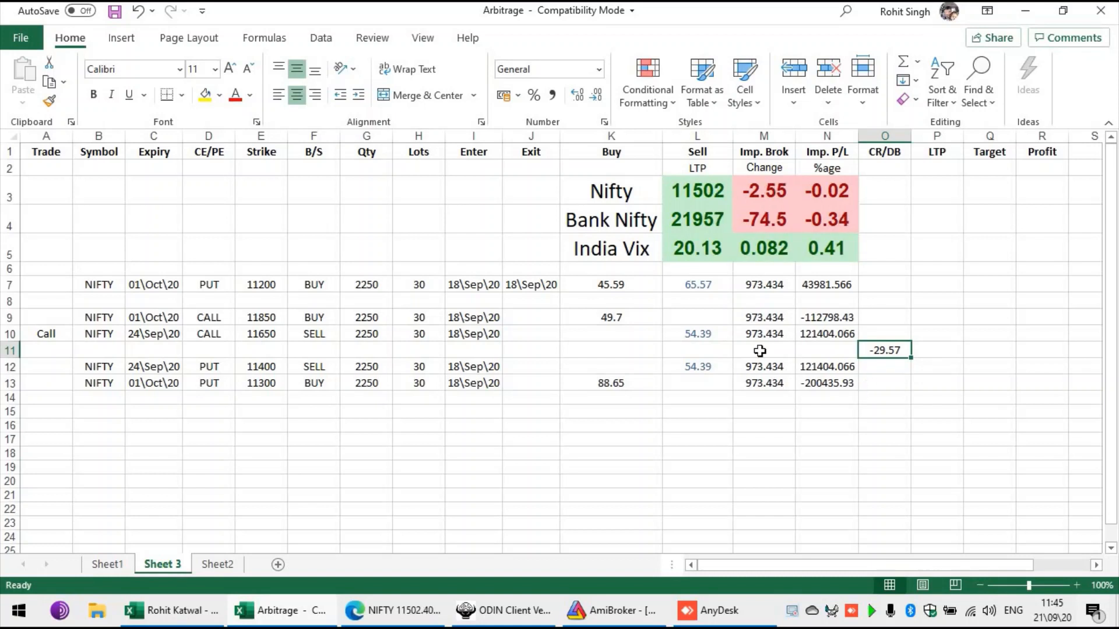
pyautogui.click(642, 294)
pyautogui.moveTo(642, 294); pyautogui.dragTo(694, 282)
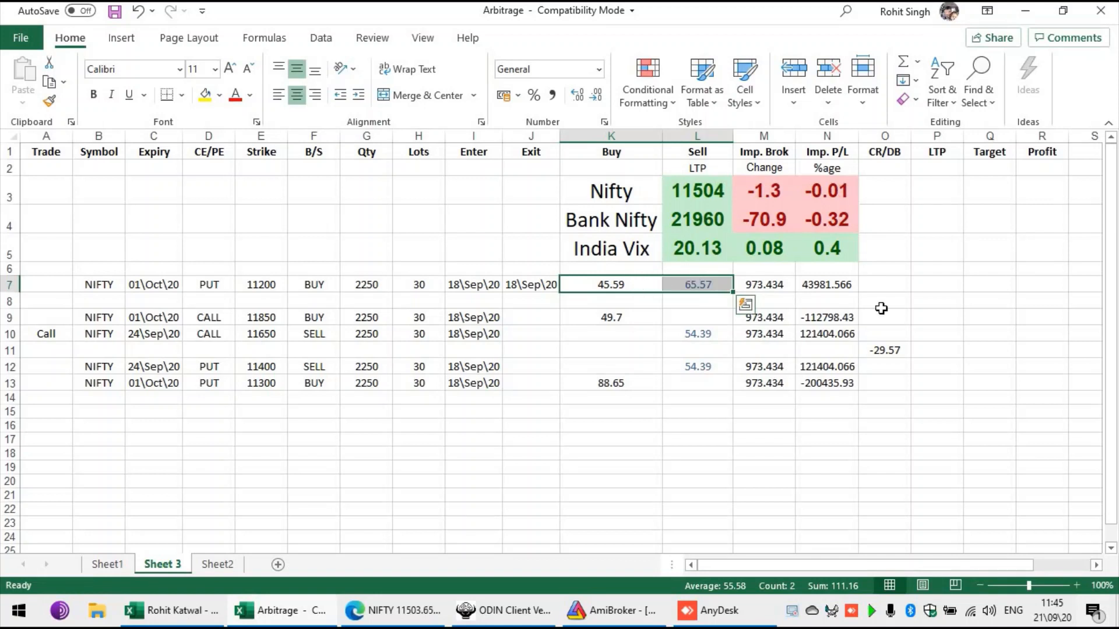
pyautogui.press('F2')
pyautogui.press('Escape')
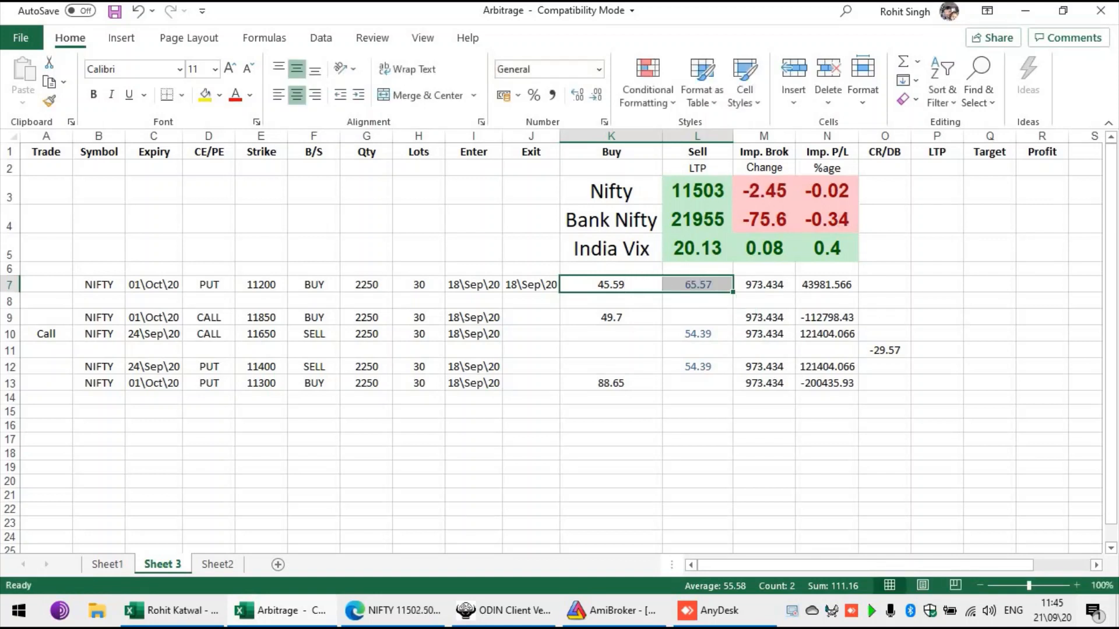
# Extend the CR/DB formula in row 11 with the closed trade's result, making it =L10+L12-K9-K13+(L7-K7)
pyautogui.click(889, 350)
pyautogui.press('F2')
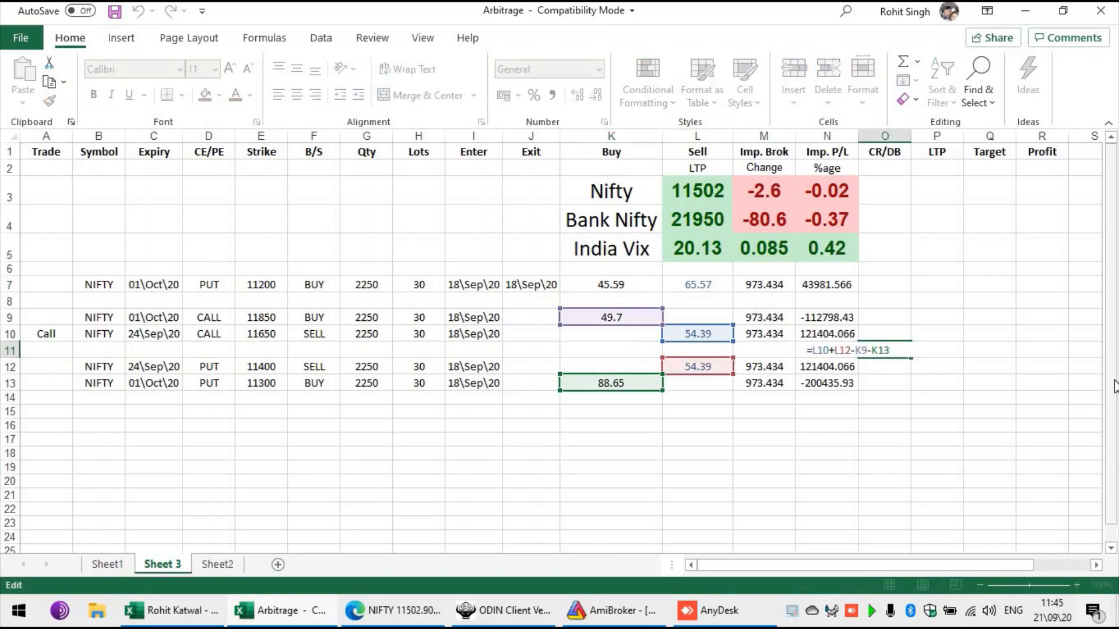
pyautogui.write('+(')
pyautogui.click(705, 283)
pyautogui.write('-')
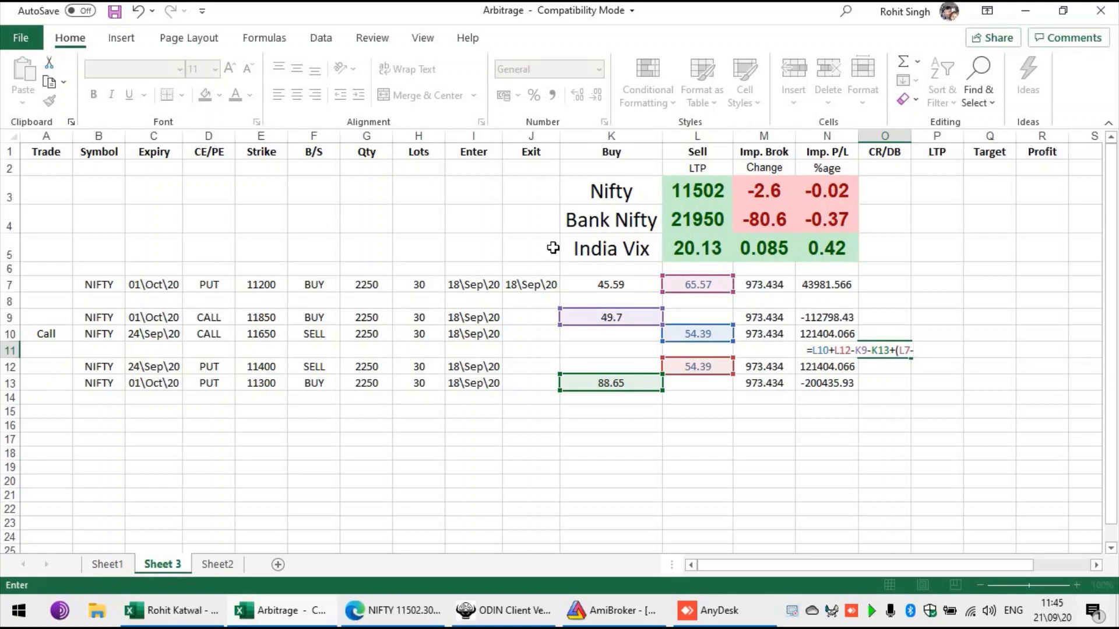
pyautogui.click(632, 284)
pyautogui.write(')')
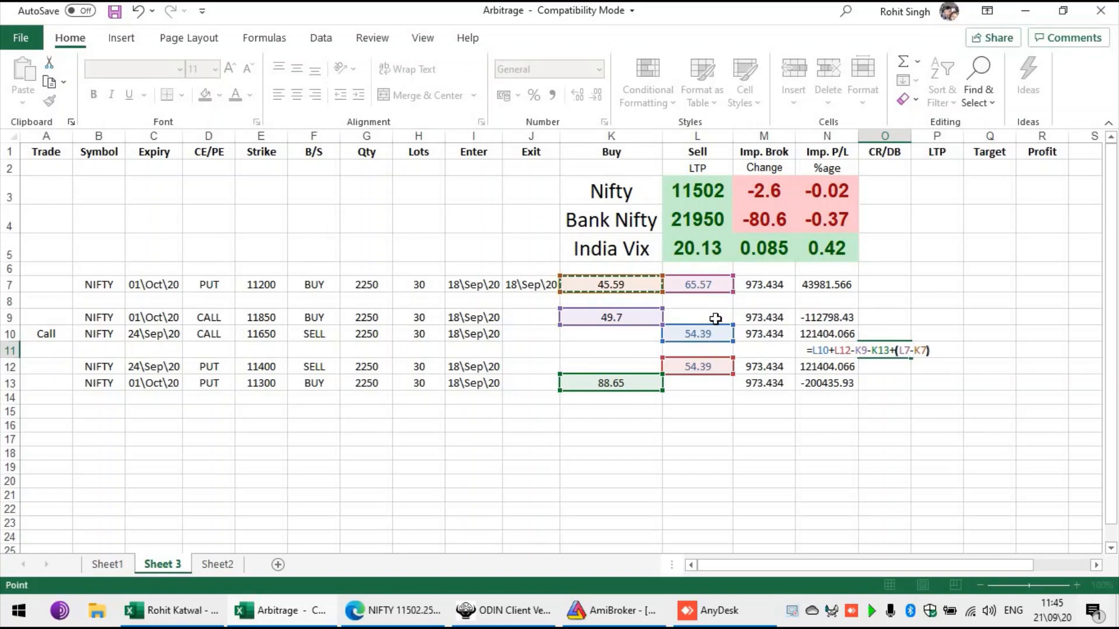
pyautogui.press('Return')
pyautogui.press('Up')
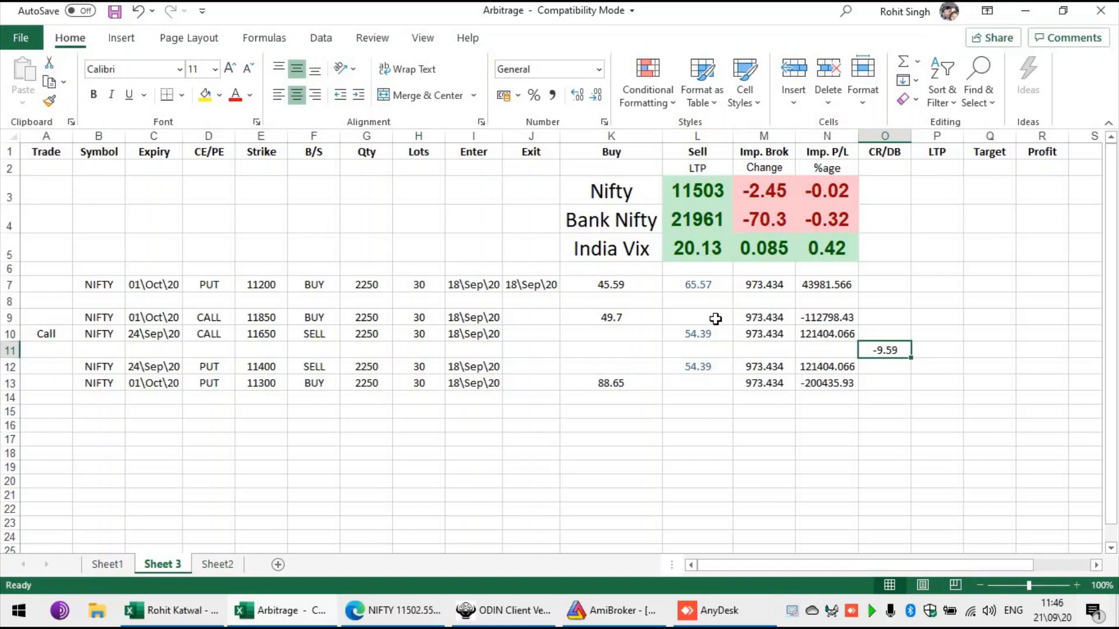
# Review the CR/DB cell and the Buy and Sell price cells of the open trades
pyautogui.press('Right')
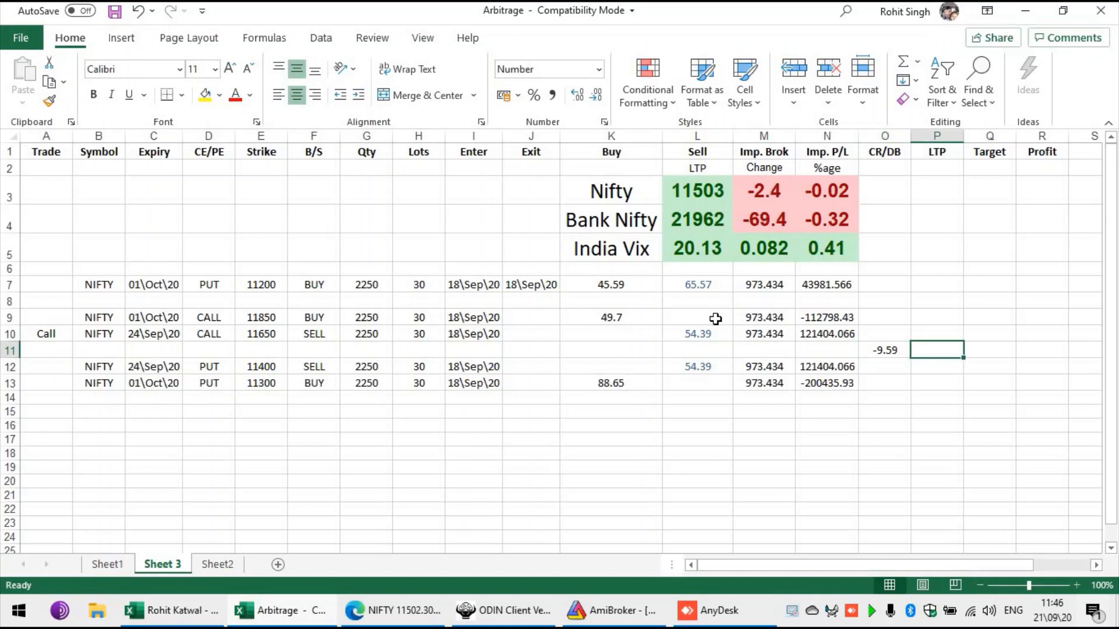
pyautogui.press('Left')
pyautogui.press('Right')
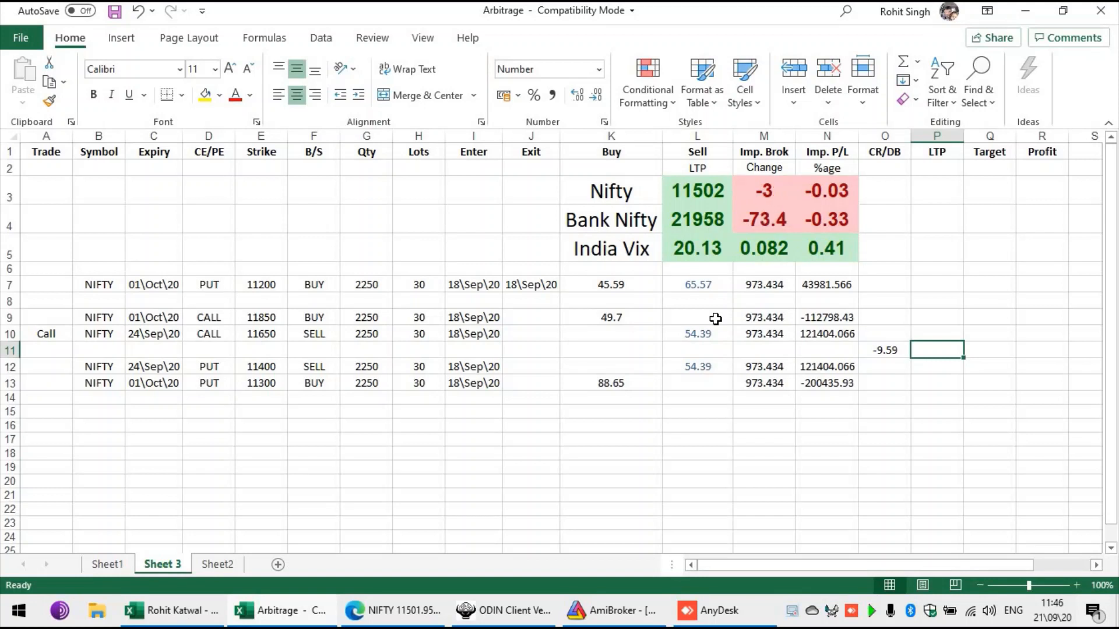
pyautogui.press('Left')
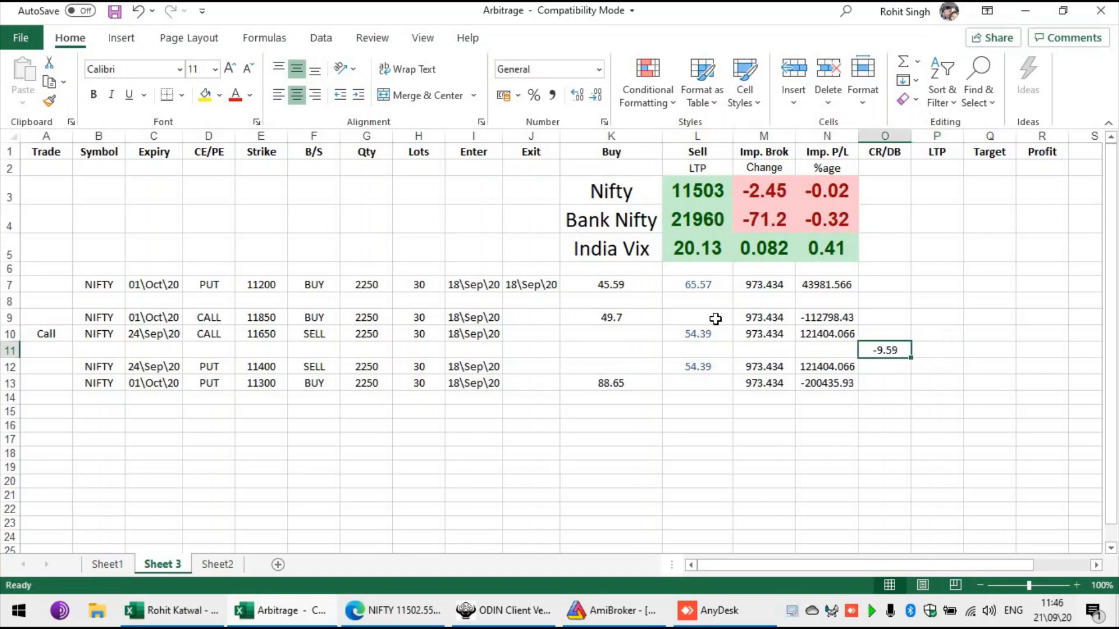
pyautogui.press('Up')
pyautogui.press('Up')
pyautogui.press('Left')
pyautogui.press('Up')
pyautogui.press('Left')
pyautogui.press('Down')
pyautogui.press('Left')
pyautogui.press('Left')
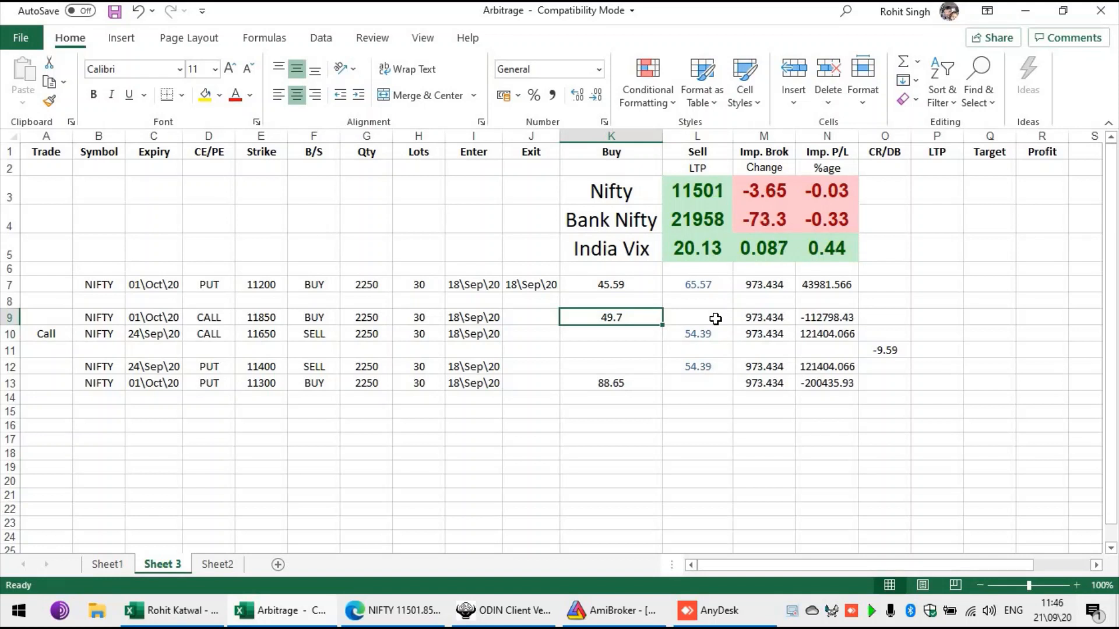
pyautogui.press('Right')
pyautogui.press('Down')
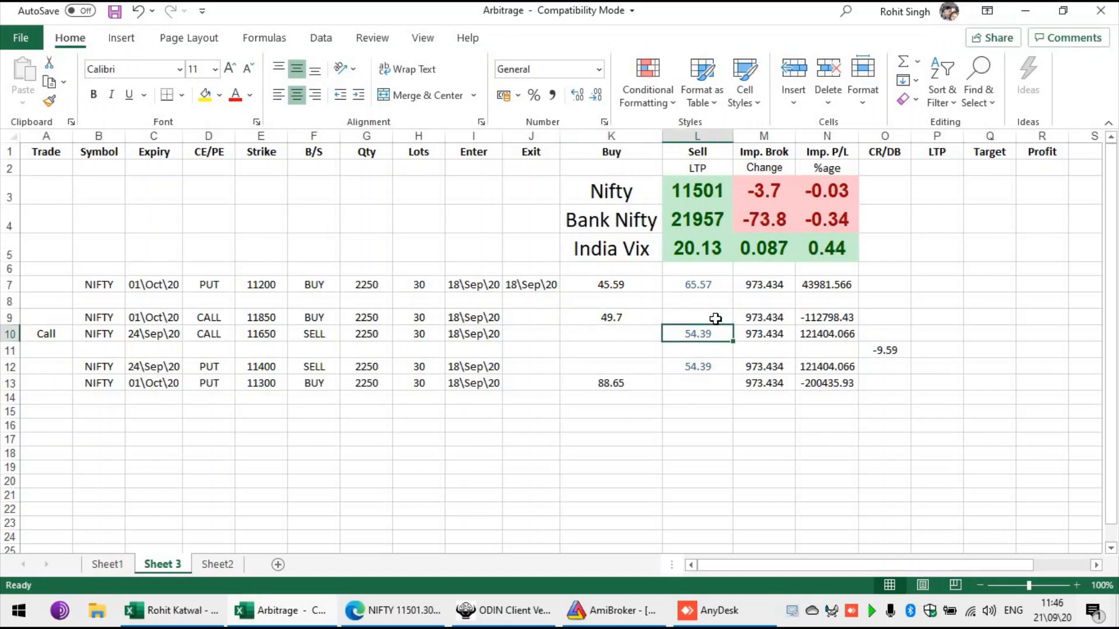
pyautogui.press('Left')
pyautogui.press('Down')
pyautogui.press('Down')
pyautogui.press('Down')
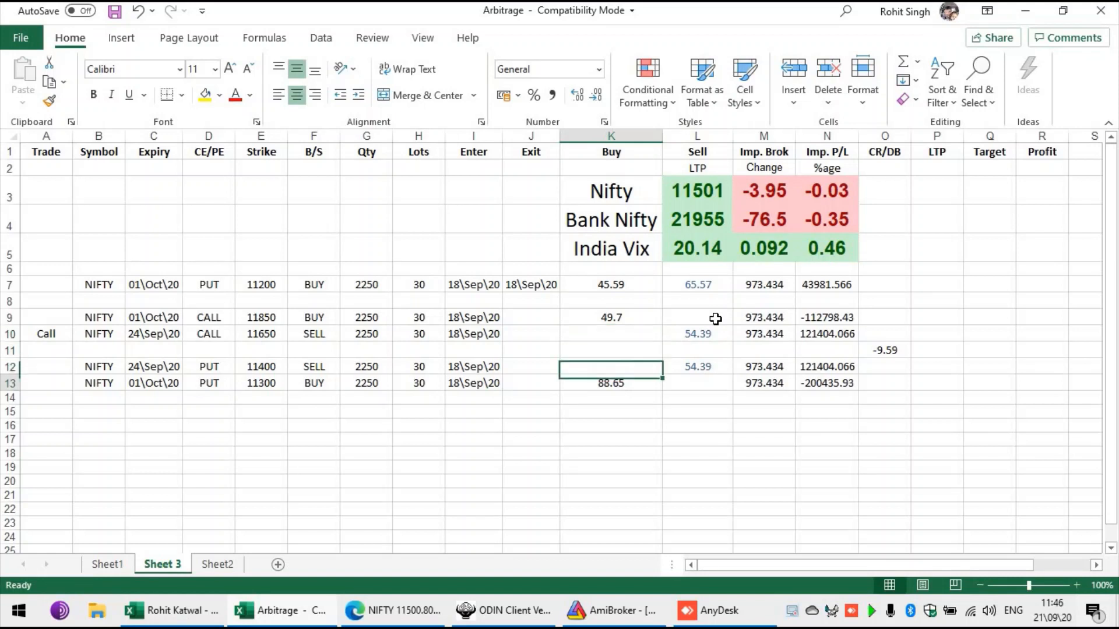
# Link the Sell cell of row 9 to the 11800 CE last traded price in cell L9 of Sheet1
pyautogui.press('Up')
pyautogui.press('Right')
pyautogui.press('Up')
pyautogui.press('Up')
pyautogui.press('Right')
pyautogui.press('Left')
pyautogui.click(716, 319)
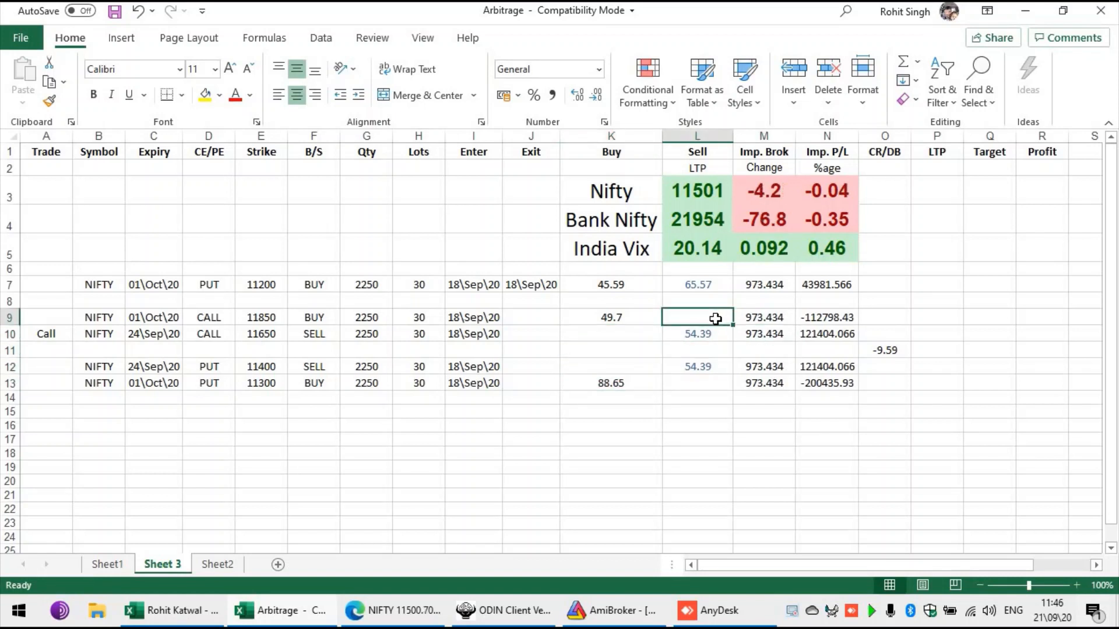
pyautogui.write('=')
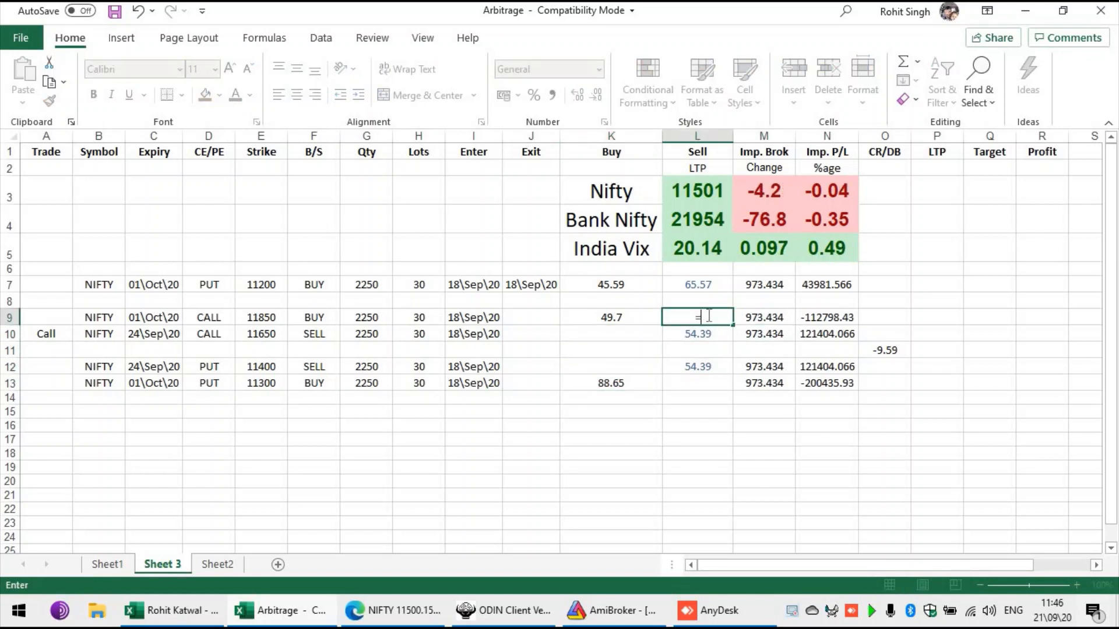
pyautogui.click(108, 564)
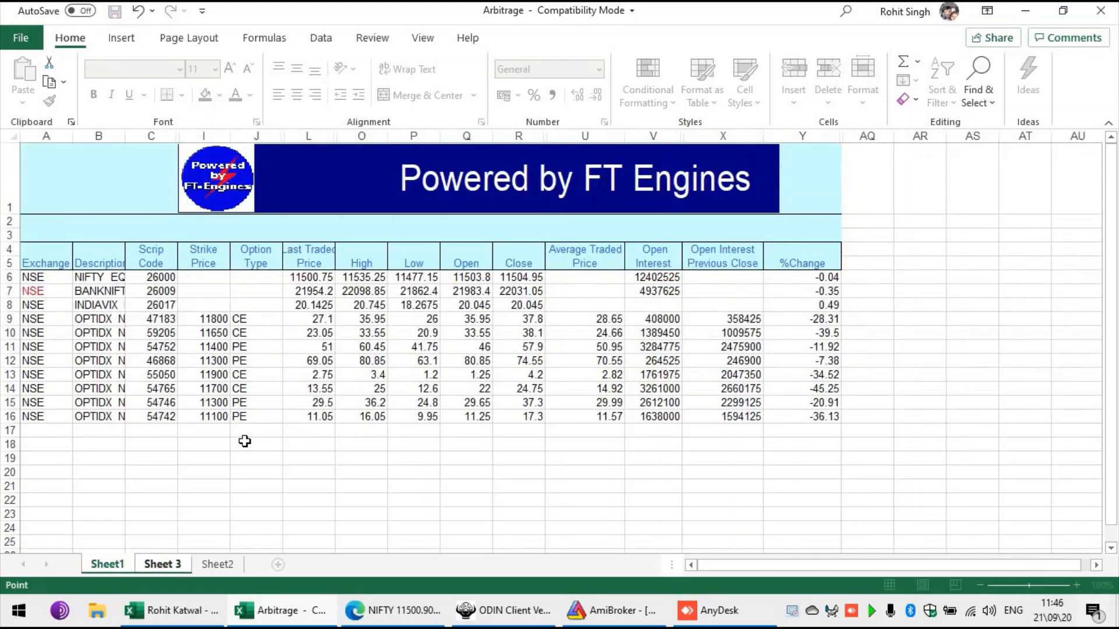
pyautogui.click(323, 320)
pyautogui.press('Return')
# Change the Strike of the bought call in row 9 to 11800
pyautogui.press('Up')
pyautogui.press('Left')
pyautogui.press('Up')
pyautogui.press('Left')
pyautogui.press('Left')
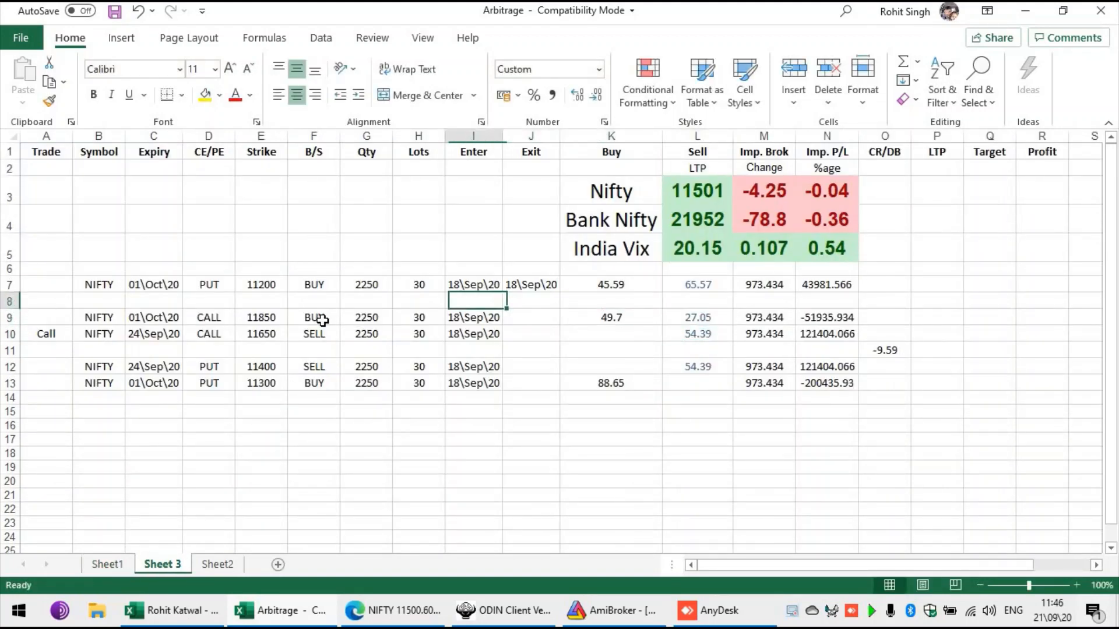
pyautogui.press('Down')
pyautogui.press('Left')
pyautogui.press('Left')
pyautogui.press('Left')
pyautogui.press('Left')
pyautogui.write('11')
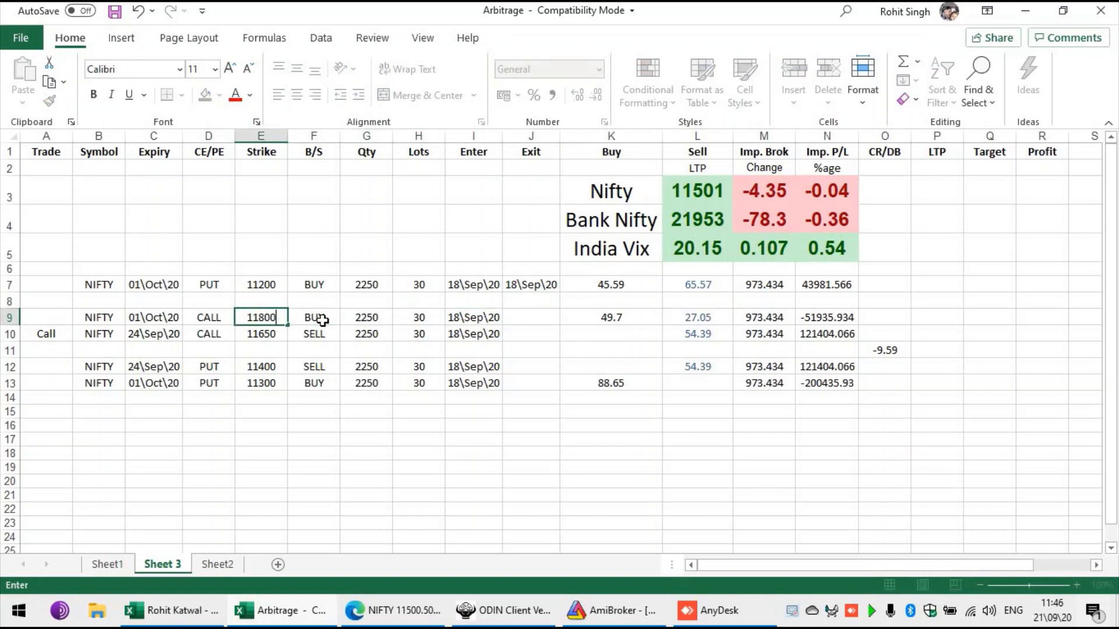
pyautogui.write('800')
pyautogui.press('Return')
# Link the Buy cell of row 10 to the 11650 CE last traded price in cell L10 of Sheet1
pyautogui.press('Right')
pyautogui.press('Right')
pyautogui.press('Right')
pyautogui.press('Right')
pyautogui.press('Right')
pyautogui.press('Right')
pyautogui.press('Right')
pyautogui.press('Left')
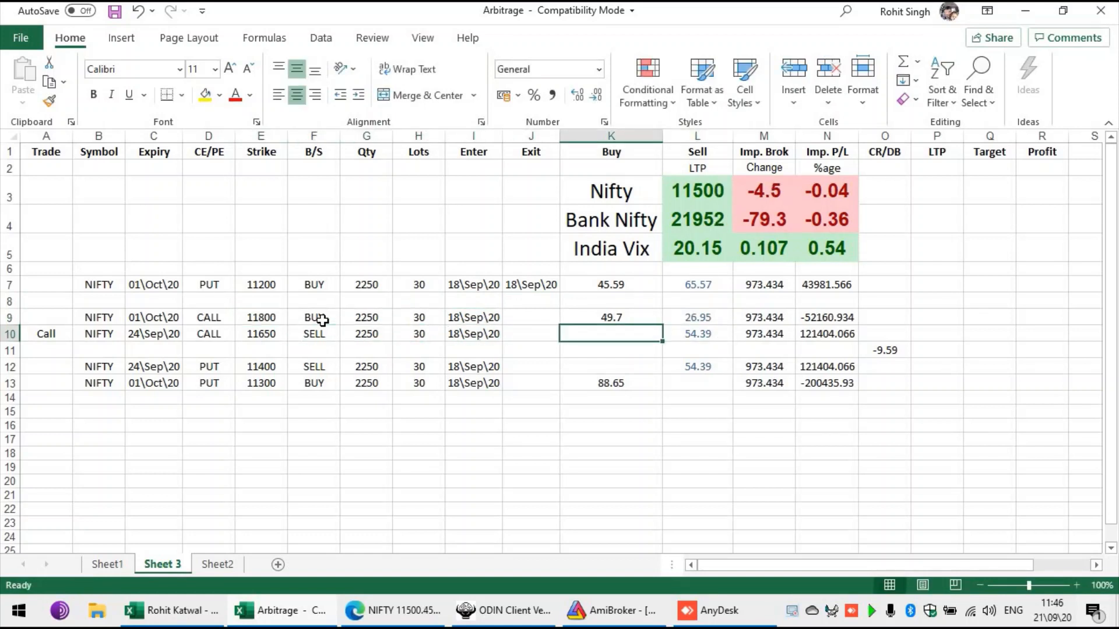
pyautogui.write('=')
pyautogui.click(121, 564)
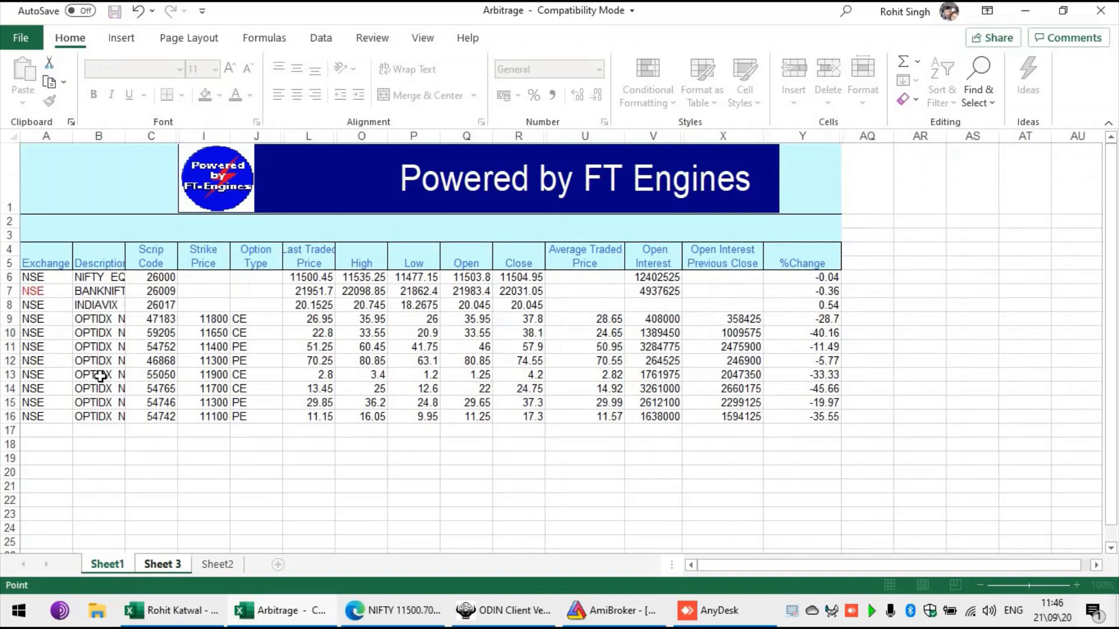
pyautogui.click(304, 333)
pyautogui.press('Return')
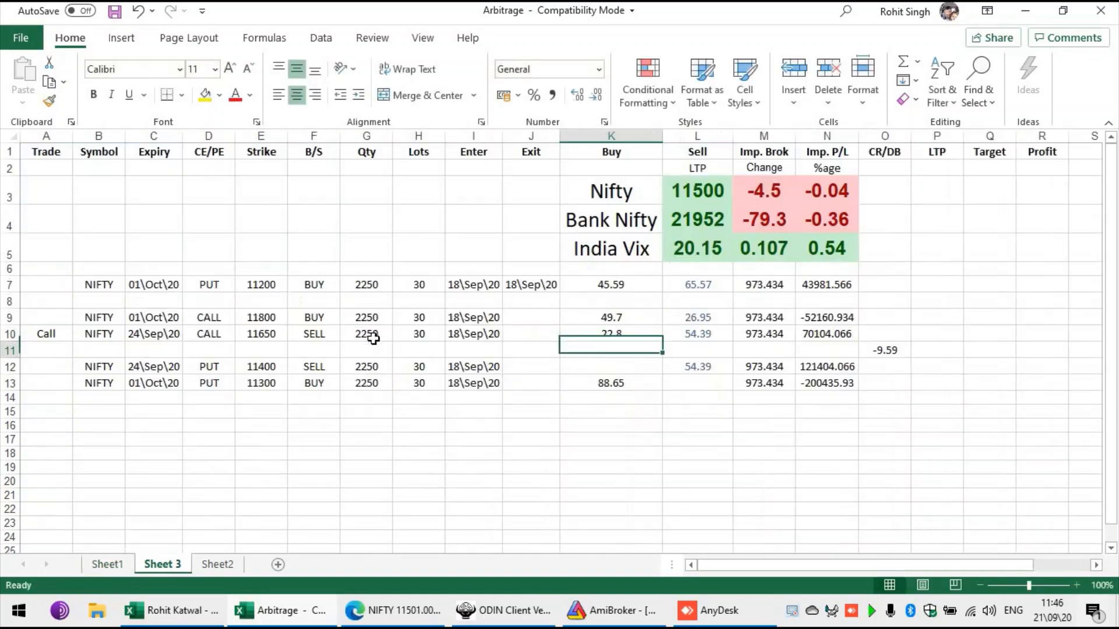
# Link the Buy cell of row 12 to the 11400 PE last traded price in cell L11 of Sheet1
pyautogui.press('Down')
pyautogui.write('=')
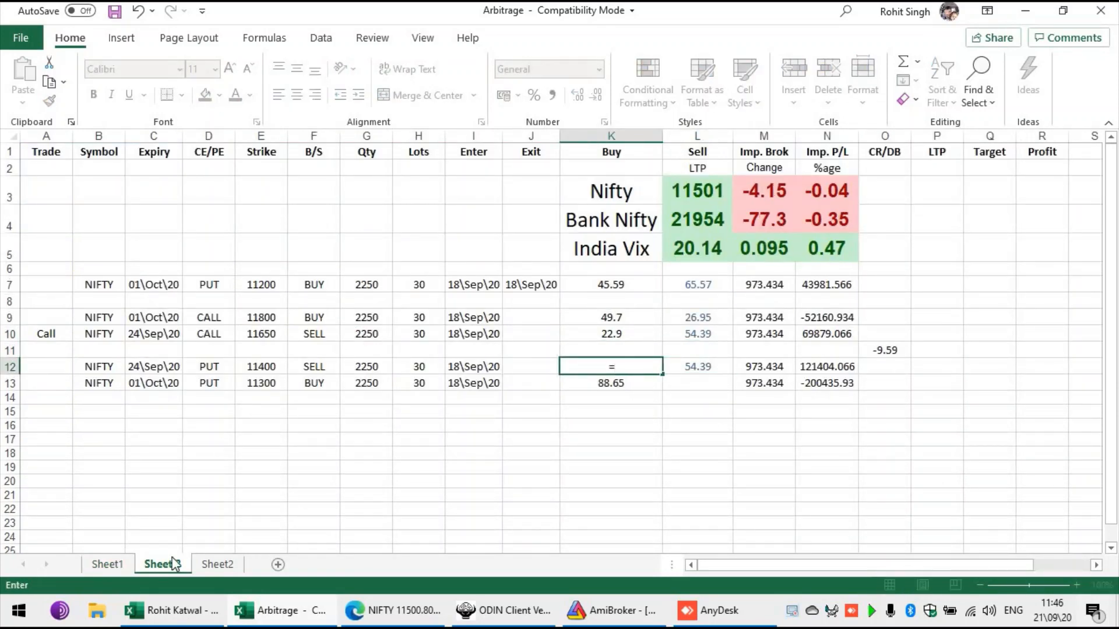
pyautogui.hotkey('ctrl', 'pageup')
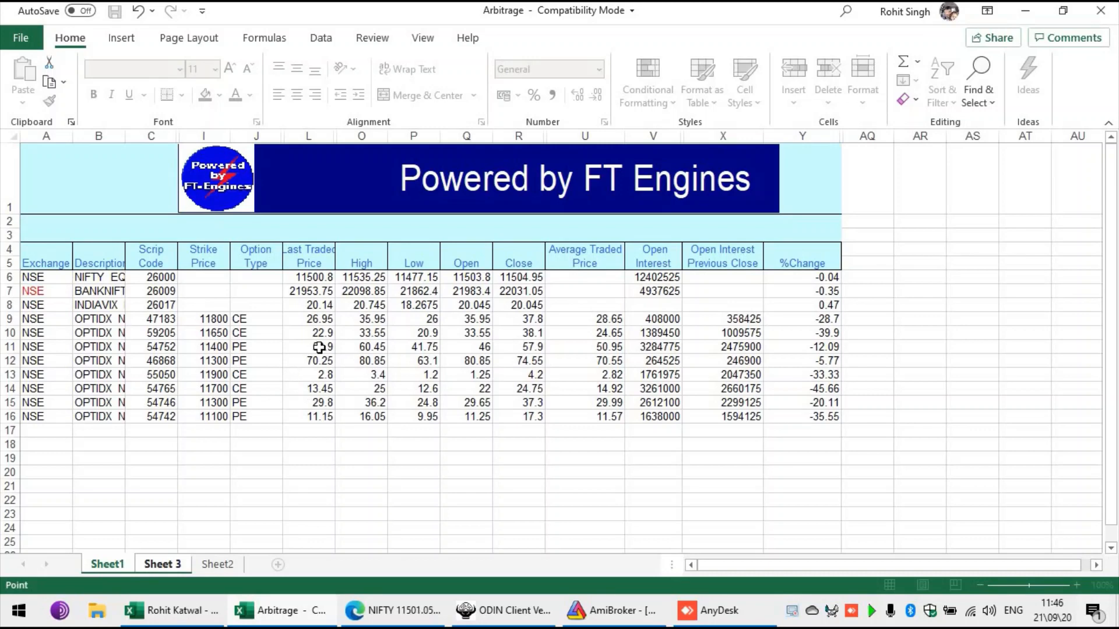
pyautogui.click(319, 348)
pyautogui.press('Return')
# Link the Sell cell of row 13 to the 11300 PE last traded price in cell L12 of Sheet1
pyautogui.press('Right')
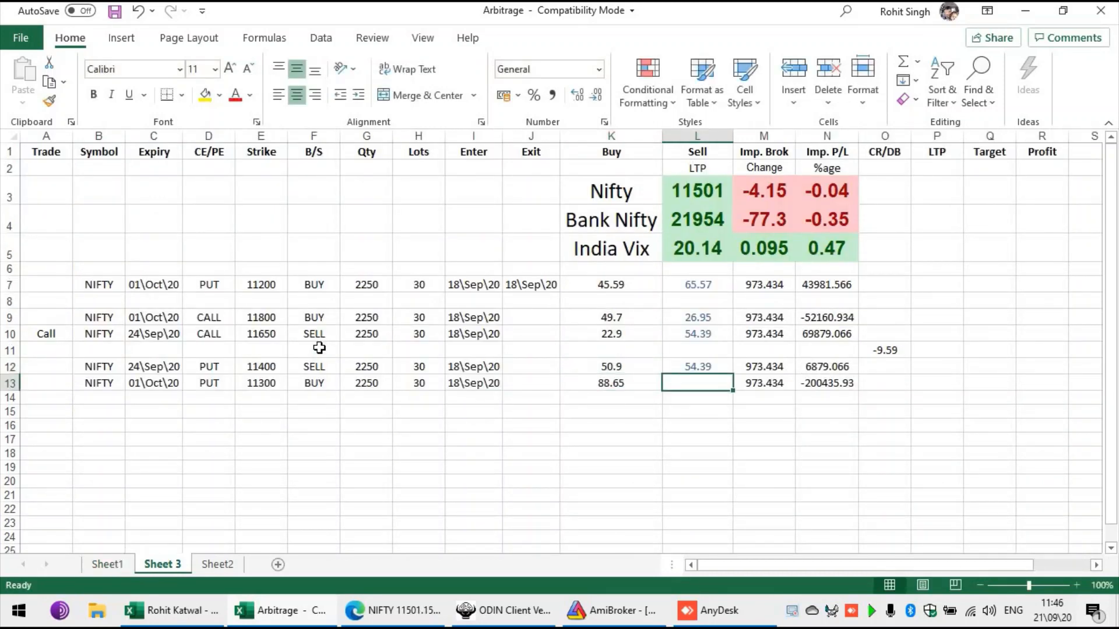
pyautogui.write('=')
pyautogui.click(84, 563)
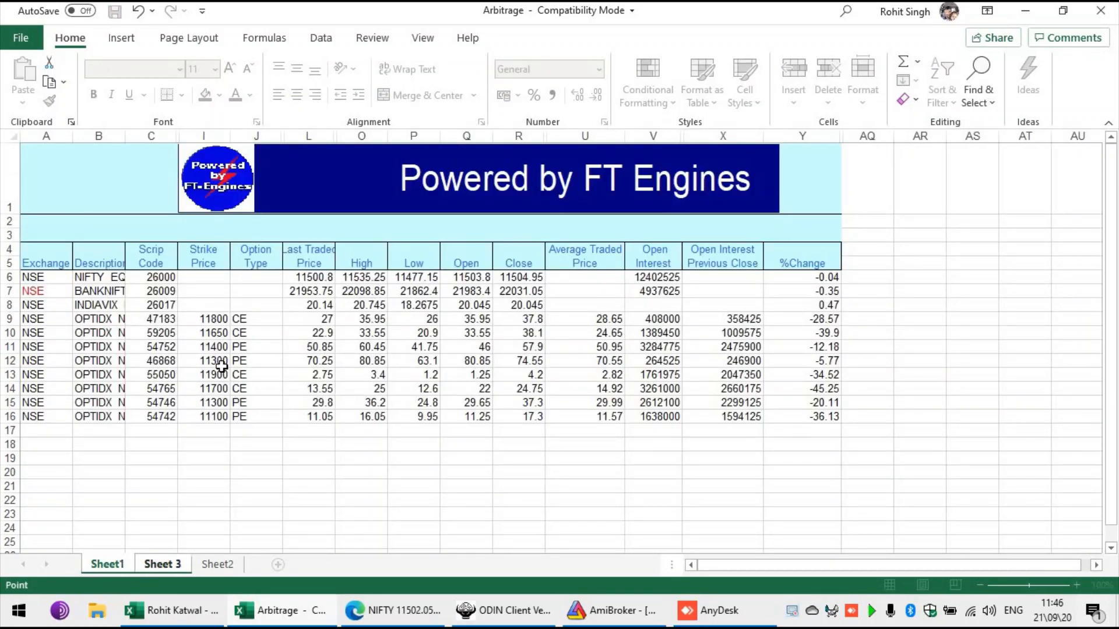
pyautogui.click(307, 361)
pyautogui.press('Return')
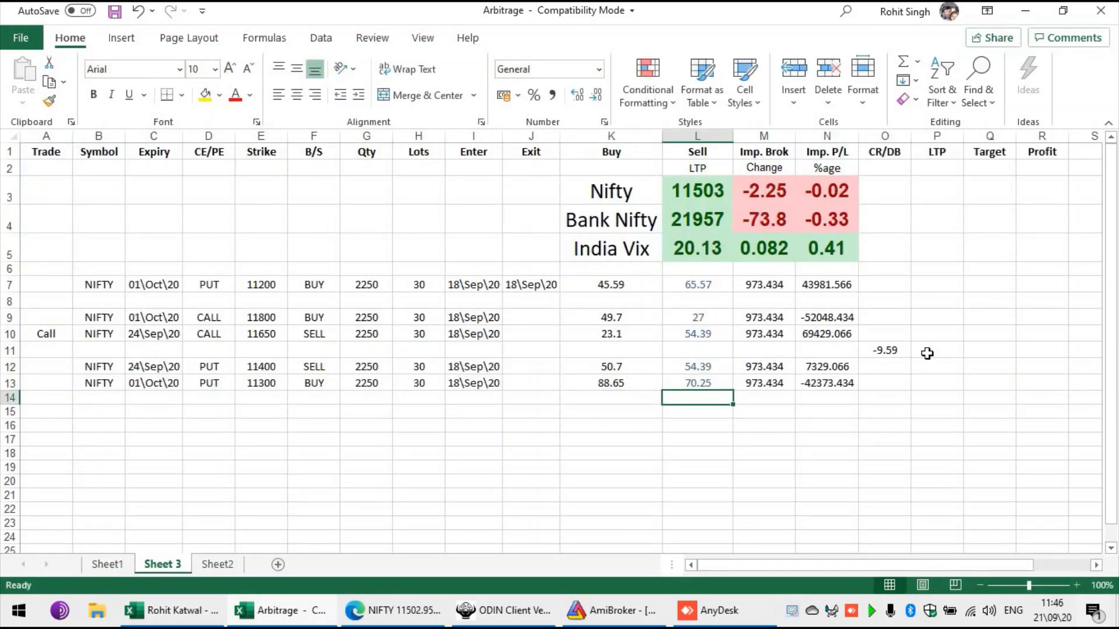
# Total the Imp. P/L values N7:N13 with a SUM formula in the Profit cell R11
pyautogui.click(1033, 346)
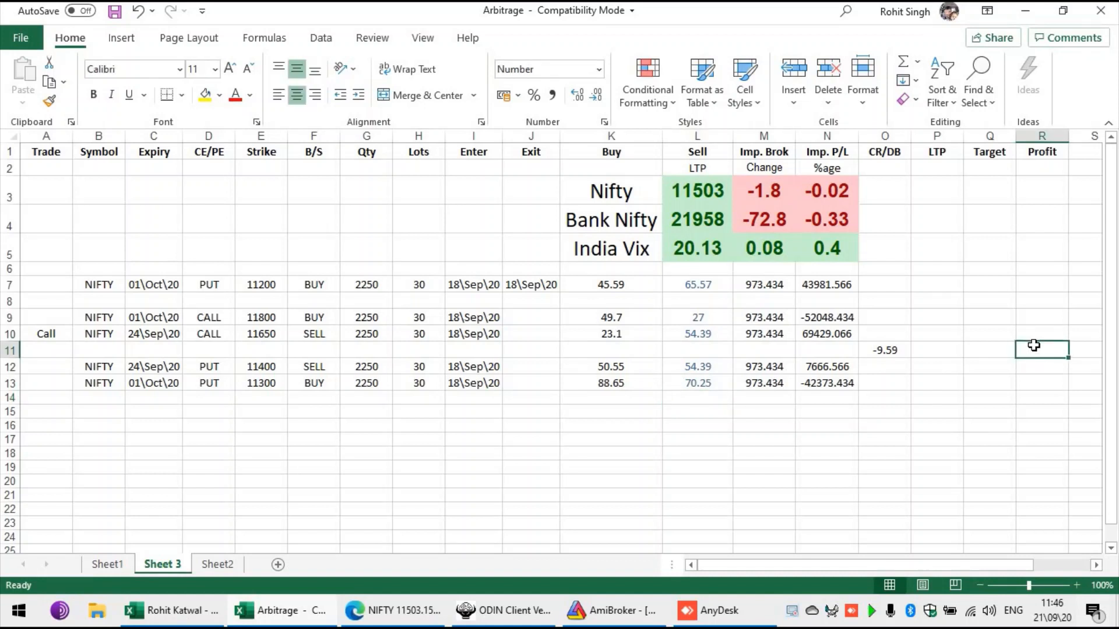
pyautogui.write('=SUM(')
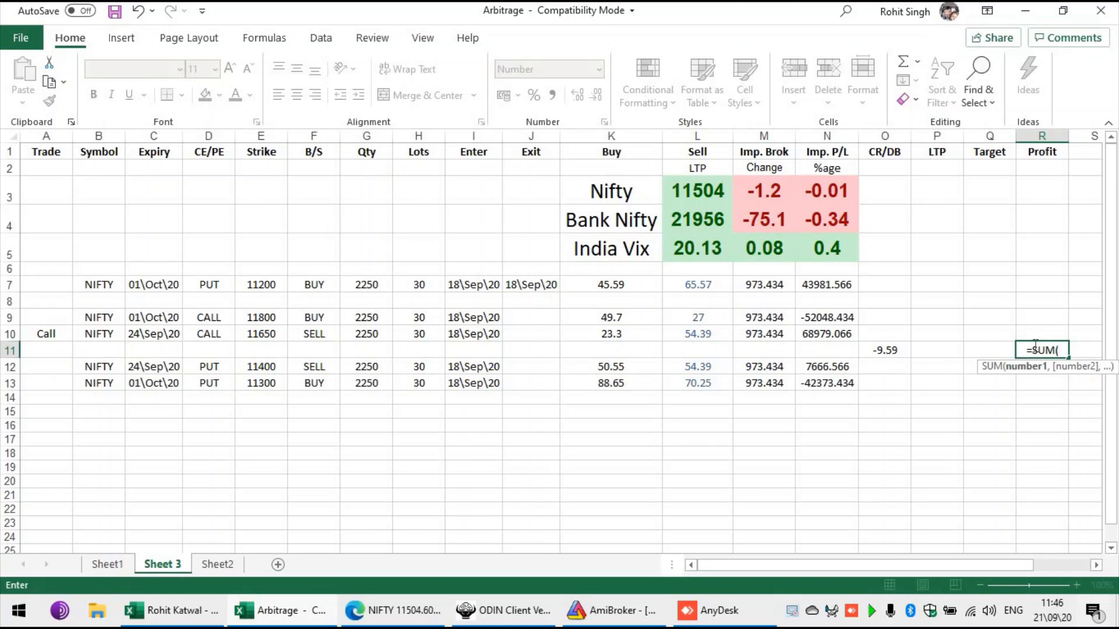
pyautogui.press('Left')
pyautogui.press('Left')
pyautogui.press('Left')
pyautogui.press('Left')
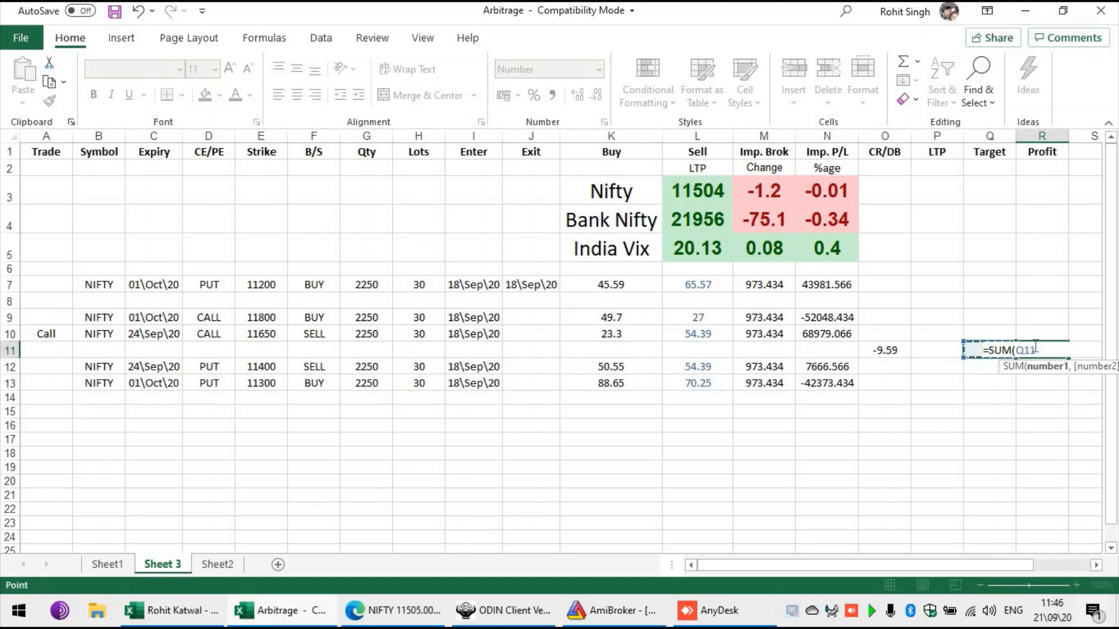
pyautogui.press('Down')
pyautogui.press('Down')
pyautogui.hotkey('shift', 'Up')
pyautogui.hotkey('shift', 'Up')
pyautogui.hotkey('shift', 'Up')
pyautogui.hotkey('shift', 'Up')
pyautogui.hotkey('shift', 'Up')
pyautogui.hotkey('shift', 'Up')
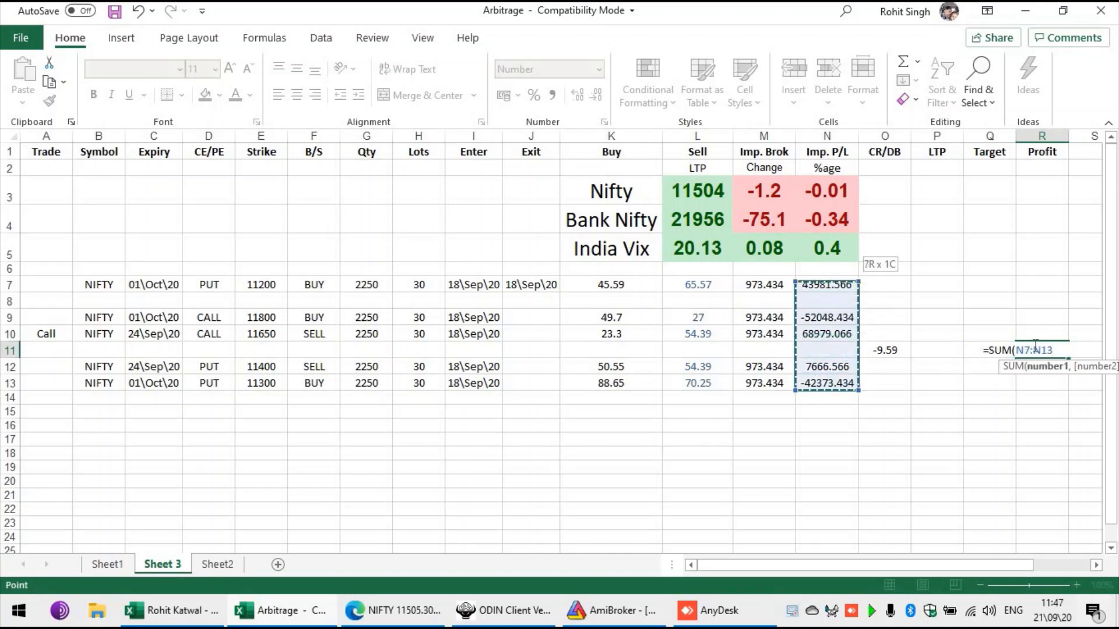
pyautogui.press('Return')
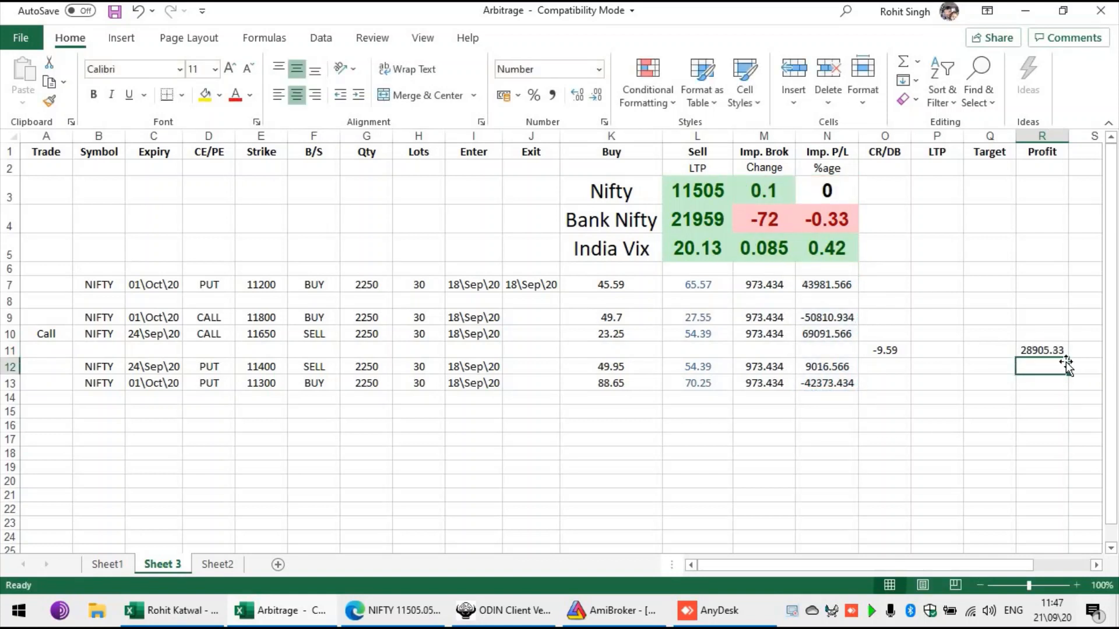
# Add a conditional format to O11:R11 giving values greater than 0 Green Fill with Dark Green Text
pyautogui.click(827, 367)
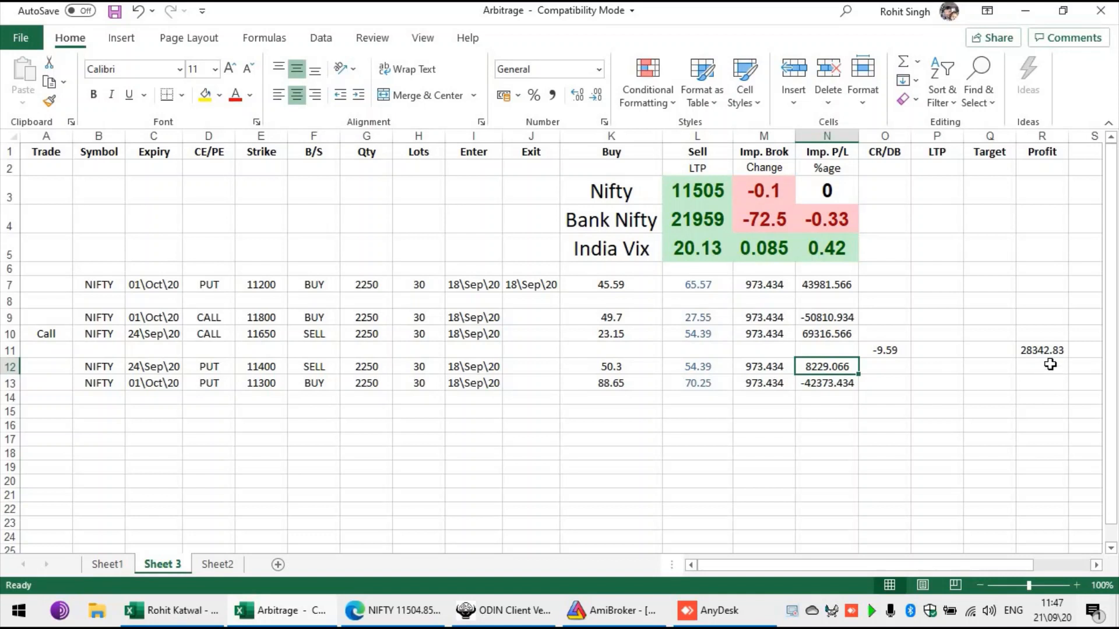
pyautogui.click(709, 225)
pyautogui.moveTo(891, 350); pyautogui.dragTo(1057, 350)
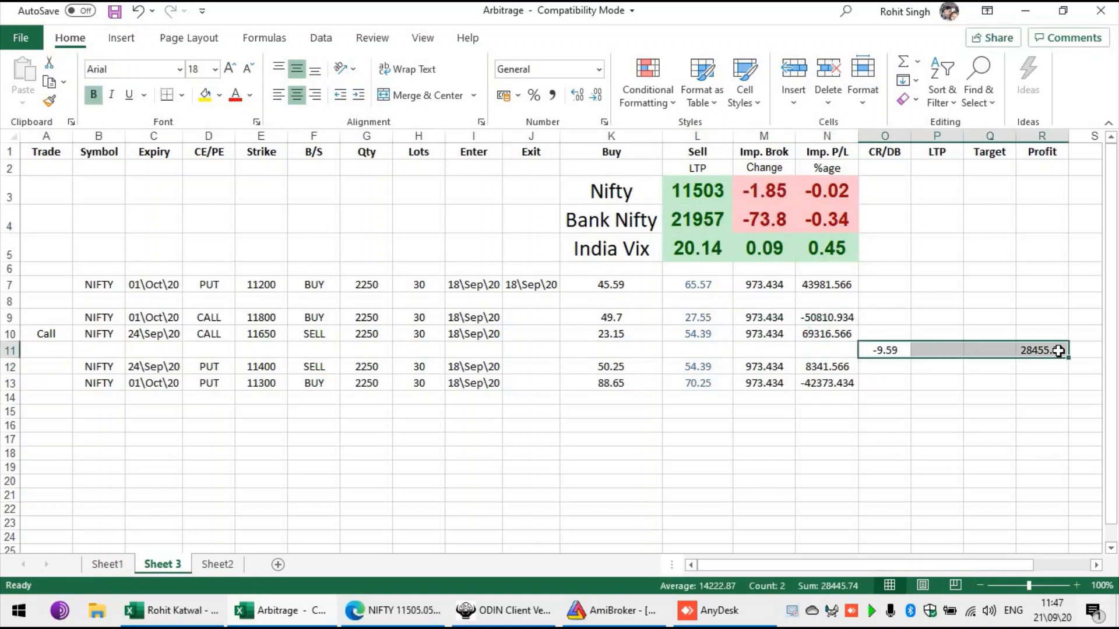
pyautogui.click(631, 108)
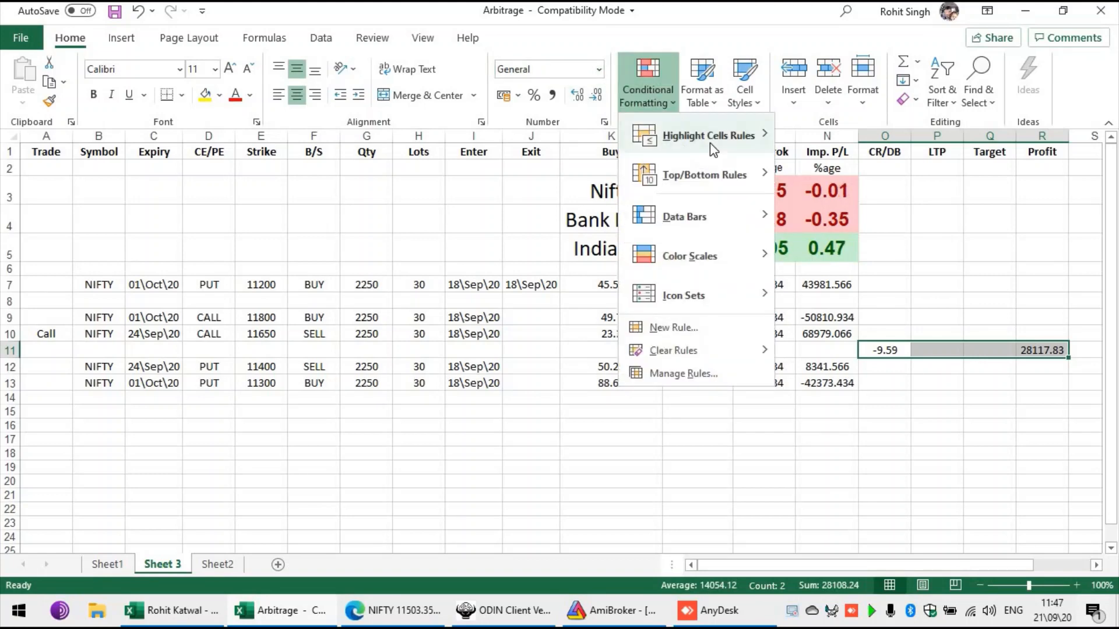
pyautogui.moveTo(710, 140)
pyautogui.click(850, 139)
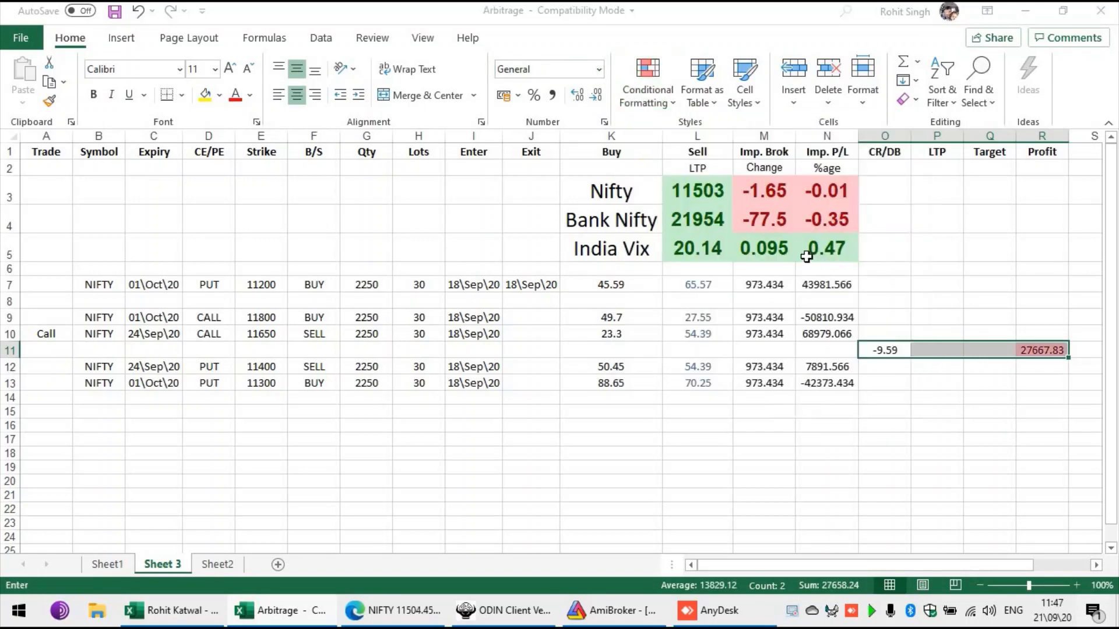
pyautogui.write('0')
pyautogui.press('Tab')
pyautogui.hotkey('alt', 'Down')
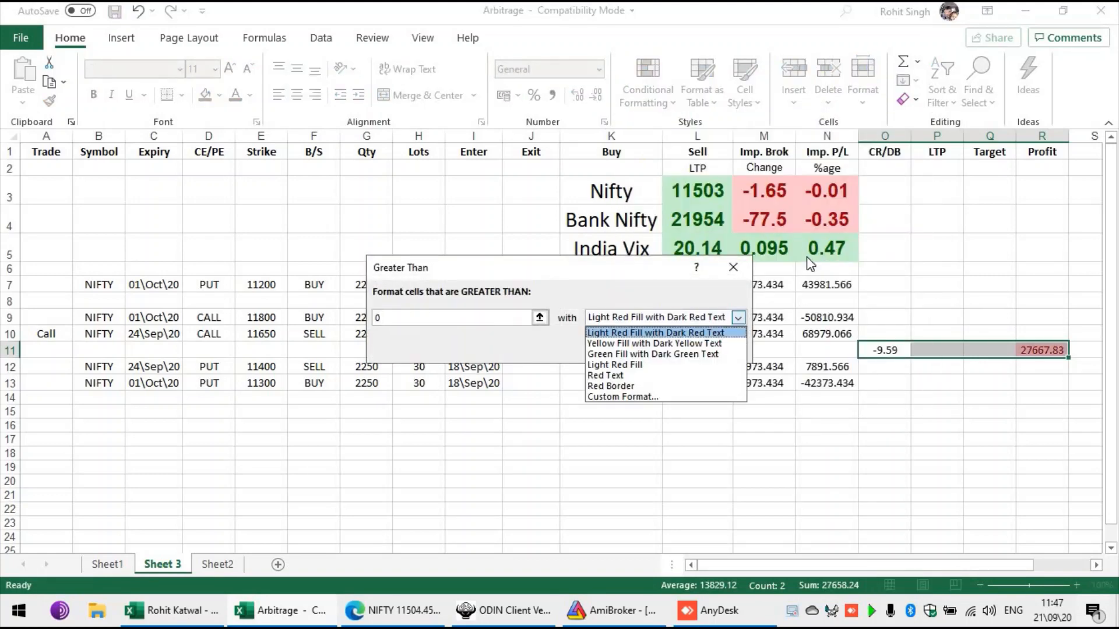
pyautogui.press('Down')
pyautogui.press('Down')
pyautogui.press('Return')
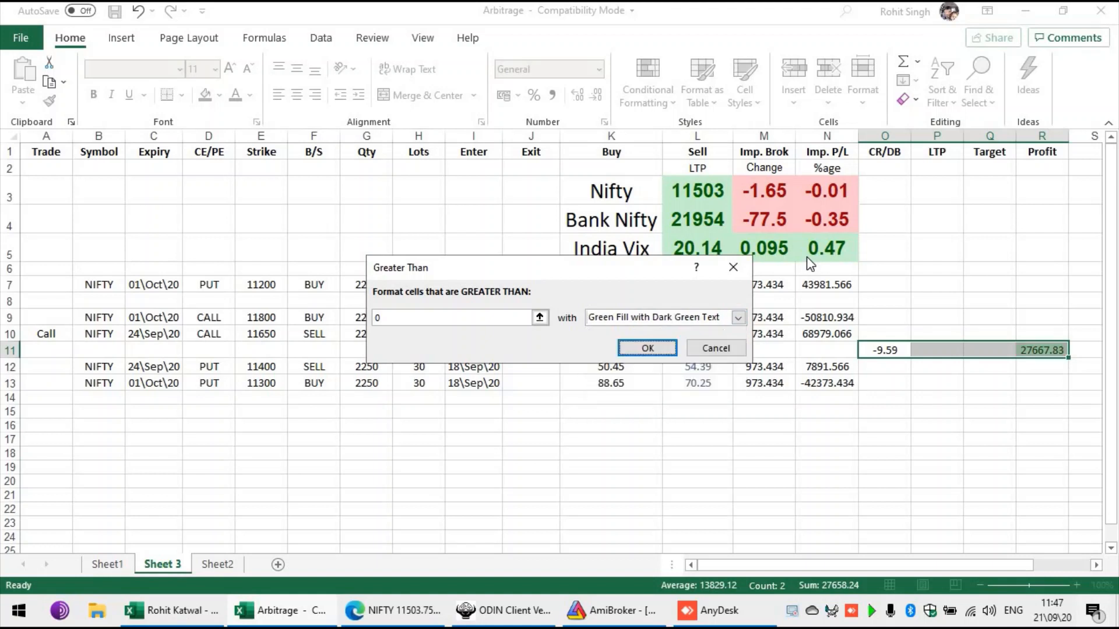
pyautogui.click(651, 348)
# Add a second conditional format to O11:R11 giving values less than 0 Light Red Fill with Dark Red Text
pyautogui.click(651, 81)
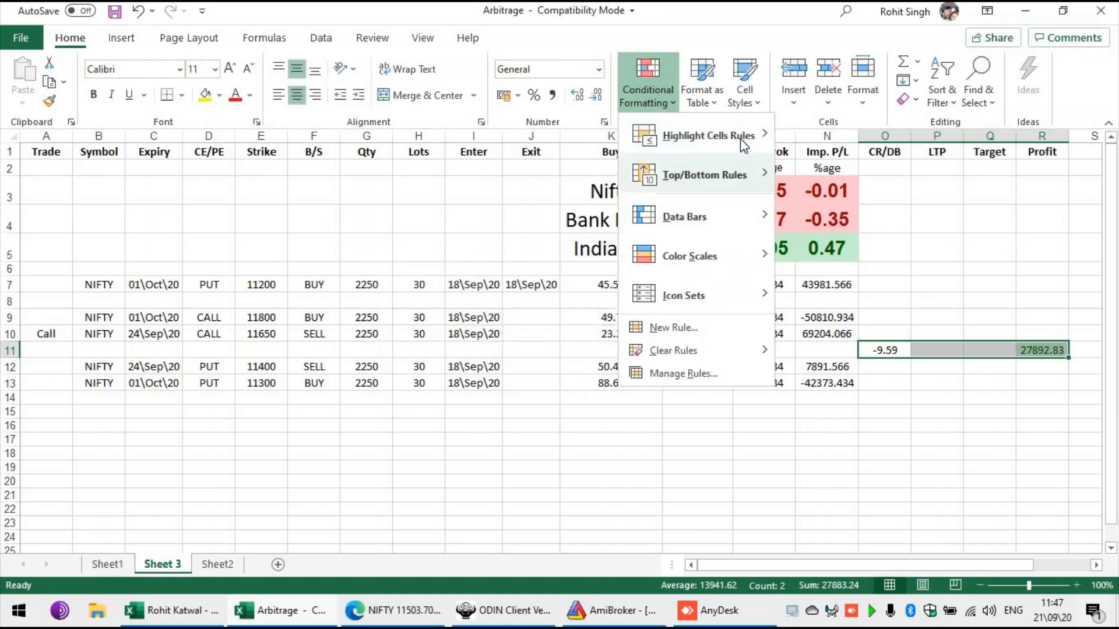
pyautogui.moveTo(728, 136)
pyautogui.click(845, 187)
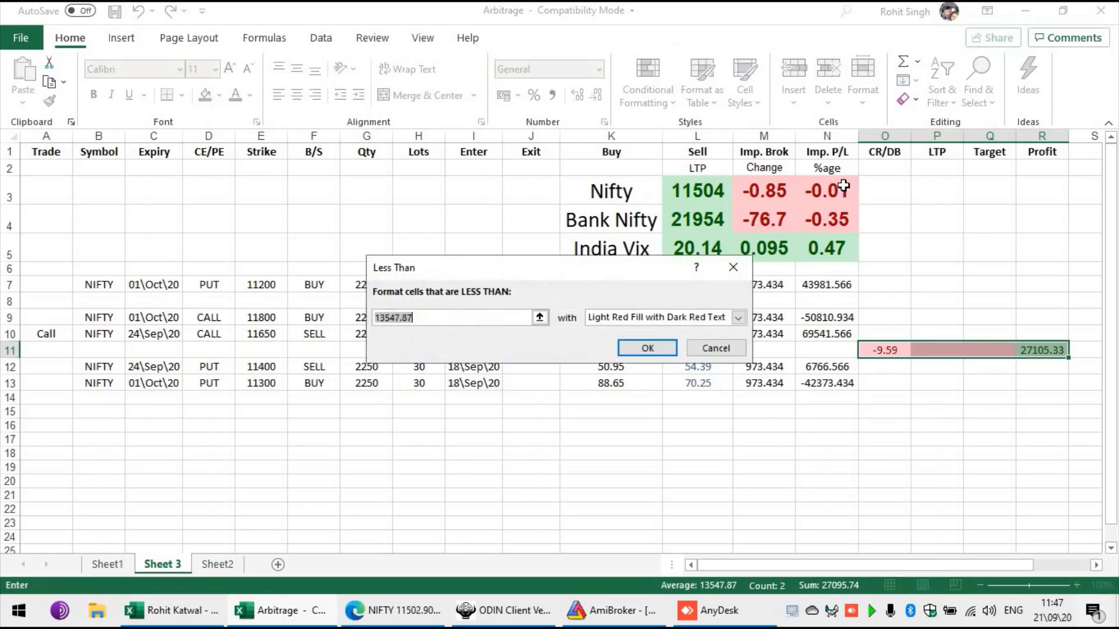
pyautogui.write('0')
pyautogui.press('Return')
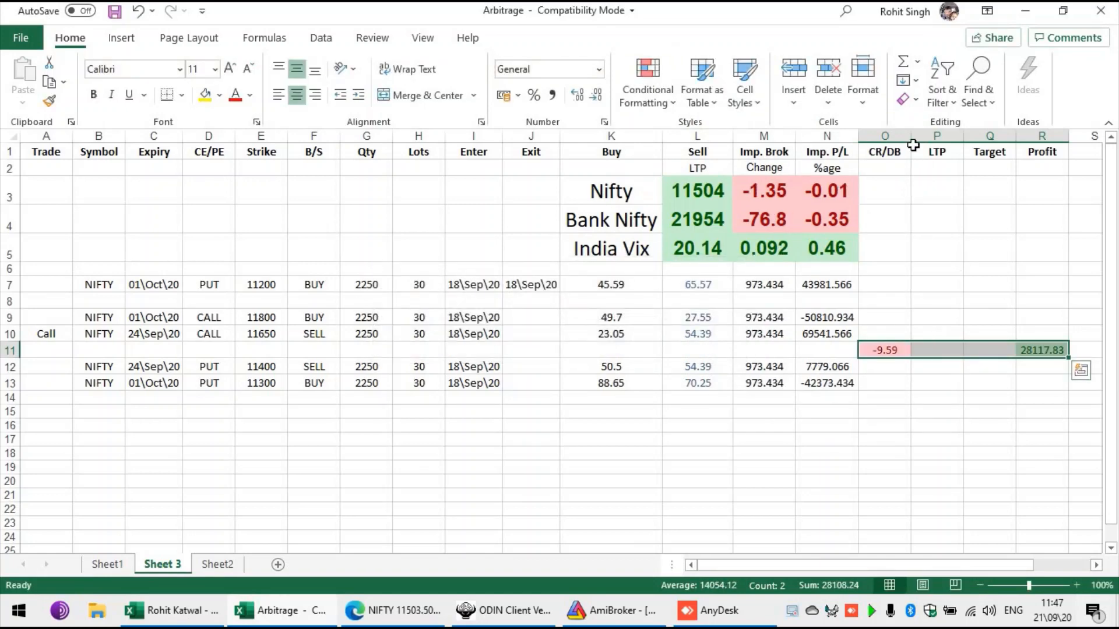
# Calculate the current net premium in LTP cell P11 with the formula =(L7-K7)+SUM(L9:L13)-SUM(K9:K13)
pyautogui.click(950, 152)
pyautogui.click(947, 325)
pyautogui.click(949, 349)
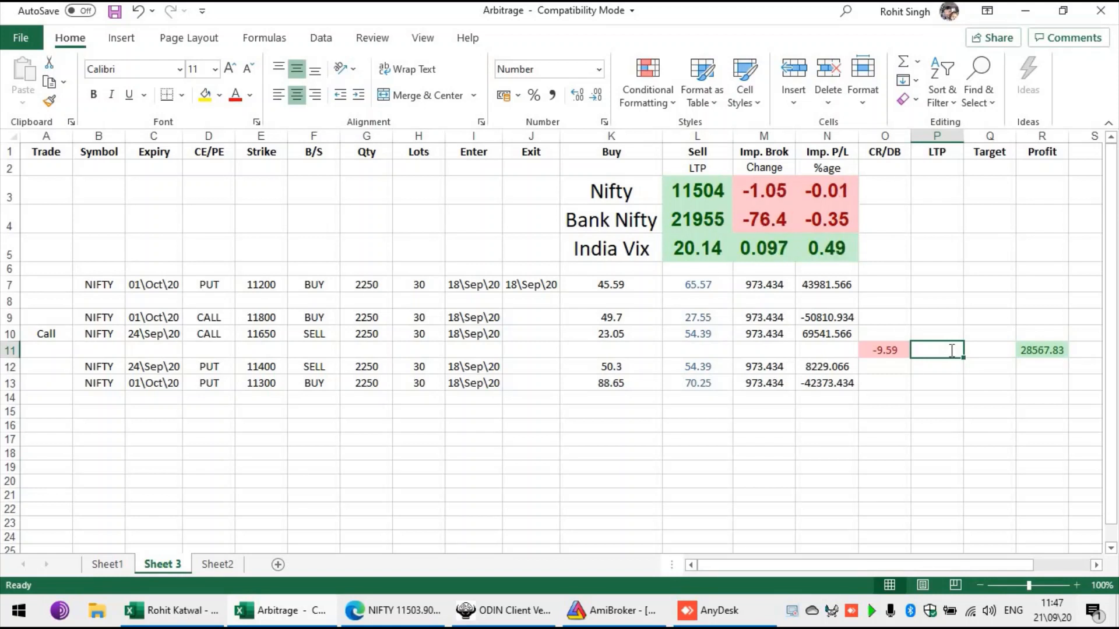
pyautogui.write('=(')
pyautogui.click(718, 284)
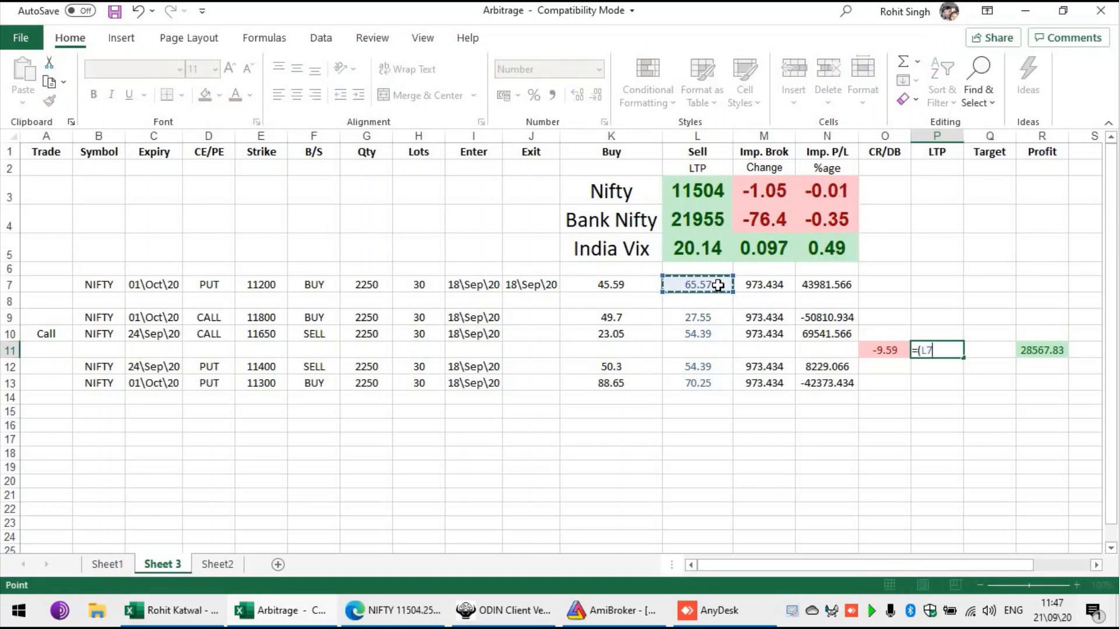
pyautogui.write('-')
pyautogui.click(641, 283)
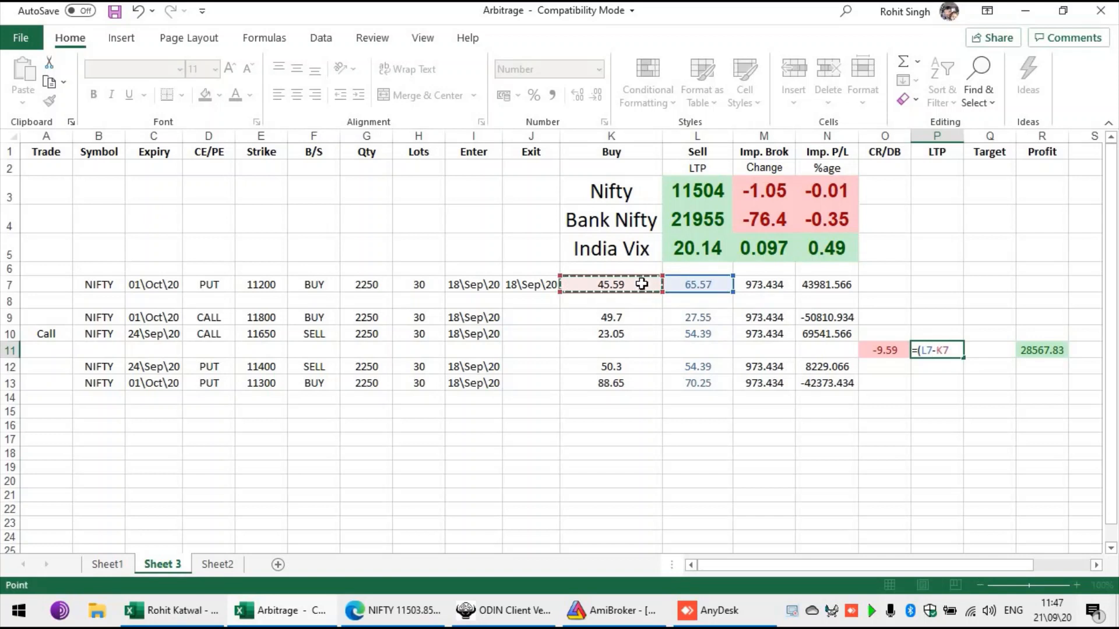
pyautogui.write(')+SUM(')
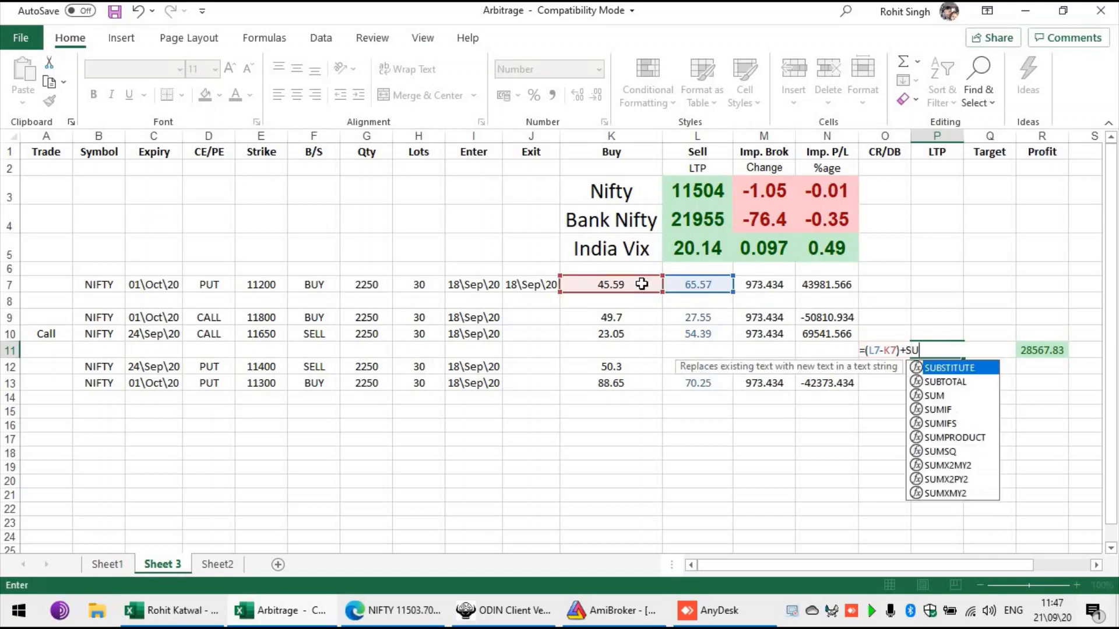
pyautogui.press('Up')
pyautogui.press('Up')
pyautogui.press('Left')
pyautogui.press('Left')
pyautogui.press('Left')
pyautogui.press('Left')
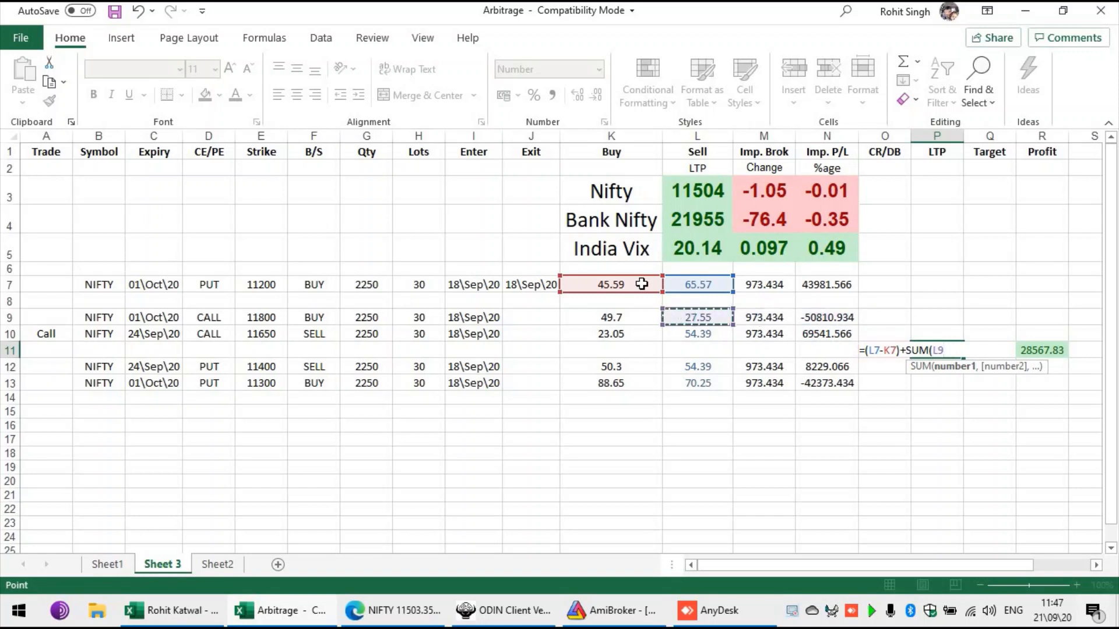
pyautogui.hotkey('shift', 'Down')
pyautogui.hotkey('shift', 'Down')
pyautogui.hotkey('shift', 'Down')
pyautogui.hotkey('shift', 'Down')
pyautogui.write(')-SUM(')
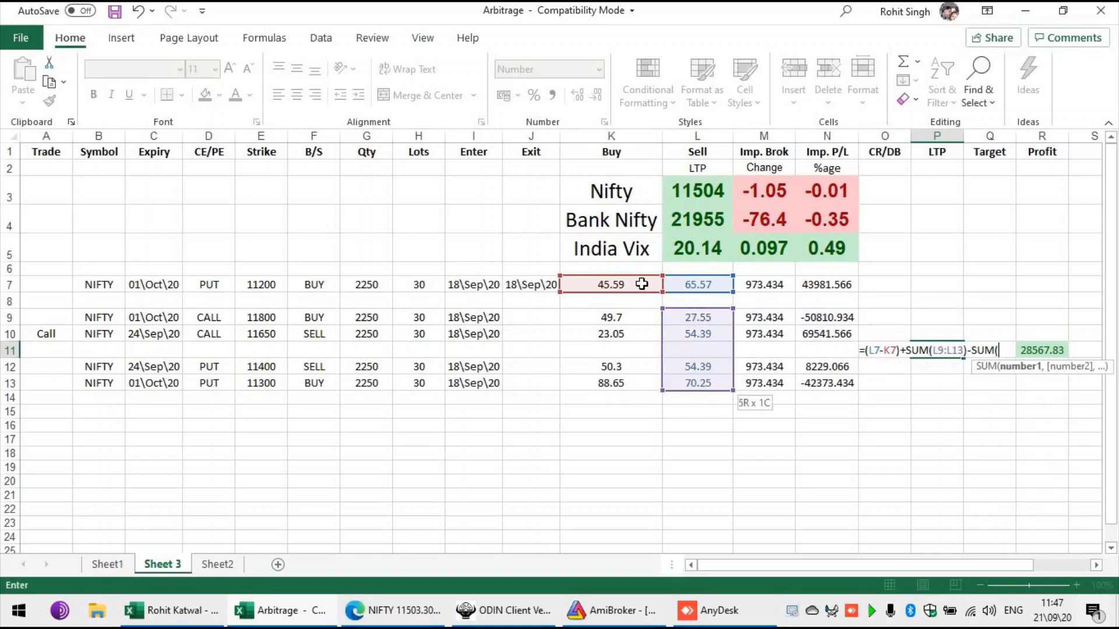
pyautogui.press('Up')
pyautogui.press('Up')
pyautogui.press('Left')
pyautogui.press('Left')
pyautogui.press('Left')
pyautogui.press('Left')
pyautogui.press('Left')
pyautogui.hotkey('shift', 'Down')
pyautogui.hotkey('shift', 'Down')
pyautogui.hotkey('shift', 'Down')
pyautogui.hotkey('shift', 'Down')
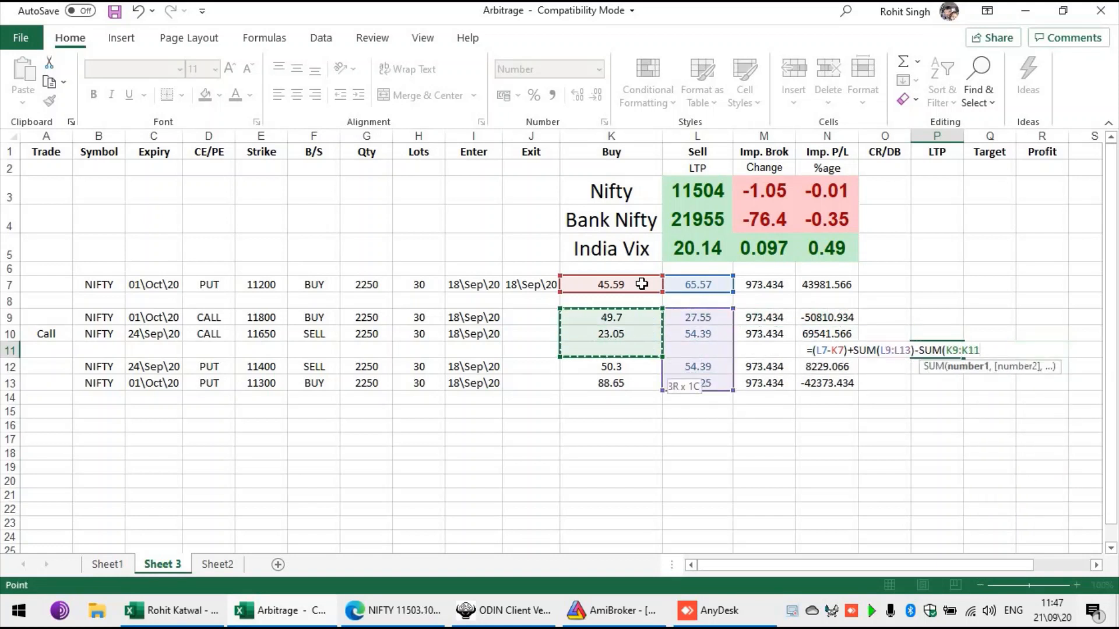
pyautogui.write(')')
pyautogui.hotkey('ctrl', 'Return')
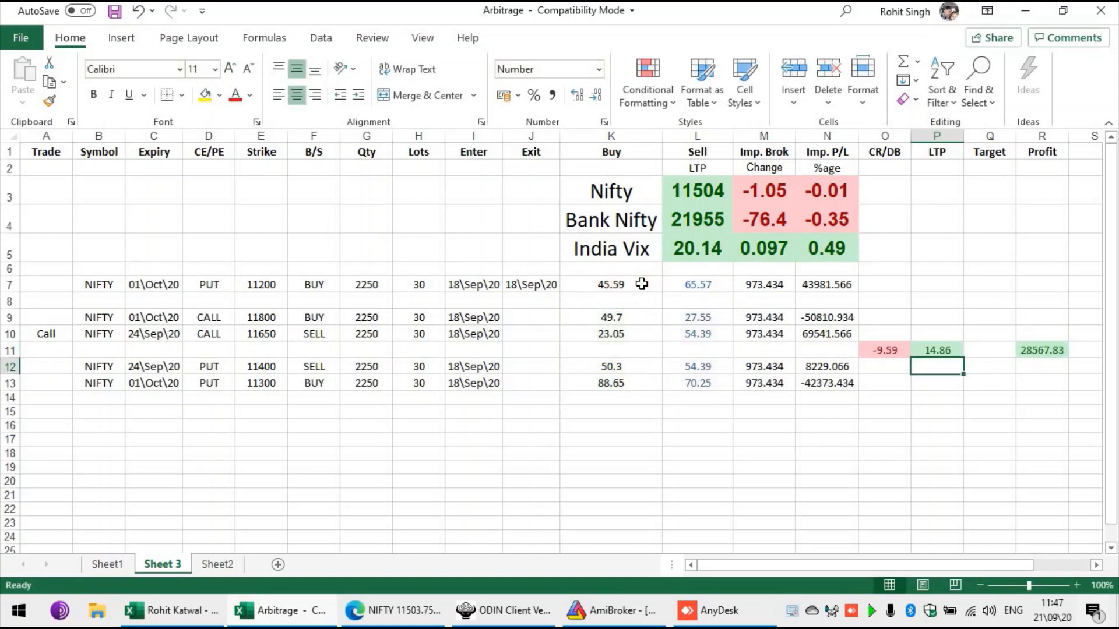
pyautogui.press('Down')
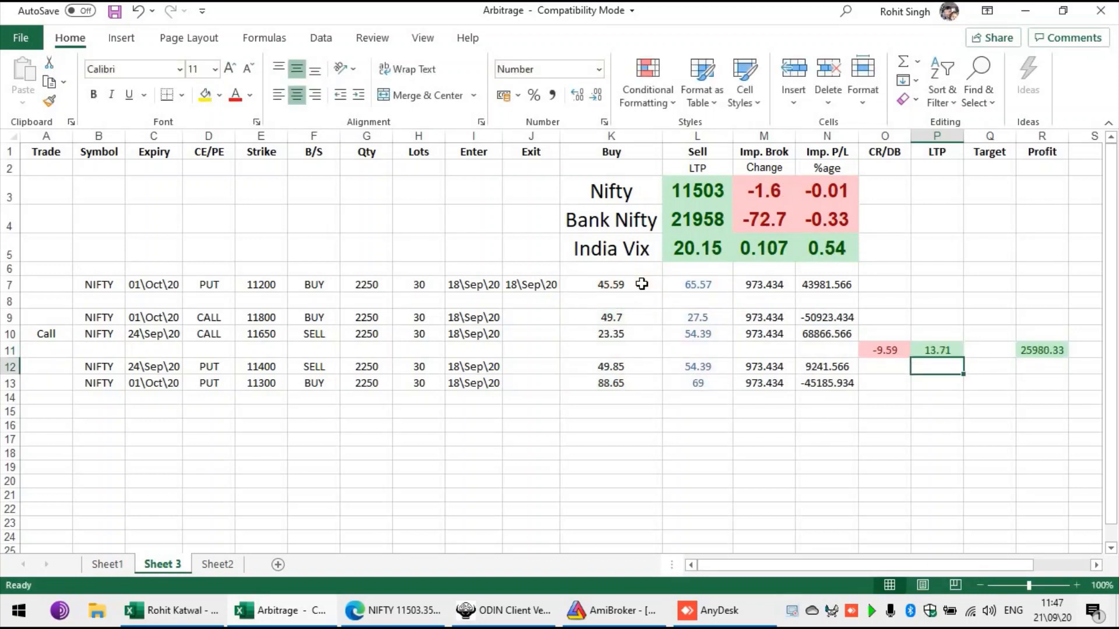
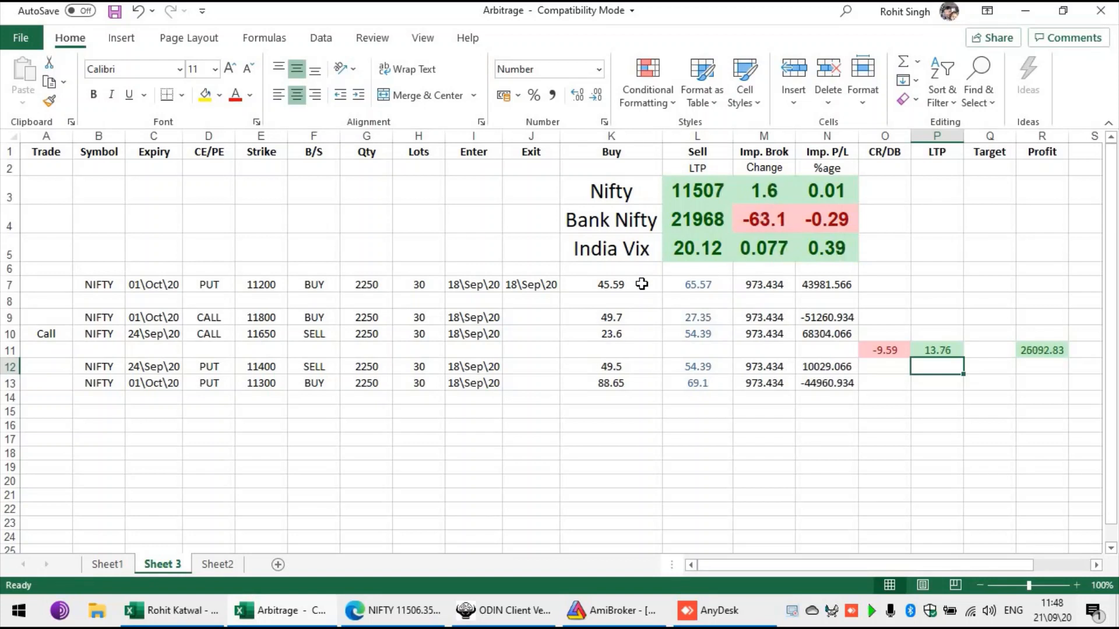
# Sum the Imp. P/L values N7:N13 in cell N17 and label the total "Net P/L" in cell M17
pyautogui.press('Left')
pyautogui.press('Down')
pyautogui.press('Left')
pyautogui.press('Down')
pyautogui.press('Down')
pyautogui.press('Down')
pyautogui.press('Down')
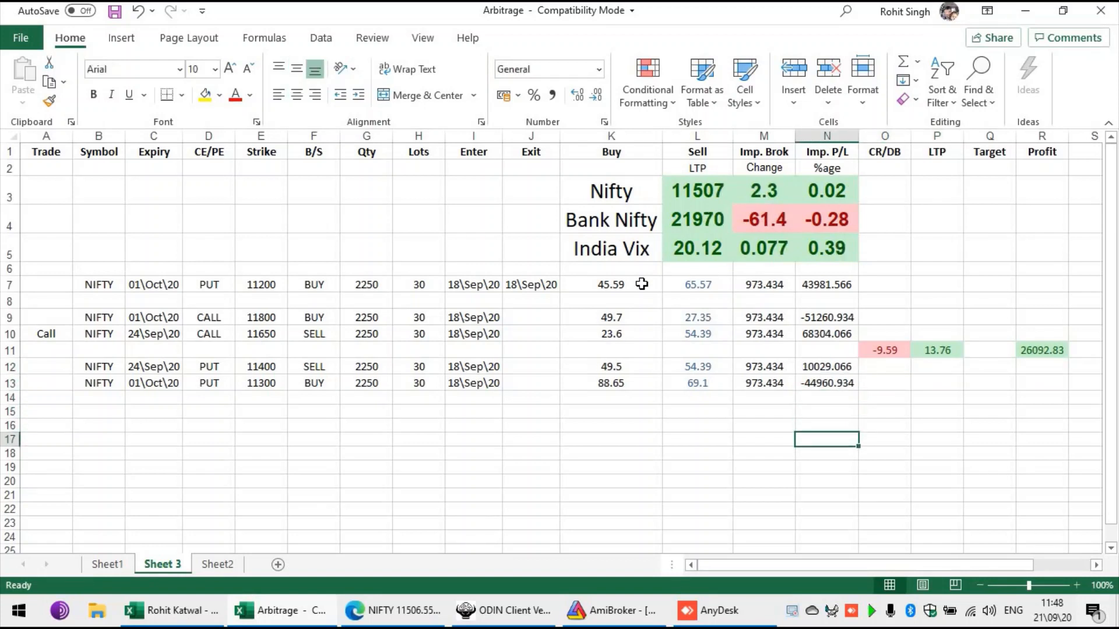
pyautogui.write('=SUM(')
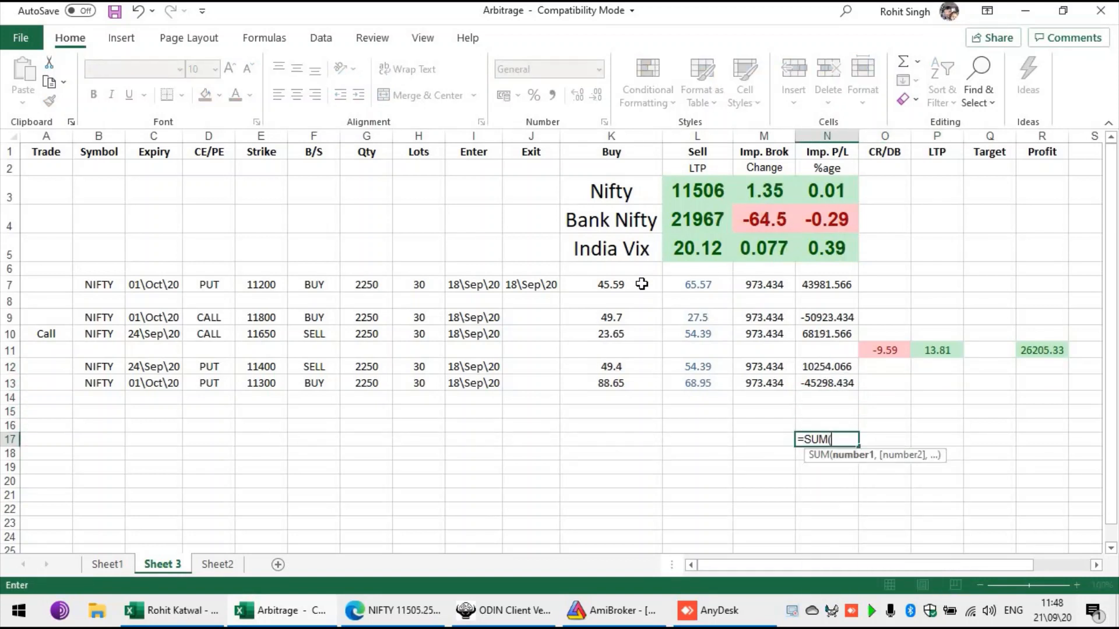
pyautogui.press('Up')
pyautogui.press('Up')
pyautogui.press('Up')
pyautogui.press('Up')
pyautogui.hotkey('shift', 'Up')
pyautogui.hotkey('shift', 'Up')
pyautogui.hotkey('shift', 'Up')
pyautogui.hotkey('shift', 'Up')
pyautogui.hotkey('shift', 'Up')
pyautogui.hotkey('shift', 'Up')
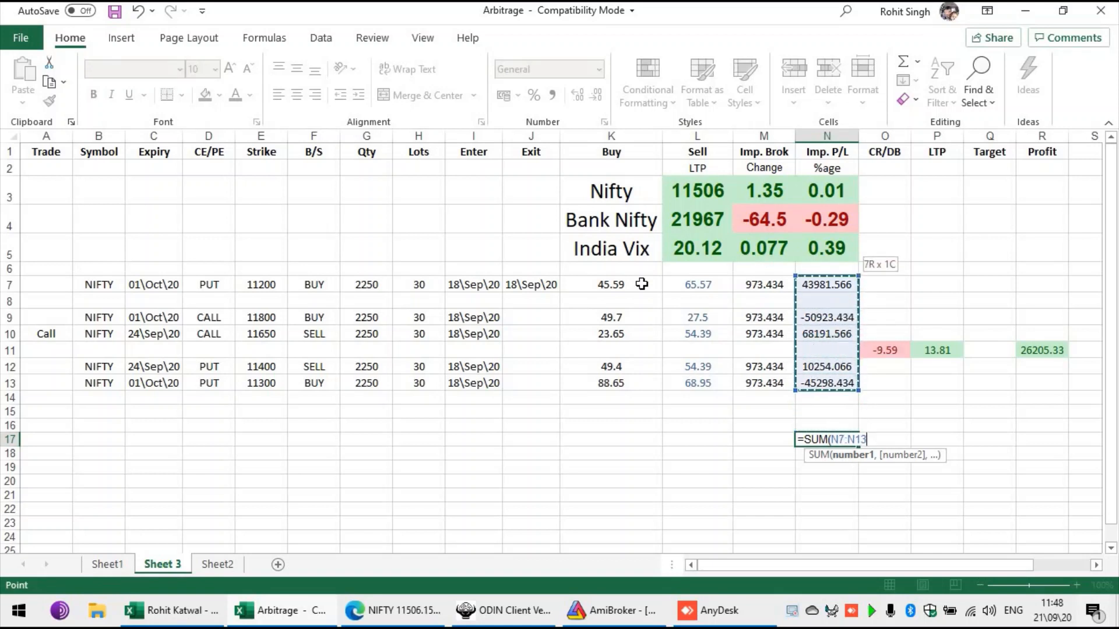
pyautogui.hotkey('shift', 'Tab')
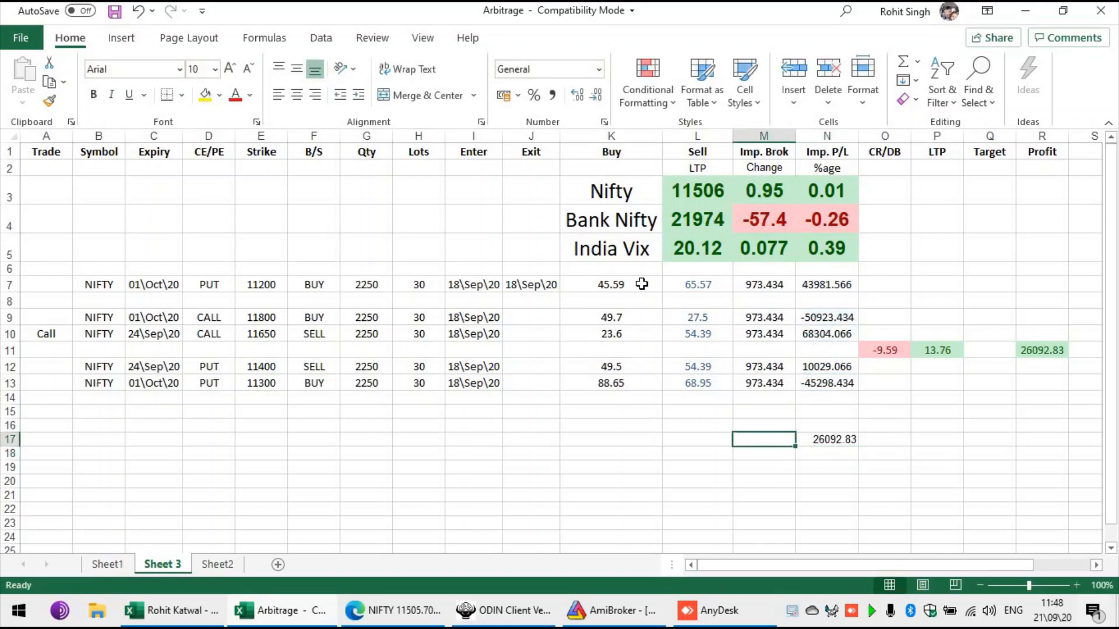
pyautogui.write('n')
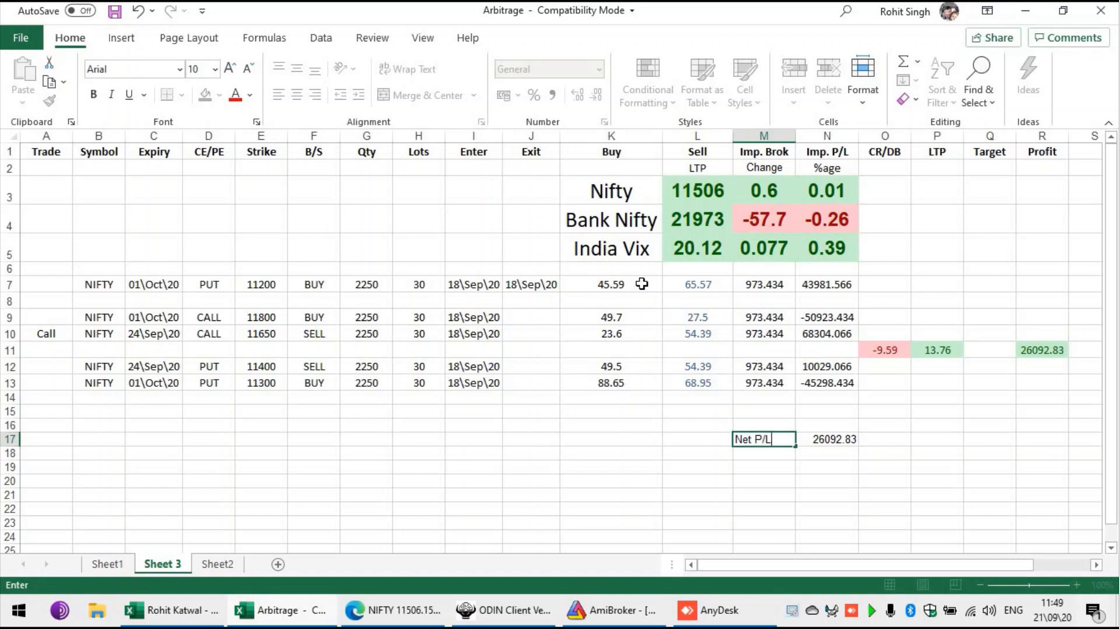
pyautogui.press('Return')
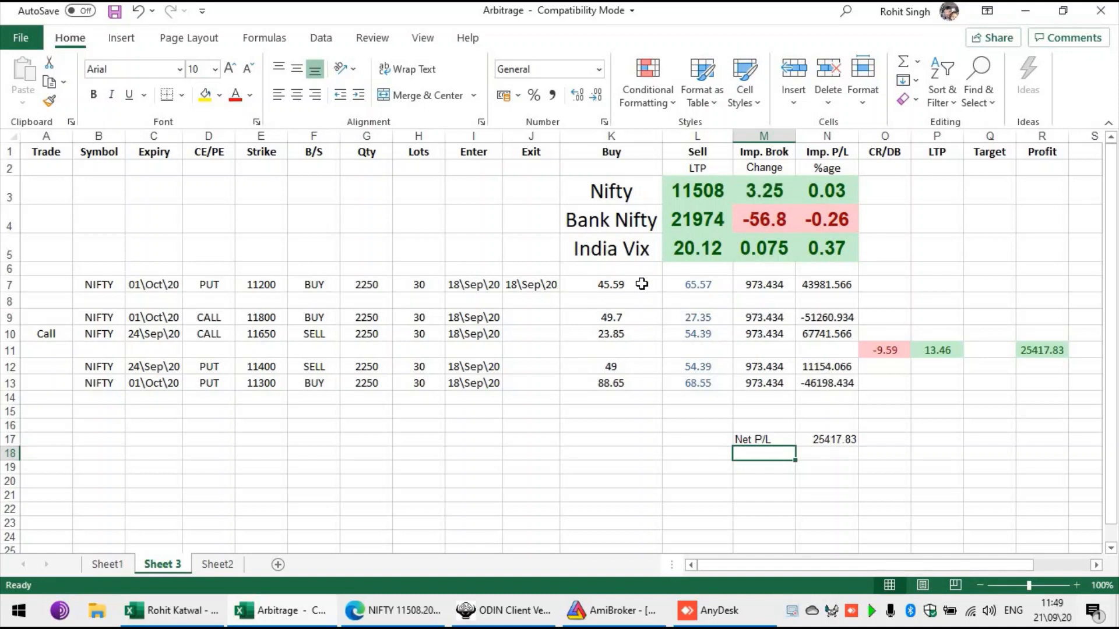
pyautogui.press('Right')
pyautogui.press('Up')
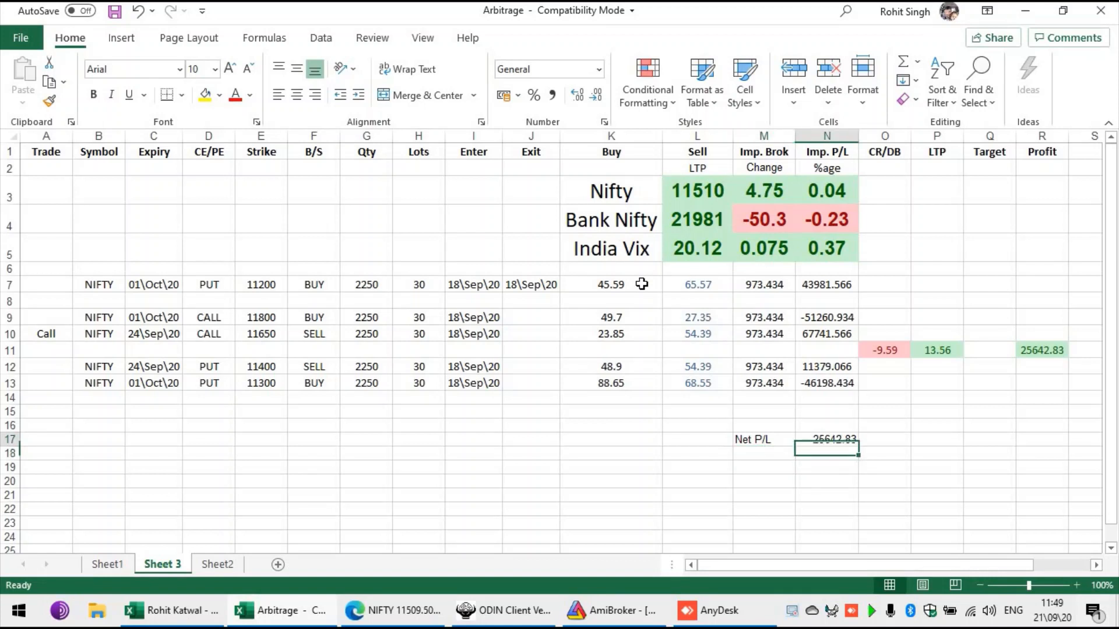
pyautogui.press('Up')
pyautogui.press('Right')
pyautogui.press('Right')
pyautogui.press('Up')
pyautogui.press('Up')
pyautogui.press('Left')
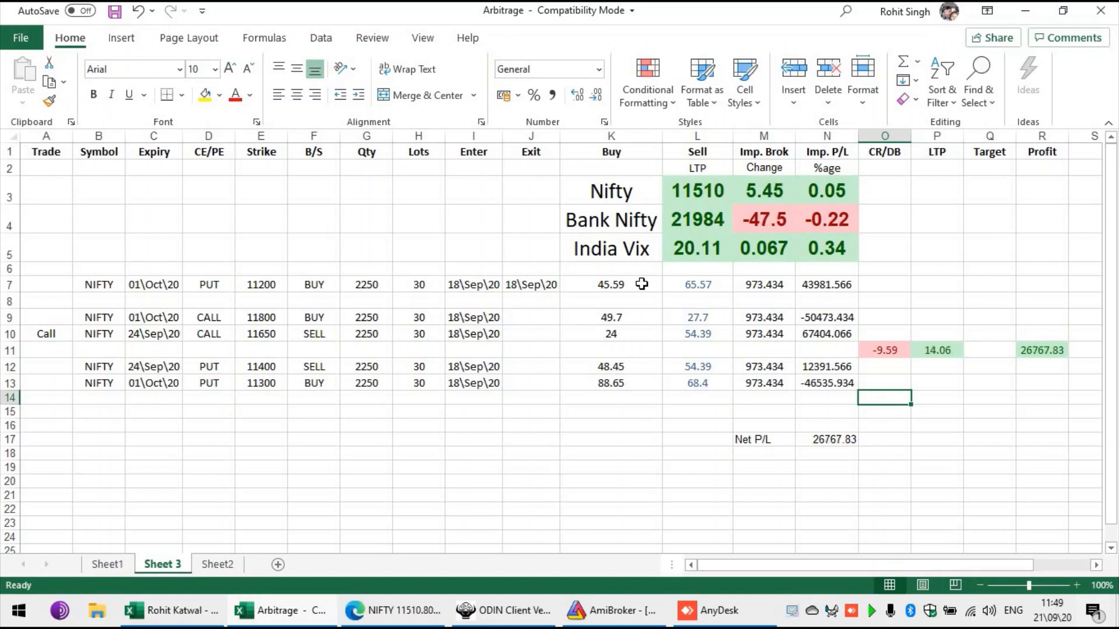
# Enter "Call Calendar" as the trade name in cell A10
pyautogui.press('Left')
pyautogui.press('Left')
pyautogui.press('Left')
pyautogui.press('Left')
pyautogui.press('Left')
pyautogui.press('Left')
pyautogui.press('Left')
pyautogui.press('Left')
pyautogui.press('Left')
pyautogui.press('Left')
pyautogui.press('Left')
pyautogui.press('Left')
pyautogui.press('Left')
pyautogui.press('Left')
pyautogui.press('Up')
pyautogui.press('Up')
pyautogui.press('Up')
pyautogui.press('Up')
pyautogui.write('C')
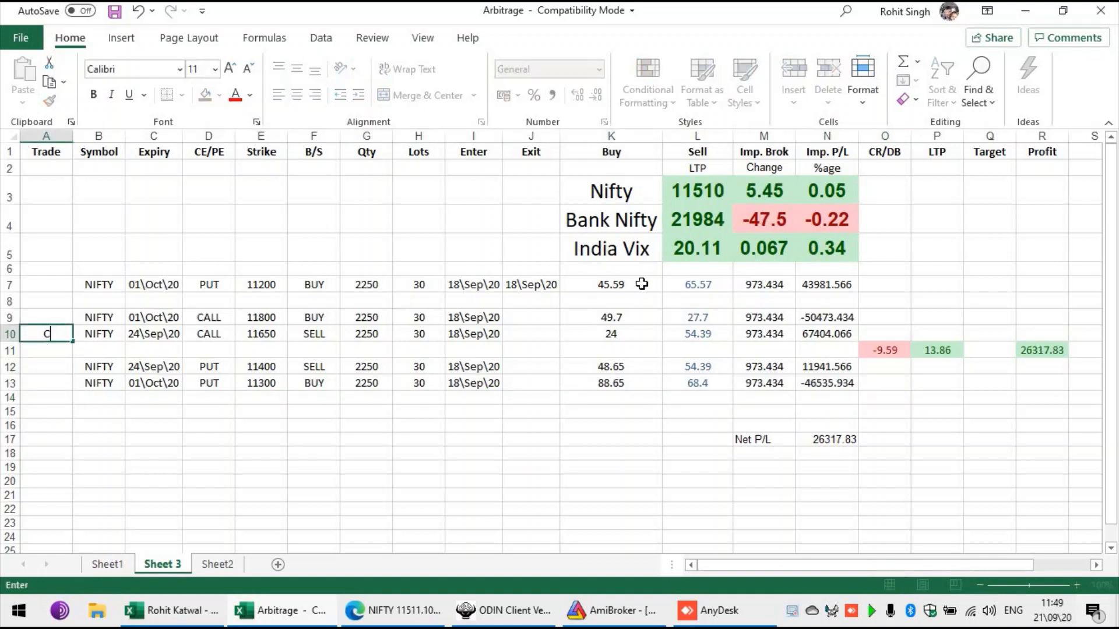
pyautogui.write('all Calendar')
pyautogui.press('Return')
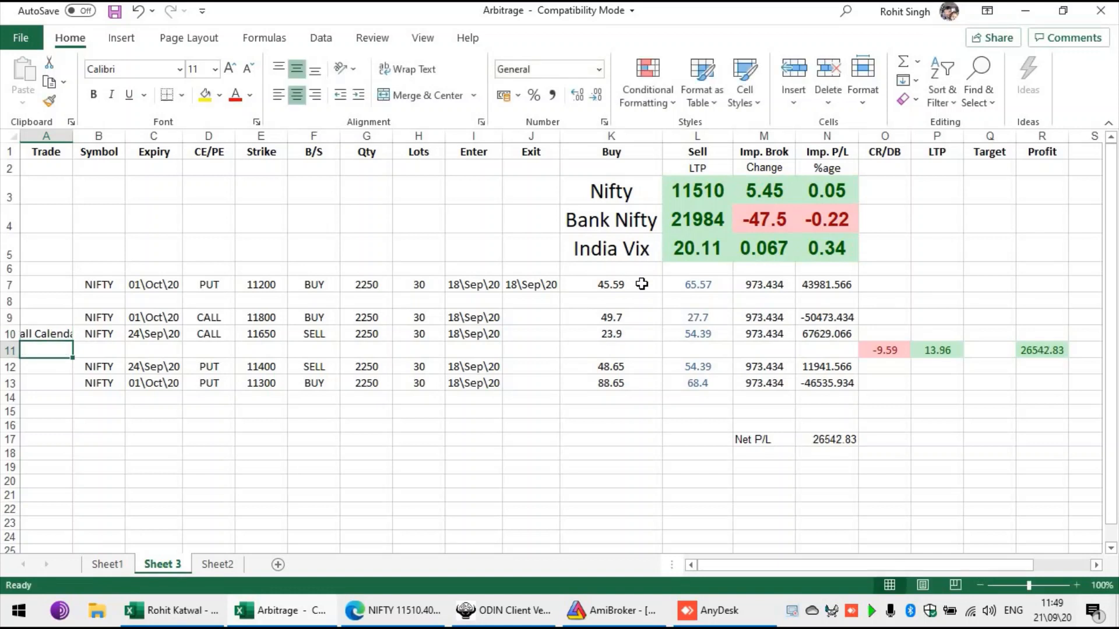
# Enter "Put Cal." as the trade name in cell A13
pyautogui.press('Down')
pyautogui.press('Down')
pyautogui.write('Put cal')
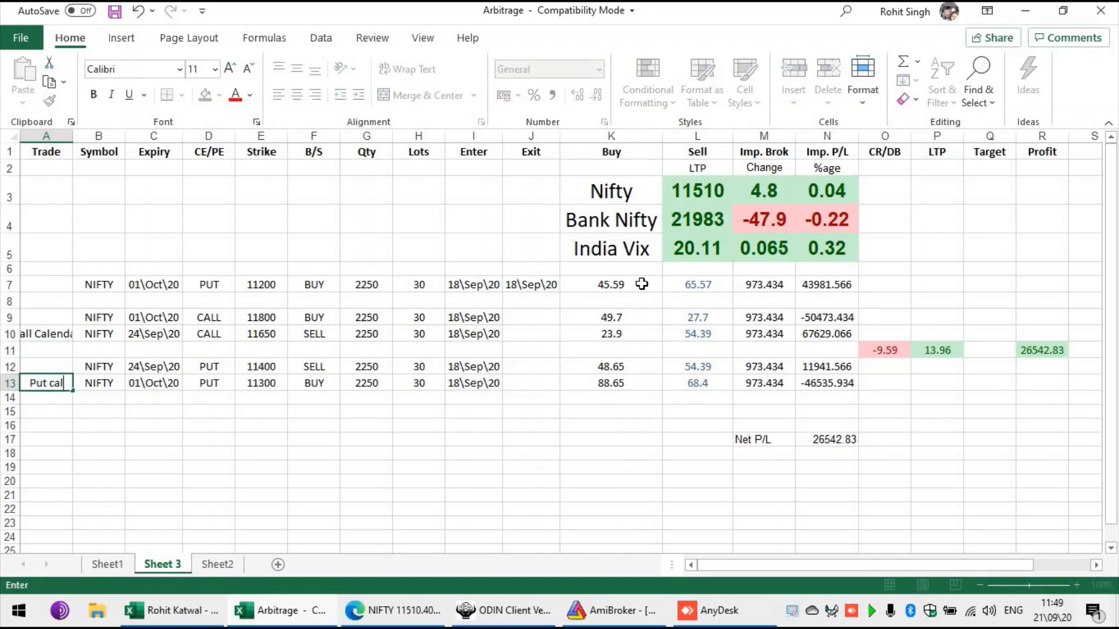
pyautogui.write('.')
pyautogui.press('BackSpace')
pyautogui.press('BackSpace')
pyautogui.press('BackSpace')
pyautogui.press('BackSpace')
pyautogui.write('Cal.')
# Replace the trade name in cell A10 with the shorter "Call Cal."
pyautogui.press('Up')
pyautogui.press('Up')
pyautogui.press('Up')
pyautogui.write('Call')
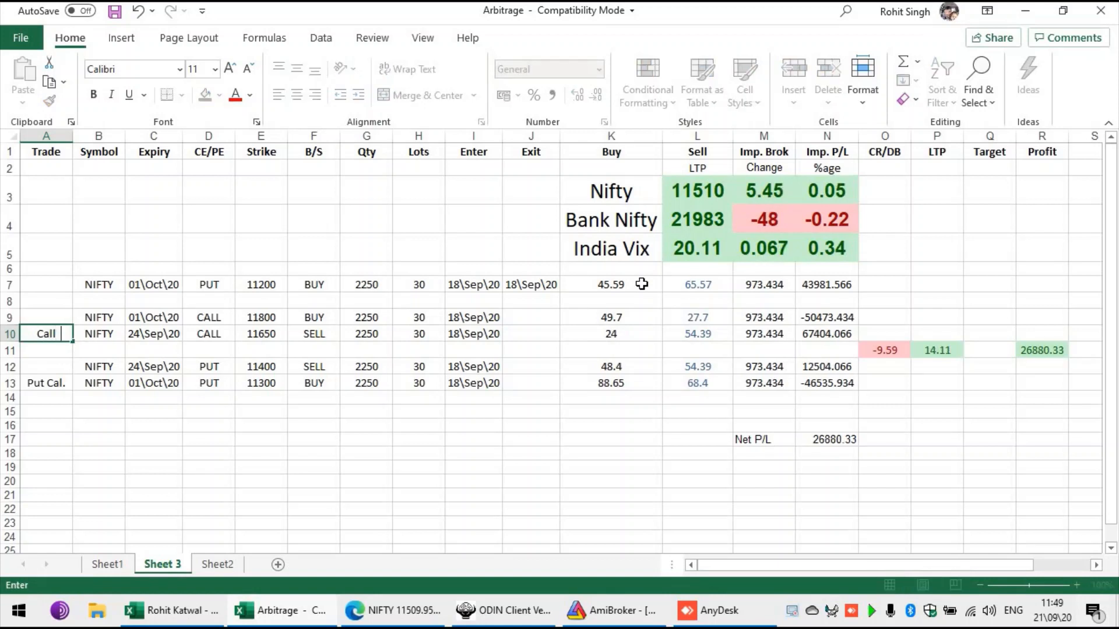
pyautogui.write(' Cal.')
pyautogui.press('Right')
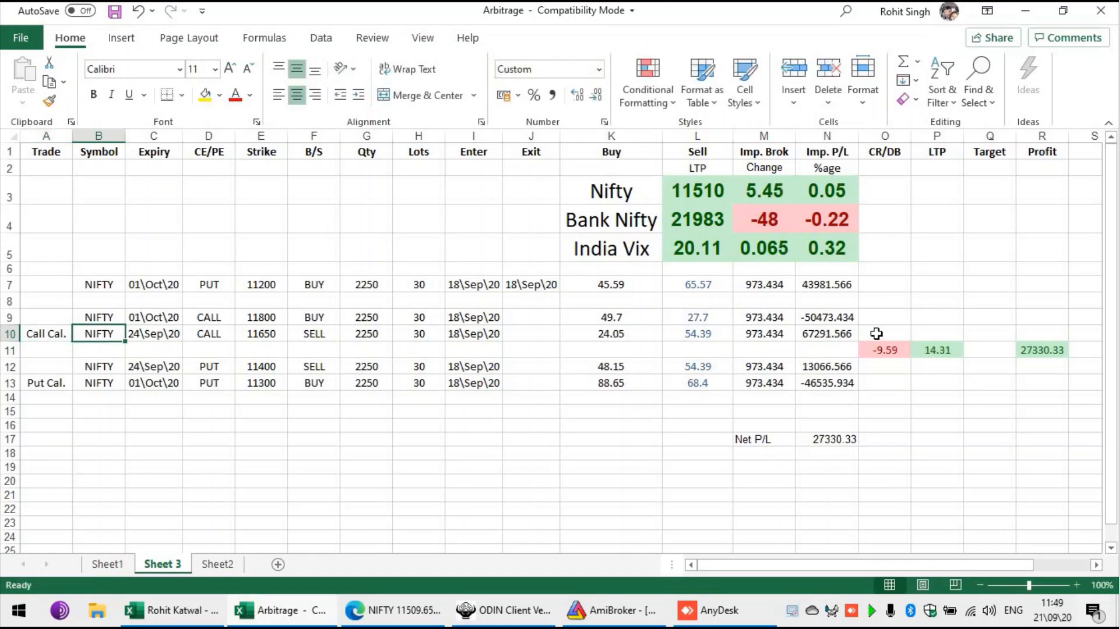
pyautogui.click(876, 333)
pyautogui.click(876, 387)
pyautogui.click(922, 381)
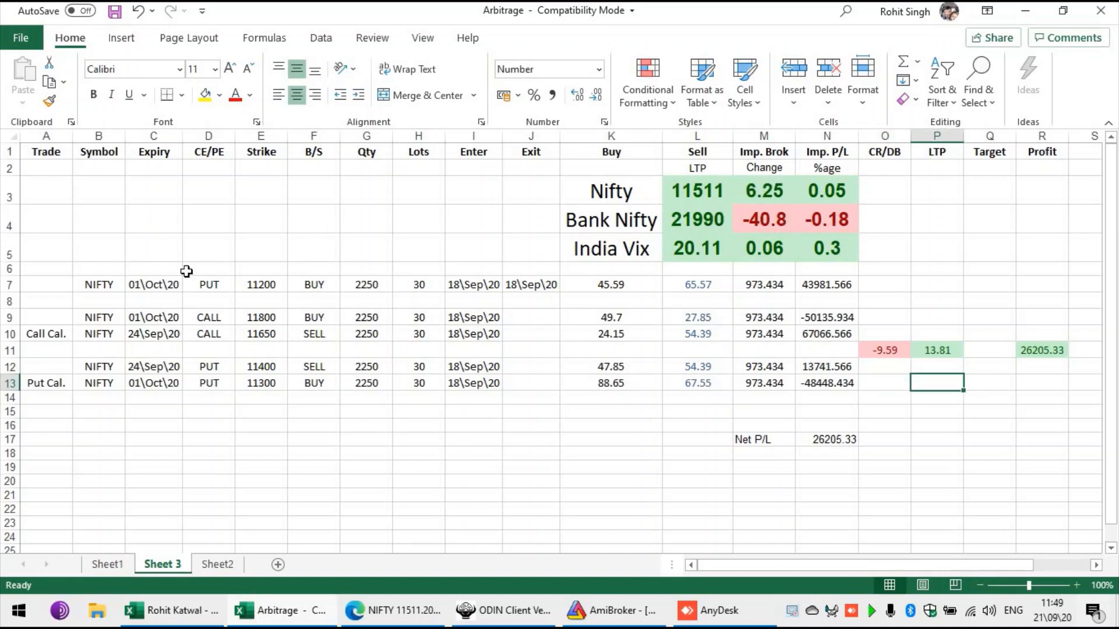
pyautogui.moveTo(92, 284); pyautogui.dragTo(849, 281)
pyautogui.click(898, 387)
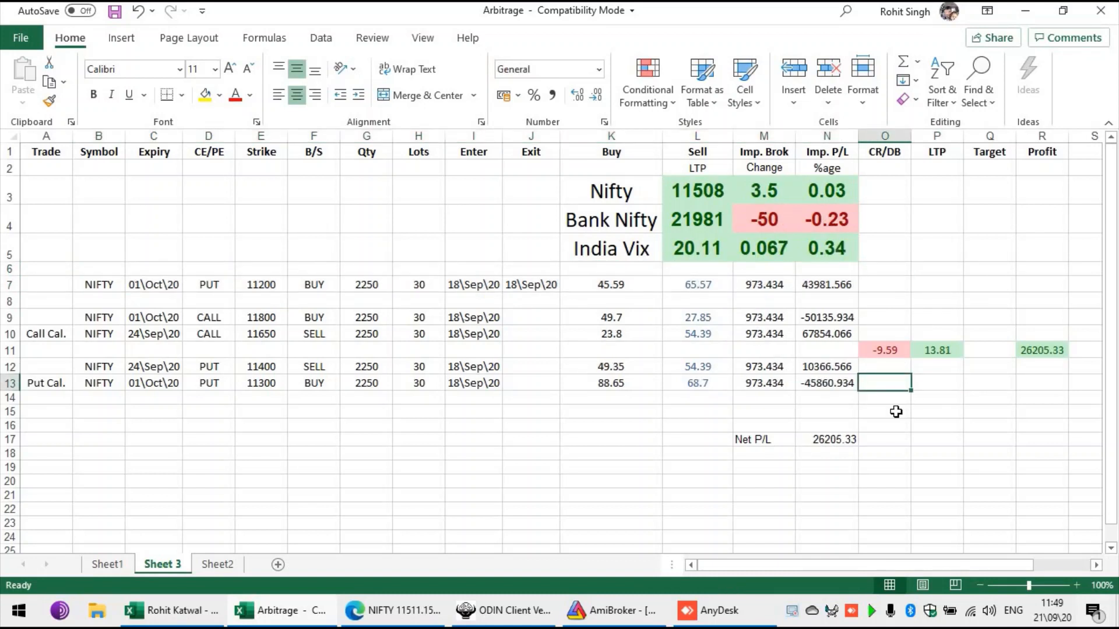
pyautogui.write('=')
pyautogui.press('Escape')
# Calculate the put calendar's net premium in LTP cell P13 with the formula =(L7-K7)+SUM(L12:L13)-SUM(K12:K13)
pyautogui.press('Right')
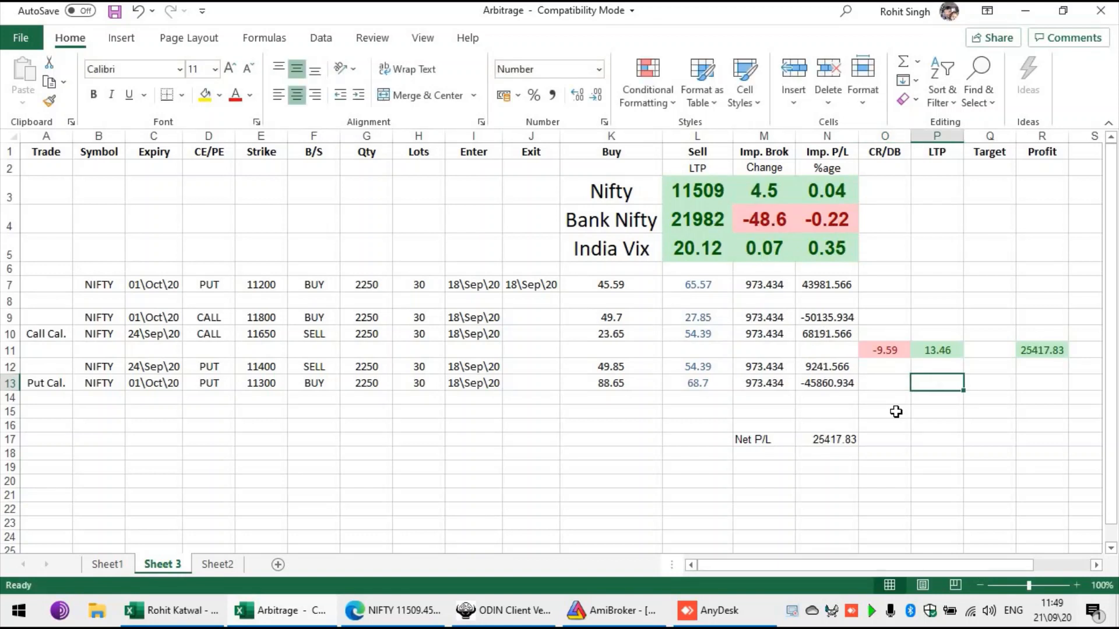
pyautogui.write('=')
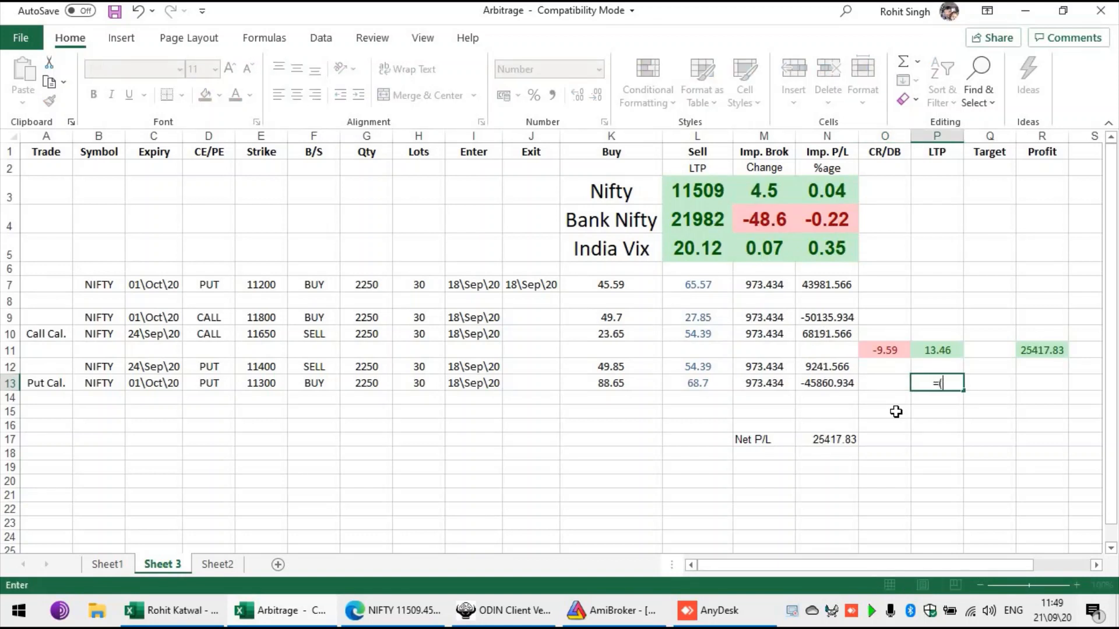
pyautogui.write('(')
pyautogui.click(694, 284)
pyautogui.write('-')
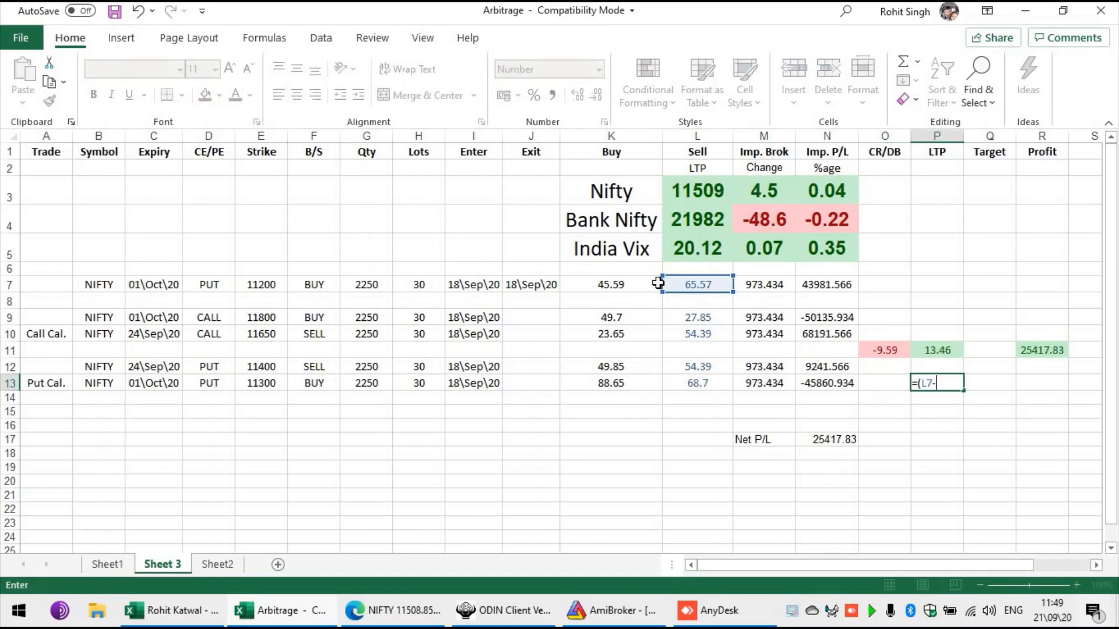
pyautogui.click(639, 282)
pyautogui.write(')')
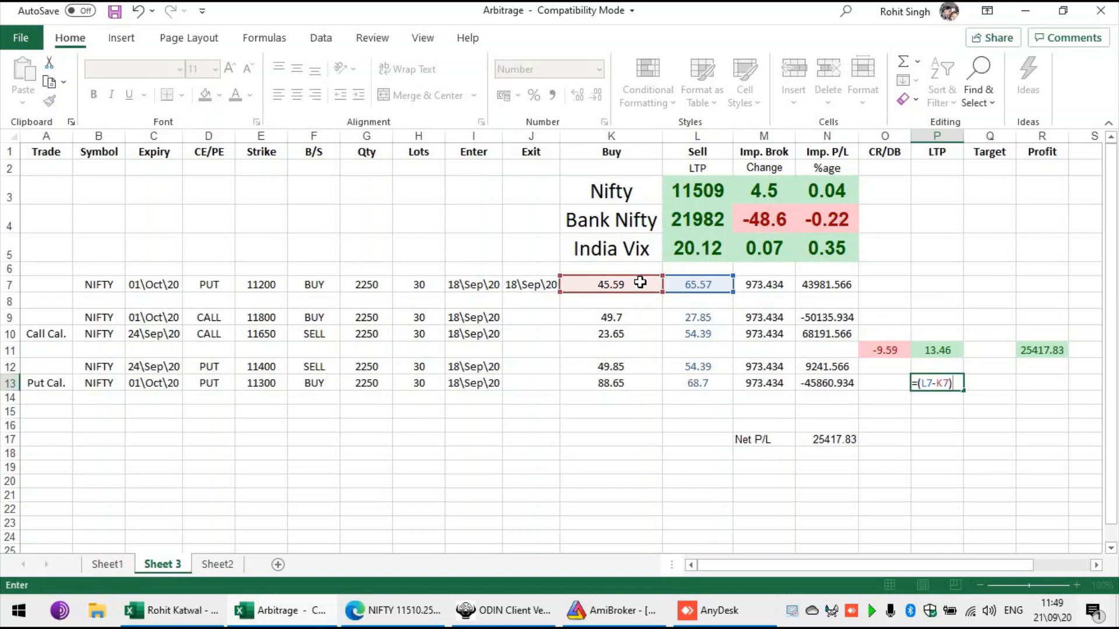
pyautogui.write('+sum(')
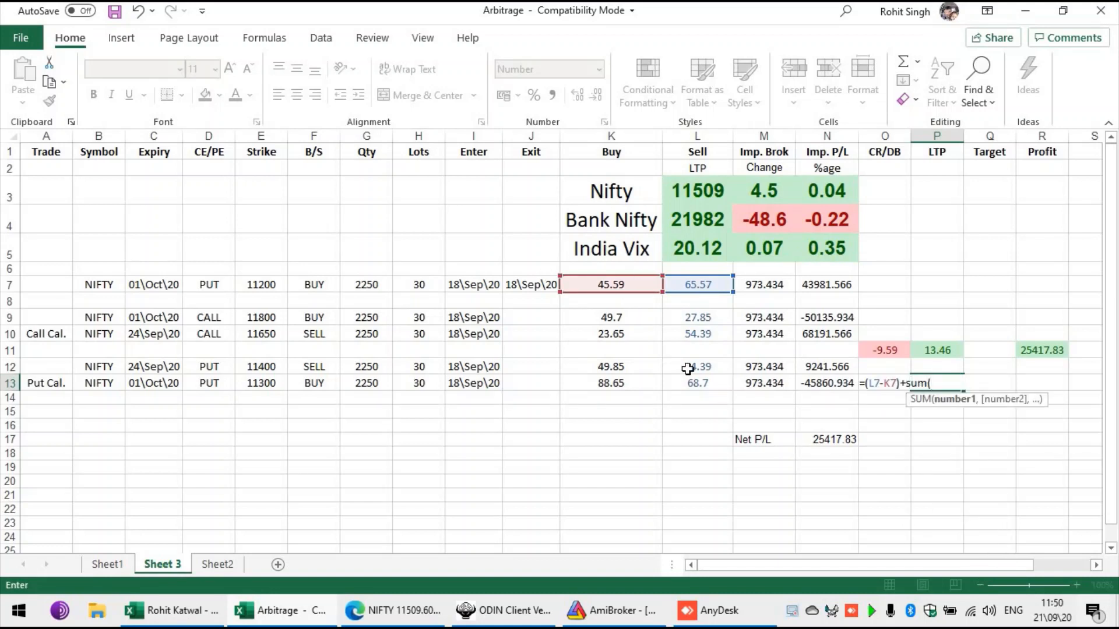
pyautogui.moveTo(688, 369); pyautogui.dragTo(697, 381)
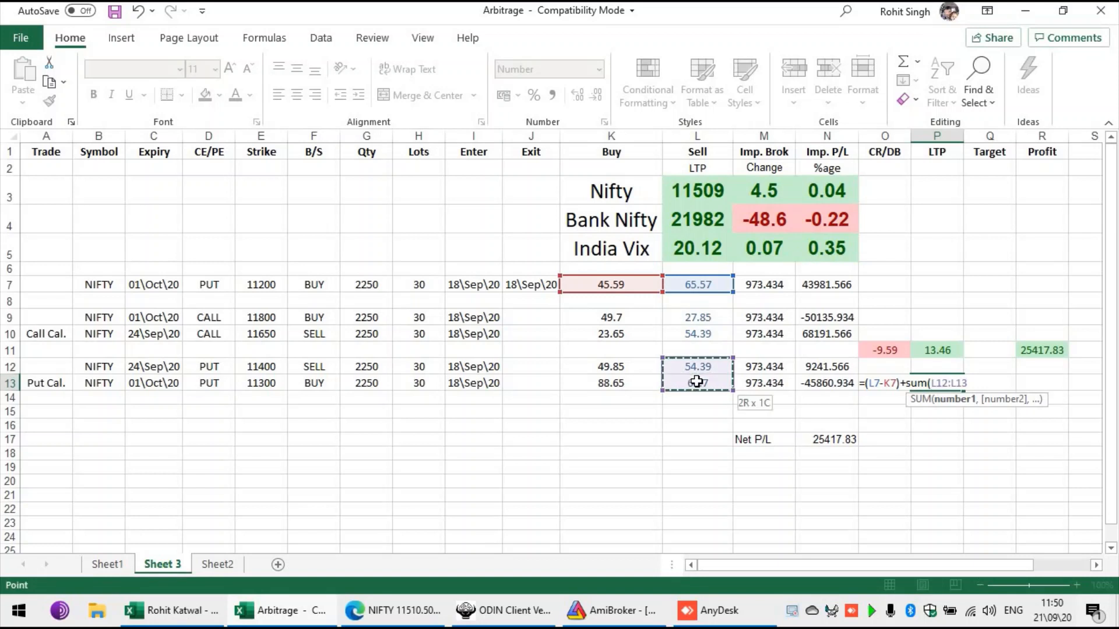
pyautogui.write(')-sum(')
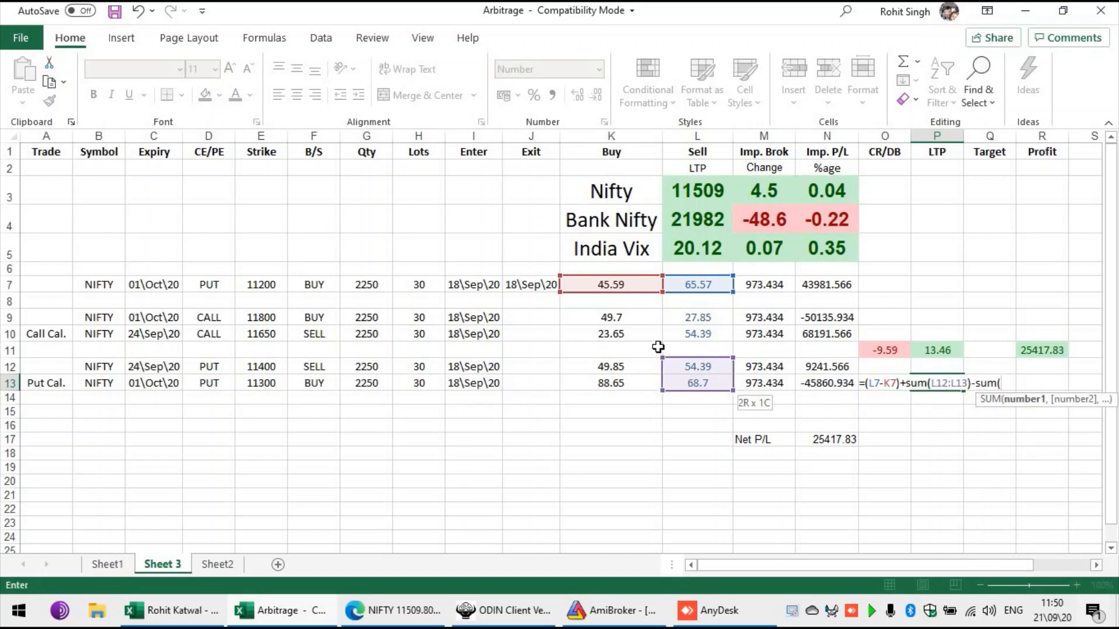
pyautogui.moveTo(643, 362); pyautogui.dragTo(639, 379)
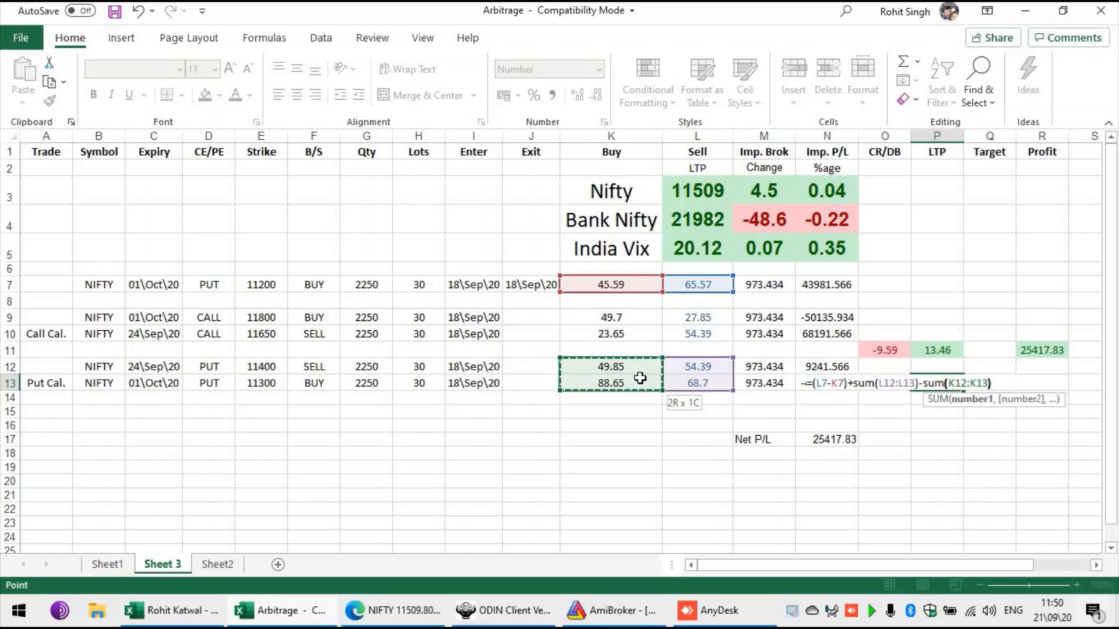
pyautogui.press('Return')
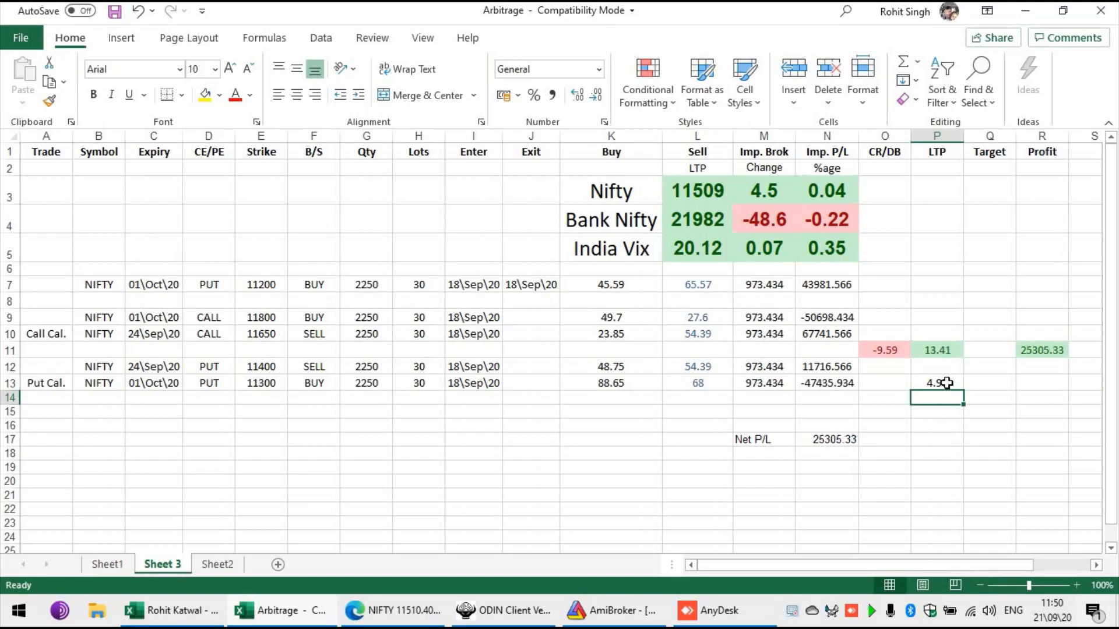
pyautogui.press('Up')
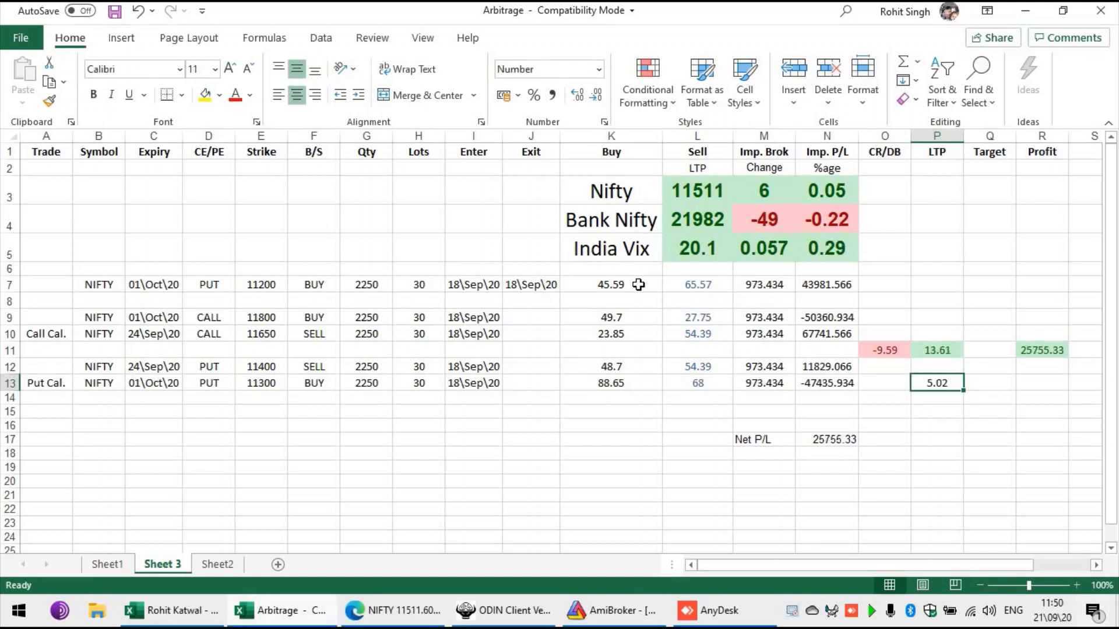
pyautogui.moveTo(639, 285); pyautogui.dragTo(828, 285)
pyautogui.moveTo(619, 367); pyautogui.dragTo(807, 383)
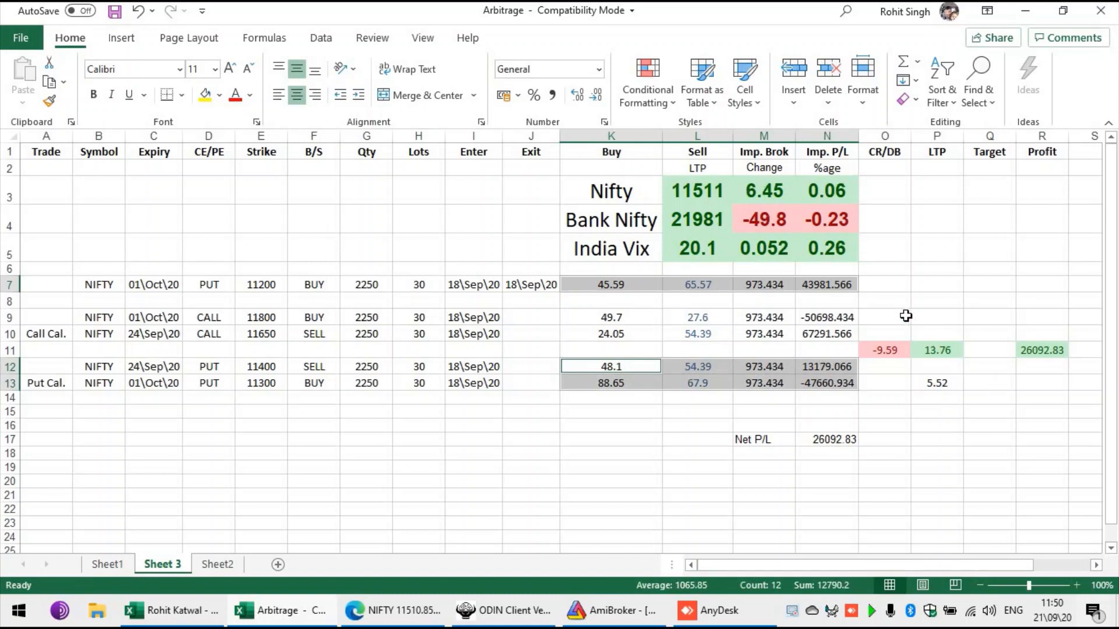
# Calculate the call calendar's net premium in LTP cell P9 with the formula =SUM(L9:L10)-SUM(K9:K10)
pyautogui.click(929, 317)
pyautogui.write('=sum(')
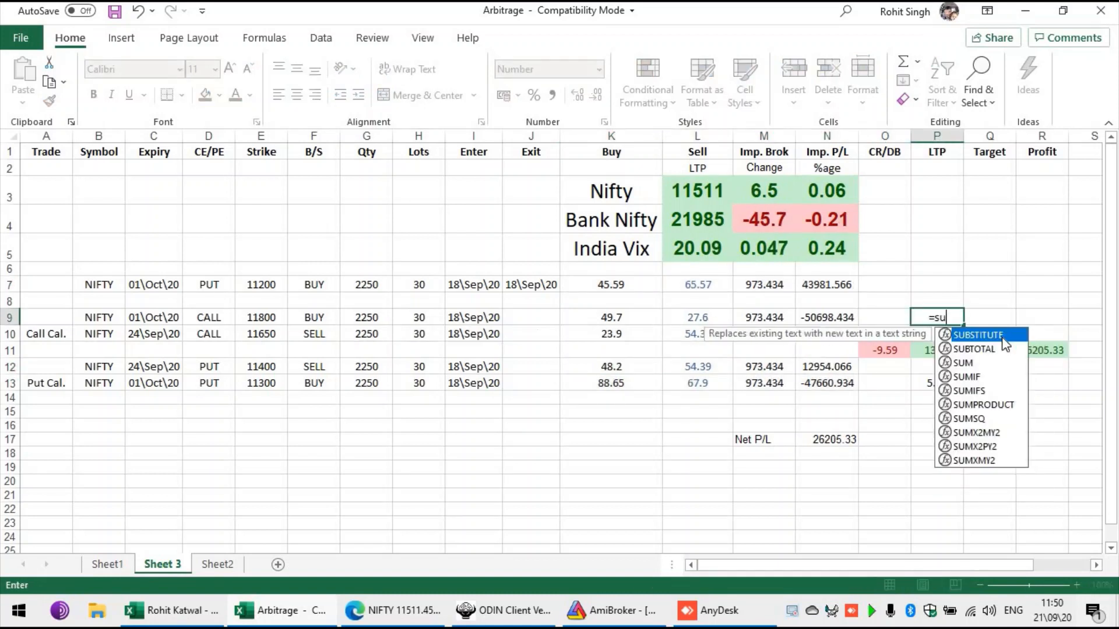
pyautogui.press('Left')
pyautogui.press('Left')
pyautogui.press('Left')
pyautogui.press('Left')
pyautogui.hotkey('shift', 'Down')
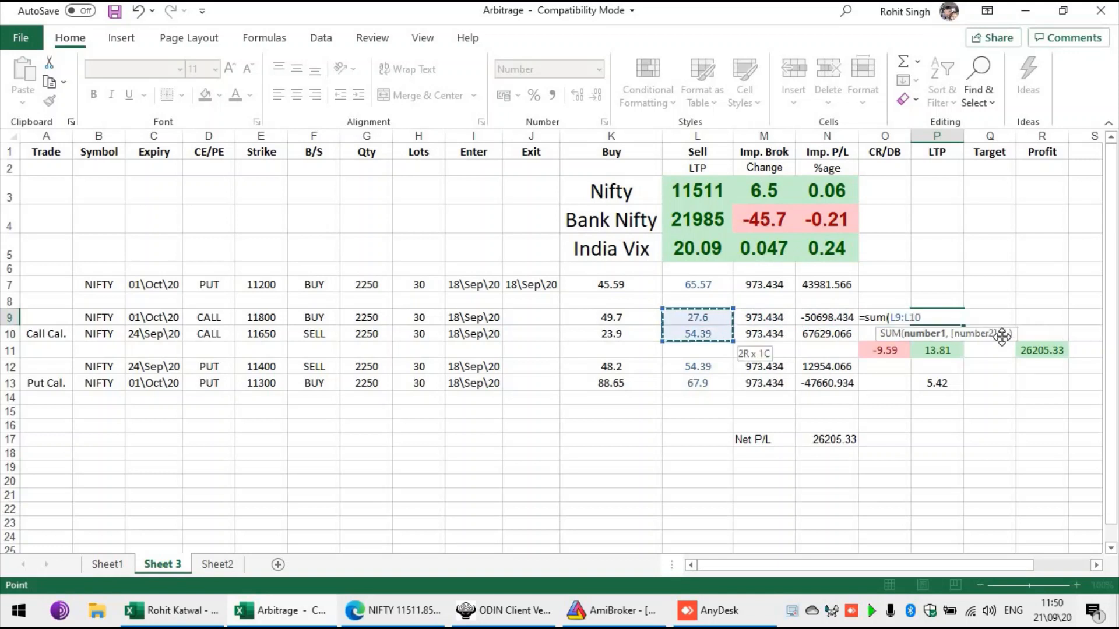
pyautogui.write(')-sum(')
pyautogui.press('Left')
pyautogui.press('Left')
pyautogui.press('Left')
pyautogui.press('Left')
pyautogui.press('Left')
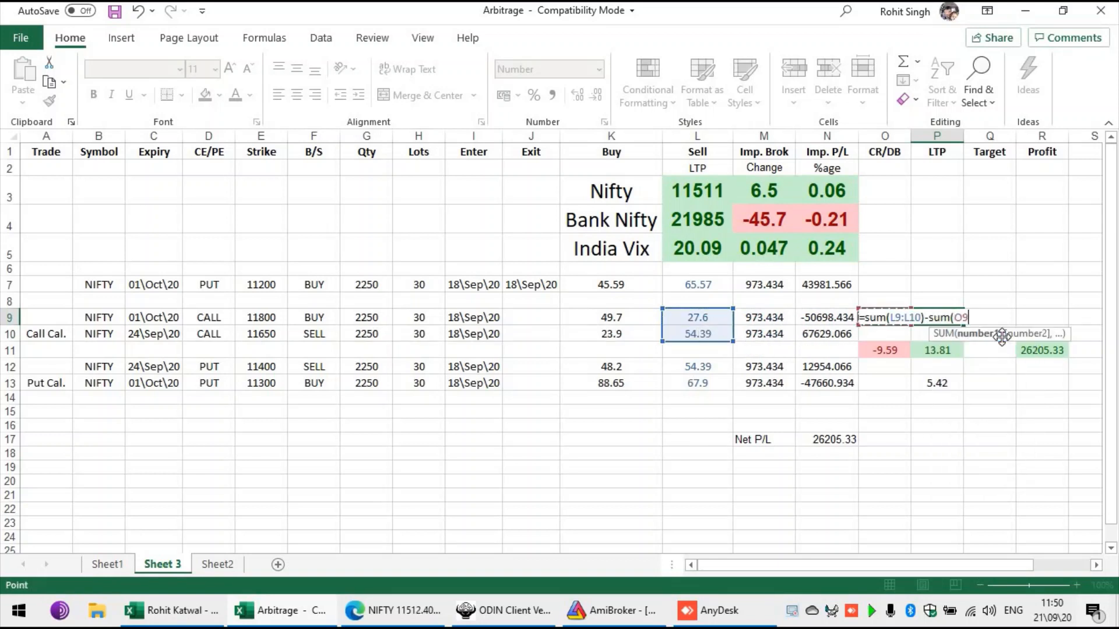
pyautogui.hotkey('shift', 'Down')
pyautogui.write(')')
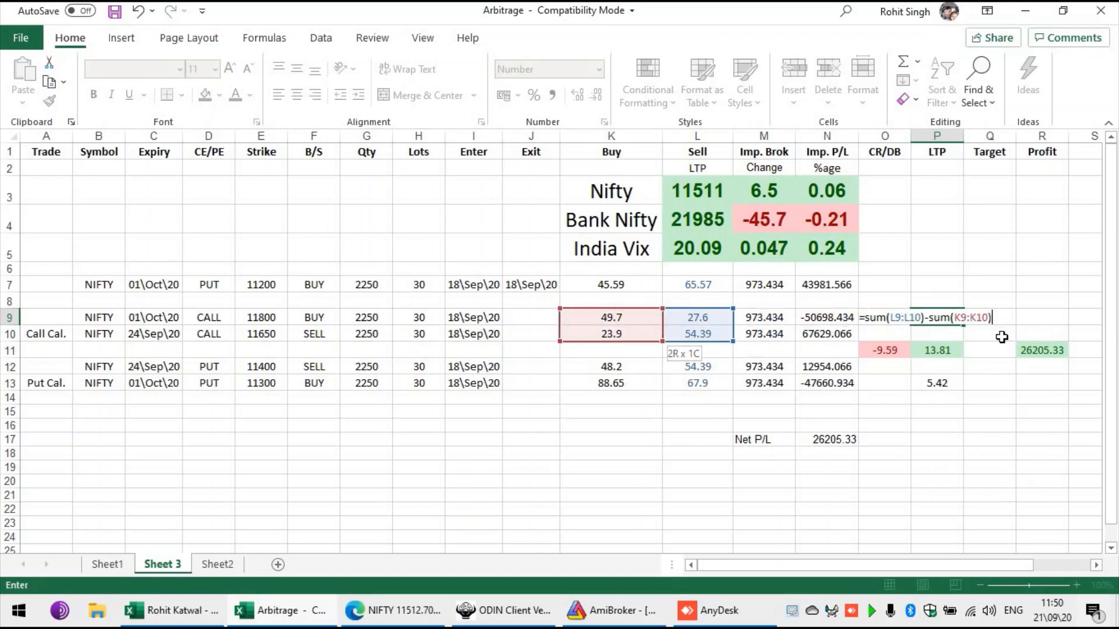
pyautogui.press('Return')
pyautogui.press('Up')
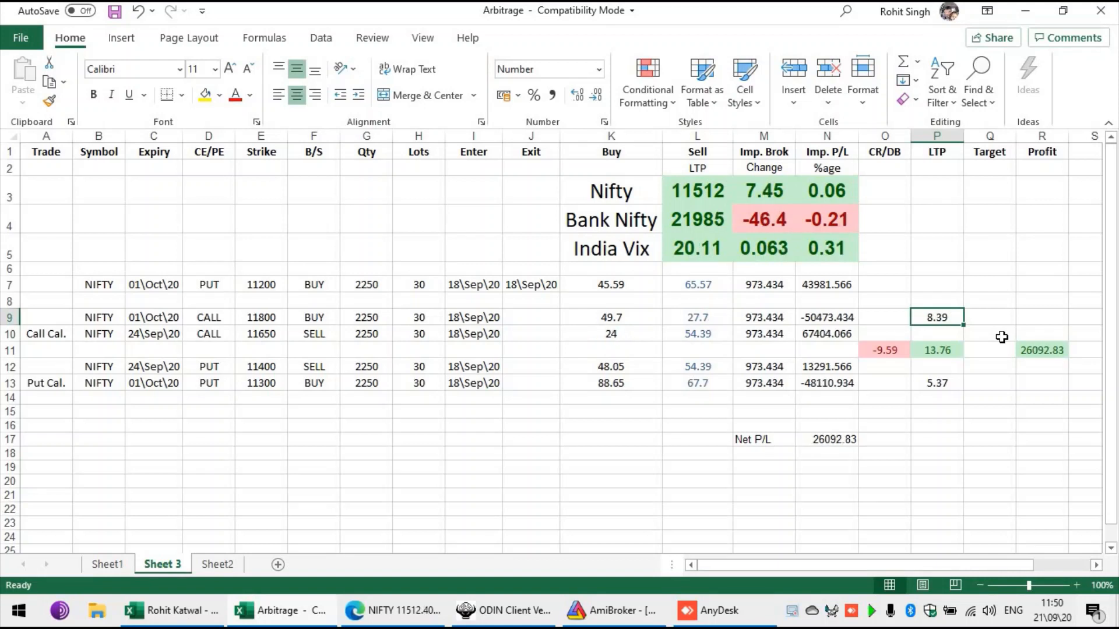
pyautogui.press('Right')
pyautogui.press('Down')
pyautogui.press('Down')
pyautogui.press('Left')
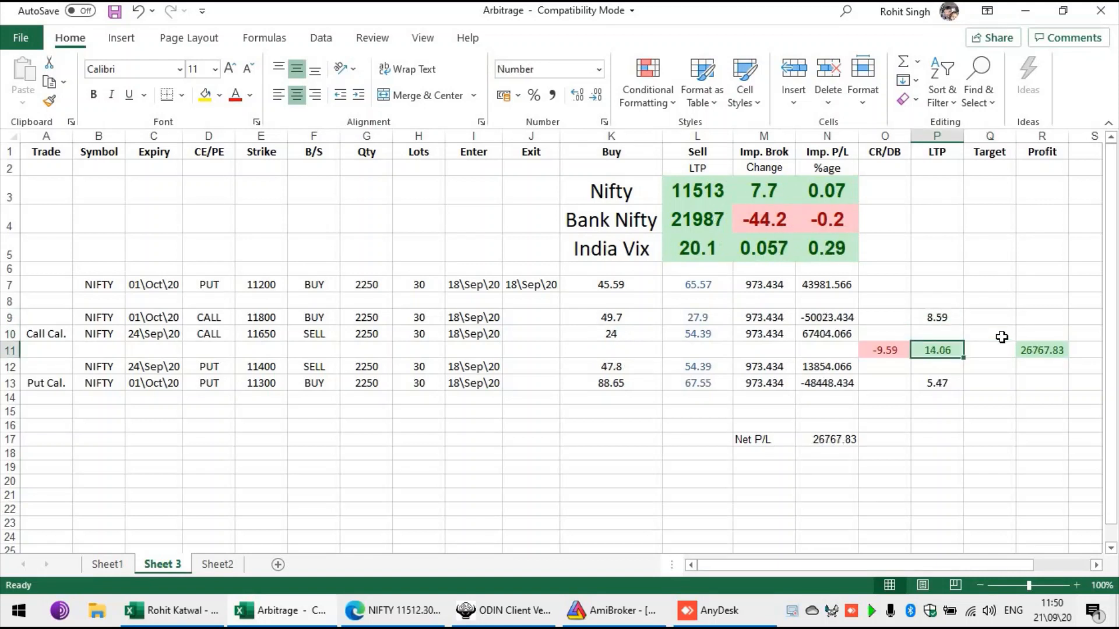
pyautogui.press('Up')
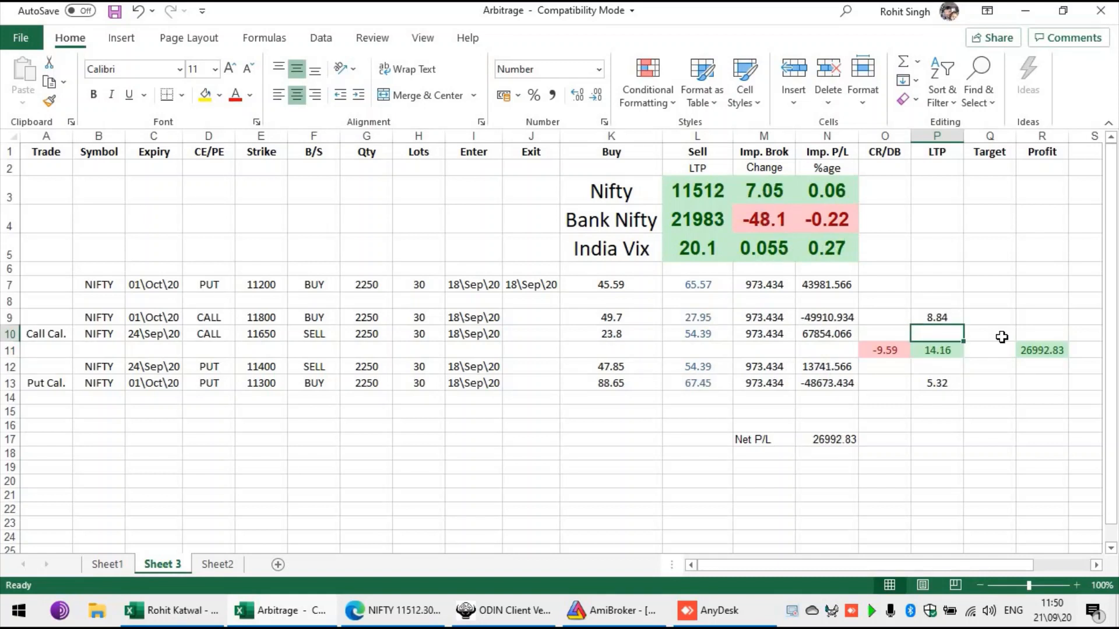
pyautogui.click(944, 387)
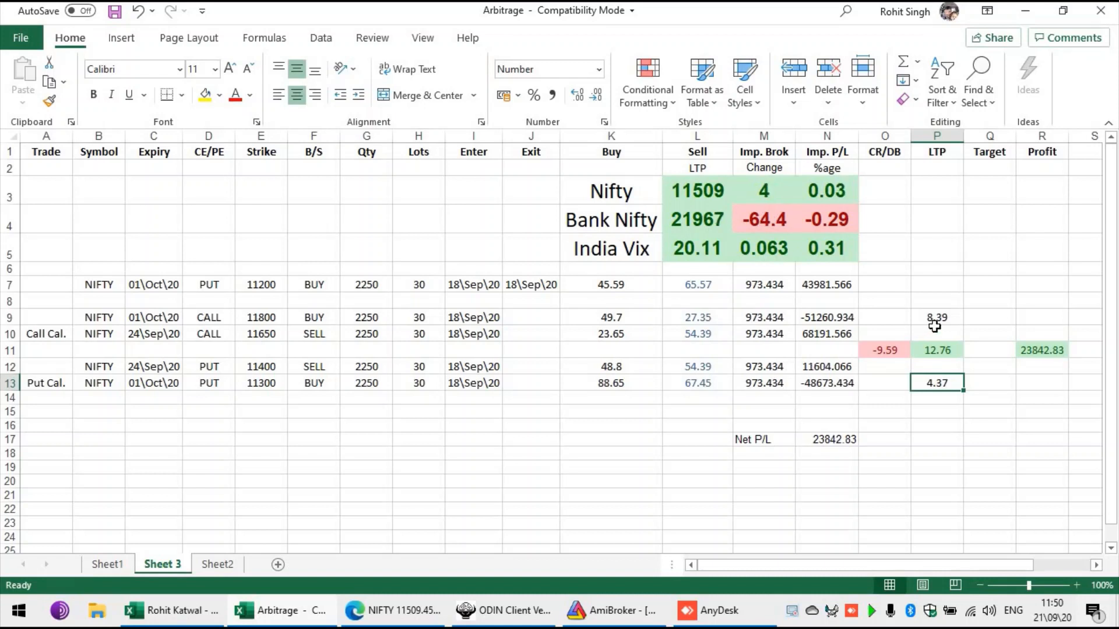
# Copy the black-text format of Buy cell K9 onto the sold legs' Sell cells L10 and L12
pyautogui.click(633, 335)
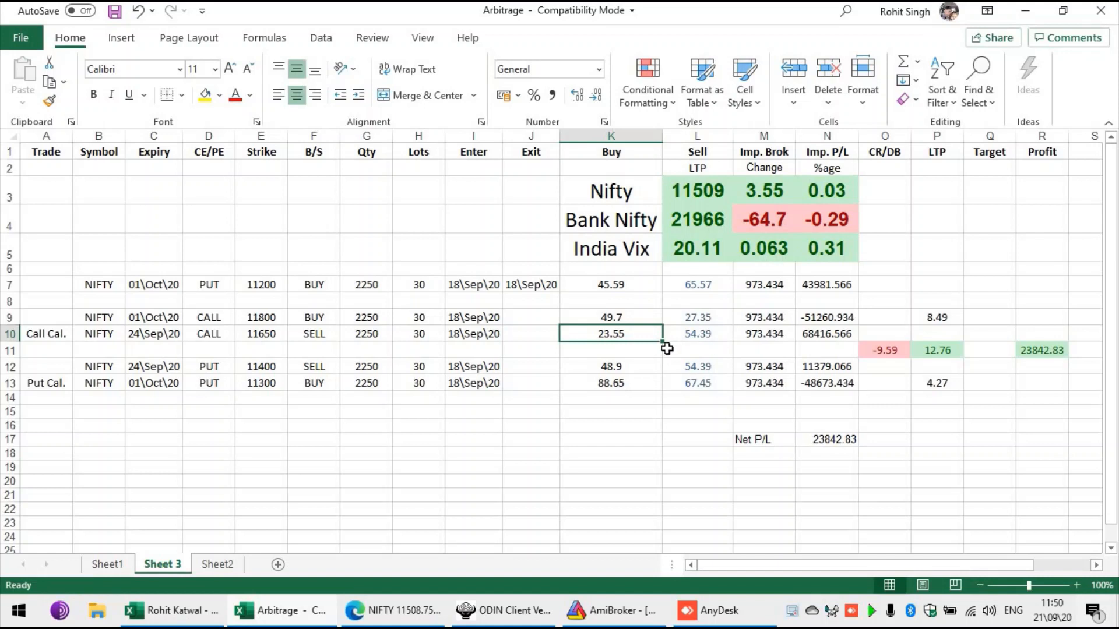
pyautogui.click(624, 319)
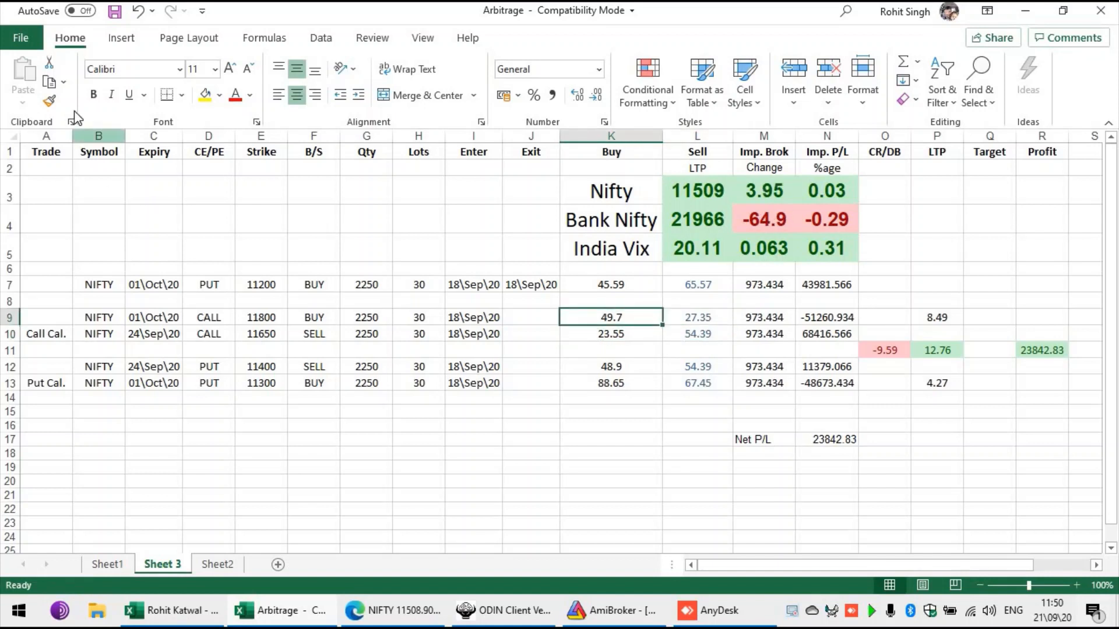
pyautogui.doubleClick(51, 102)
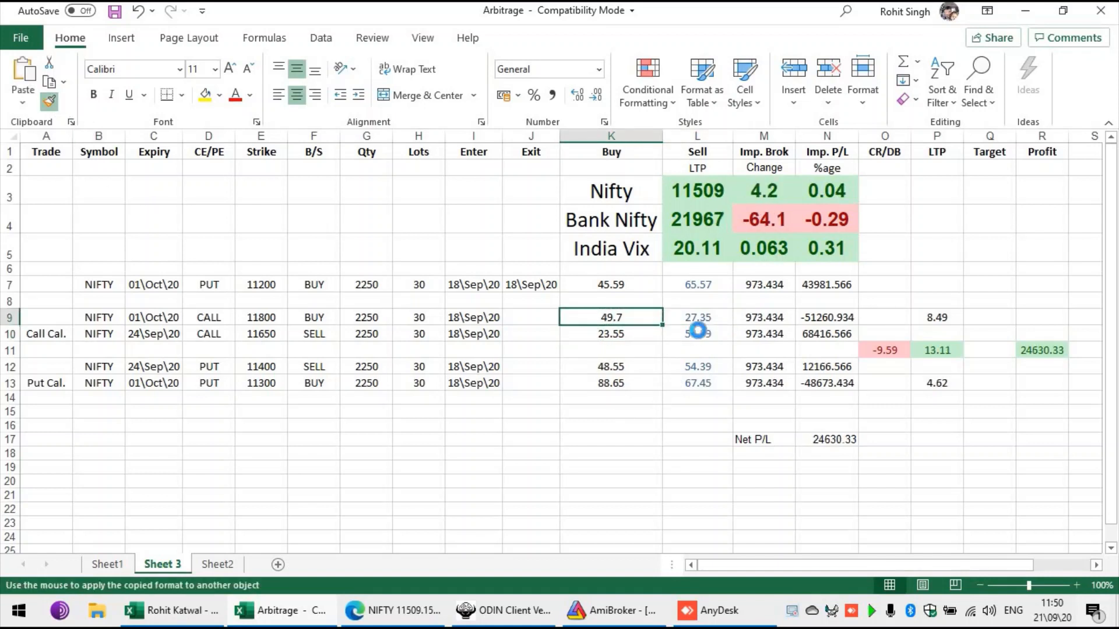
pyautogui.click(697, 333)
pyautogui.click(698, 365)
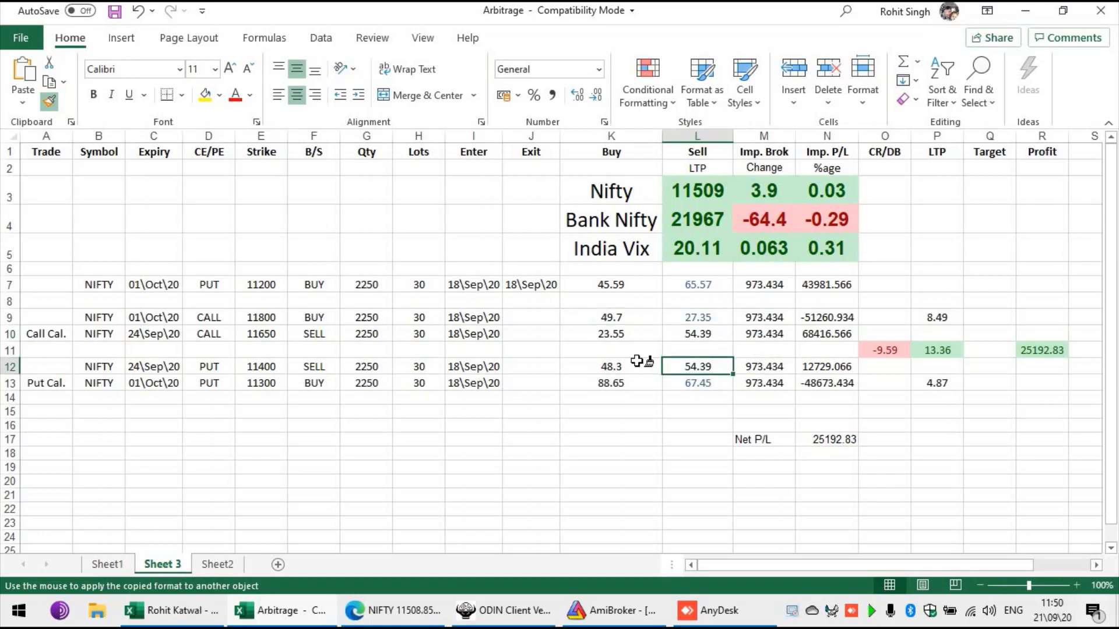
pyautogui.press('Escape')
# Copy the blue-text format of Sell cell L9 onto the sold legs' Buy cells K10 and K12
pyautogui.press('Up')
pyautogui.press('Up')
pyautogui.press('Up')
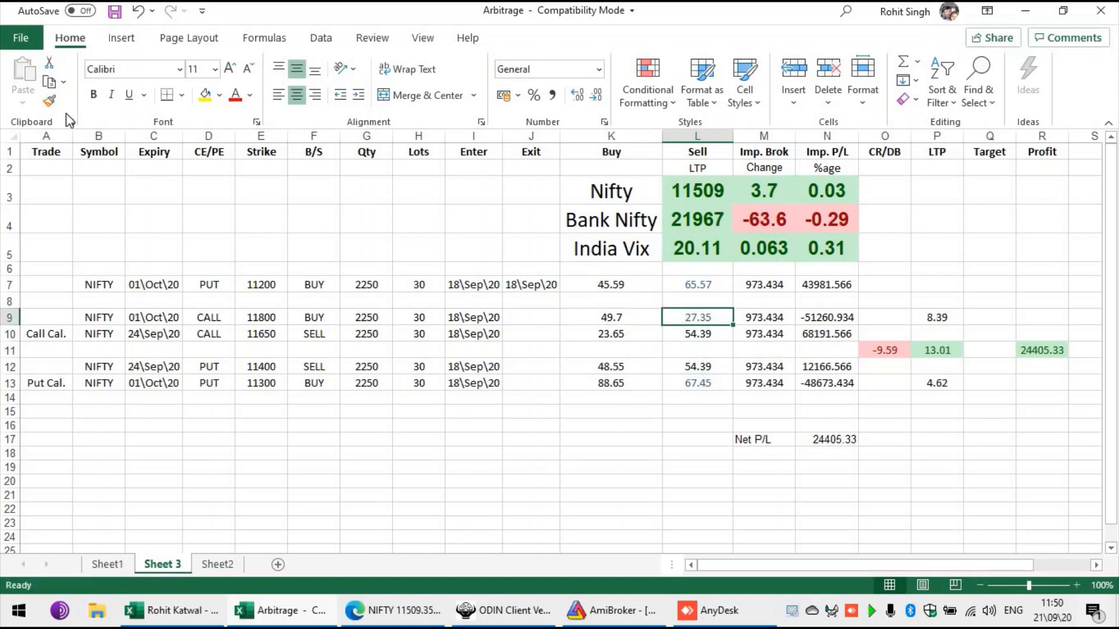
pyautogui.doubleClick(50, 107)
pyautogui.click(603, 337)
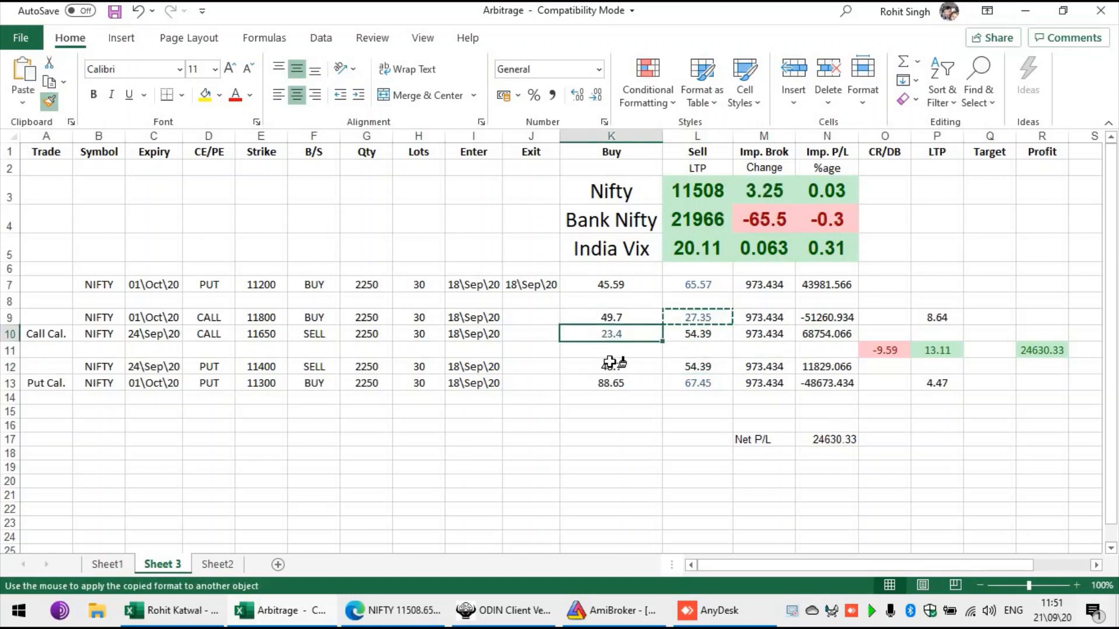
pyautogui.click(611, 365)
pyautogui.press('Down')
pyautogui.press('Escape')
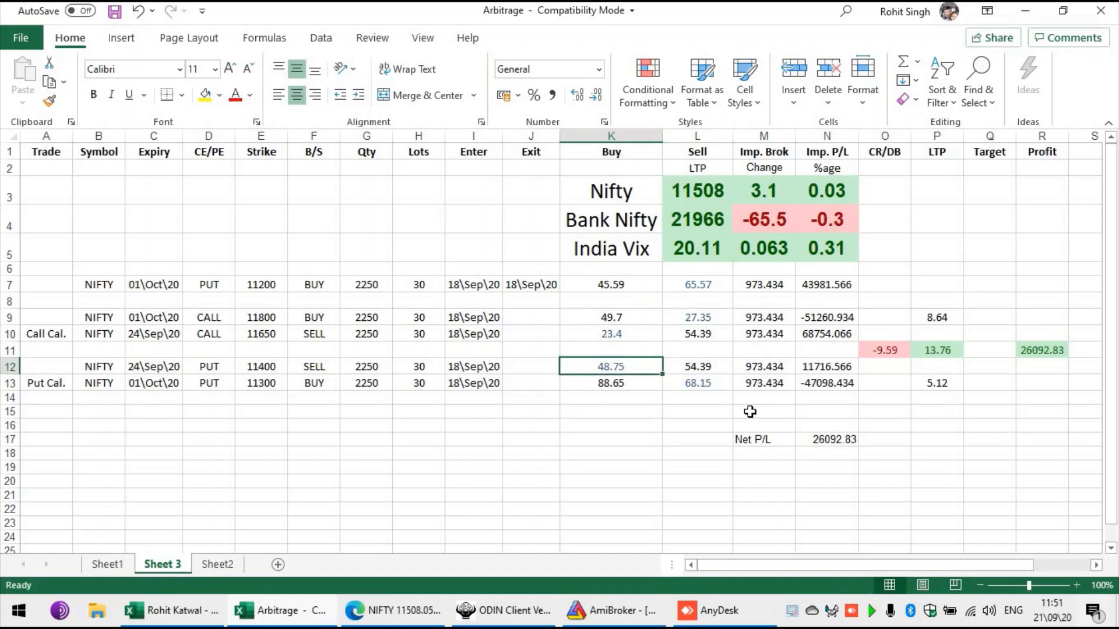
# Test the call calendar with an exit price of 0 in Buy cell K10 and 18 in Sell cell L9
pyautogui.click(619, 333)
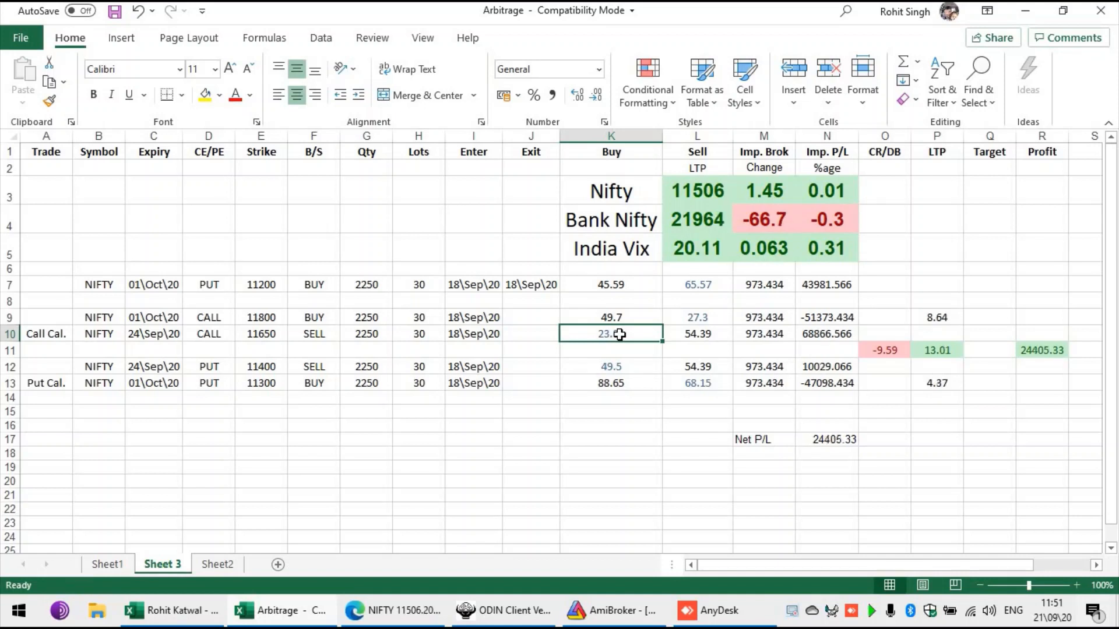
pyautogui.write('0')
pyautogui.press('Right')
pyautogui.press('Up')
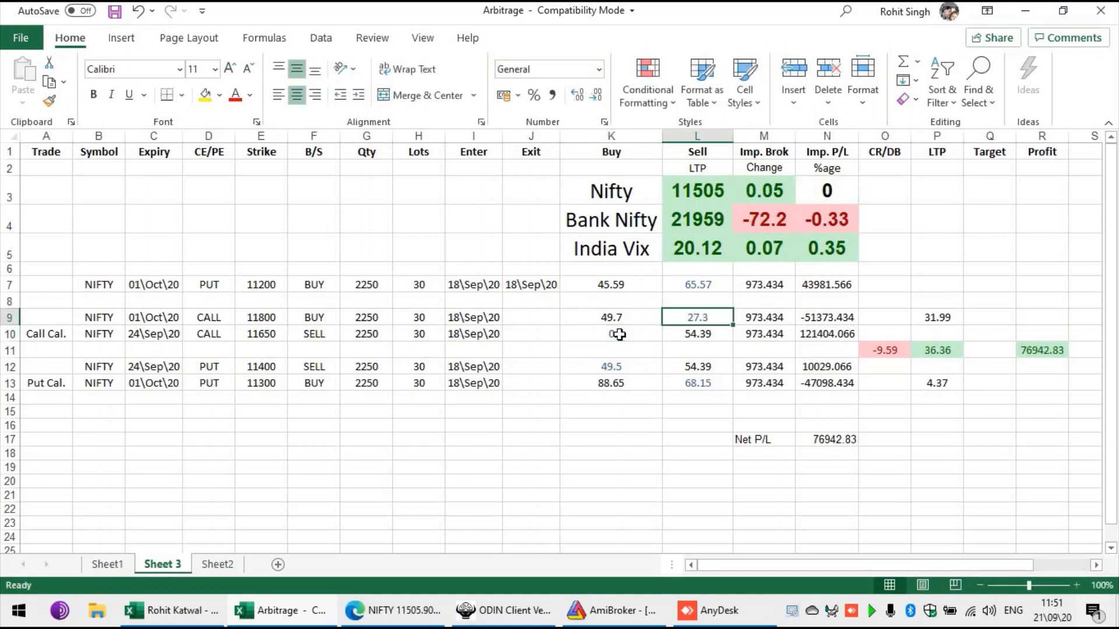
pyautogui.write('18')
pyautogui.press('Down')
# Test the put calendar with an exit price of 0 in Buy cell K12 and 35 in Sell cell L13
pyautogui.press('Down')
pyautogui.press('Down')
pyautogui.press('Left')
pyautogui.write('0')
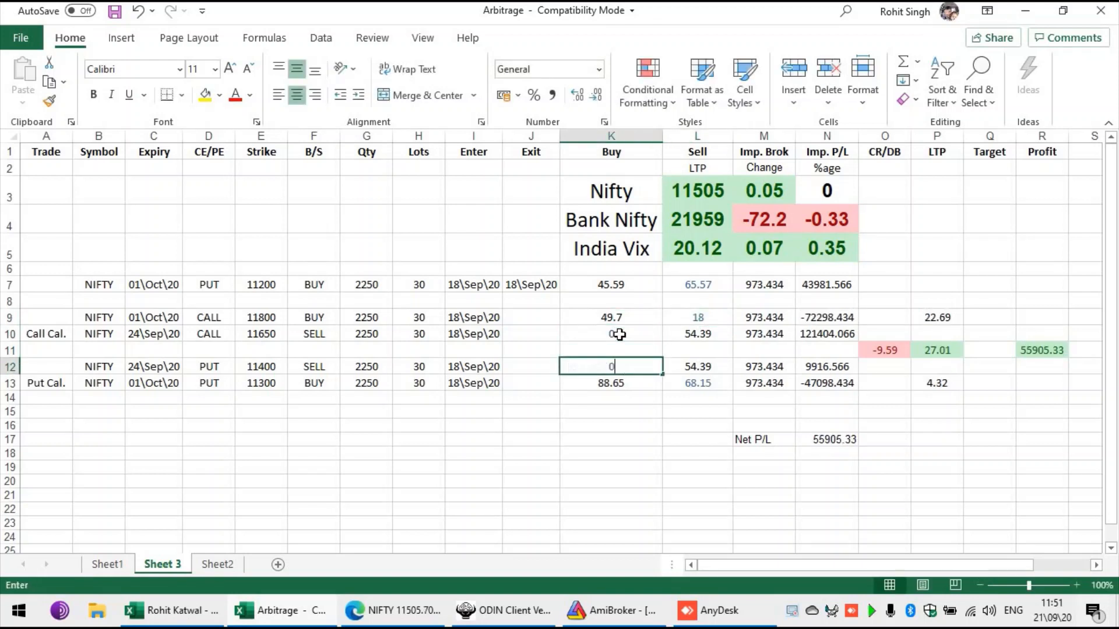
pyautogui.press('Down')
pyautogui.press('Right')
pyautogui.write('35')
pyautogui.press('Return')
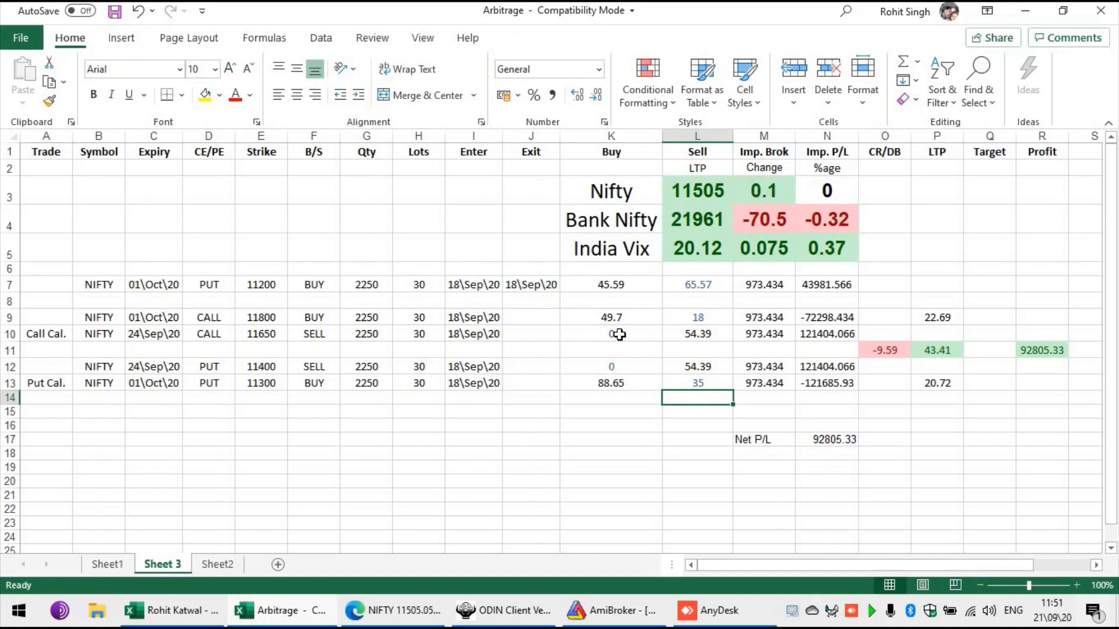
# Undo the four test prices in cells L13, K12, L9 and K10 to restore their live price links
pyautogui.press('Up')
pyautogui.press('Up')
pyautogui.press('Up')
pyautogui.press('Up')
pyautogui.press('Up')
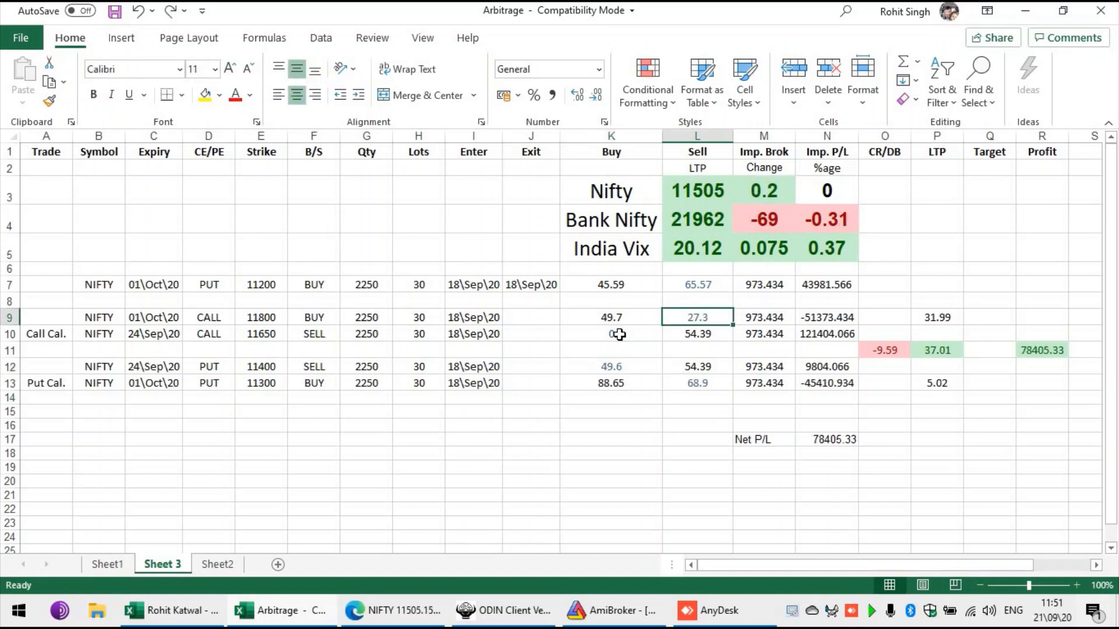
pyautogui.click(619, 334)
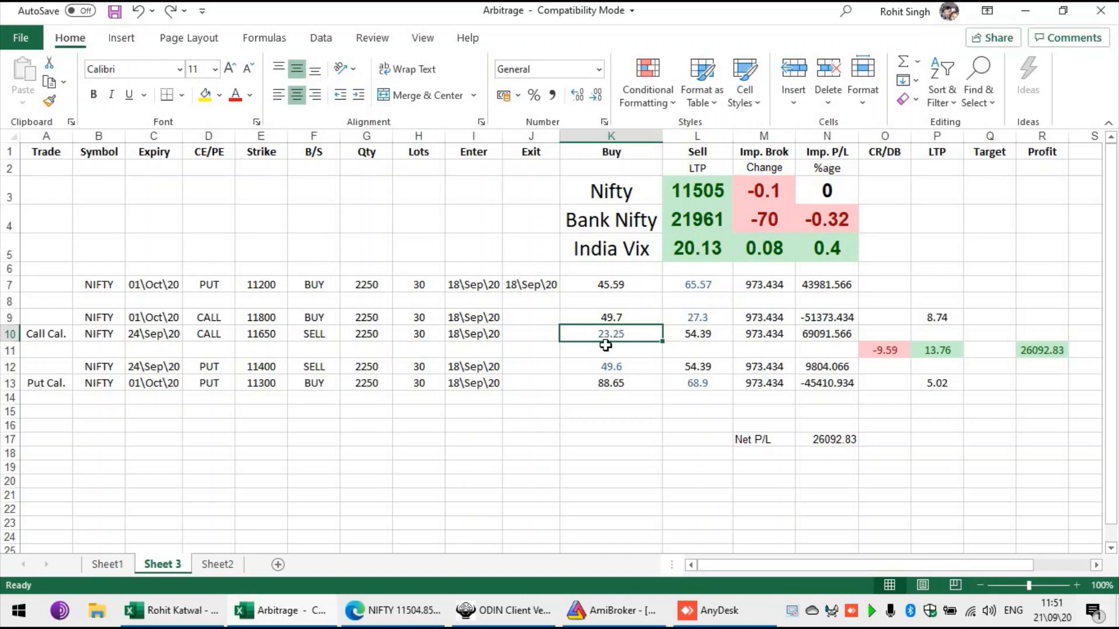
# Hide rows 8 to 20, which hold the closed trades, on Sheet2
pyautogui.click(226, 569)
pyautogui.scroll(-2, 356, 467)
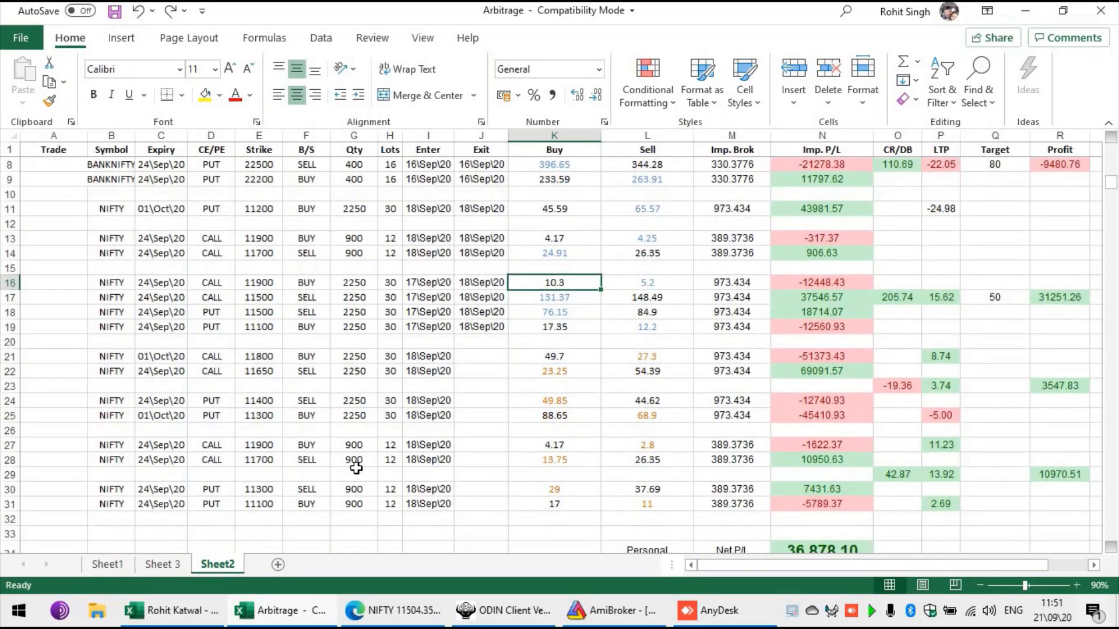
pyautogui.click(1111, 547)
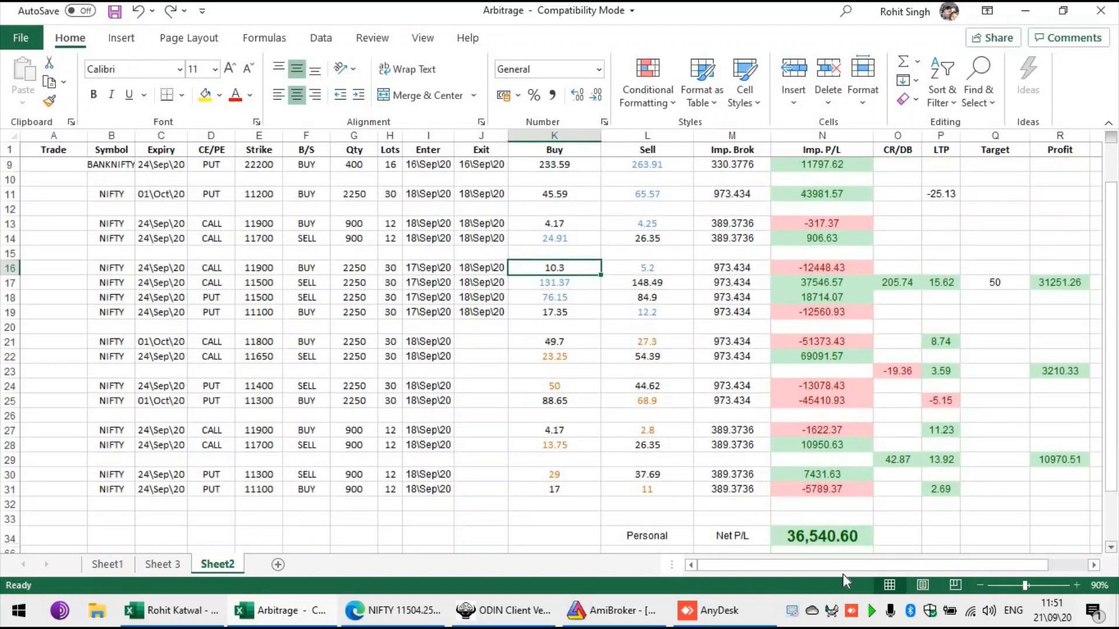
pyautogui.click(821, 539)
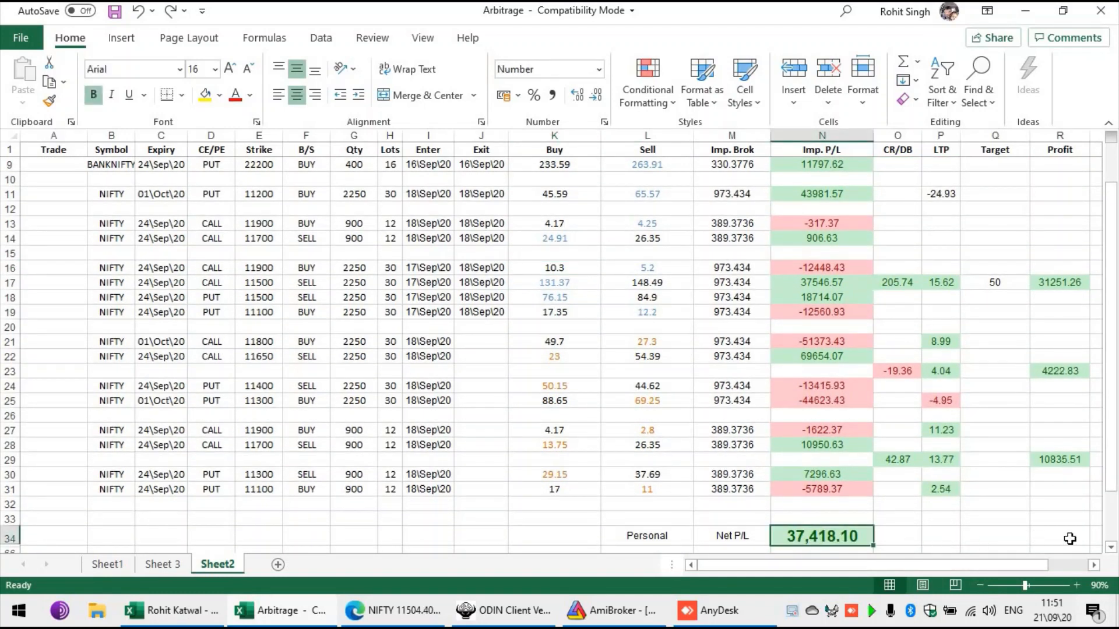
pyautogui.scroll(1, 668, 337)
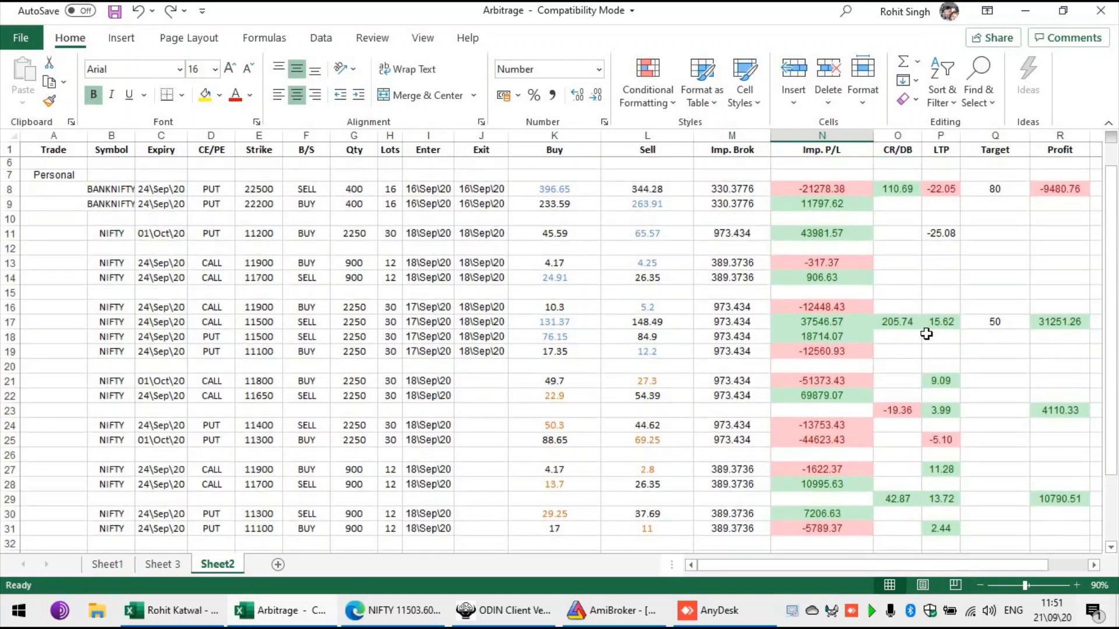
pyautogui.scroll(-1, 577, 369)
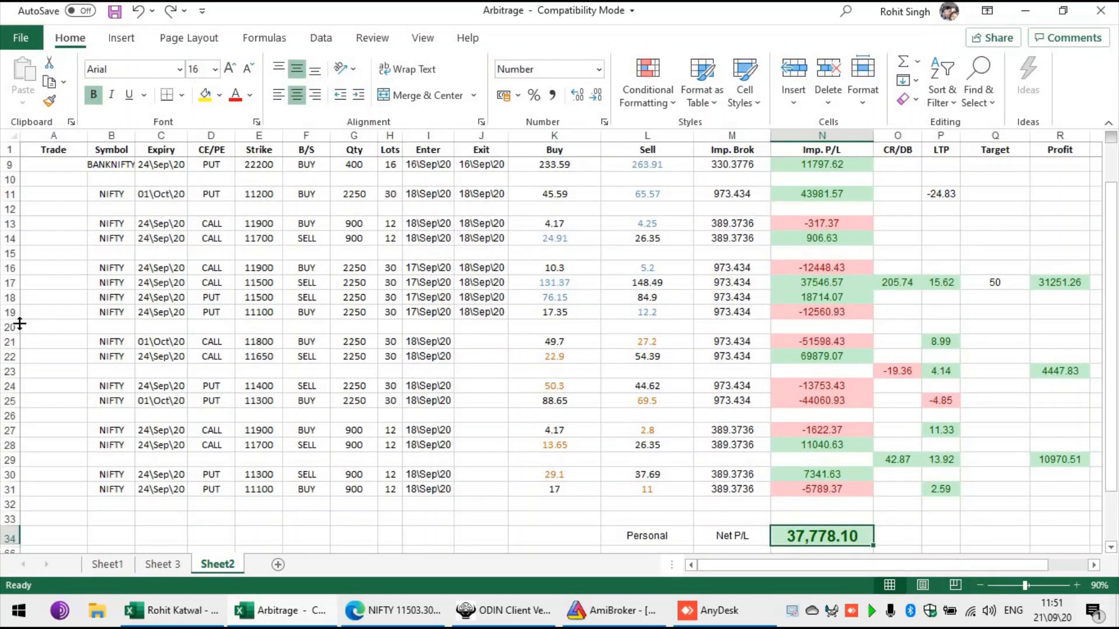
pyautogui.moveTo(20, 324); pyautogui.dragTo(19, 270)
pyautogui.rightClick(7, 282)
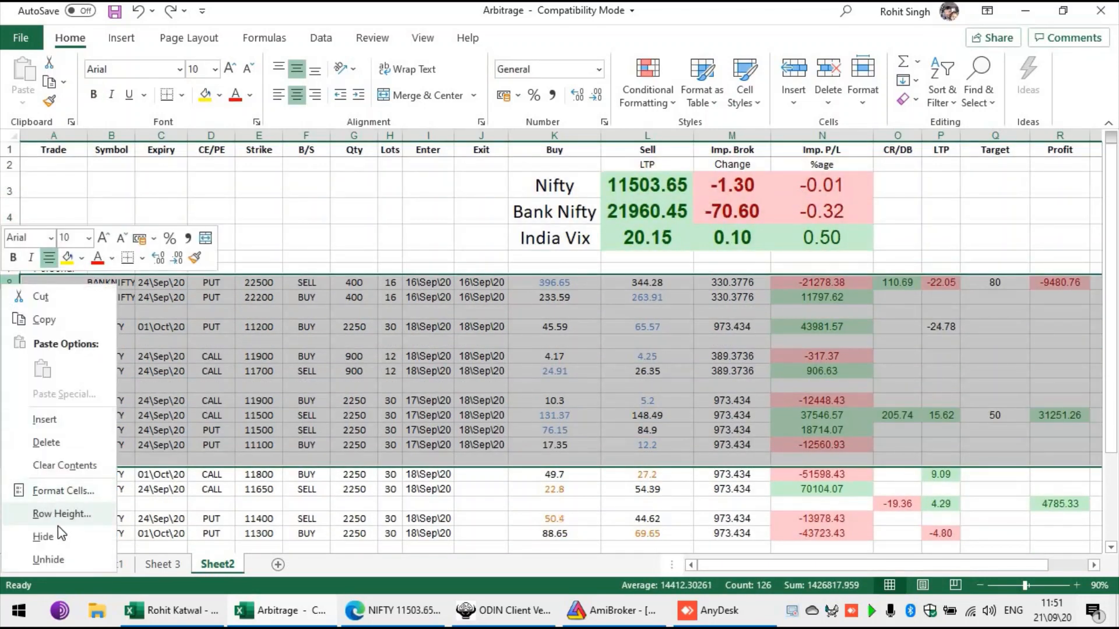
pyautogui.click(44, 536)
pyautogui.click(839, 460)
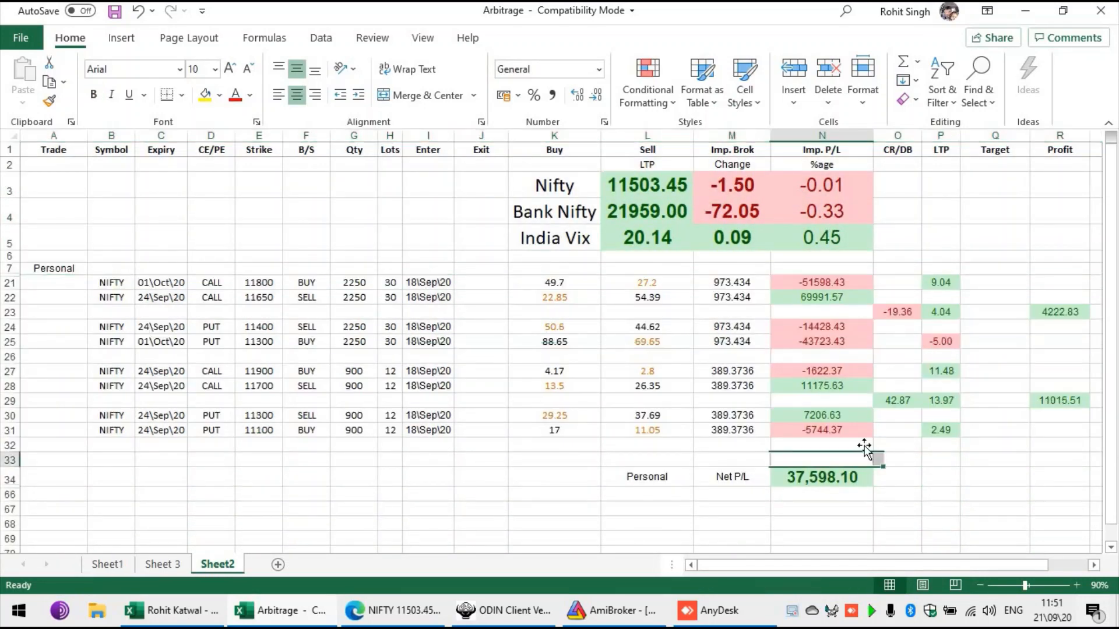
pyautogui.click(837, 428)
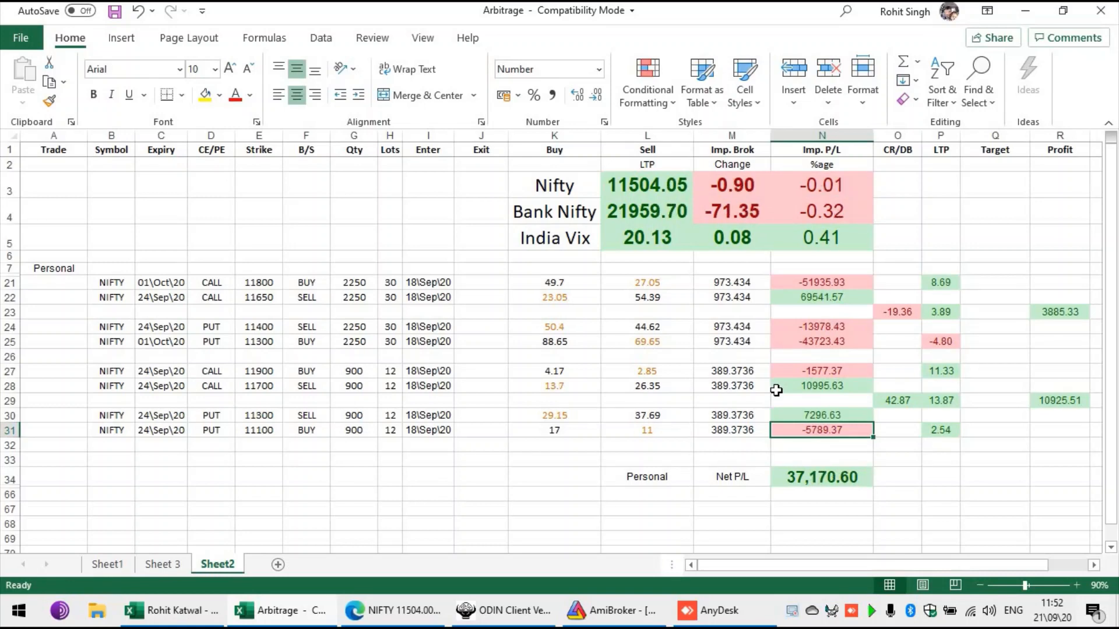
# Check the option contracts' last traded prices in L9:L16 on Sheet1 and return to Sheet 3
pyautogui.click(114, 572)
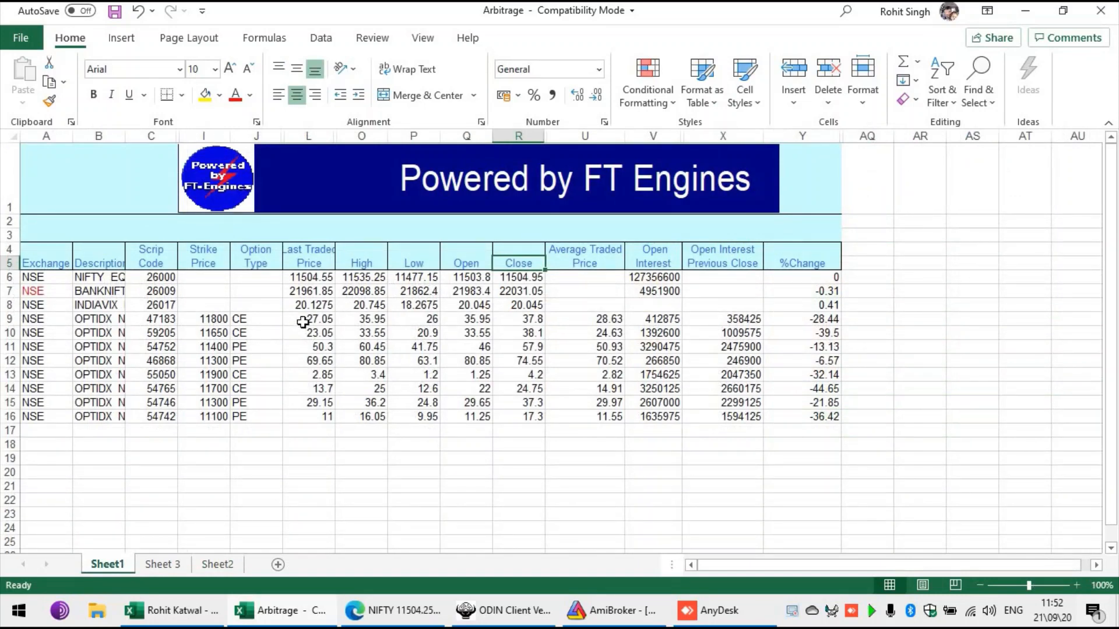
pyautogui.moveTo(309, 319); pyautogui.dragTo(317, 414)
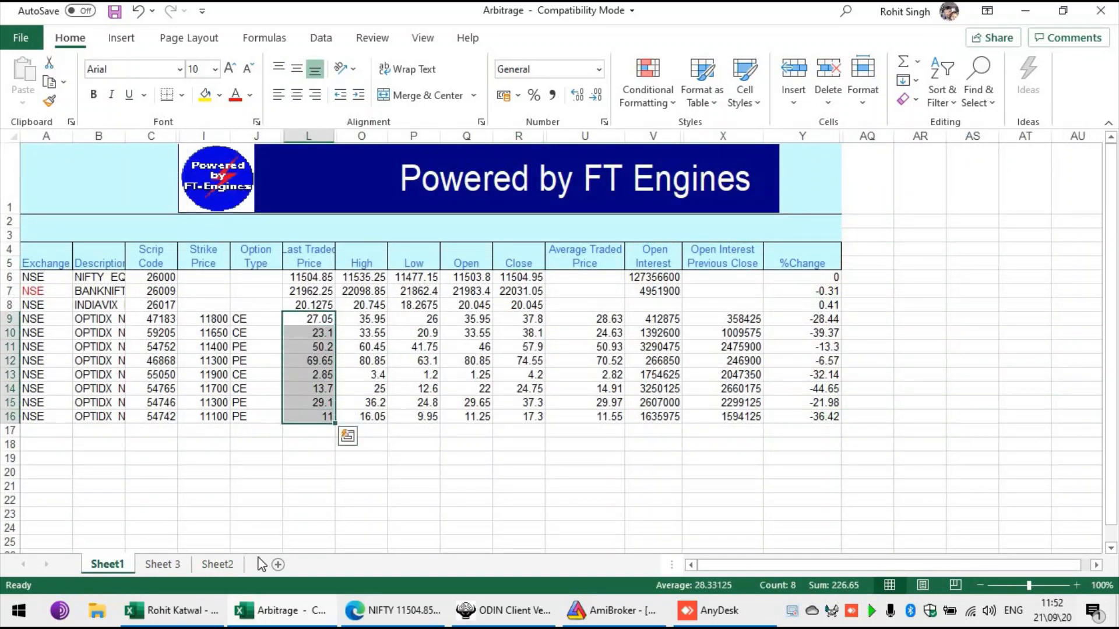
pyautogui.click(173, 564)
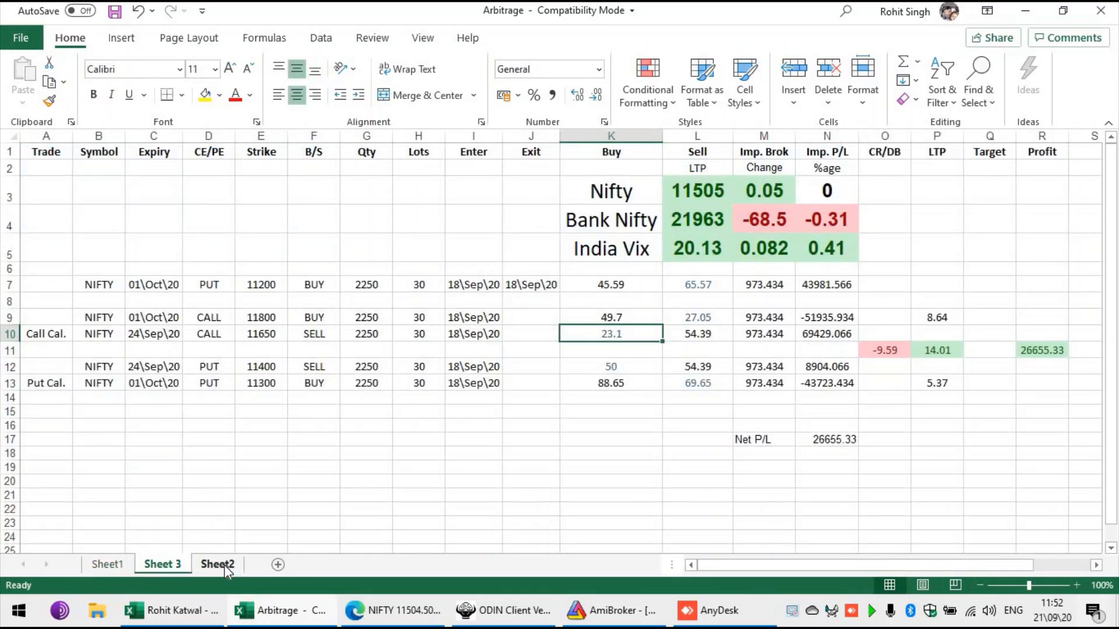
# Copy the bold, colour-coded format of Nifty LTP cell L3 onto Net P/L value cell N17
pyautogui.click(697, 186)
pyautogui.click(55, 104)
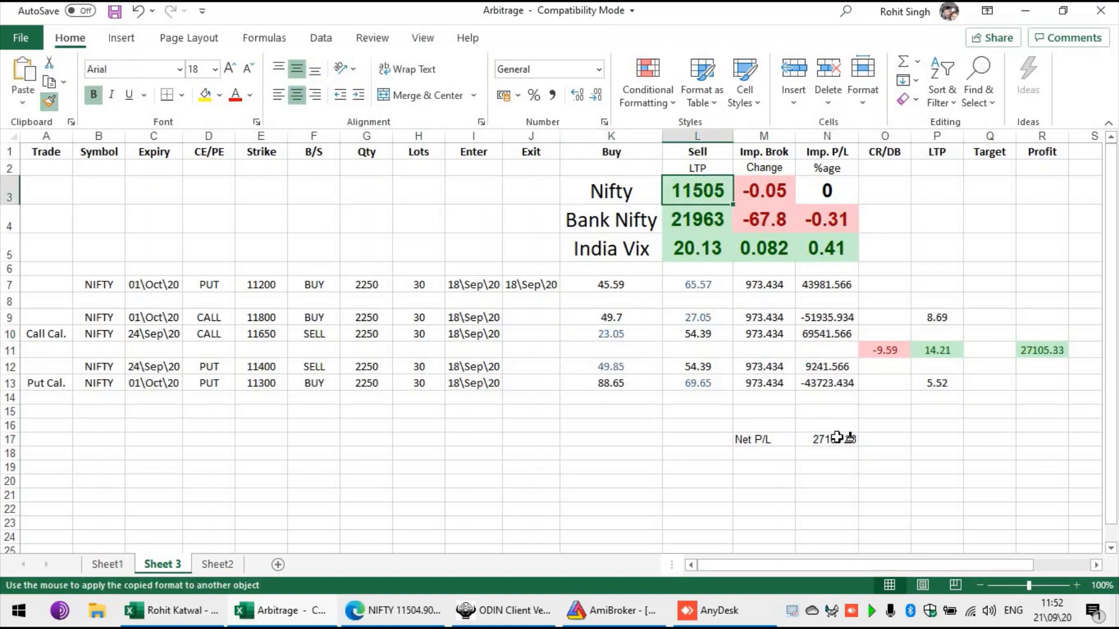
pyautogui.click(833, 439)
pyautogui.click(784, 458)
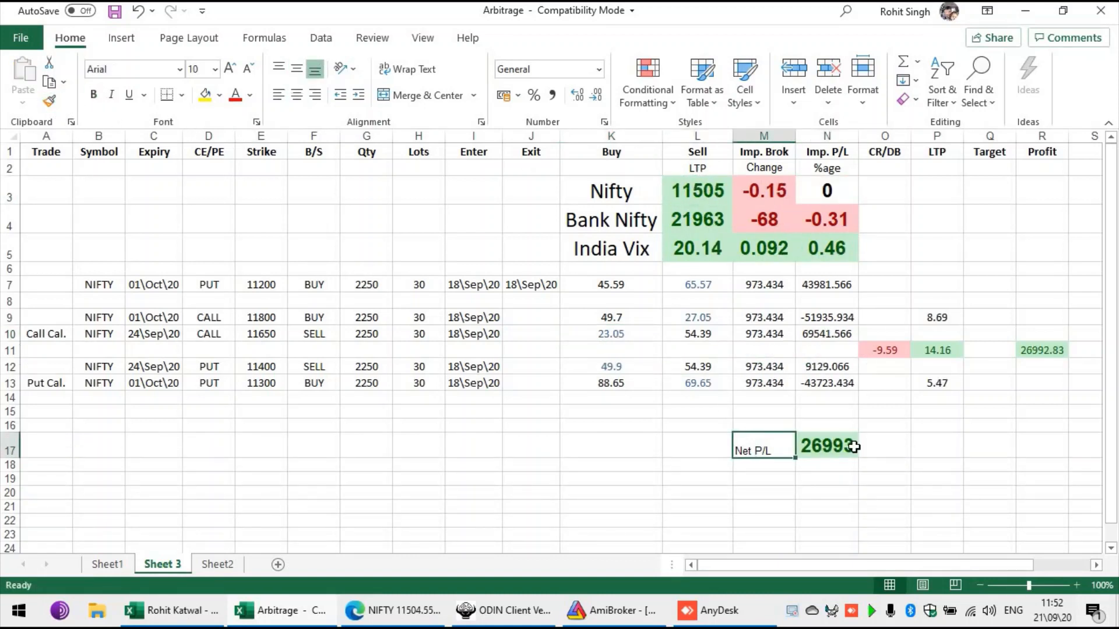